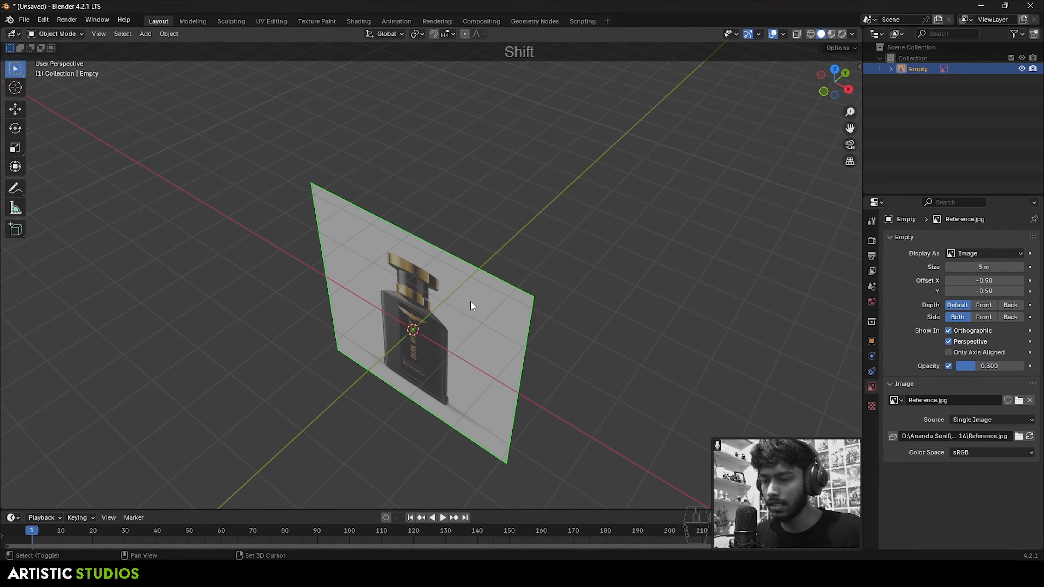
# - Move the reference image back along the Y axis, well behind the world origin
pyautogui.press('g')
pyautogui.press('y')
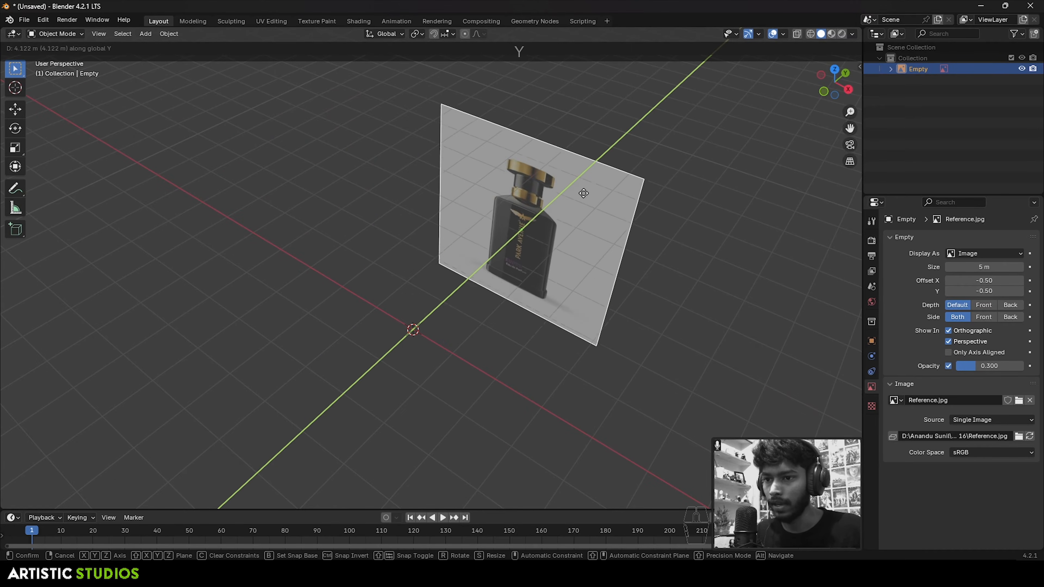
pyautogui.click(663, 108)
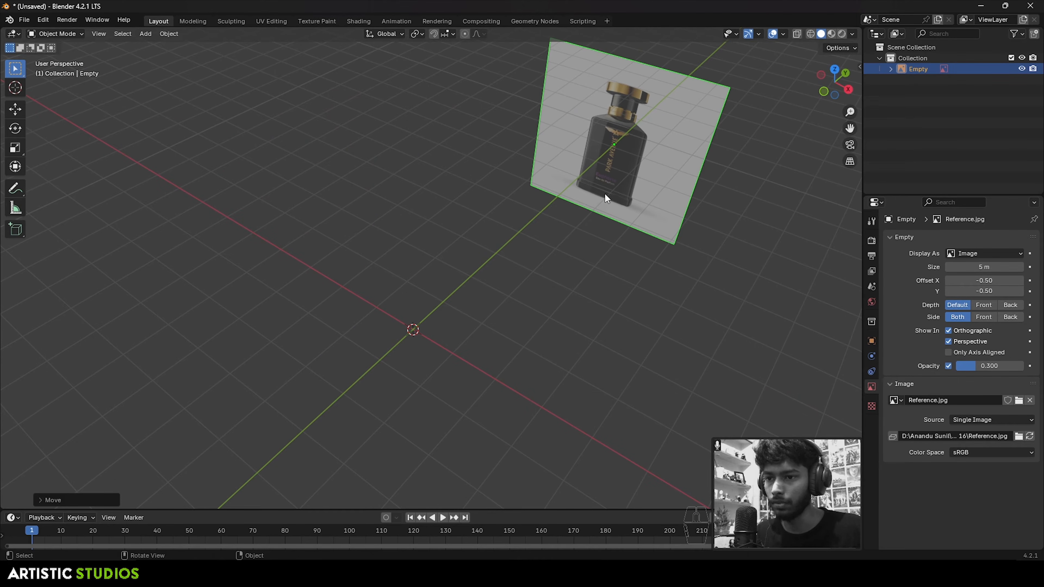
# - Switch to the front view and add a cube mesh at the origin in front of the reference bottle
pyautogui.press('`')
pyautogui.click(552, 144)
pyautogui.keyDown('shift'); pyautogui.moveTo(514, 259); pyautogui.dragTo(511, 238, button='middle'); pyautogui.keyUp('shift')
pyautogui.scroll(2, 577, 268)
pyautogui.keyDown('shift'); pyautogui.moveTo(470, 267); pyautogui.dragTo(443, 279, button='middle'); pyautogui.keyUp('shift')
pyautogui.hotkey('shift', 'a')
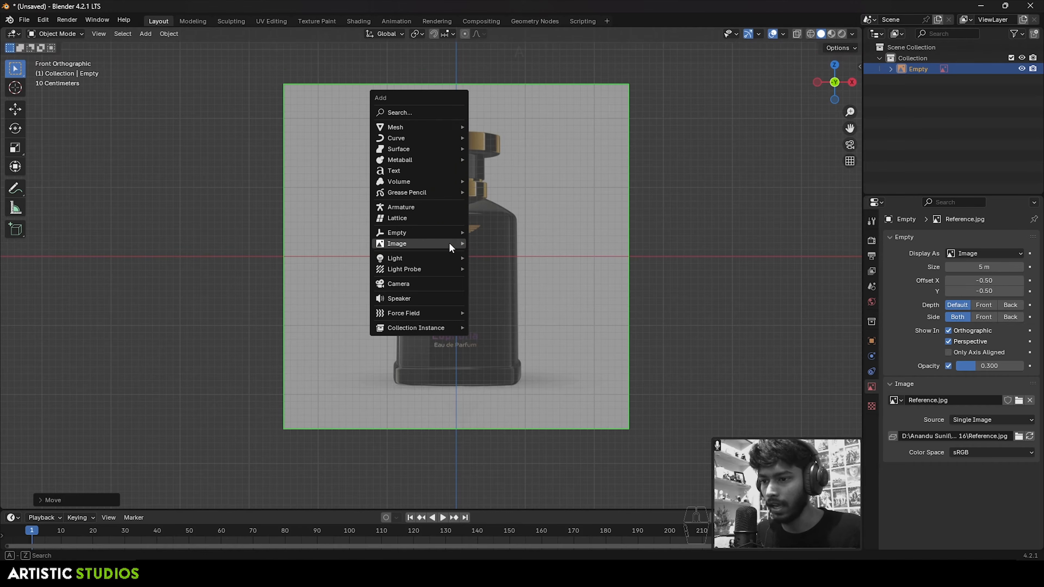
pyautogui.moveTo(437, 129)
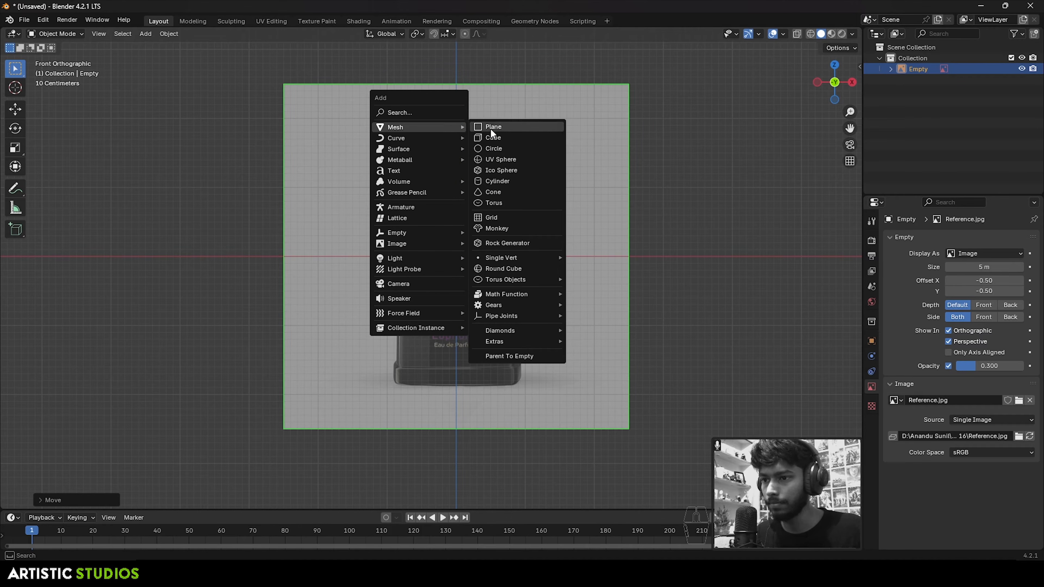
pyautogui.click(492, 138)
pyautogui.moveTo(529, 227)
pyautogui.keyDown('shift'); pyautogui.mouseDown(button='middle')
pyautogui.moveTo(535, 196)
pyautogui.moveTo(534, 207)
pyautogui.mouseUp(button='middle'); pyautogui.keyUp('shift')
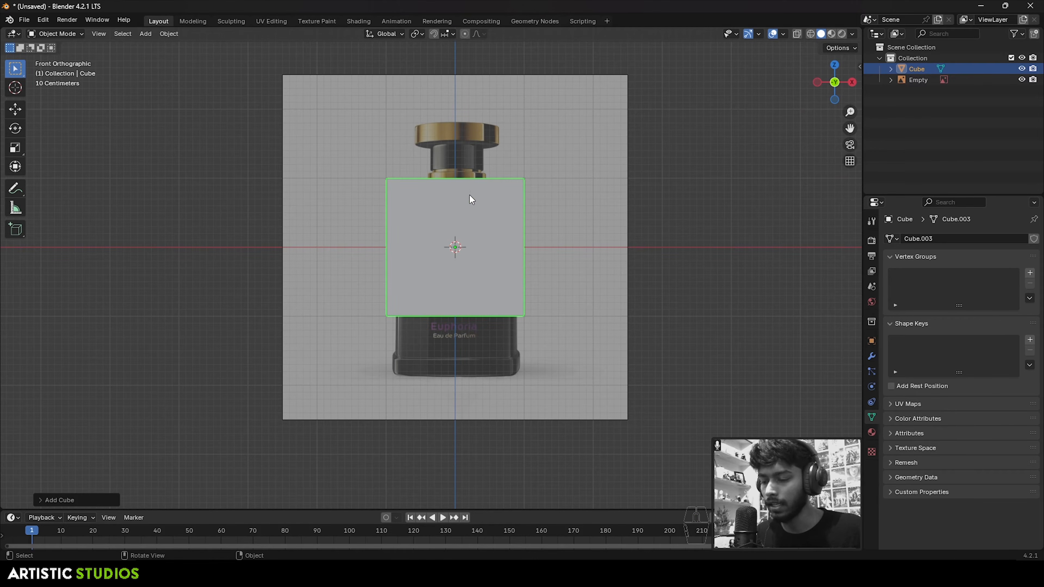
pyautogui.hotkey('shift', 'a')
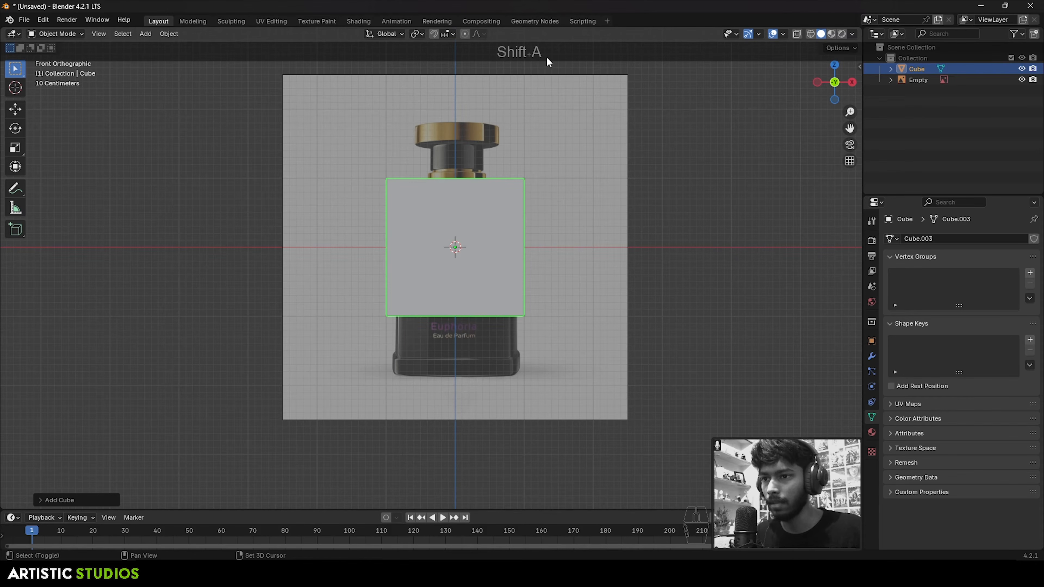
pyautogui.scroll(2, 489, 223)
pyautogui.keyDown('shift'); pyautogui.moveTo(502, 232); pyautogui.dragTo(520, 195, button='middle'); pyautogui.keyUp('shift')
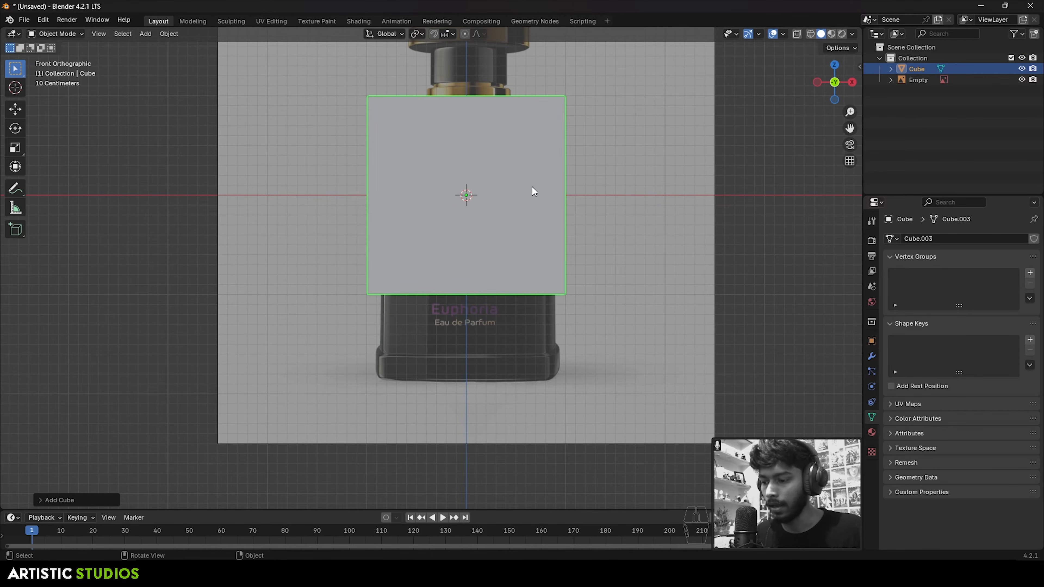
# - Enter Edit Mode on the cube and set the viewport to wireframe shading so the reference bottle shows through
pyautogui.press('Tab')
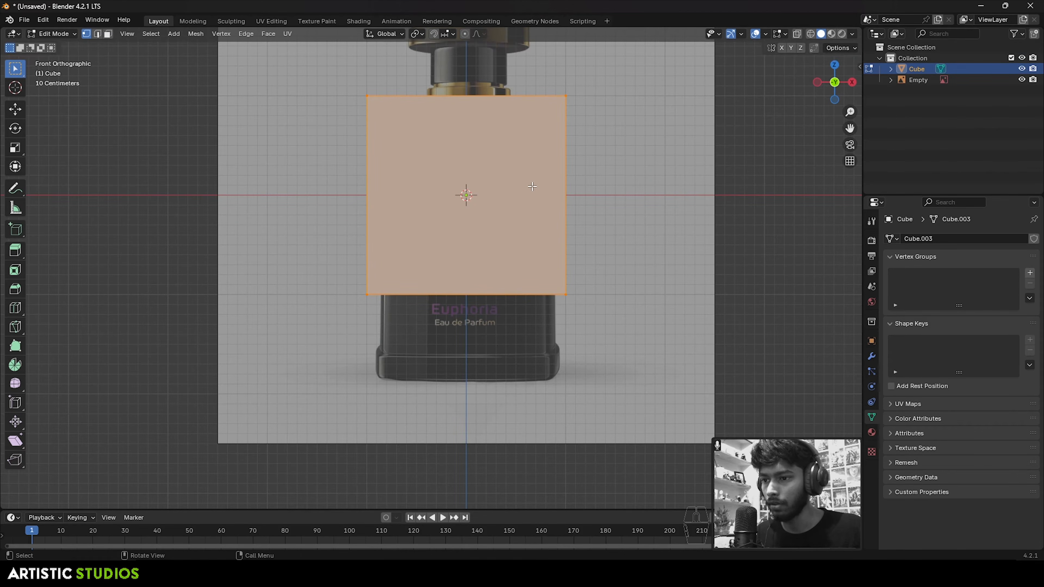
pyautogui.press('z')
pyautogui.click(419, 180)
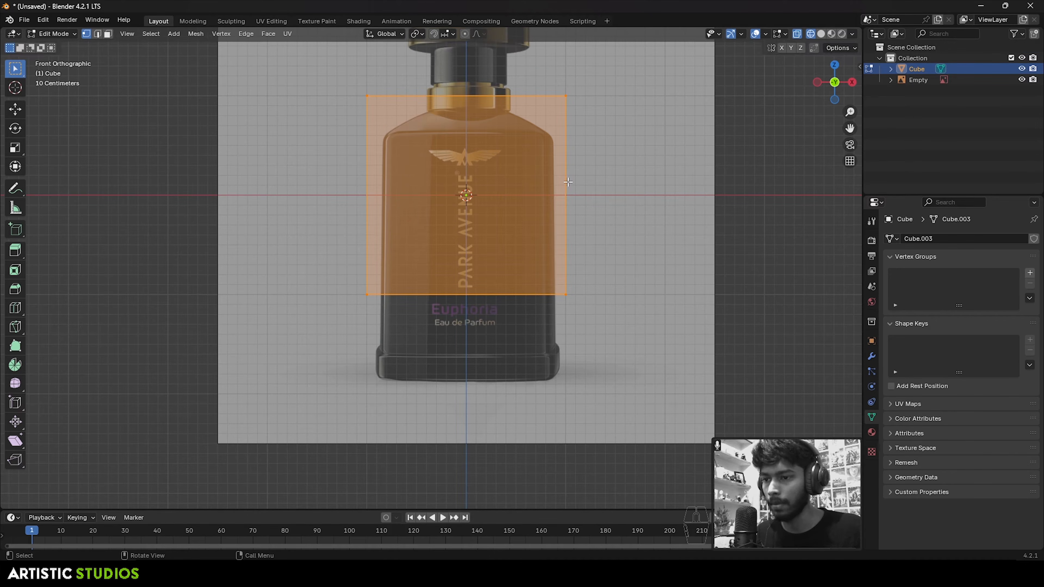
pyautogui.press('z')
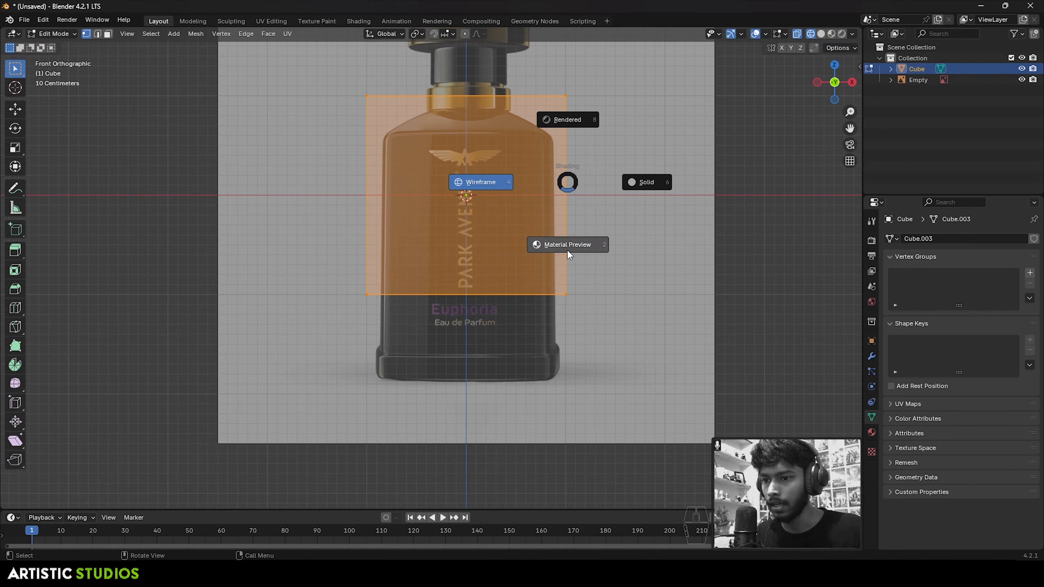
pyautogui.click(629, 185)
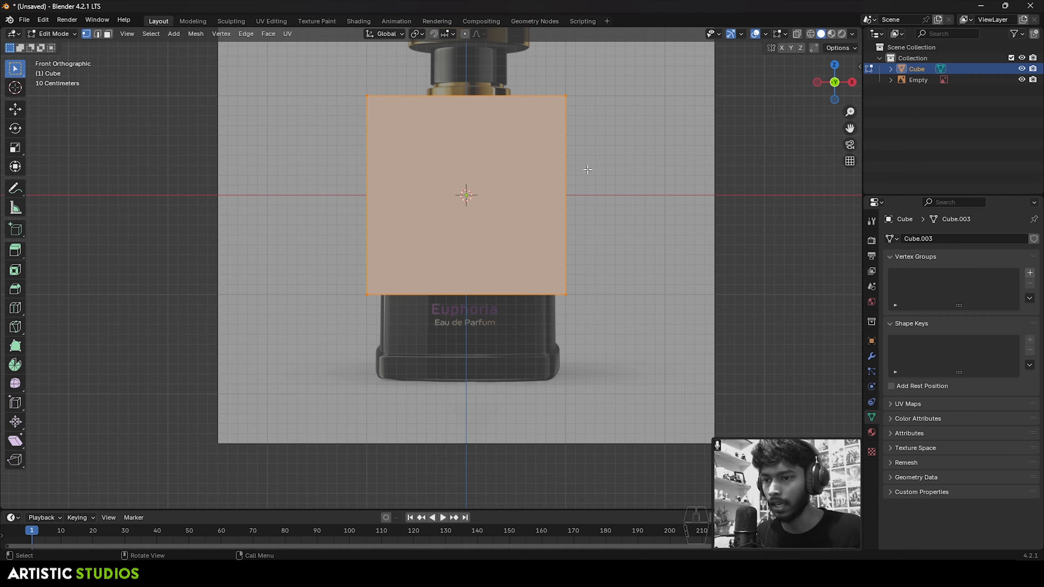
pyautogui.press('z')
pyautogui.click(489, 168)
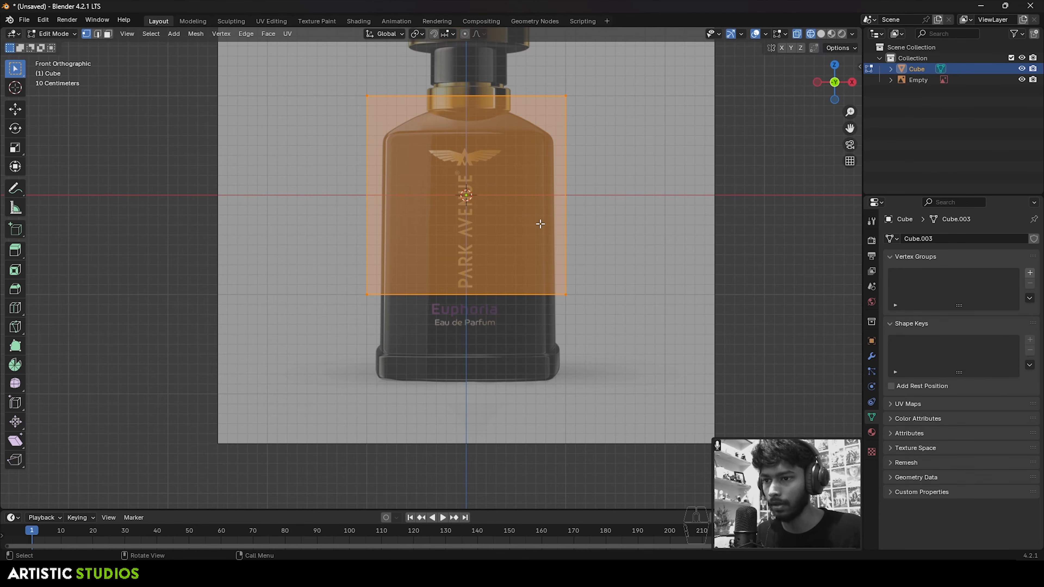
# - Scale the whole cube mesh down uniformly to fit the inner width of the bottle body
pyautogui.scroll(1, 623, 253)
pyautogui.press('s')
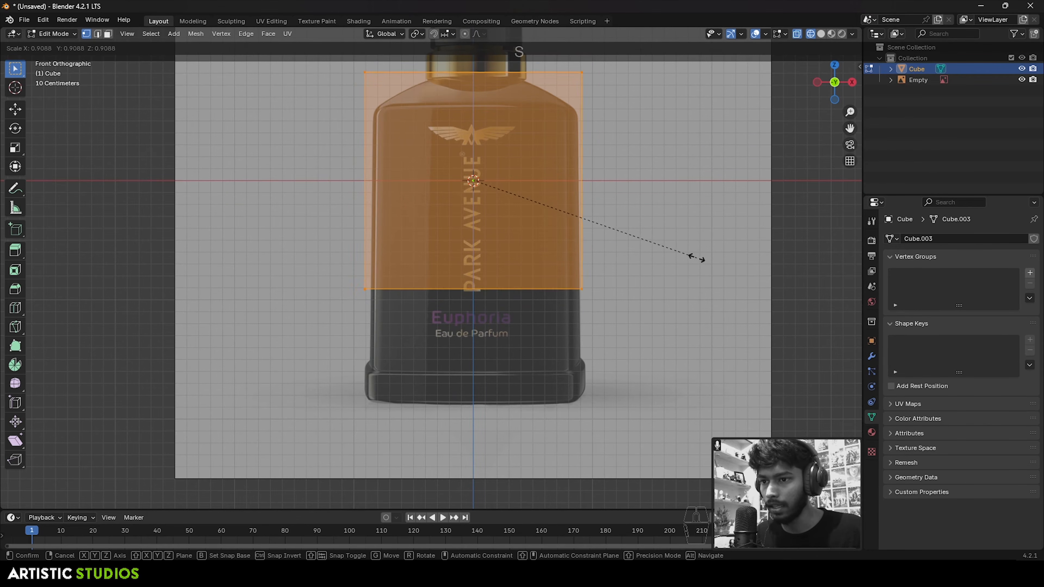
pyautogui.click(673, 247)
pyautogui.scroll(-2, 483, 150)
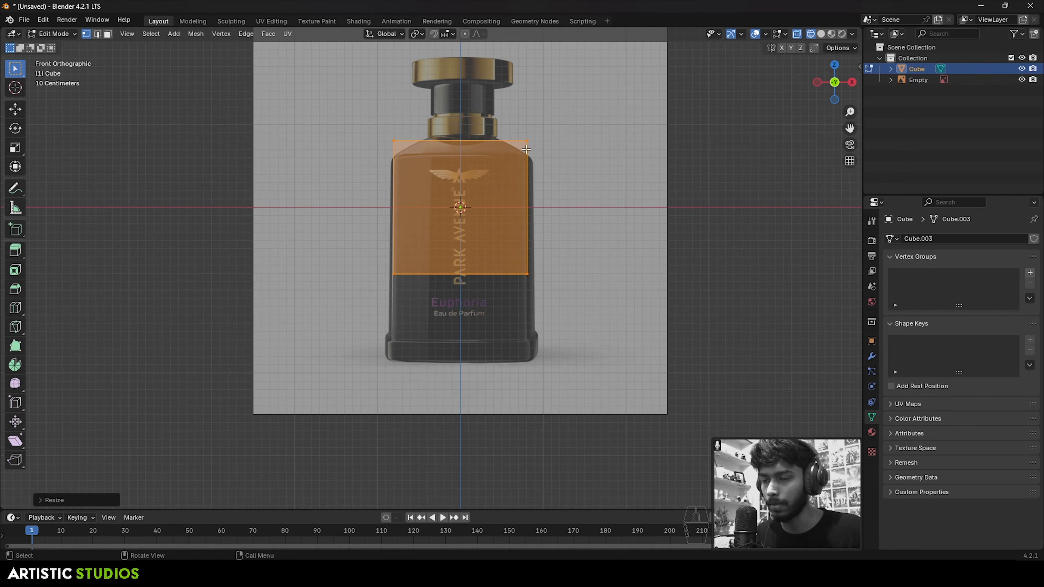
pyautogui.scroll(3, 526, 147)
pyautogui.keyDown('shift'); pyautogui.moveTo(510, 186); pyautogui.dragTo(500, 209, button='middle'); pyautogui.keyUp('shift')
pyautogui.press('s')
pyautogui.rightClick(625, 240)
pyautogui.keyDown('shift'); pyautogui.moveTo(624, 240); pyautogui.dragTo(614, 203, button='middle'); pyautogui.keyUp('shift')
pyautogui.scroll(-2, 586, 214)
# - Select the cube's bottom vertices and move them down about 0.77 m along Z to the top of the bottle's base
pyautogui.moveTo(243, 181); pyautogui.dragTo(566, 288)
pyautogui.scroll(1, 555, 264)
pyautogui.press('g')
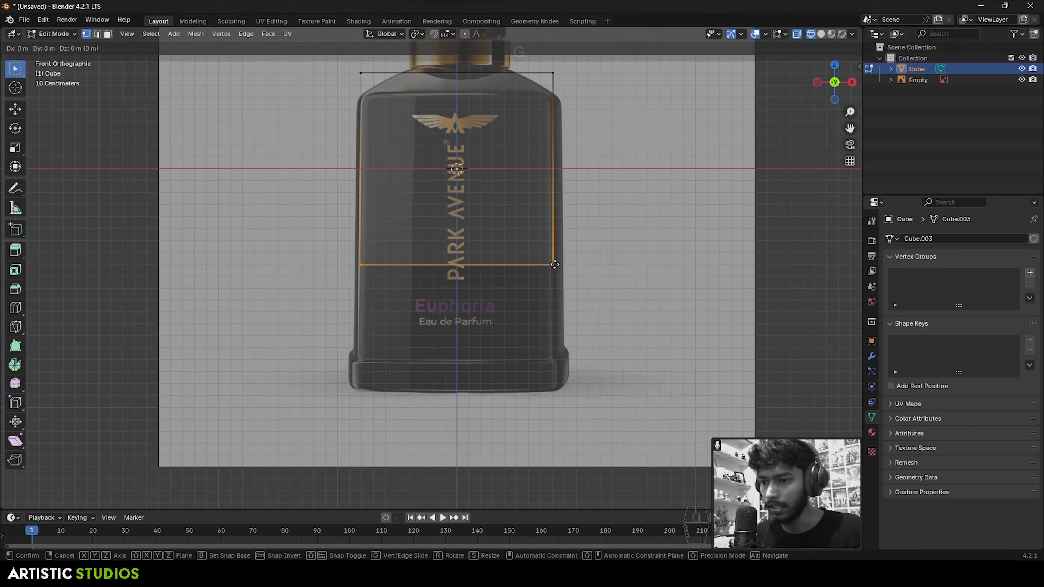
pyautogui.press('z')
pyautogui.click(555, 358)
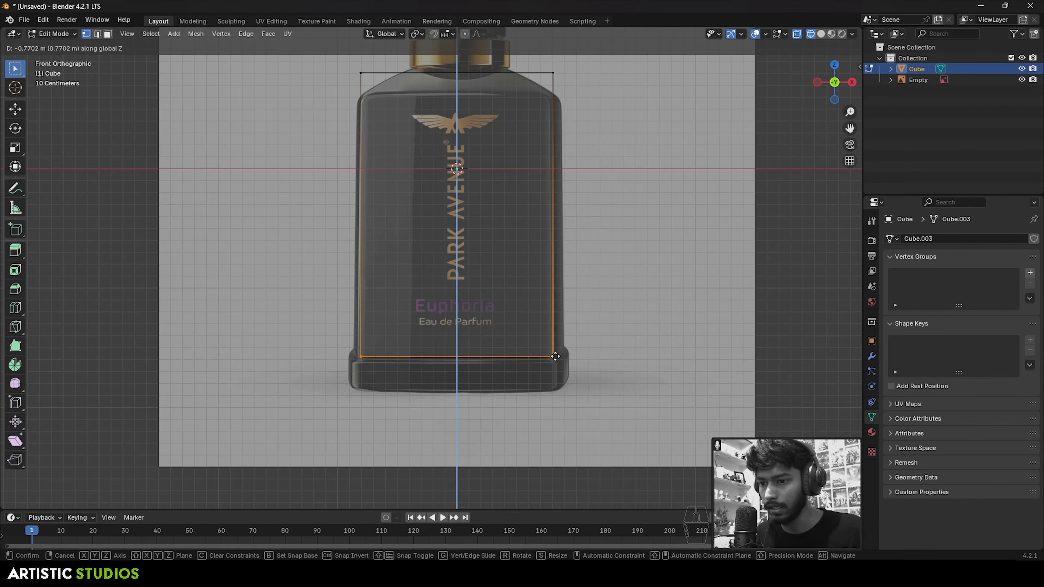
# - Extrude the cube's bottom face down to the underside of the bottle's base and check the new band in solid shading
pyautogui.keyDown('shift'); pyautogui.moveTo(555, 355); pyautogui.dragTo(550, 256, button='middle'); pyautogui.keyUp('shift')
pyautogui.scroll(4, 541, 252)
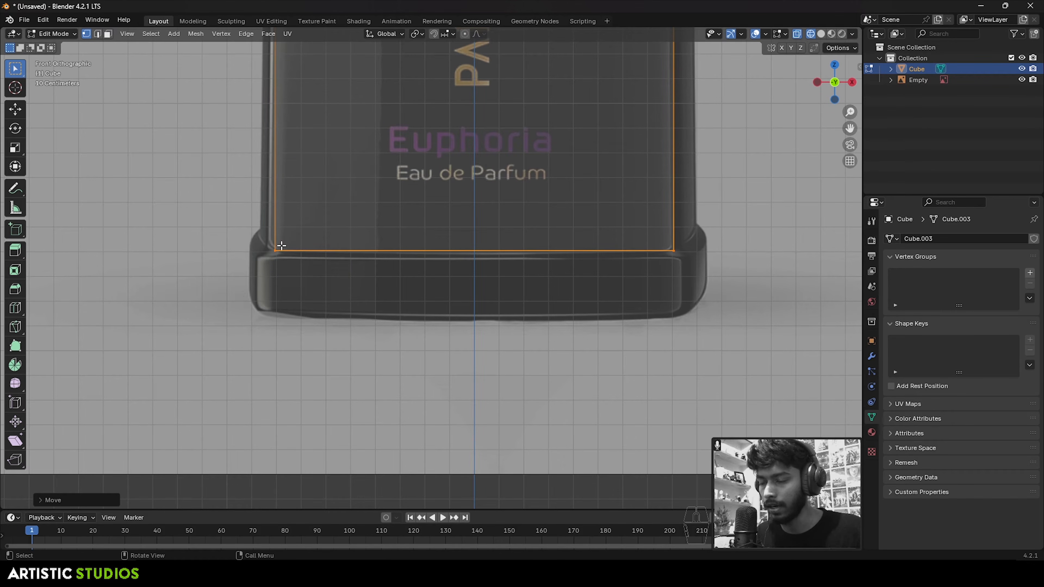
pyautogui.keyDown('shift'); pyautogui.moveTo(434, 261); pyautogui.dragTo(407, 205, button='middle'); pyautogui.keyUp('shift')
pyautogui.scroll(1, 406, 207)
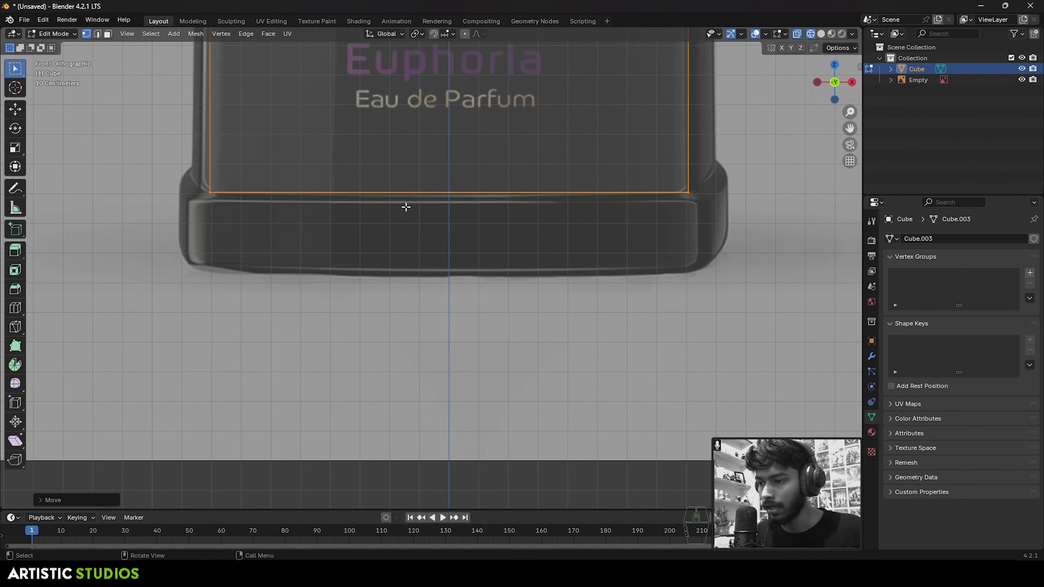
pyautogui.press('e')
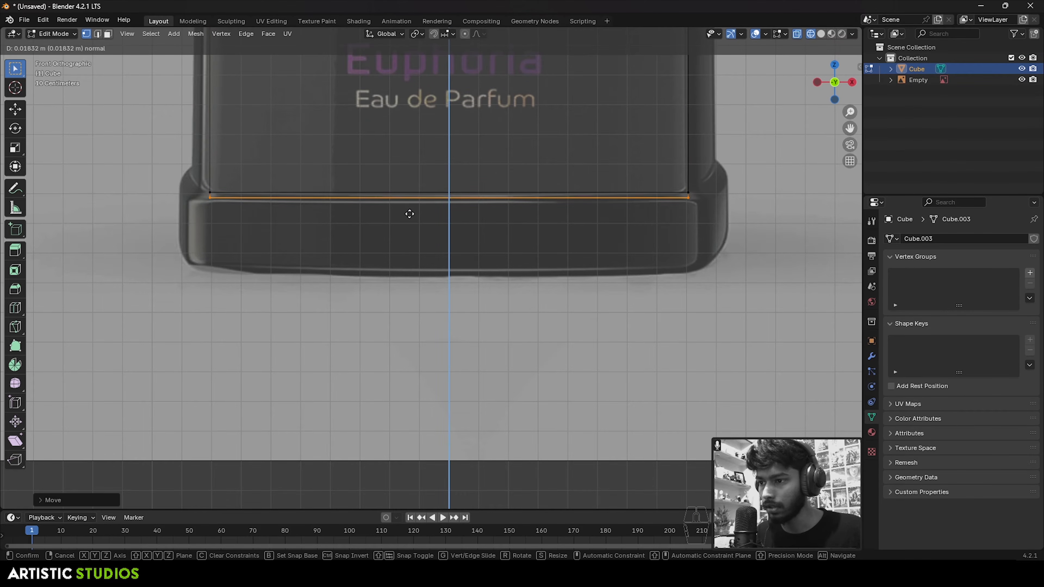
pyautogui.click(460, 289)
pyautogui.press('z')
pyautogui.click(447, 286)
pyautogui.scroll(-3, 416, 246)
pyautogui.press('3')
pyautogui.click(435, 233)
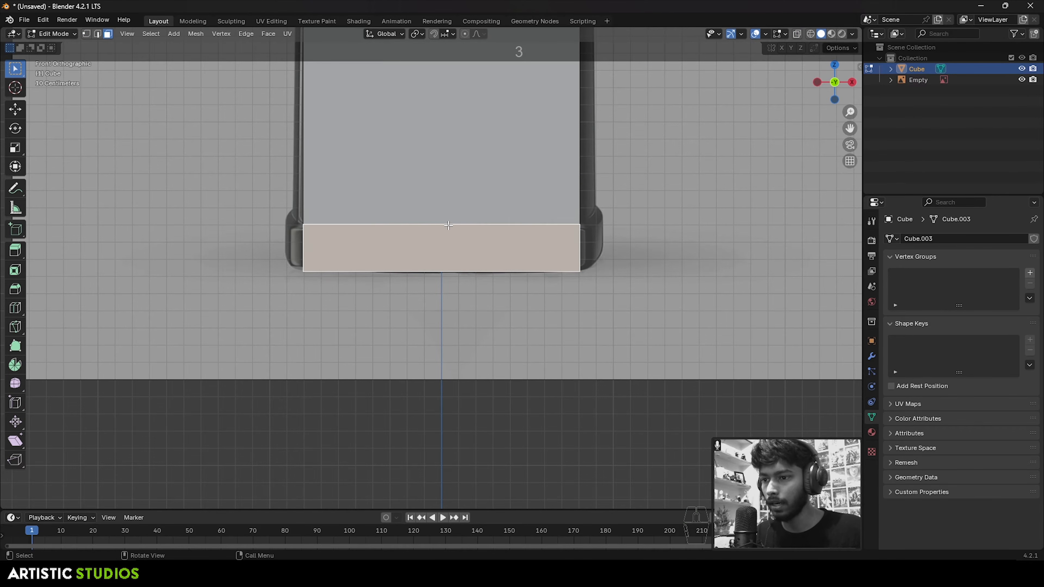
# - In wireframe, select the cube's top vertices and lower them along Z to the shoulder line of the reference bottle
pyautogui.scroll(-3, 458, 224)
pyautogui.keyDown('shift'); pyautogui.moveTo(435, 84); pyautogui.dragTo(436, 289, button='middle'); pyautogui.keyUp('shift')
pyautogui.scroll(3, 528, 316)
pyautogui.press('z')
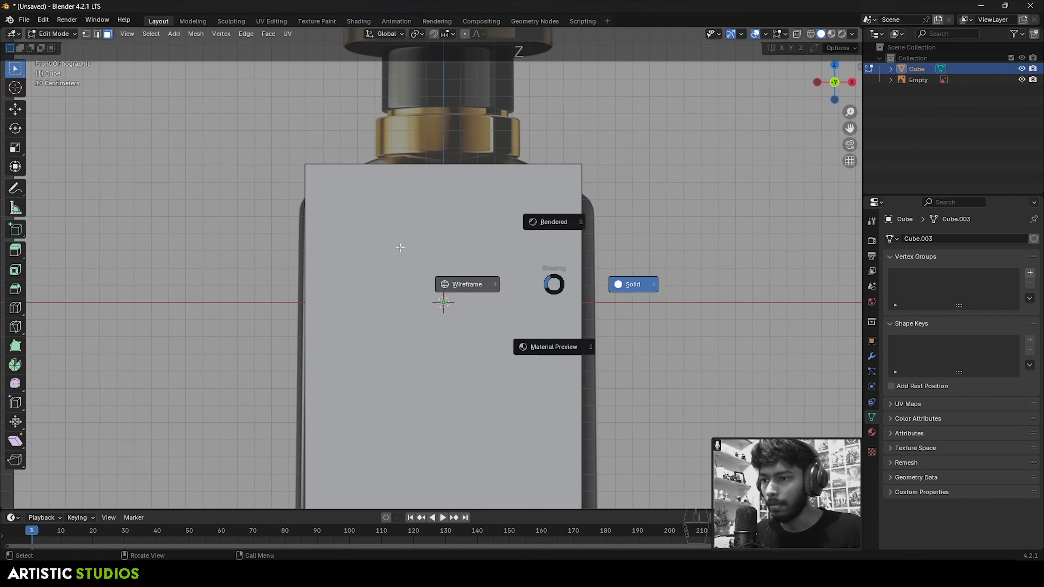
pyautogui.click(485, 282)
pyautogui.press('1')
pyautogui.moveTo(413, 201); pyautogui.dragTo(643, 204)
pyautogui.keyDown('shift'); pyautogui.moveTo(578, 209); pyautogui.dragTo(588, 266, button='middle'); pyautogui.keyUp('shift')
pyautogui.scroll(3, 534, 259)
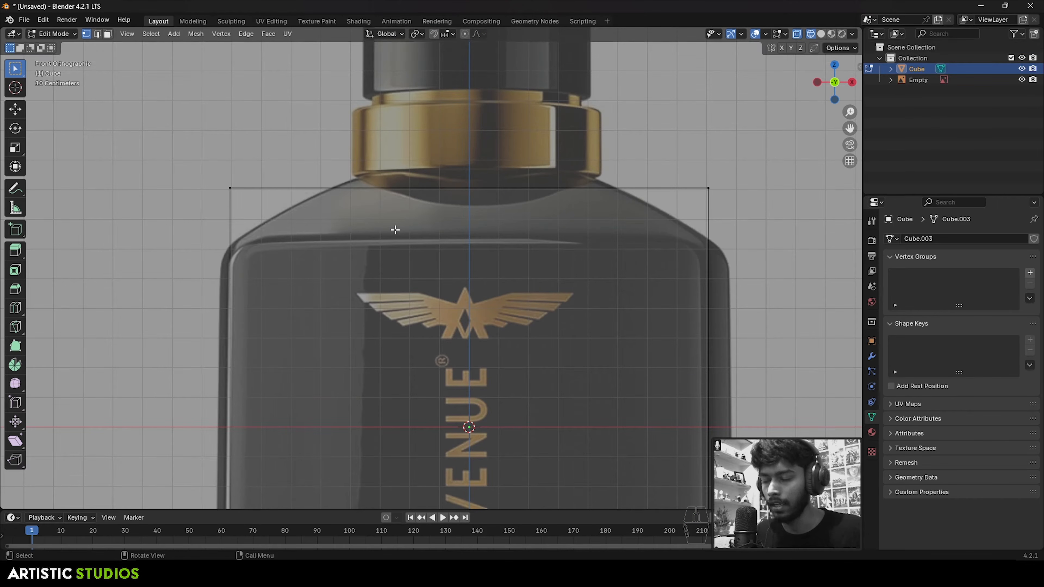
pyautogui.moveTo(130, 142); pyautogui.dragTo(566, 192)
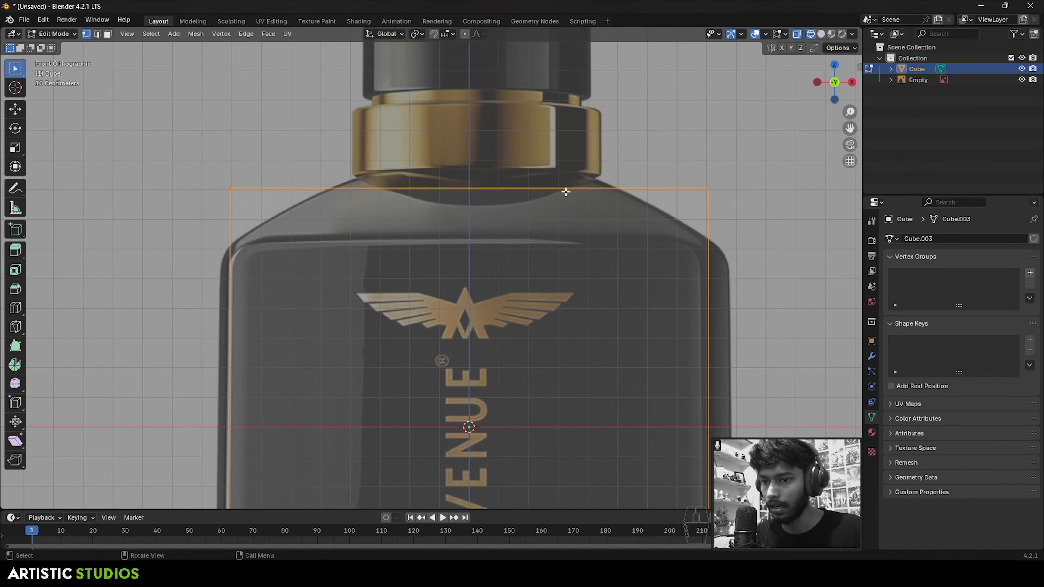
pyautogui.press('g')
pyautogui.press('z')
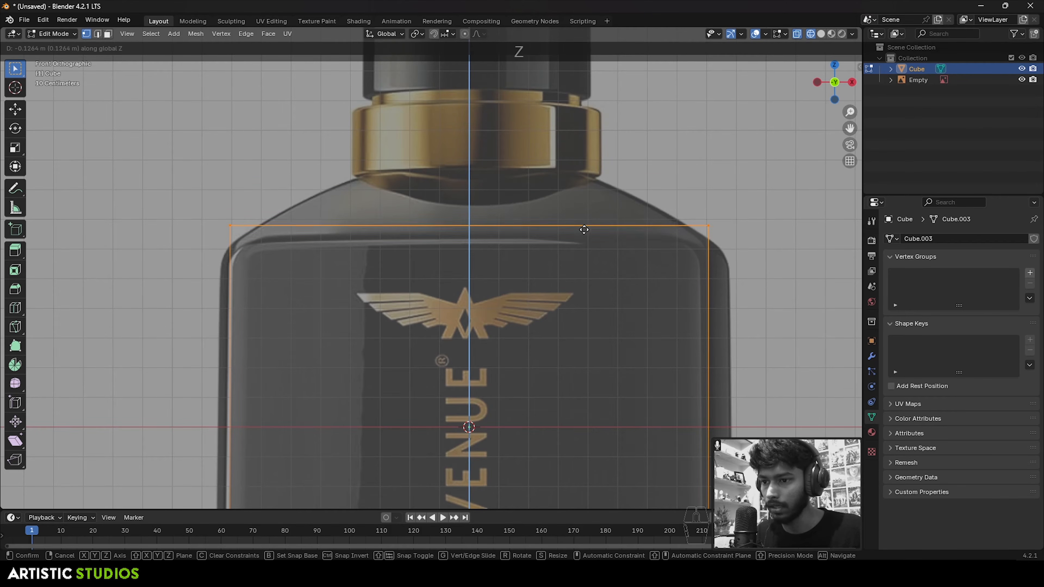
pyautogui.press('shift')
pyautogui.click(602, 223)
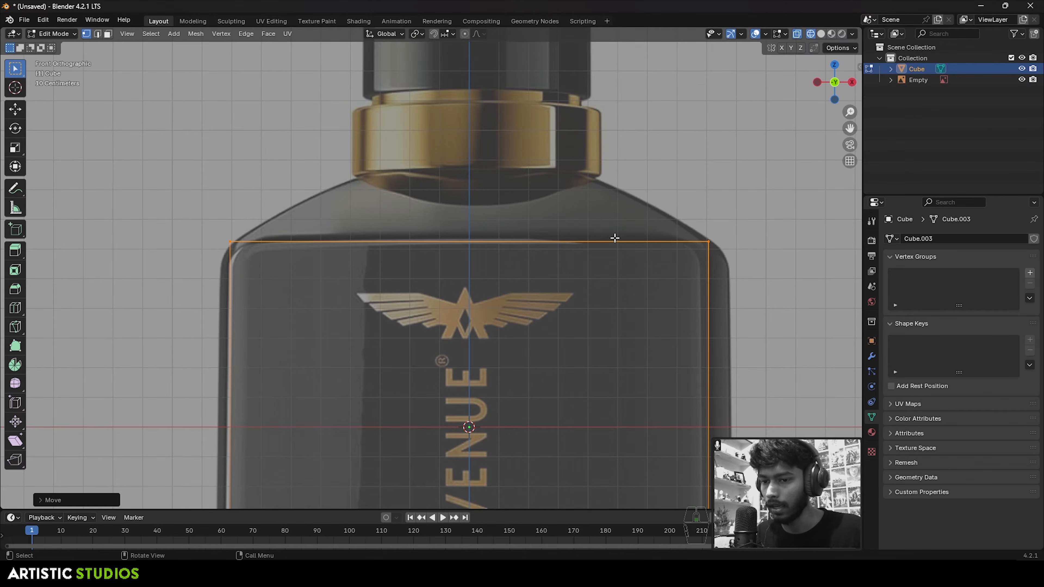
pyautogui.scroll(-8, 502, 430)
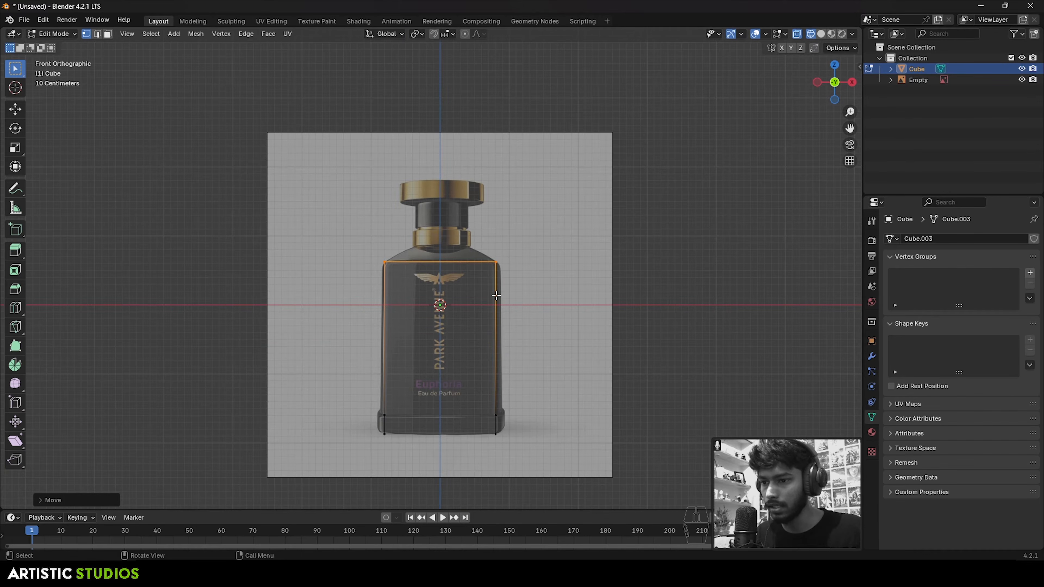
pyautogui.scroll(8, 497, 297)
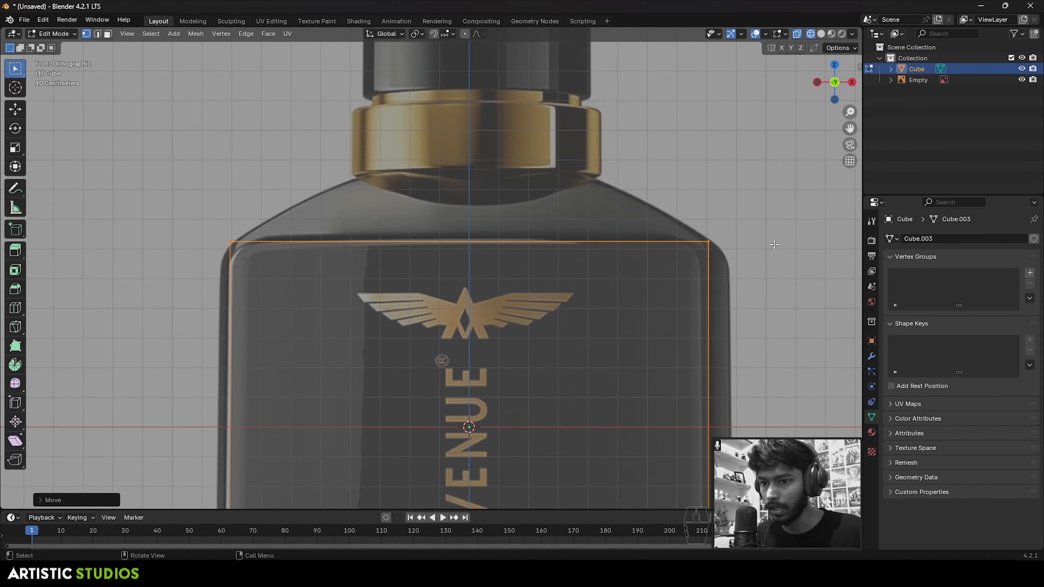
# - Scale the top face in slightly so the body tapers like the reference bottle, and compare it in front view
pyautogui.scroll(-9, 514, 284)
pyautogui.hotkey('shift', 'z')
pyautogui.moveTo(464, 317)
pyautogui.mouseDown(button='middle')
pyautogui.moveTo(484, 352)
pyautogui.moveTo(533, 296)
pyautogui.mouseUp(button='middle')
pyautogui.scroll(2, 506, 343)
pyautogui.press('s')
pyautogui.click(617, 282)
pyautogui.press('`')
pyautogui.press('z')
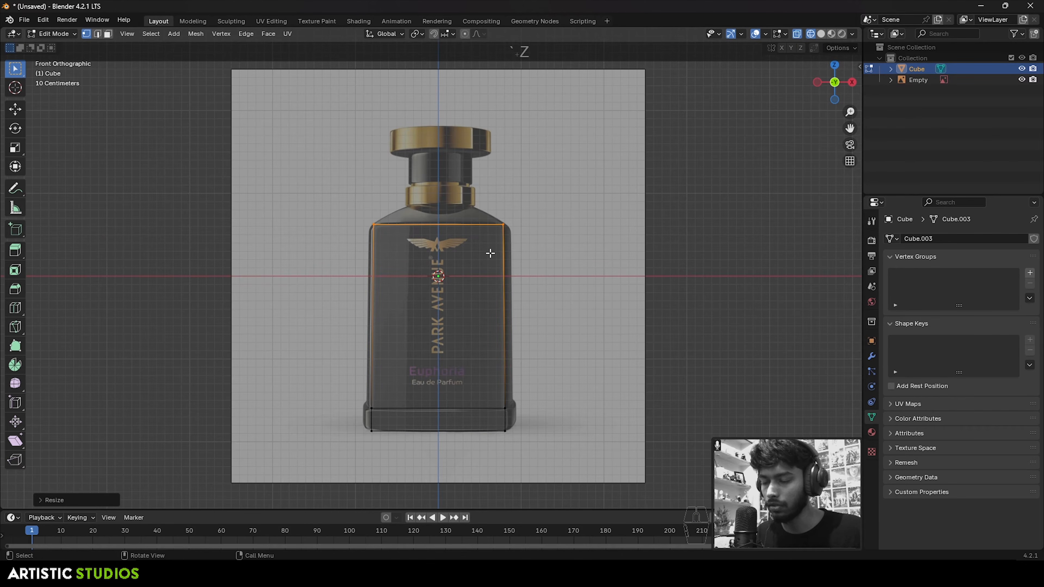
# - Select the whole mesh and scale it along Y to roughly half its depth, then deselect it and compare it in front view
pyautogui.moveTo(551, 280)
pyautogui.mouseDown(button='middle')
pyautogui.moveTo(464, 294)
pyautogui.moveTo(470, 231)
pyautogui.moveTo(444, 271)
pyautogui.moveTo(457, 236)
pyautogui.moveTo(484, 224)
pyautogui.moveTo(456, 257)
pyautogui.mouseUp(button='middle')
pyautogui.hotkey('shift', 'z')
pyautogui.press('z')
pyautogui.click(627, 225)
pyautogui.keyDown('shift'); pyautogui.moveTo(486, 222); pyautogui.dragTo(517, 210, button='middle'); pyautogui.keyUp('shift')
pyautogui.press('z')
pyautogui.click(424, 210)
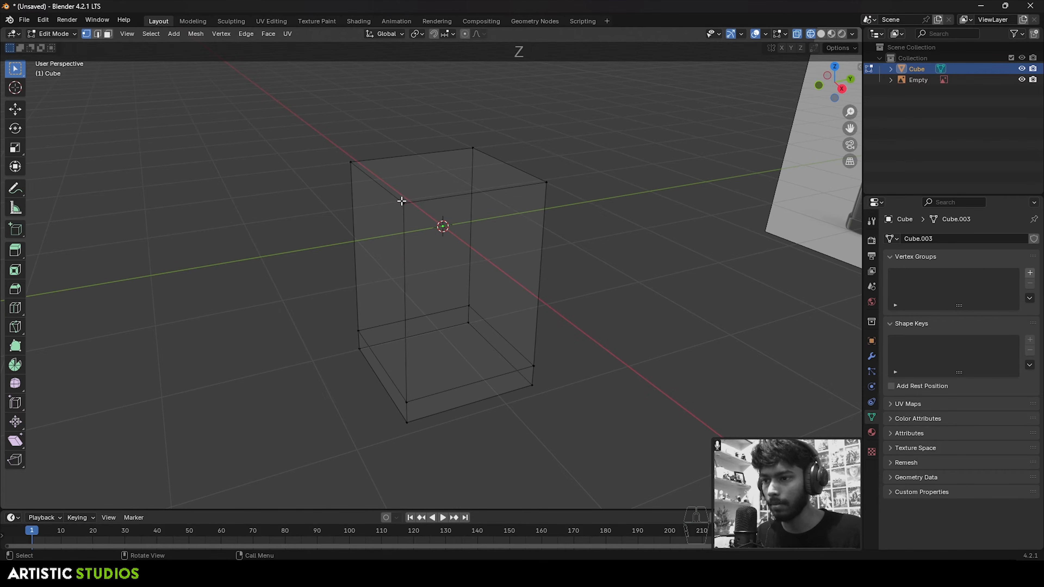
pyautogui.moveTo(255, 103); pyautogui.dragTo(602, 448)
pyautogui.press('z')
pyautogui.moveTo(741, 314)
pyautogui.mouseDown(button='middle')
pyautogui.moveTo(517, 263)
pyautogui.moveTo(553, 248)
pyautogui.mouseUp(button='middle')
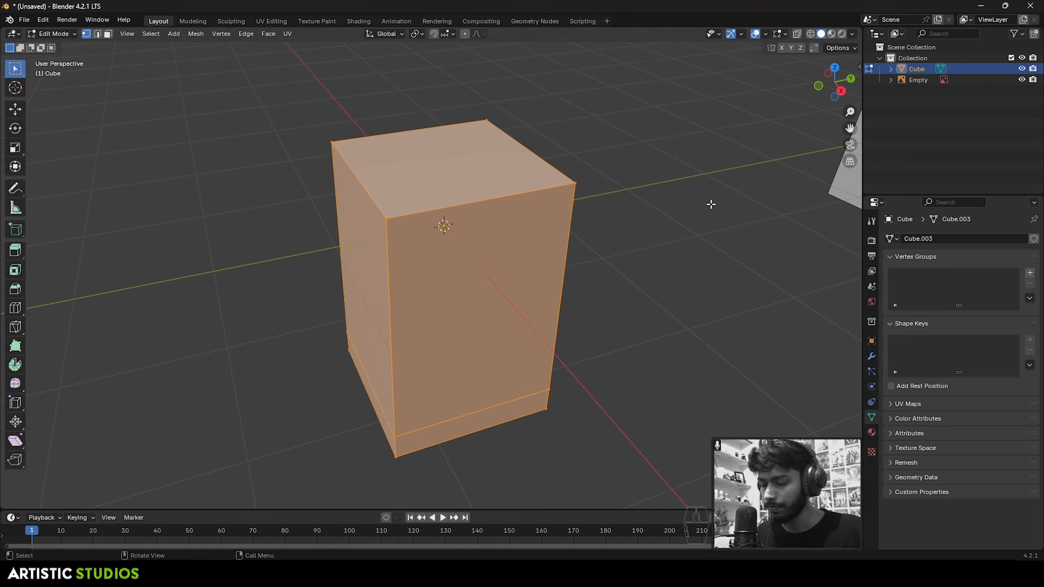
pyautogui.press('s')
pyautogui.press('y')
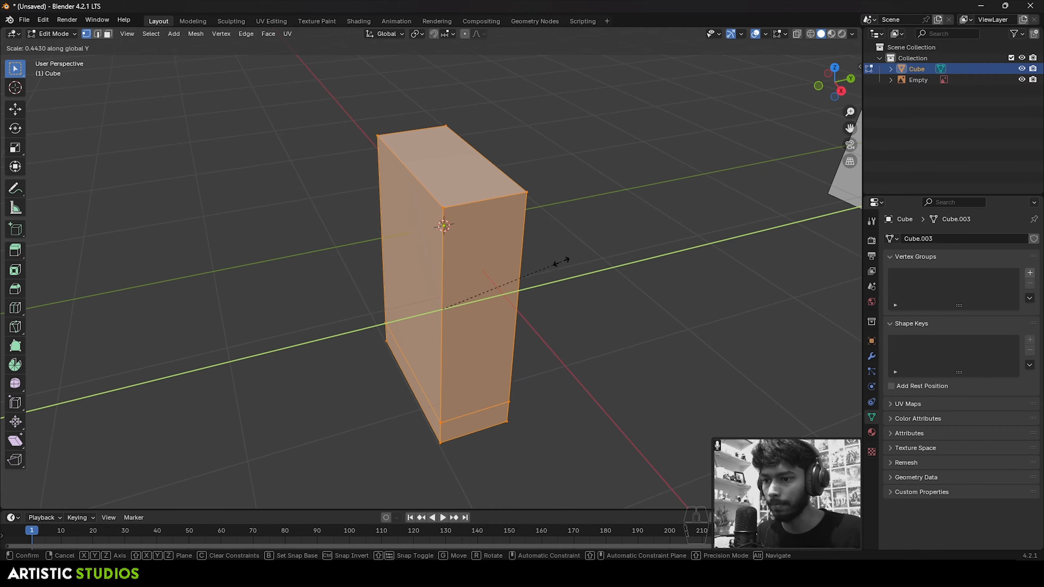
pyautogui.click(583, 258)
pyautogui.scroll(-3, 600, 258)
pyautogui.moveTo(450, 268); pyautogui.dragTo(522, 234, button='middle')
pyautogui.click(553, 278)
pyautogui.scroll(3, 521, 234)
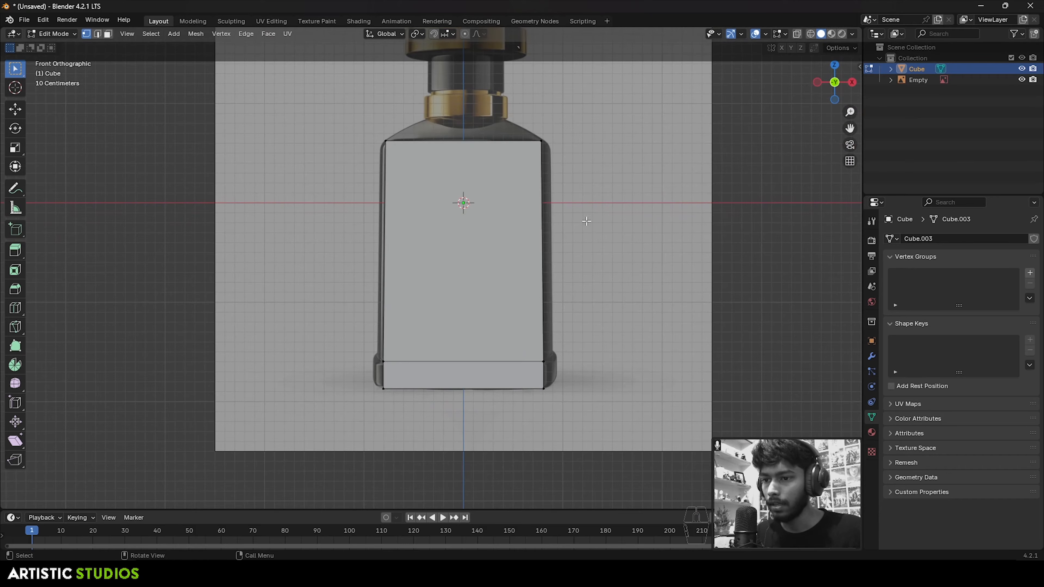
pyautogui.scroll(-4, 545, 186)
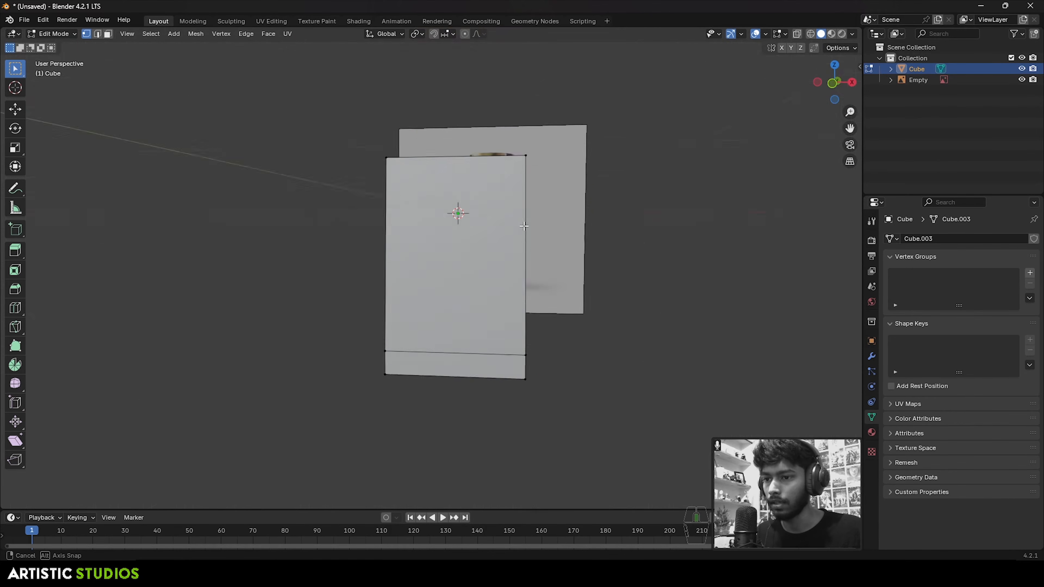
# - Add two evenly spaced lengthwise loop cuts that divide the body's depth into thirds, and deselect them
pyautogui.moveTo(545, 187); pyautogui.dragTo(505, 257, button='middle')
pyautogui.hotkey('ctrl', 'r')
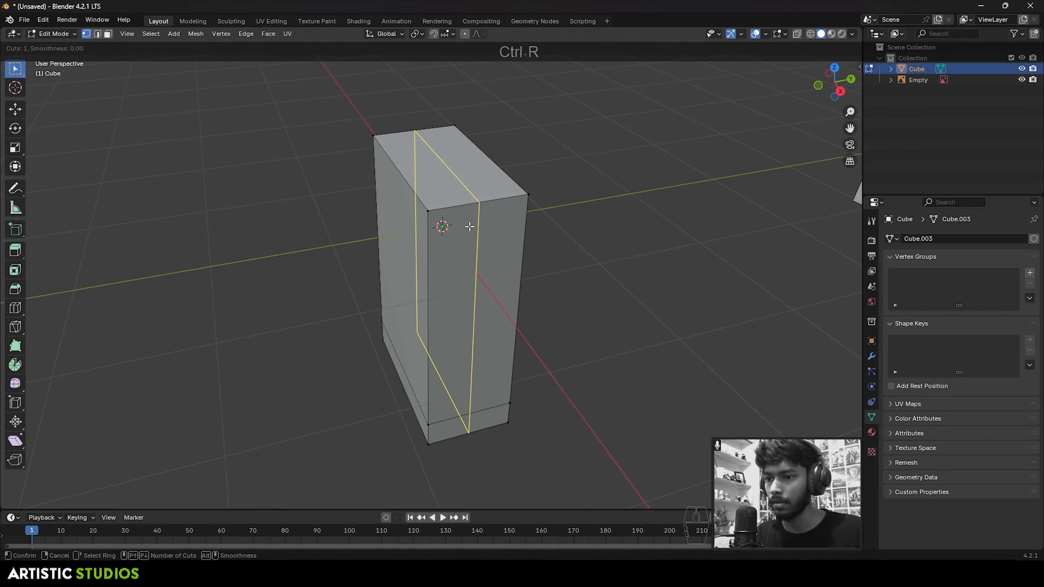
pyautogui.scroll(1, 470, 227)
pyautogui.scroll(-1, 470, 226)
pyautogui.scroll(4, 470, 227)
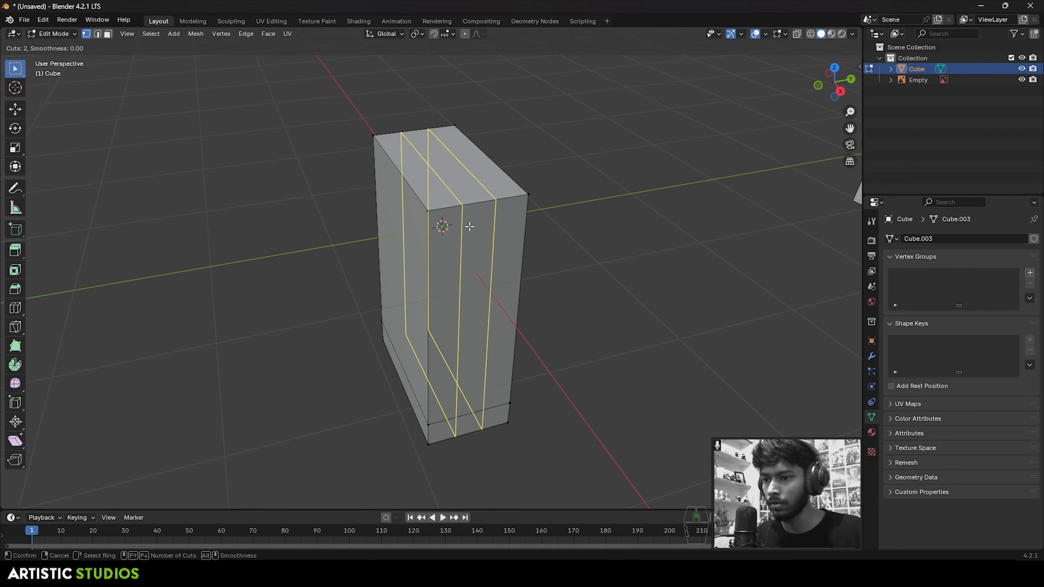
pyautogui.scroll(-4, 470, 226)
pyautogui.scroll(1, 469, 226)
pyautogui.click(470, 226)
pyautogui.rightClick(469, 226)
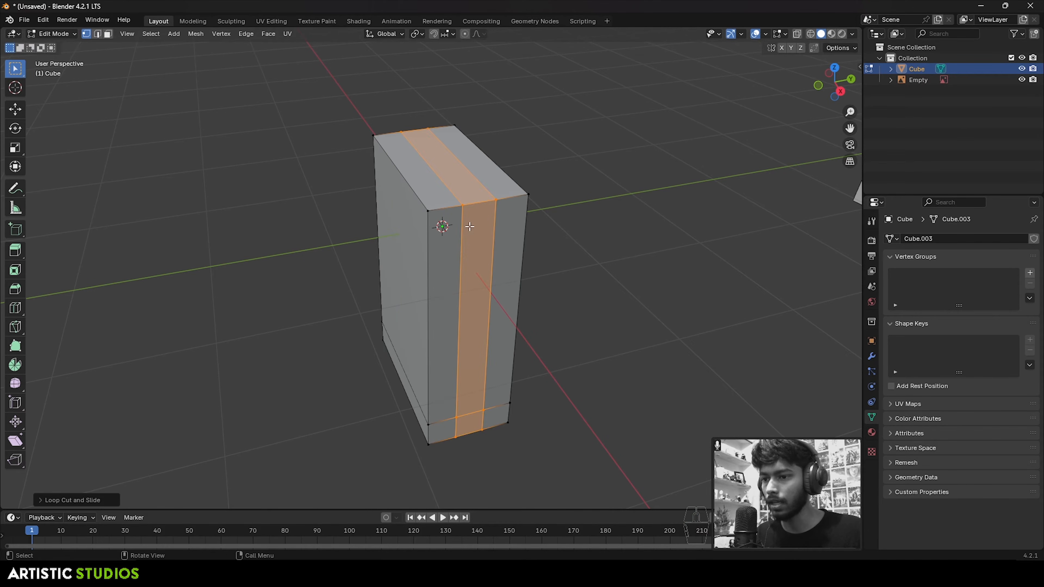
pyautogui.click(578, 252)
pyautogui.moveTo(466, 251); pyautogui.dragTo(610, 285, button='middle')
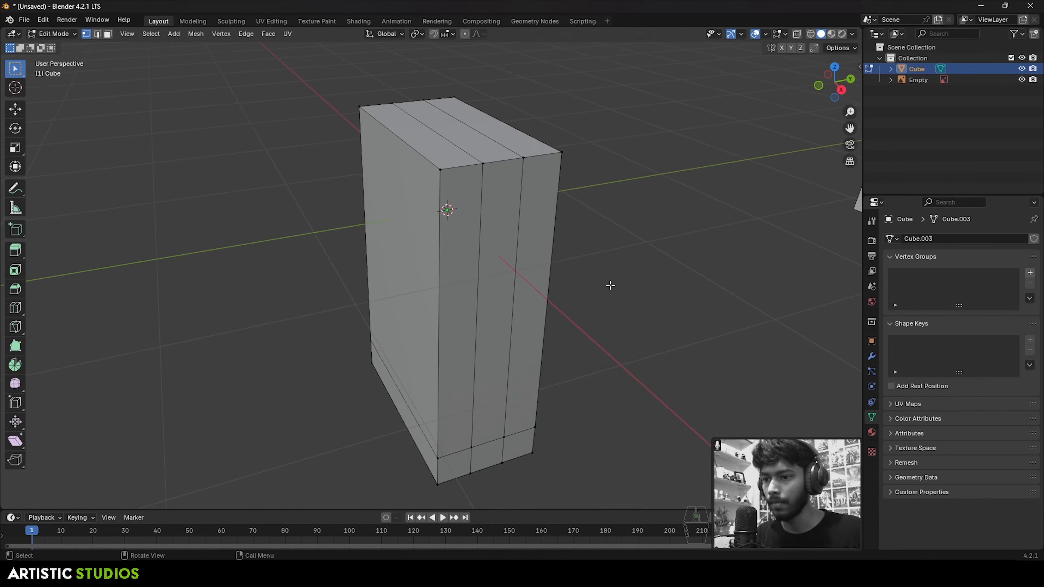
# - In top view, select the two middle loops in wireframe and scale them outward along X so the sides bulge
pyautogui.press('`')
pyautogui.click(510, 177)
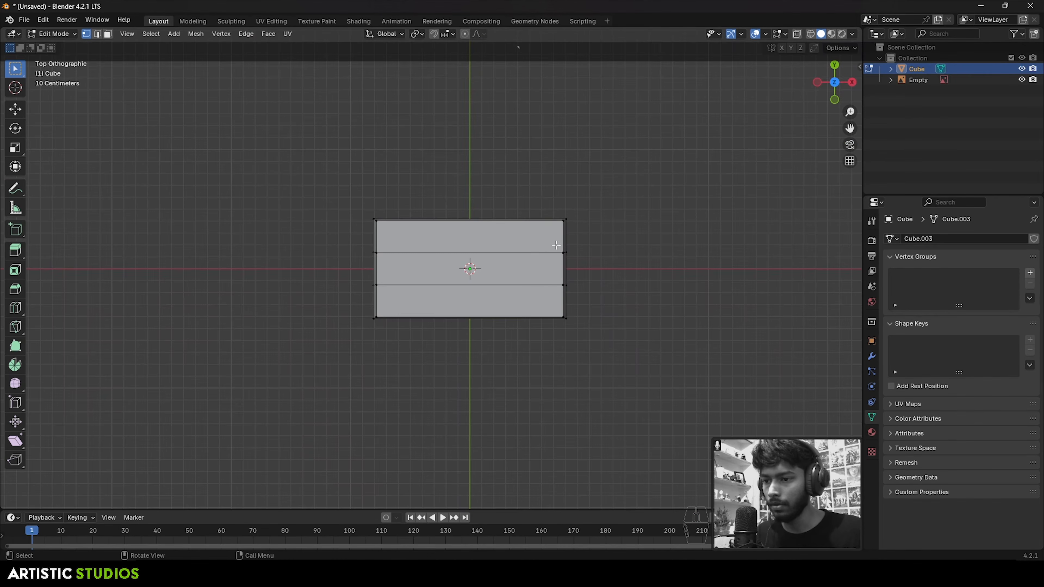
pyautogui.moveTo(327, 243); pyautogui.dragTo(604, 297)
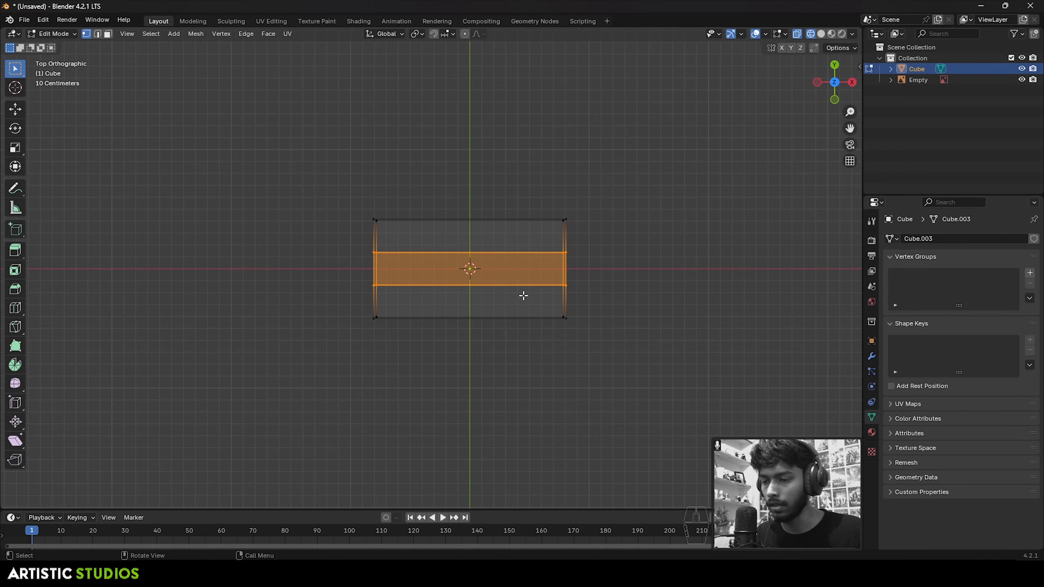
pyautogui.scroll(2, 616, 280)
pyautogui.press('s')
pyautogui.press('x')
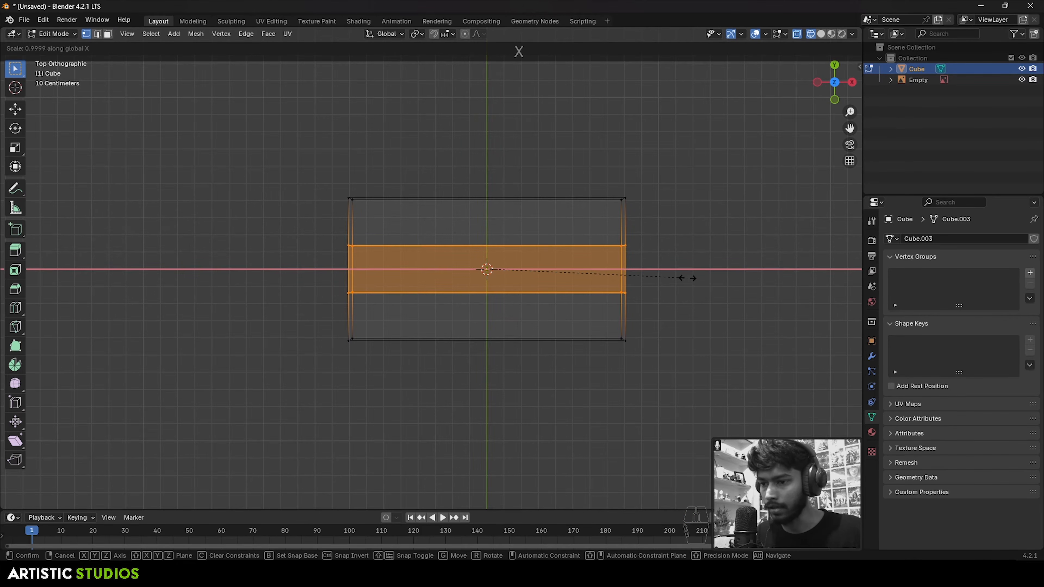
pyautogui.click(685, 270)
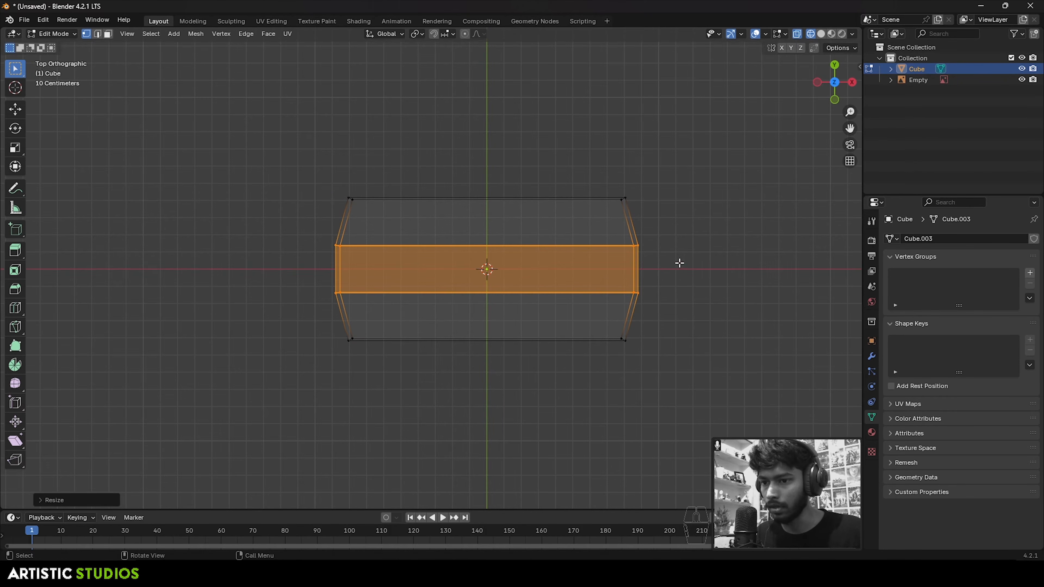
# - Widen the two middle loops slightly more along X in front view to match the reference outline, and compare the whole bottle
pyautogui.press('KP_1')
pyautogui.press('s')
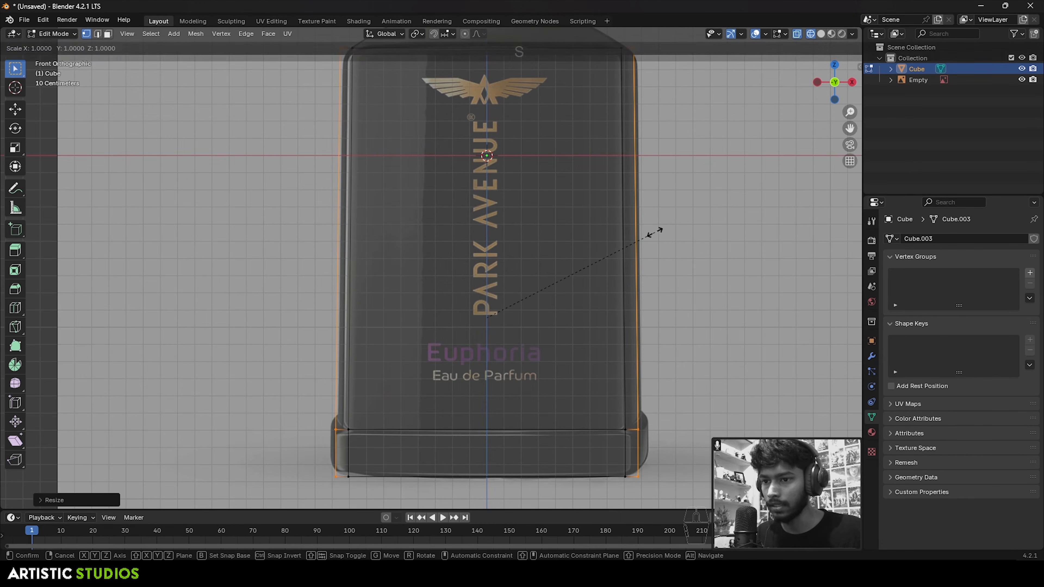
pyautogui.press('x')
pyautogui.click(687, 234)
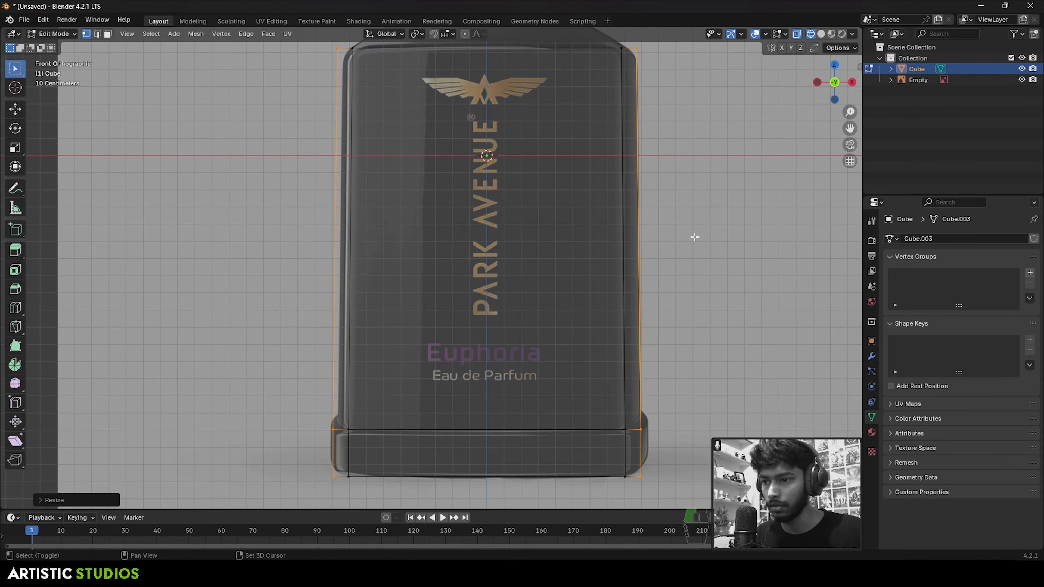
pyautogui.scroll(-5, 604, 296)
pyautogui.moveTo(603, 296)
pyautogui.mouseDown(button='middle')
pyautogui.moveTo(496, 323)
pyautogui.moveTo(394, 311)
pyautogui.moveTo(549, 304)
pyautogui.moveTo(396, 263)
pyautogui.moveTo(453, 275)
pyautogui.moveTo(366, 208)
pyautogui.mouseUp(button='middle')
pyautogui.press('Tab')
pyautogui.hotkey('shift', 'z')
pyautogui.scroll(4, 411, 220)
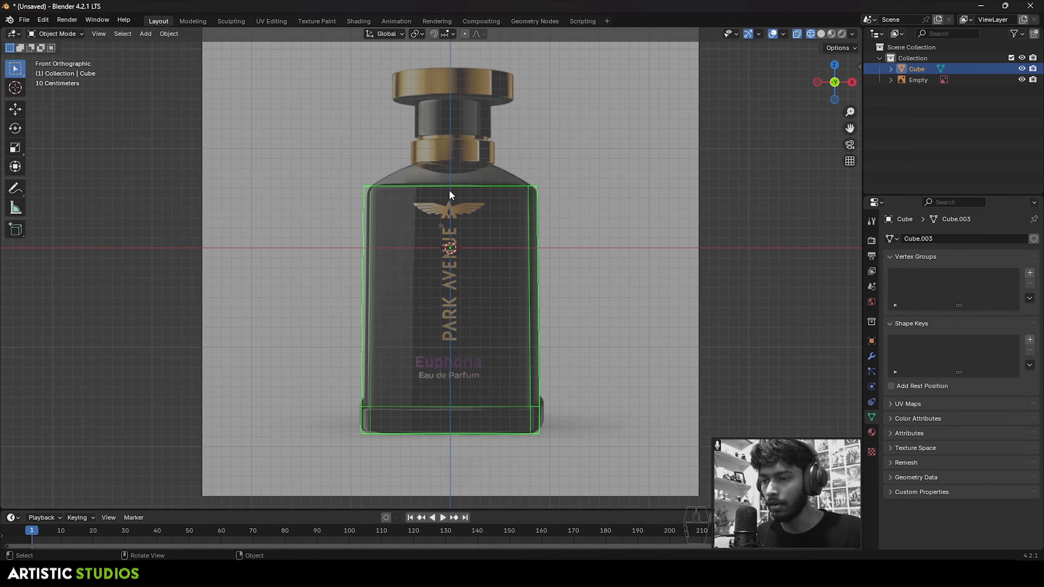
# - Select the body's top vertices and extrude them up about 0.23 m to the underside of the gold collar
pyautogui.scroll(2, 435, 190)
pyautogui.press('Tab')
pyautogui.moveTo(222, 108); pyautogui.dragTo(631, 177)
pyautogui.scroll(-4, 531, 190)
pyautogui.hotkey('shift', 'z')
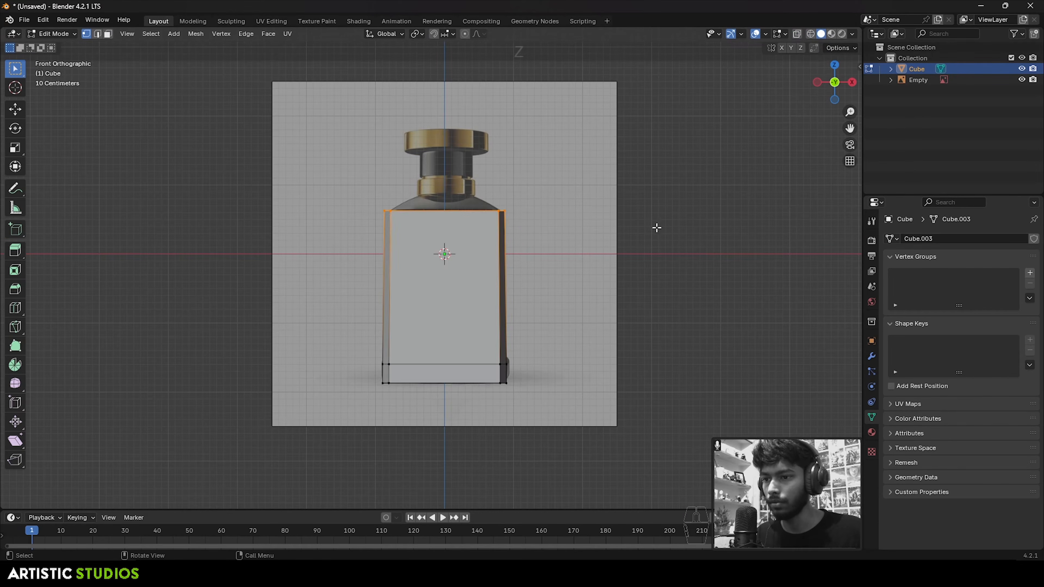
pyautogui.moveTo(692, 229); pyautogui.dragTo(650, 257, button='middle')
pyautogui.scroll(3, 497, 233)
pyautogui.keyDown('shift'); pyautogui.moveTo(505, 209); pyautogui.dragTo(498, 274, button='middle'); pyautogui.keyUp('shift')
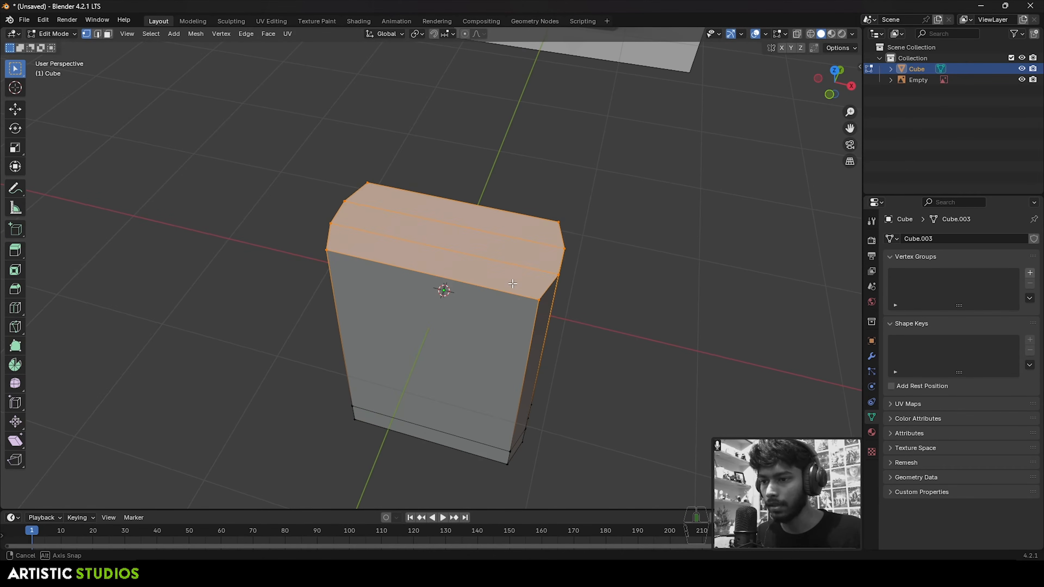
pyautogui.press('KP_1')
pyautogui.keyDown('shift'); pyautogui.moveTo(502, 200); pyautogui.dragTo(497, 282, button='middle'); pyautogui.keyUp('shift')
pyautogui.scroll(4, 496, 282)
pyautogui.press('e')
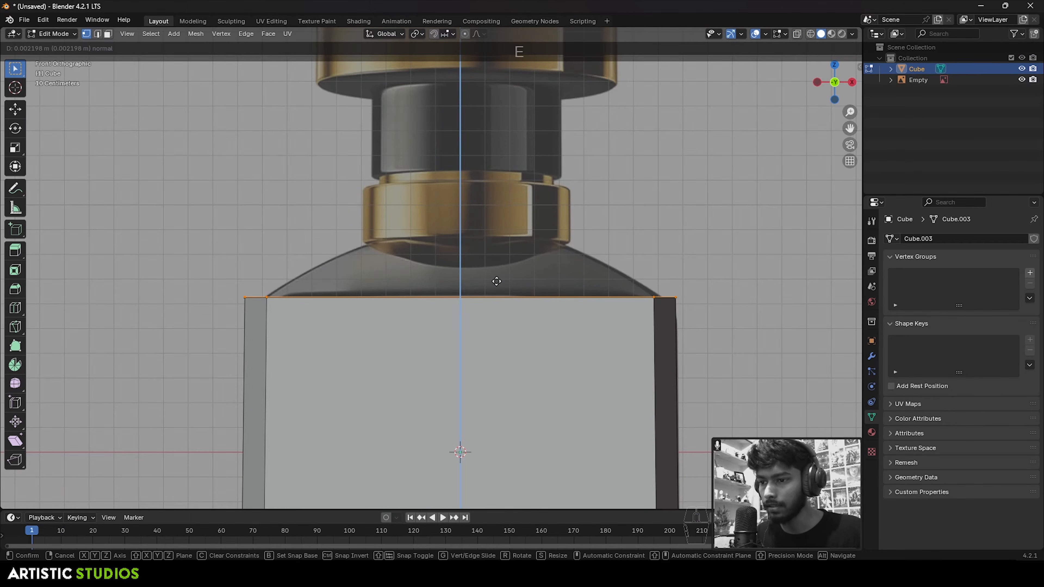
pyautogui.click(519, 226)
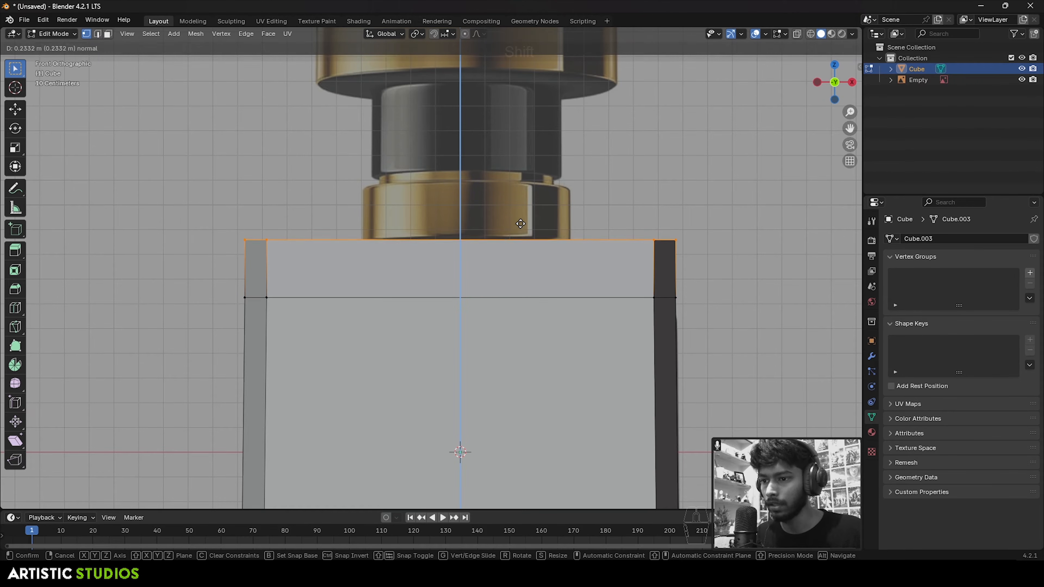
# - Scale the extruded top face inward along X in wireframe front view until the sloping shoulders meet the collar's width
pyautogui.hotkey('shift', 'z')
pyautogui.scroll(-4, 291, 209)
pyautogui.press('z')
pyautogui.click(337, 226)
pyautogui.moveTo(613, 275); pyautogui.dragTo(561, 319, button='middle')
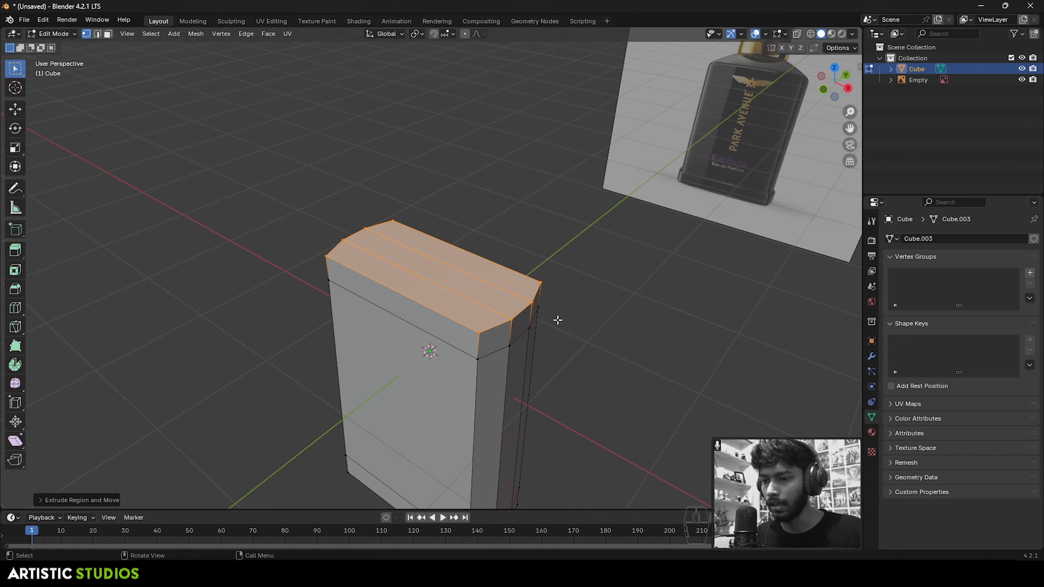
pyautogui.press('KP_1')
pyautogui.scroll(4, 699, 288)
pyautogui.hotkey('shift', 'z')
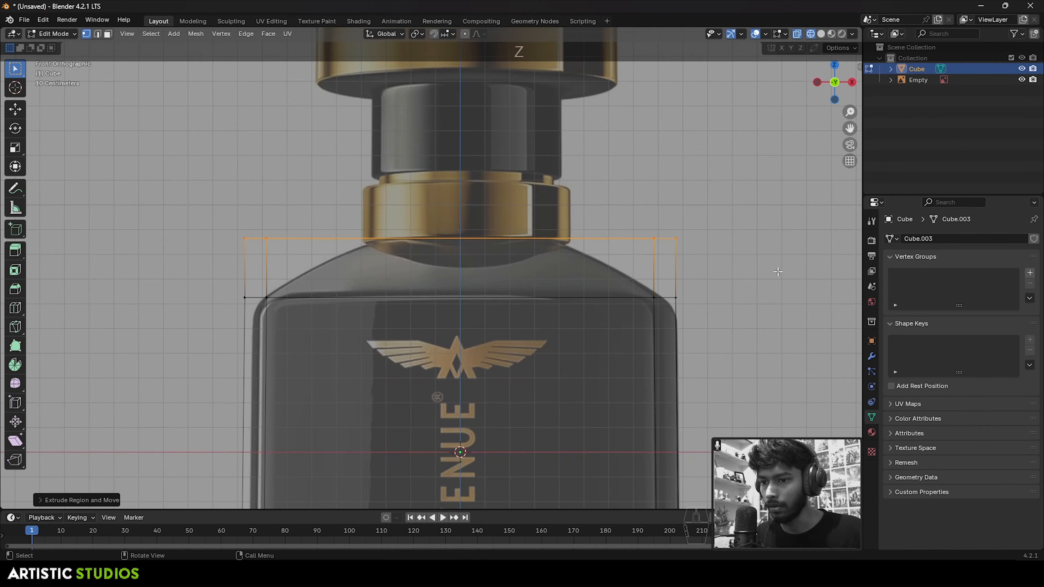
pyautogui.press('s')
pyautogui.press('x')
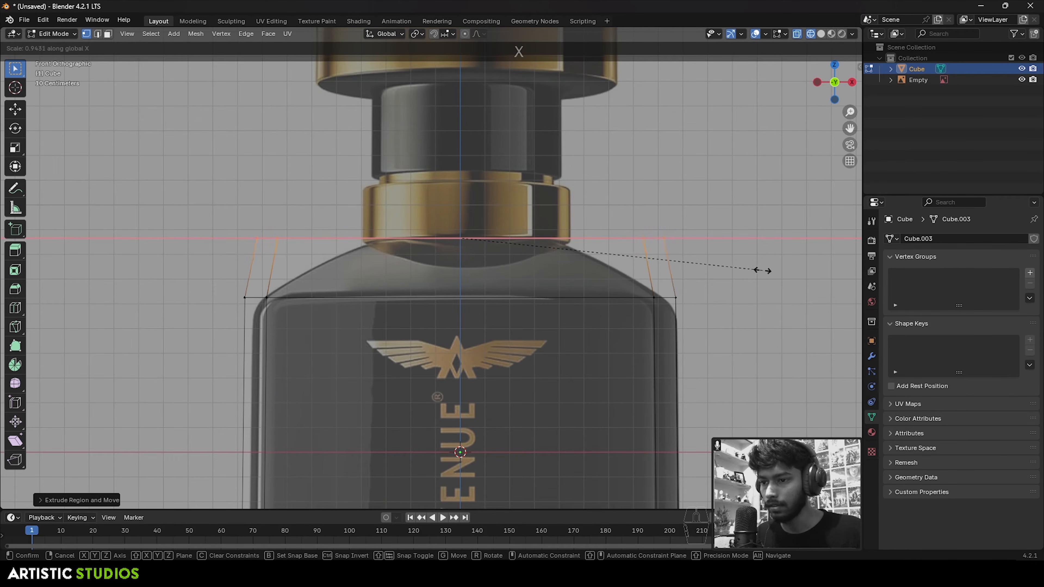
pyautogui.click(607, 249)
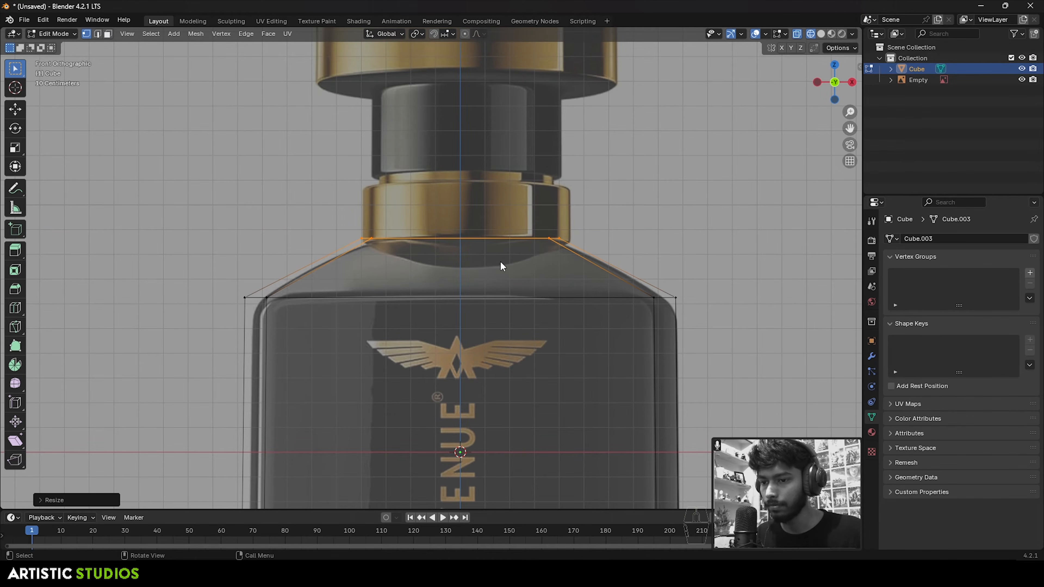
# - In top view, scale the top face along Y to about 0.89 so the front and back shoulders taper
pyautogui.hotkey('shift', 'z')
pyautogui.moveTo(473, 256)
pyautogui.mouseDown(button='middle')
pyautogui.moveTo(454, 313)
pyautogui.moveTo(483, 327)
pyautogui.moveTo(522, 308)
pyautogui.moveTo(633, 324)
pyautogui.mouseUp(button='middle')
pyautogui.press('KP_7')
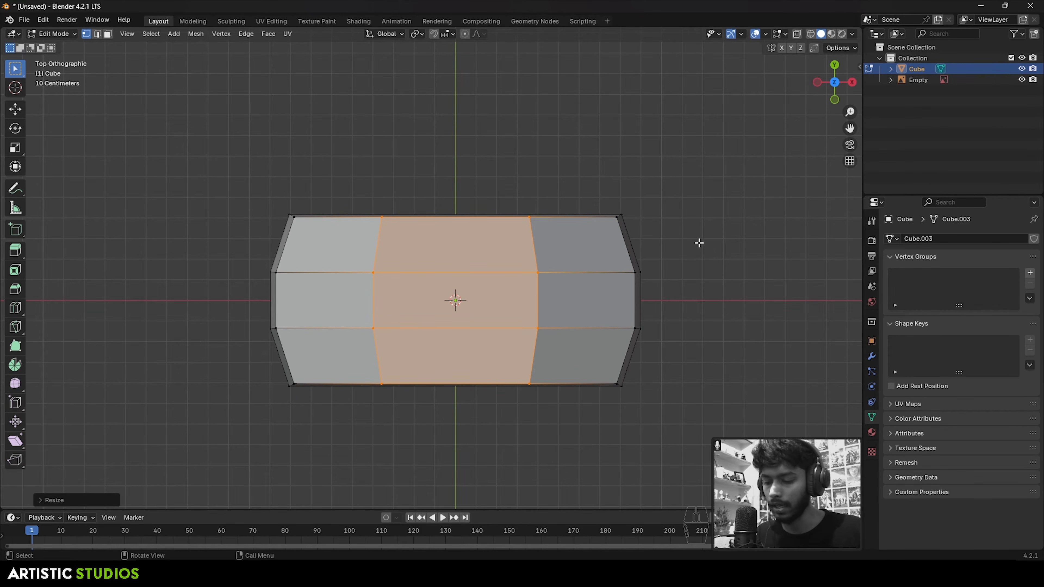
pyautogui.press('s')
pyautogui.press('y')
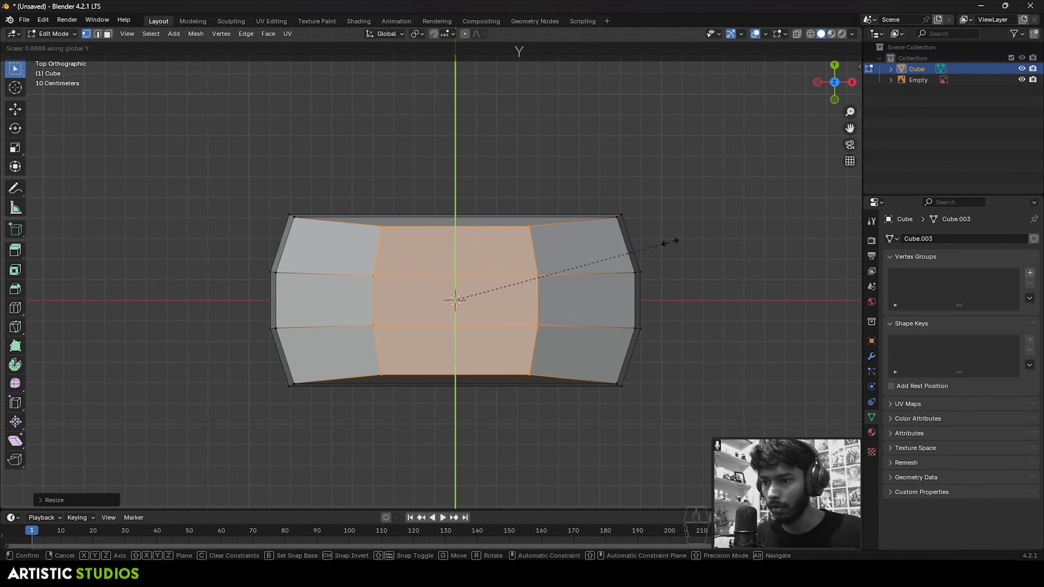
pyautogui.click(670, 243)
# - Examine the tapered shoulder from the side and in perspective, and compare it with the reference in front view
pyautogui.scroll(-5, 641, 247)
pyautogui.moveTo(516, 260); pyautogui.dragTo(604, 169, button='middle')
pyautogui.scroll(5, 538, 261)
pyautogui.moveTo(442, 267); pyautogui.dragTo(502, 237, button='middle')
pyautogui.press('`')
pyautogui.click(436, 210)
pyautogui.scroll(-5, 411, 284)
pyautogui.press('`')
pyautogui.click(323, 292)
pyautogui.press('Tab')
pyautogui.scroll(3, 473, 280)
pyautogui.scroll(-2, 473, 276)
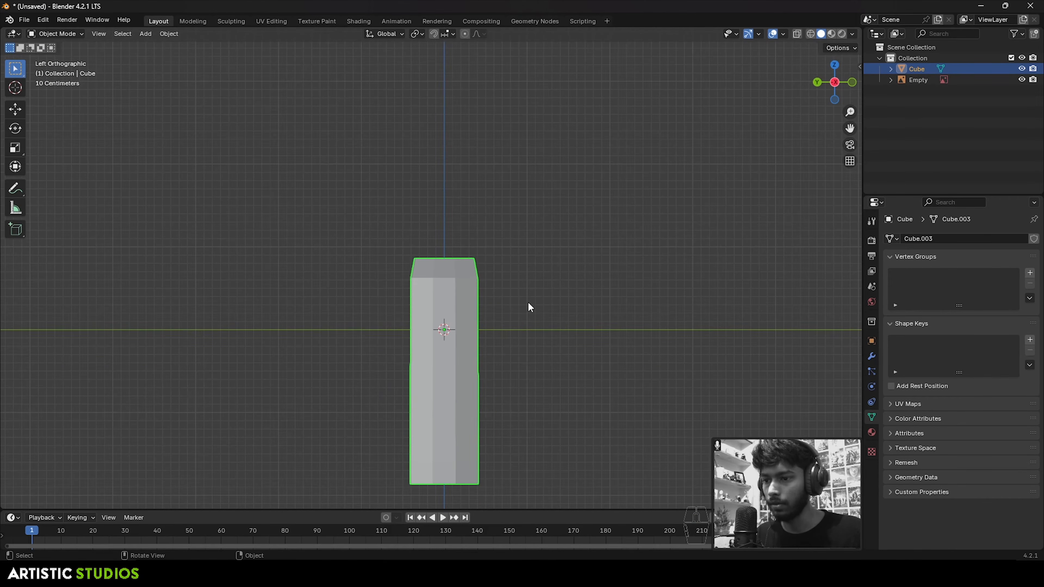
pyautogui.moveTo(528, 302); pyautogui.dragTo(454, 315, button='middle')
pyautogui.press('`')
pyautogui.click(416, 266)
pyautogui.scroll(3, 447, 286)
pyautogui.press('z')
pyautogui.click(432, 271)
pyautogui.moveTo(431, 270)
pyautogui.keyDown('shift'); pyautogui.mouseDown(button='middle')
pyautogui.moveTo(418, 209)
pyautogui.moveTo(466, 284)
pyautogui.mouseUp(button='middle'); pyautogui.keyUp('shift')
pyautogui.press('z')
pyautogui.press('Tab')
pyautogui.scroll(4, 434, 192)
pyautogui.scroll(-3, 392, 218)
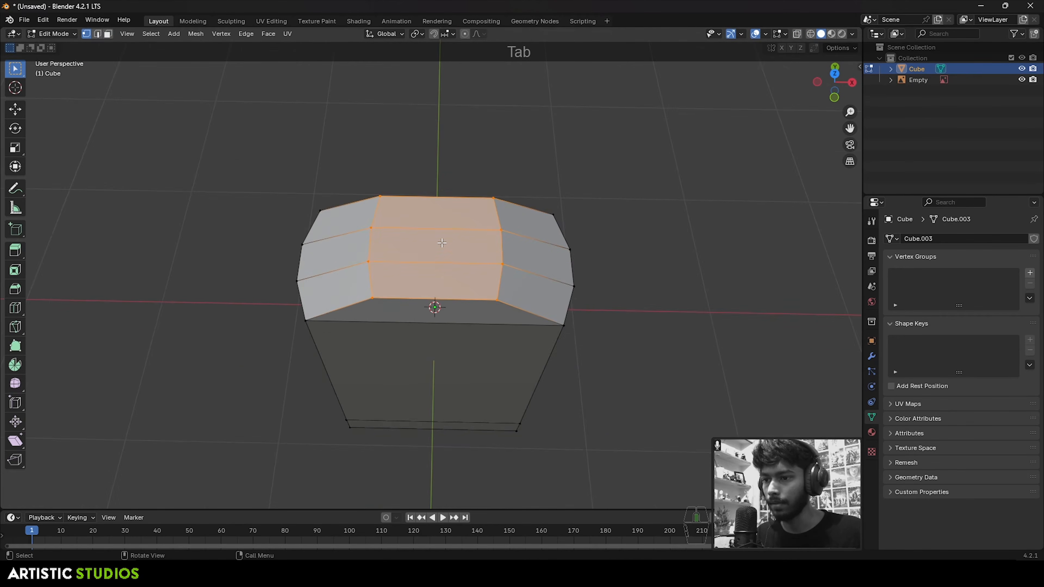
pyautogui.press('KP_1')
pyautogui.scroll(3, 465, 117)
pyautogui.press('Tab')
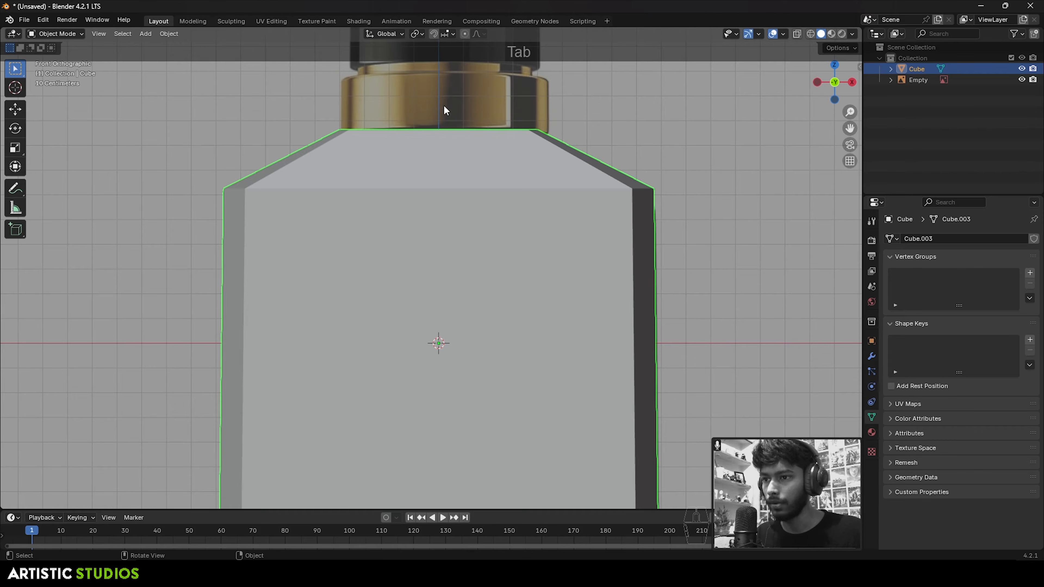
# - Deselect everything and add two evenly spaced vertical loop cuts that divide the body's width into thirds
pyautogui.scroll(-3, 428, 105)
pyautogui.keyDown('shift'); pyautogui.moveTo(464, 112); pyautogui.dragTo(459, 263, button='middle'); pyautogui.keyUp('shift')
pyautogui.scroll(2, 457, 326)
pyautogui.press('Tab')
pyautogui.click(708, 188)
pyautogui.scroll(1, 545, 231)
pyautogui.hotkey('ctrl', 'r')
pyautogui.scroll(1, 473, 264)
pyautogui.doubleClick(473, 264)
pyautogui.scroll(-3, 529, 268)
pyautogui.click(592, 284)
pyautogui.moveTo(556, 274)
pyautogui.mouseDown(button='middle')
pyautogui.moveTo(554, 306)
pyautogui.moveTo(563, 252)
pyautogui.mouseUp(button='middle')
# - Add one horizontal loop cut midway up the sloping shoulder in wireframe front view
pyautogui.press('KP_1')
pyautogui.scroll(5, 431, 212)
pyautogui.press('z')
pyautogui.click(217, 185)
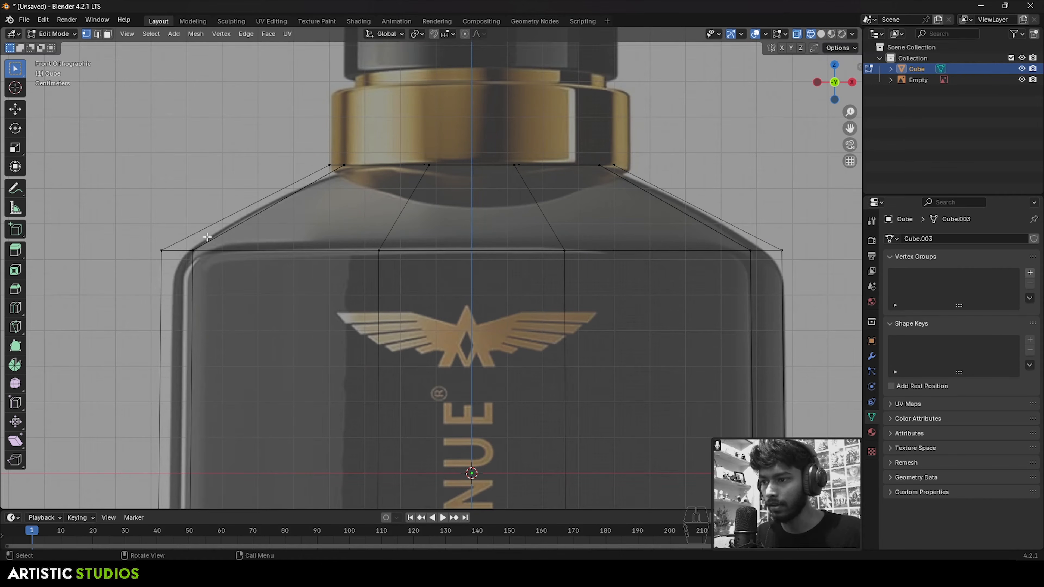
pyautogui.hotkey('ctrl', 'r')
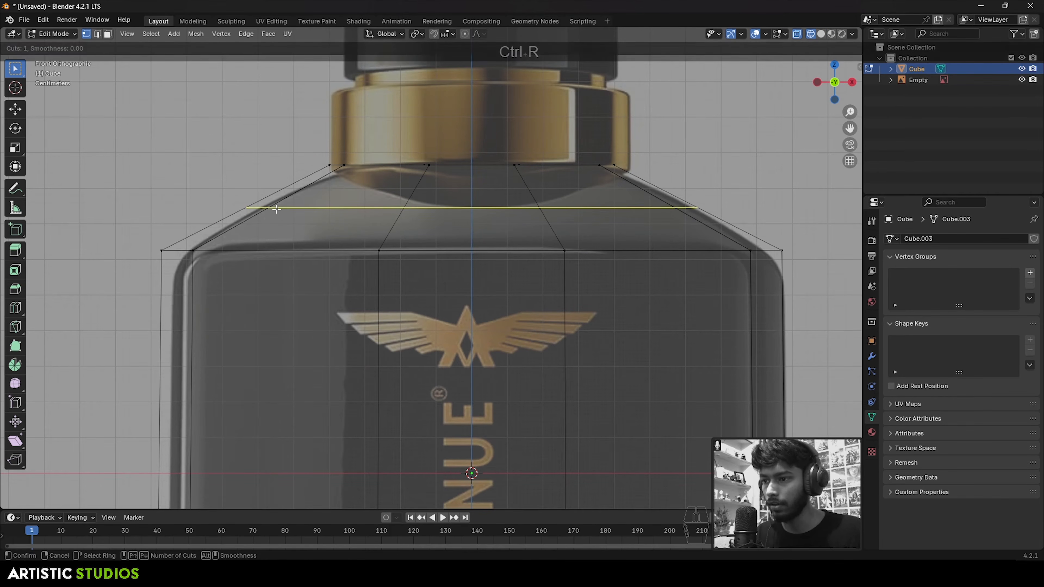
pyautogui.click(276, 209)
pyautogui.rightClick(276, 209)
# - Scale the shoulder loop outward along X so the slope becomes rounded, and check the profile in solid shading
pyautogui.press('s')
pyautogui.press('x')
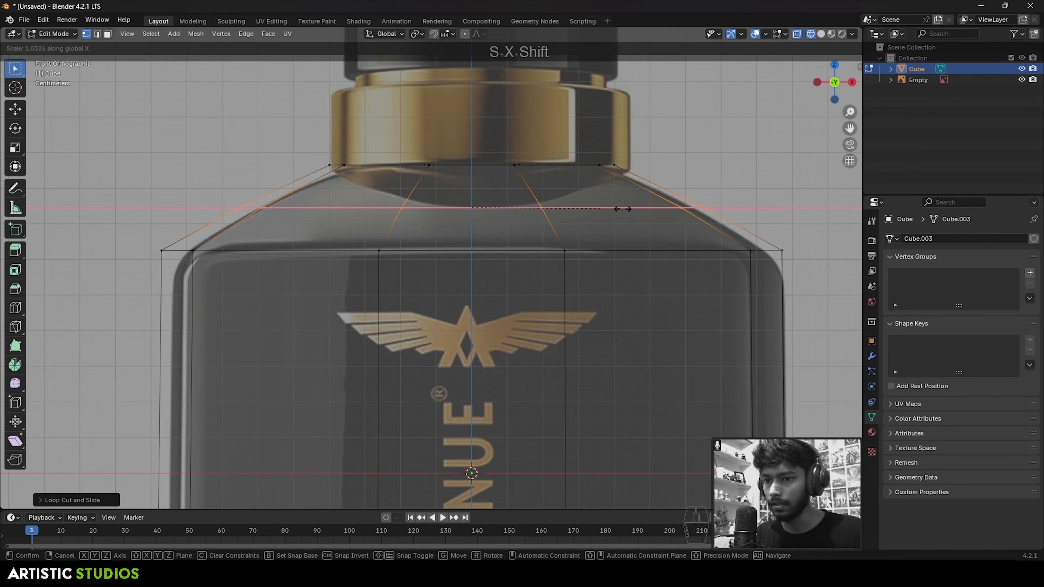
pyautogui.click(663, 208)
pyautogui.press('z')
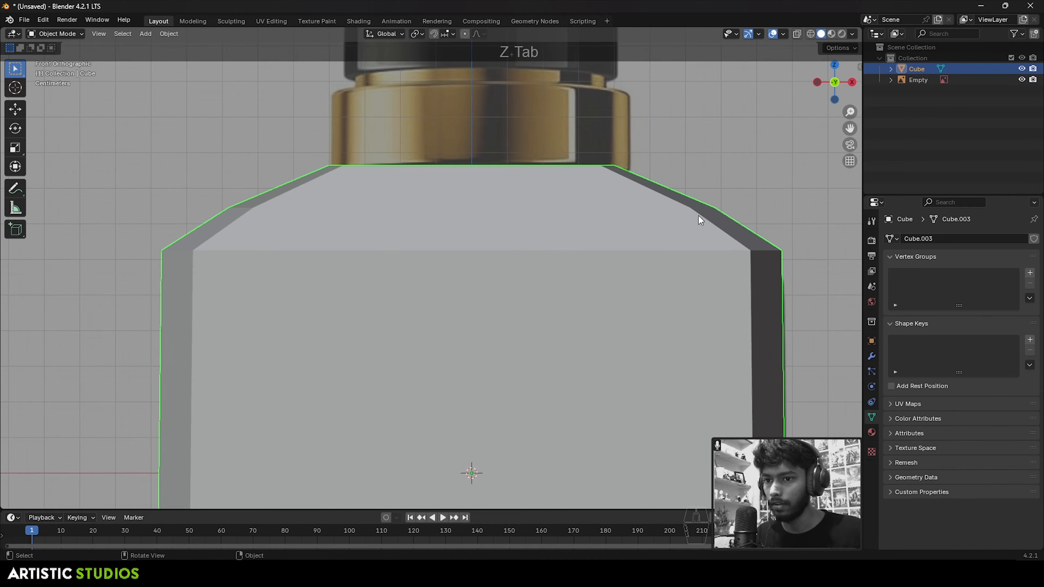
pyautogui.press('Tab')
pyautogui.scroll(-10, 552, 273)
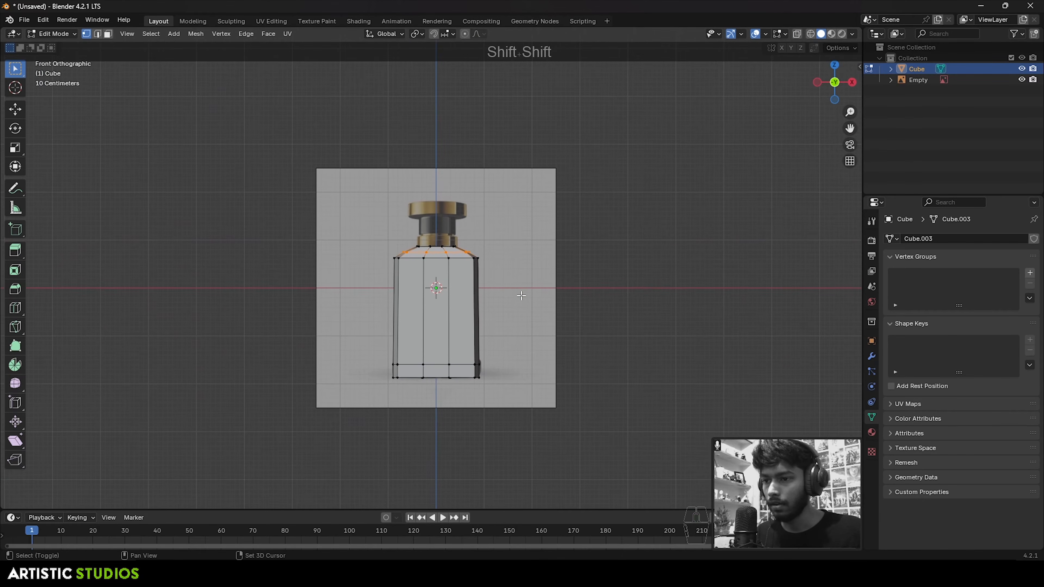
# - In face mode, select the nine faces on top of the body and inset them as one region
pyautogui.scroll(4, 520, 293)
pyautogui.press('Tab')
pyautogui.moveTo(493, 263)
pyautogui.mouseDown(button='middle')
pyautogui.moveTo(487, 310)
pyautogui.moveTo(494, 282)
pyautogui.mouseUp(button='middle')
pyautogui.scroll(3, 487, 304)
pyautogui.press('Tab')
pyautogui.scroll(2, 473, 194)
pyautogui.press('3')
pyautogui.moveTo(372, 148); pyautogui.dragTo(389, 133, button='middle')
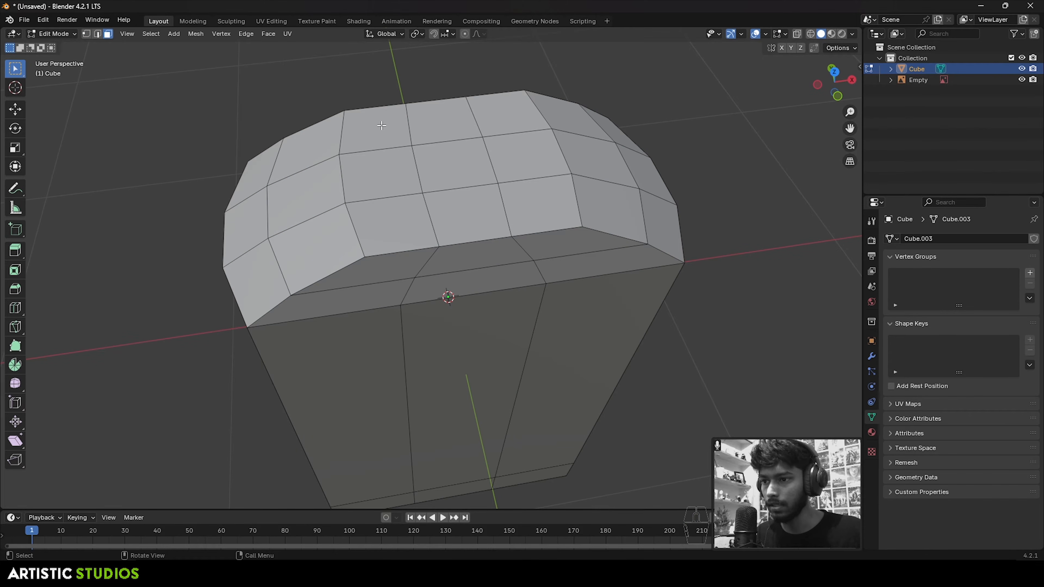
pyautogui.moveTo(508, 203); pyautogui.dragTo(509, 202)
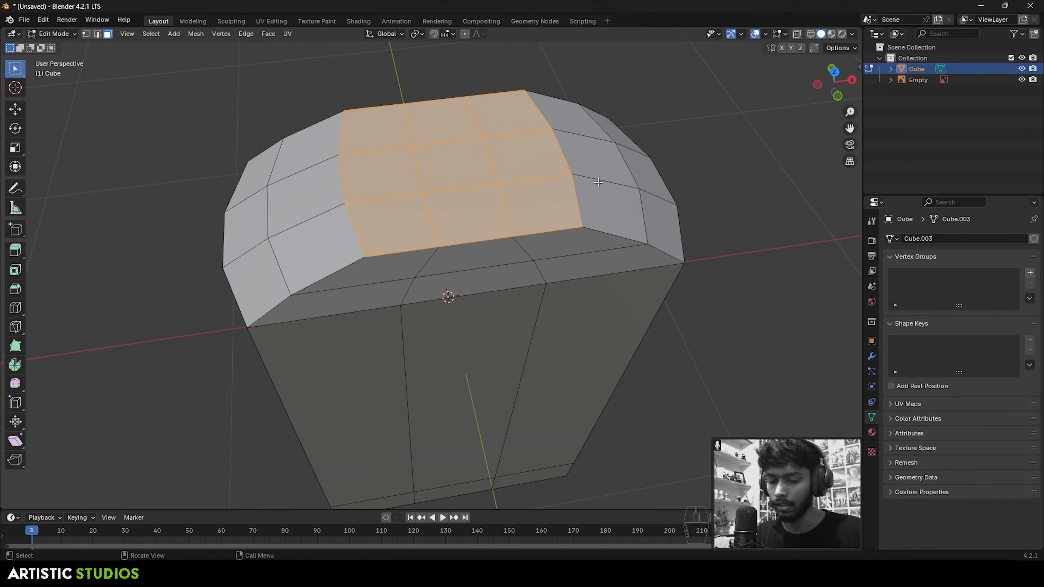
pyautogui.press('i')
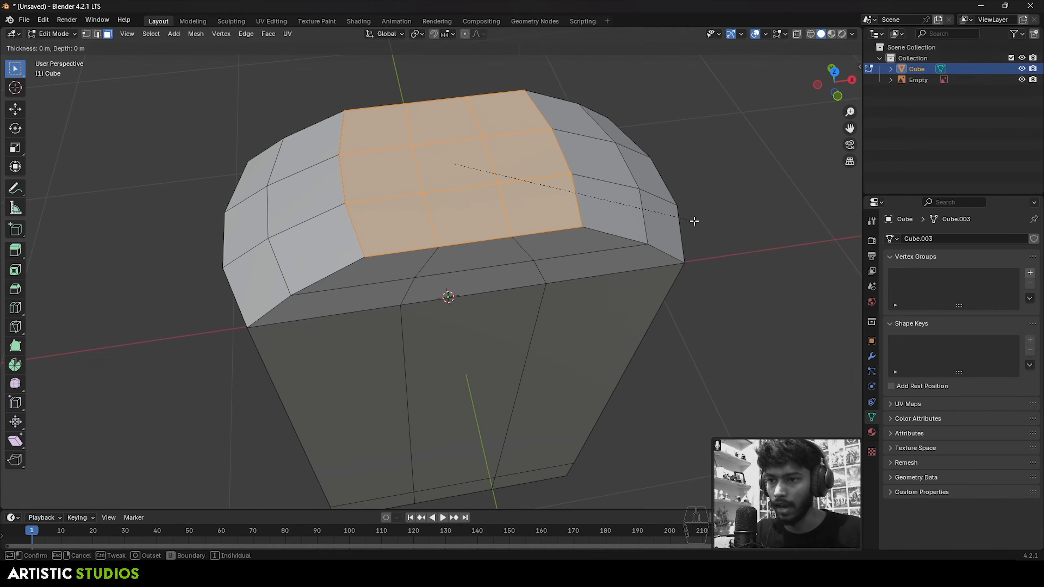
pyautogui.click(662, 214)
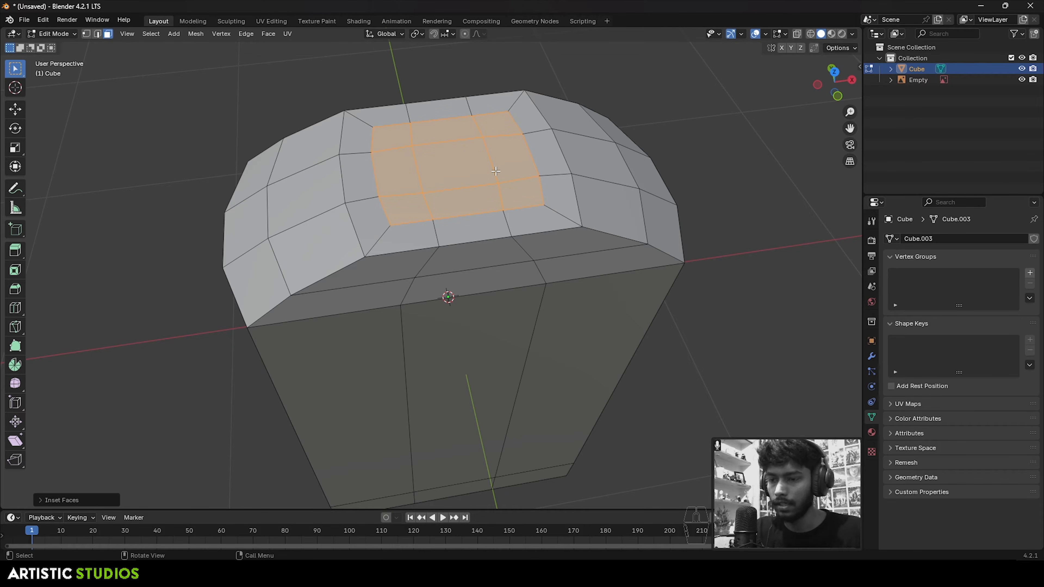
# - Delete the inset faces to open a hole in the top of the body for the neck
pyautogui.press('x')
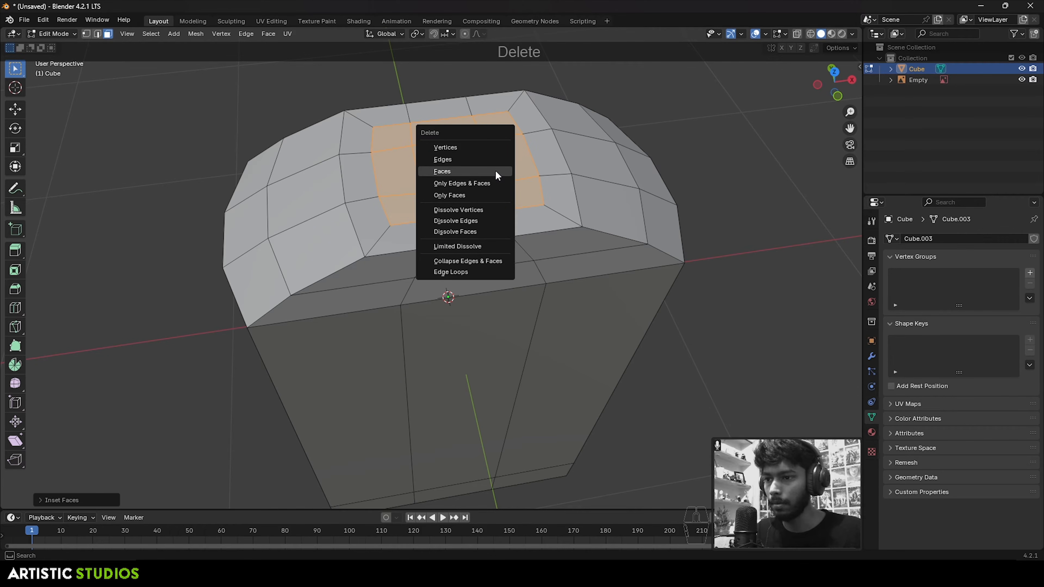
pyautogui.click(495, 172)
pyautogui.keyDown('shift'); pyautogui.moveTo(498, 186); pyautogui.dragTo(510, 236, button='middle'); pyautogui.keyUp('shift')
pyautogui.scroll(2, 510, 236)
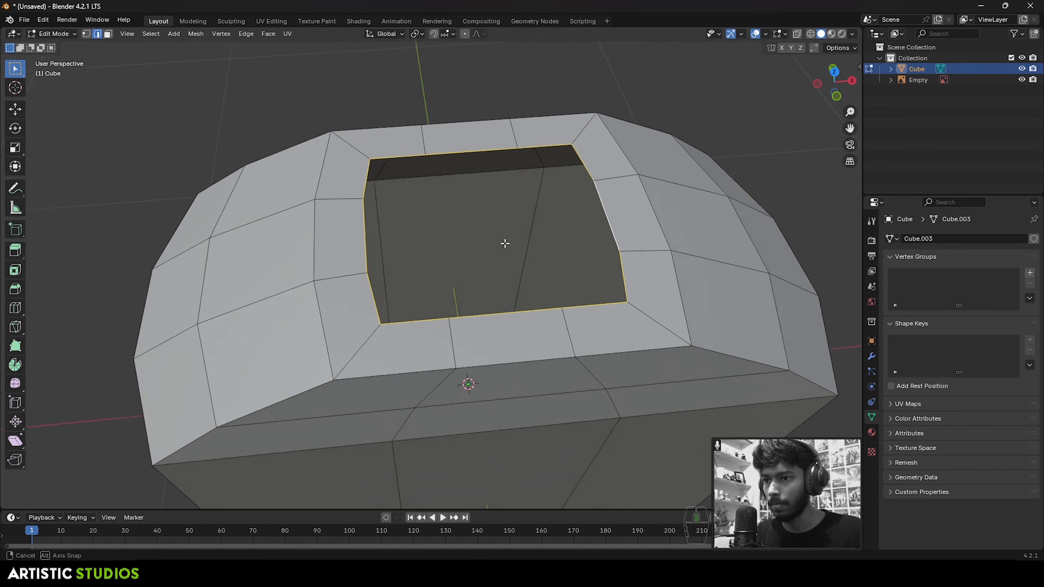
# - Select the edge loop around the rectangular neck opening, try rounding it with LoopTools Circle, and undo that
pyautogui.moveTo(485, 236); pyautogui.dragTo(609, 109, button='middle')
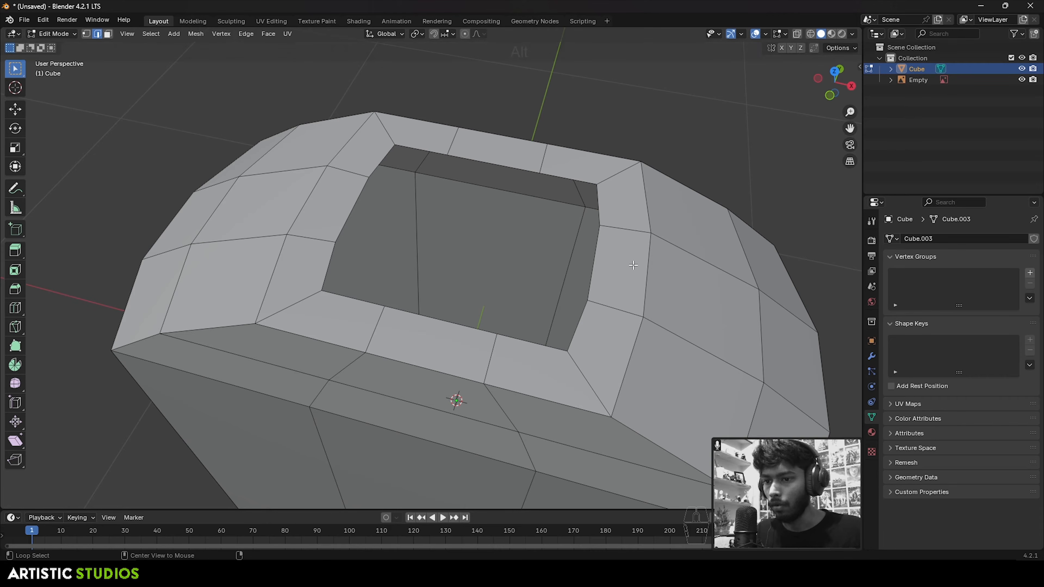
pyautogui.keyDown('alt'); pyautogui.keyDown('shift'); pyautogui.click(598, 255); pyautogui.keyUp('shift'); pyautogui.keyUp('alt')
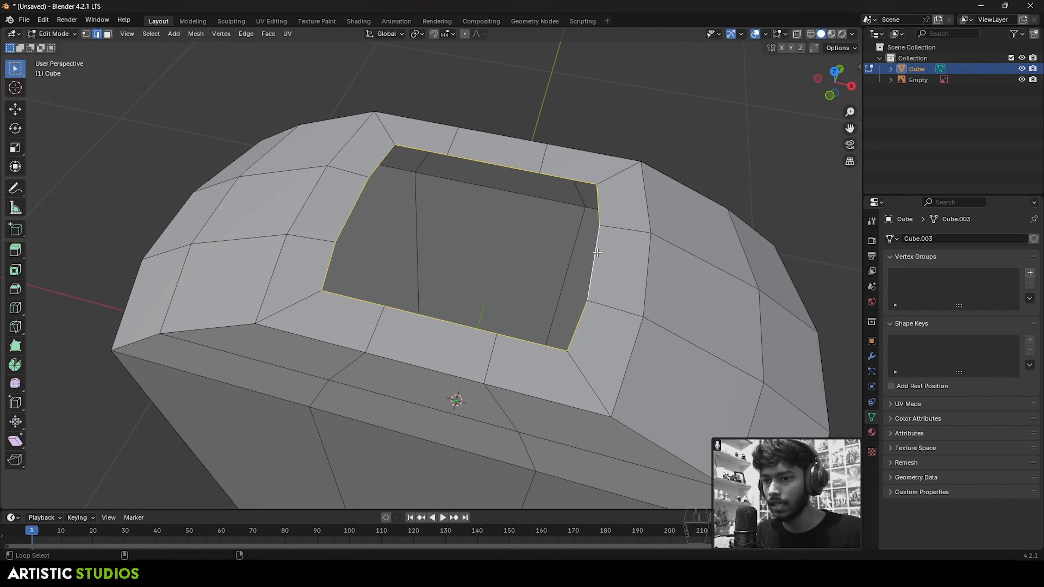
pyautogui.hotkey('ctrl', 'e')
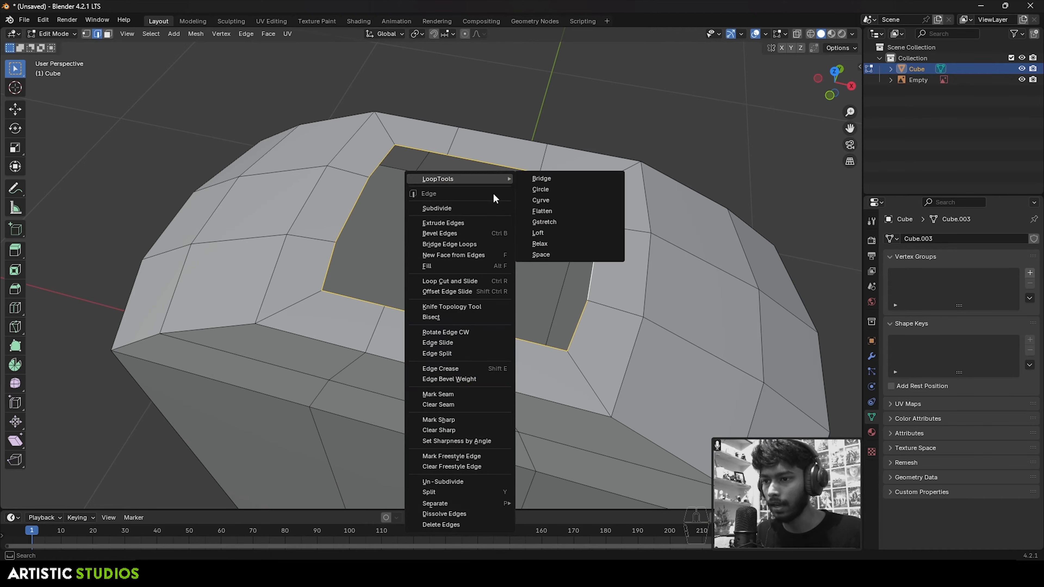
pyautogui.moveTo(487, 182)
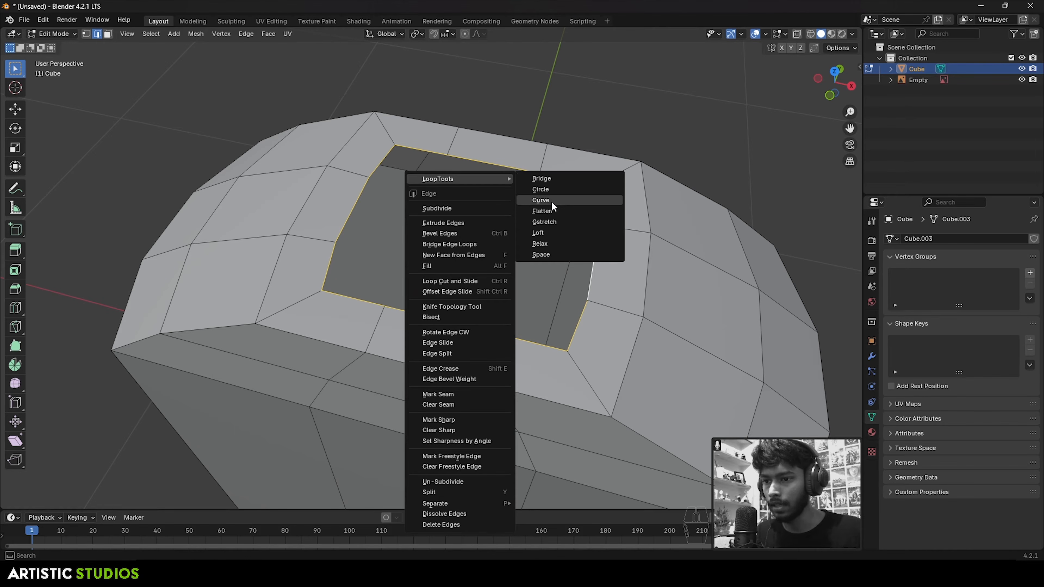
pyautogui.click(550, 189)
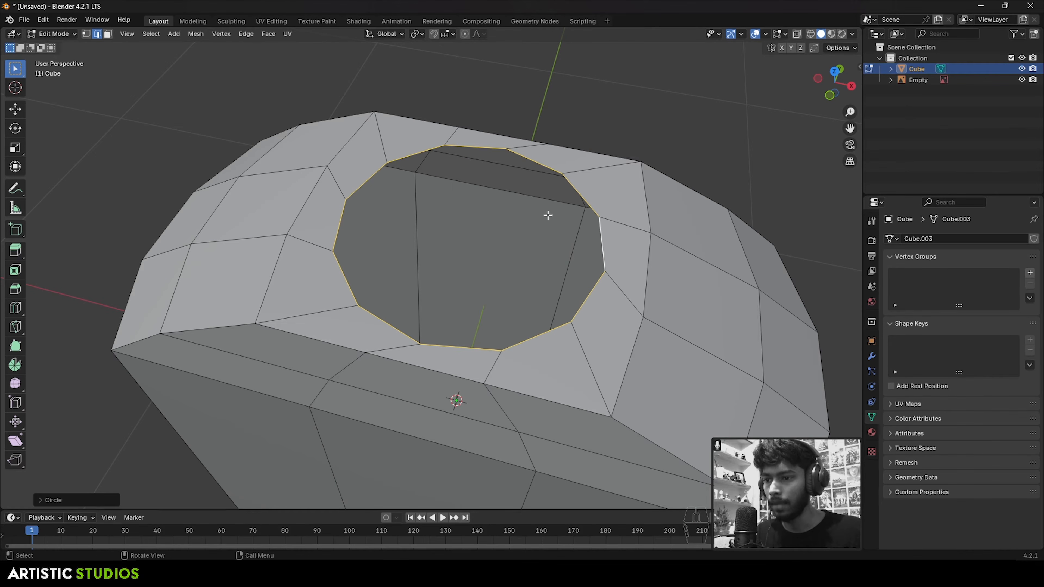
pyautogui.hotkey('ctrl', 'z')
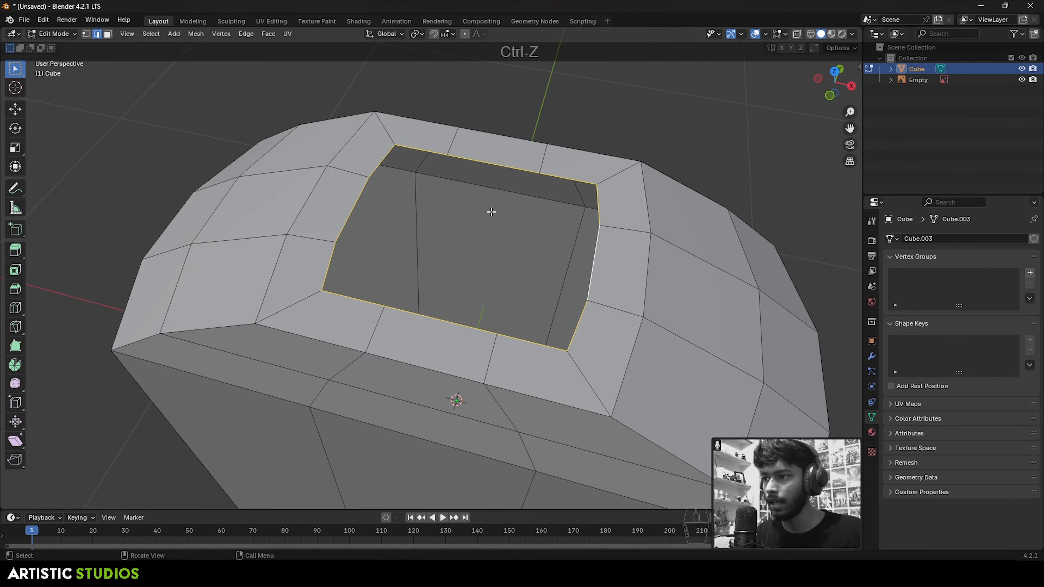
# - Look up the LoopTools add-on in the add-on preferences by searching for "loop", and close the preferences
pyautogui.press('Tab')
pyautogui.click(42, 20)
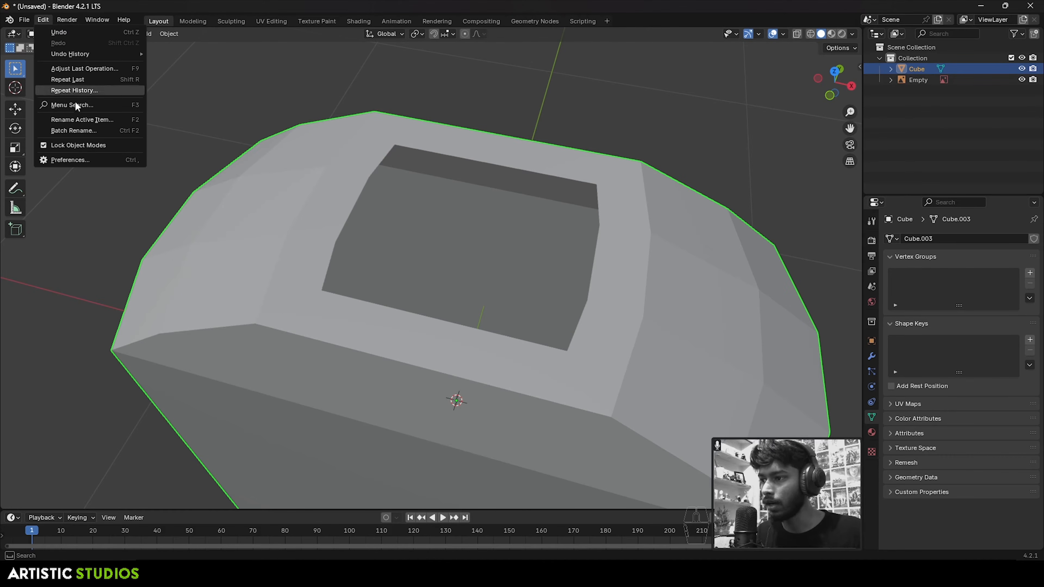
pyautogui.click(70, 160)
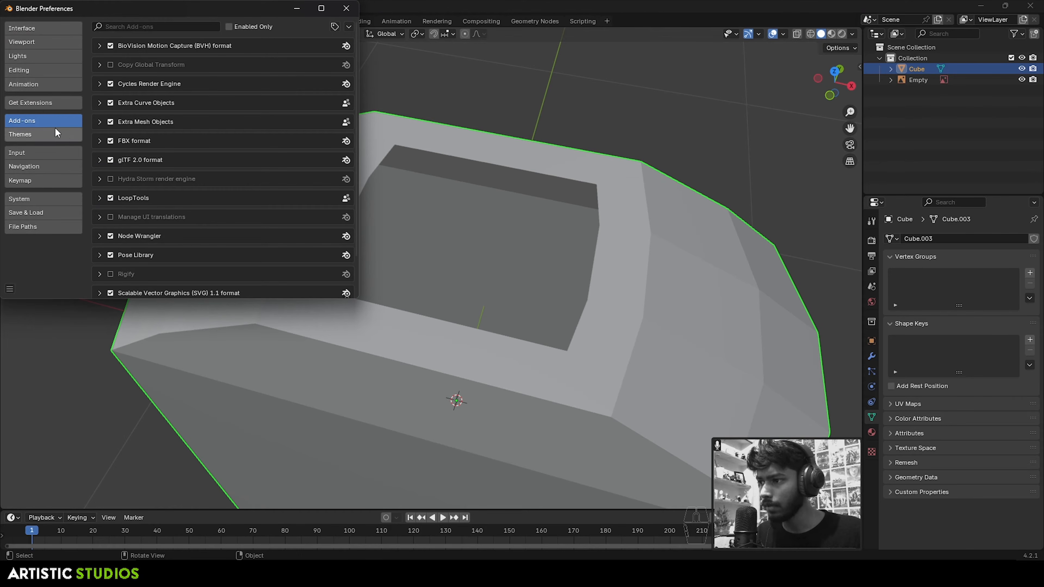
pyautogui.write('loop')
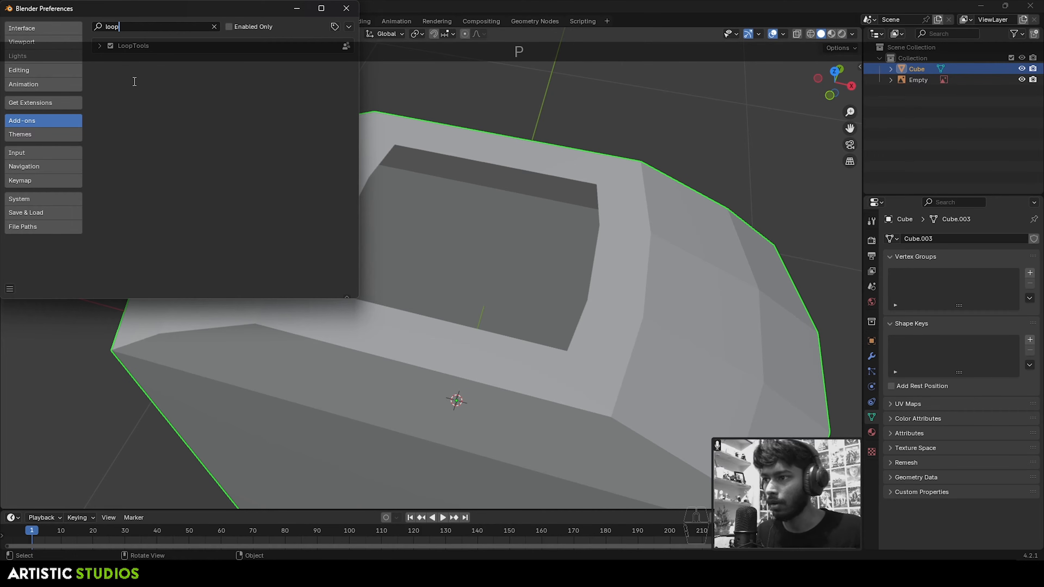
pyautogui.click(345, 9)
# - Add a vertical loop cut through the middle of the body's front and back, between the two existing vertical edges
pyautogui.scroll(-3, 481, 204)
pyautogui.press('Tab')
pyautogui.moveTo(417, 298); pyautogui.dragTo(467, 237, button='middle')
pyautogui.click(752, 297)
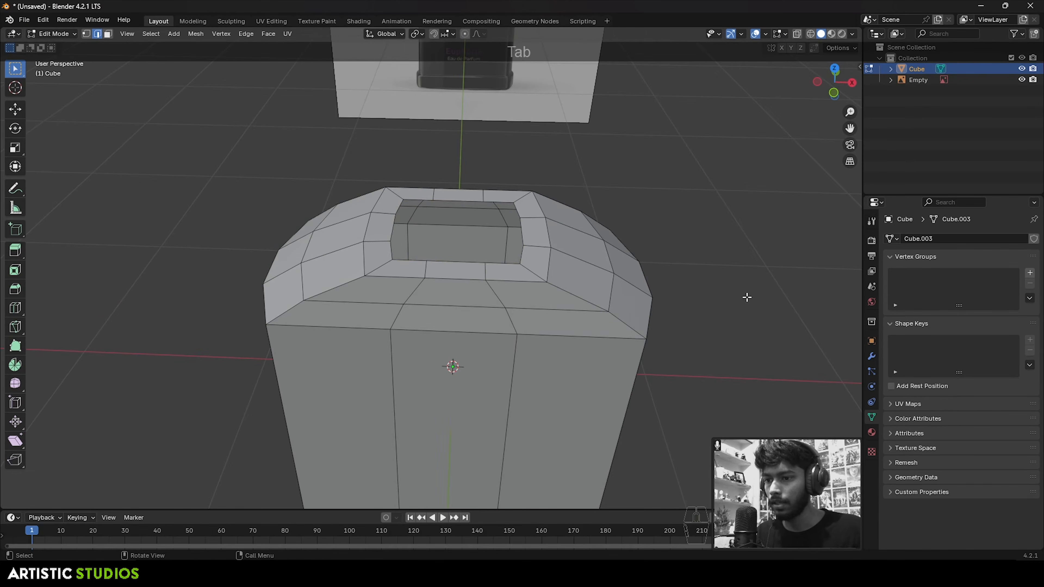
pyautogui.hotkey('ctrl', 'r')
pyautogui.moveTo(721, 346); pyautogui.dragTo(587, 234, button='middle')
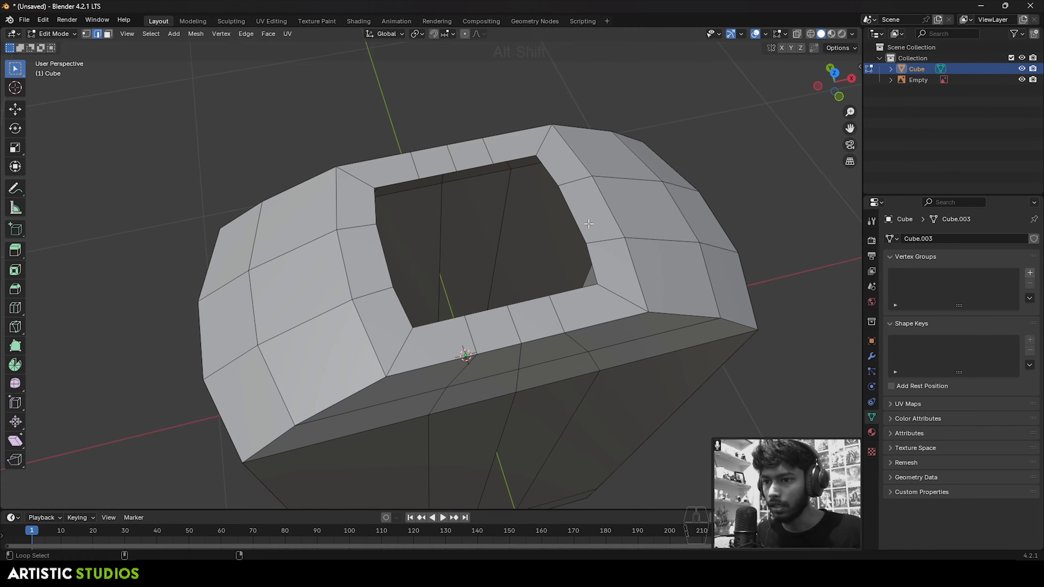
# - Select the edge loop around the neck opening and make it circular with LoopTools Circle
pyautogui.keyDown('alt'); pyautogui.keyDown('shift'); pyautogui.click(581, 216); pyautogui.keyUp('shift'); pyautogui.keyUp('alt')
pyautogui.rightClick(555, 202)
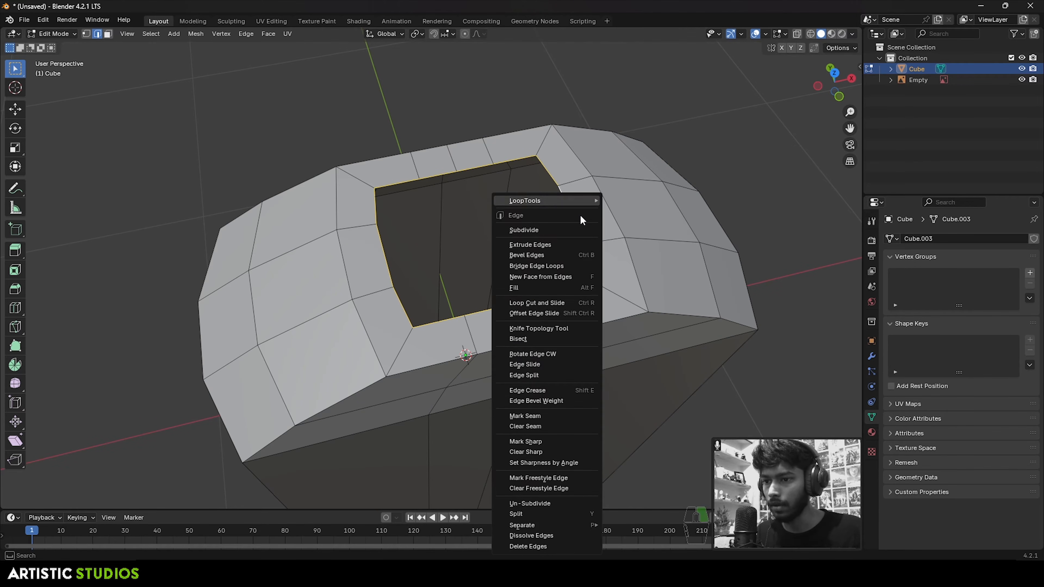
pyautogui.moveTo(554, 201)
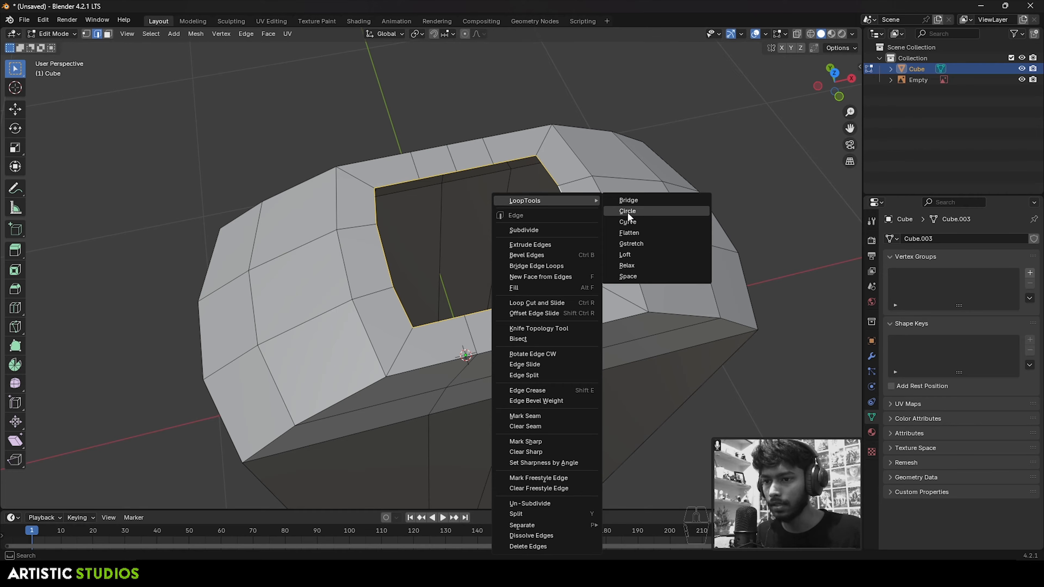
pyautogui.click(619, 211)
# - Scale the circular neck opening down to about 0.84 of its size
pyautogui.moveTo(526, 212); pyautogui.dragTo(494, 181, button='middle')
pyautogui.scroll(3, 506, 190)
pyautogui.scroll(3, 541, 226)
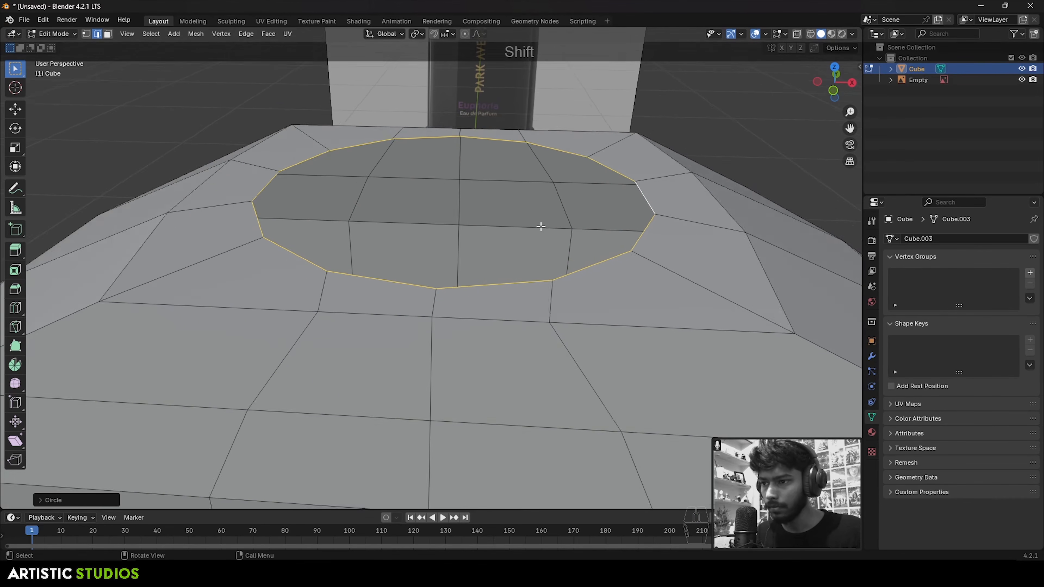
pyautogui.press('s')
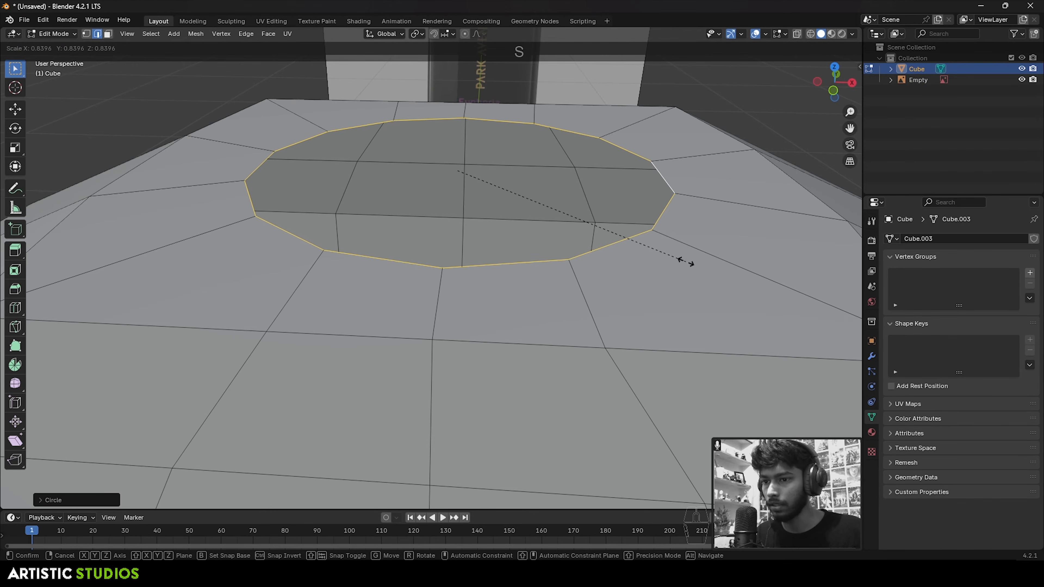
pyautogui.click(682, 259)
# - Fill the circular opening with a face and inset it slightly to leave a narrow ring around the neck
pyautogui.press('f')
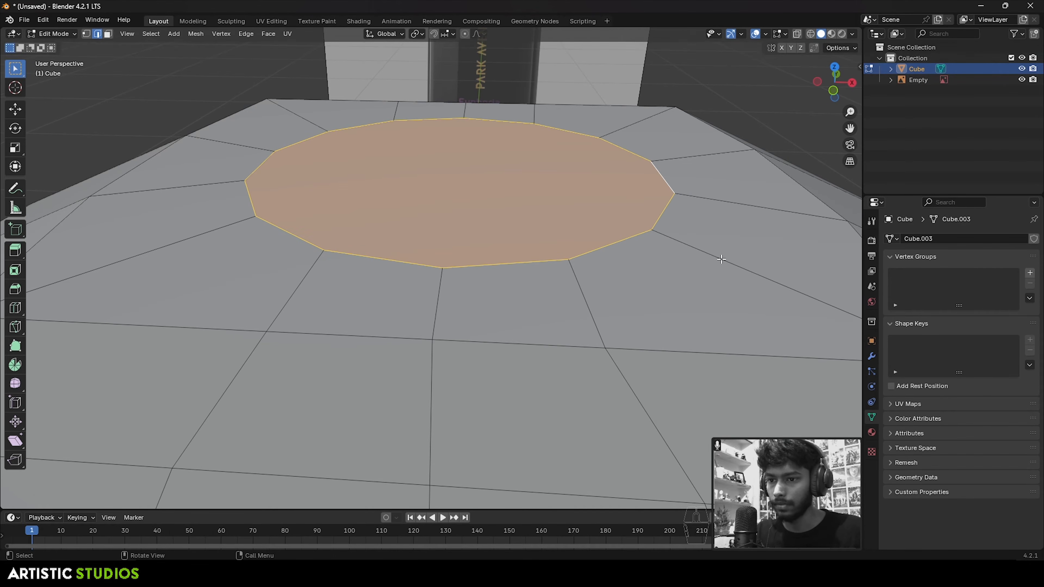
pyautogui.press('i')
pyautogui.click(711, 254)
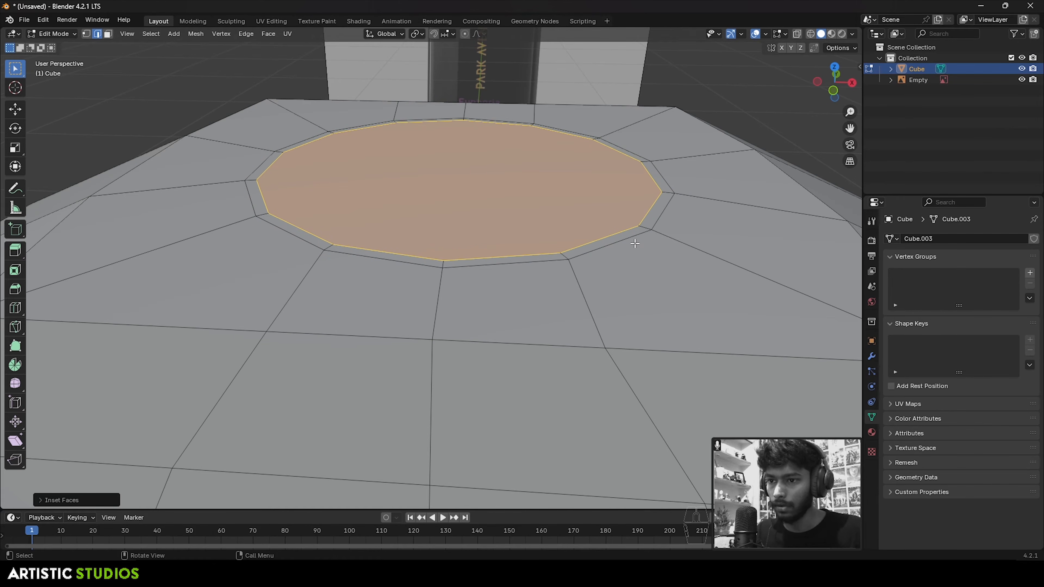
# - Extrude the inset face upward about 0.05 m to form the neck and delete its top face to open it
pyautogui.press('e')
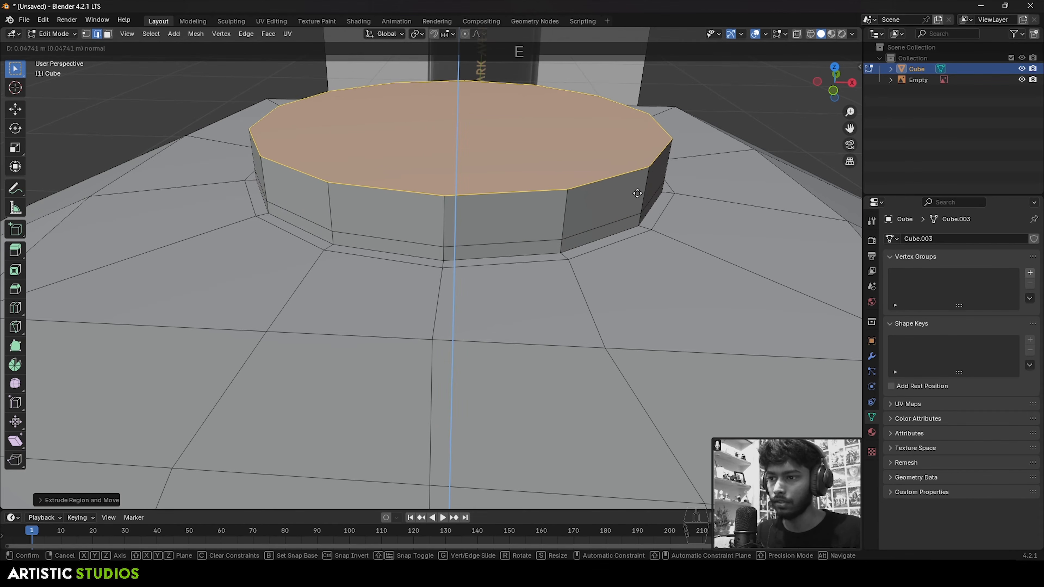
pyautogui.click(638, 190)
pyautogui.press('Delete')
pyautogui.click(638, 190)
# - Examine the neck and the whole bottle down to its base in object and edit mode, toggling wireframe
pyautogui.scroll(-6, 638, 191)
pyautogui.press('Tab')
pyautogui.moveTo(444, 269); pyautogui.dragTo(514, 275, button='middle')
pyautogui.press('Tab')
pyautogui.scroll(2, 567, 264)
pyautogui.scroll(-4, 515, 288)
pyautogui.scroll(-4, 516, 316)
pyautogui.keyDown('shift'); pyautogui.moveTo(508, 335); pyautogui.dragTo(489, 193, button='middle'); pyautogui.keyUp('shift')
pyautogui.scroll(3, 490, 288)
pyautogui.keyDown('shift'); pyautogui.moveTo(489, 315); pyautogui.dragTo(478, 198, button='middle'); pyautogui.keyUp('shift')
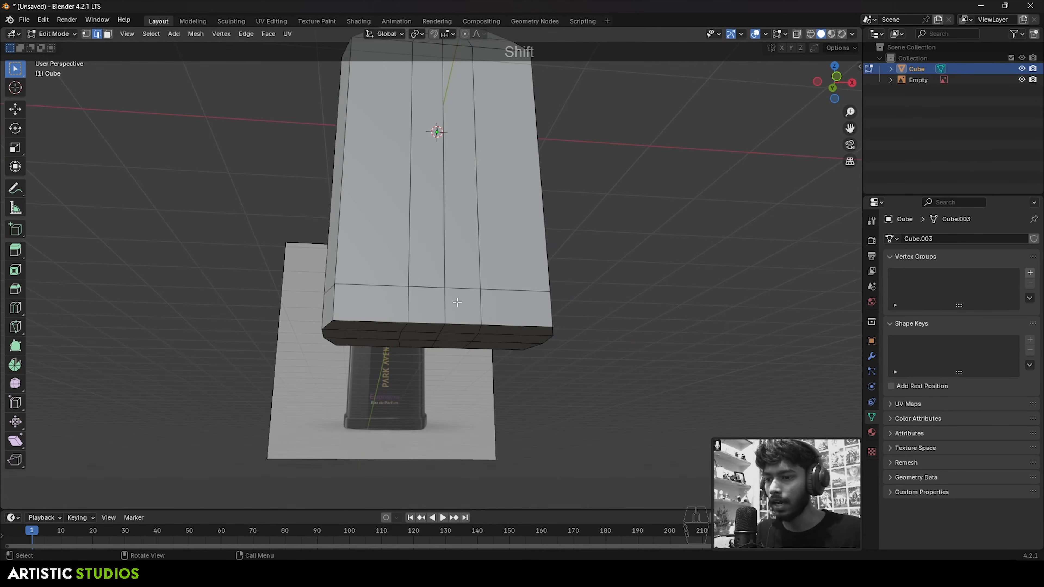
pyautogui.press('`')
pyautogui.hotkey('shift', 'z')
pyautogui.hotkey('shift', 'z')
# - In face mode, select the loop of side faces running around the bottom of the body
pyautogui.moveTo(492, 411)
pyautogui.keyDown('shift'); pyautogui.mouseDown(button='middle')
pyautogui.moveTo(499, 336)
pyautogui.moveTo(549, 338)
pyautogui.mouseUp(button='middle'); pyautogui.keyUp('shift')
pyautogui.scroll(3, 551, 338)
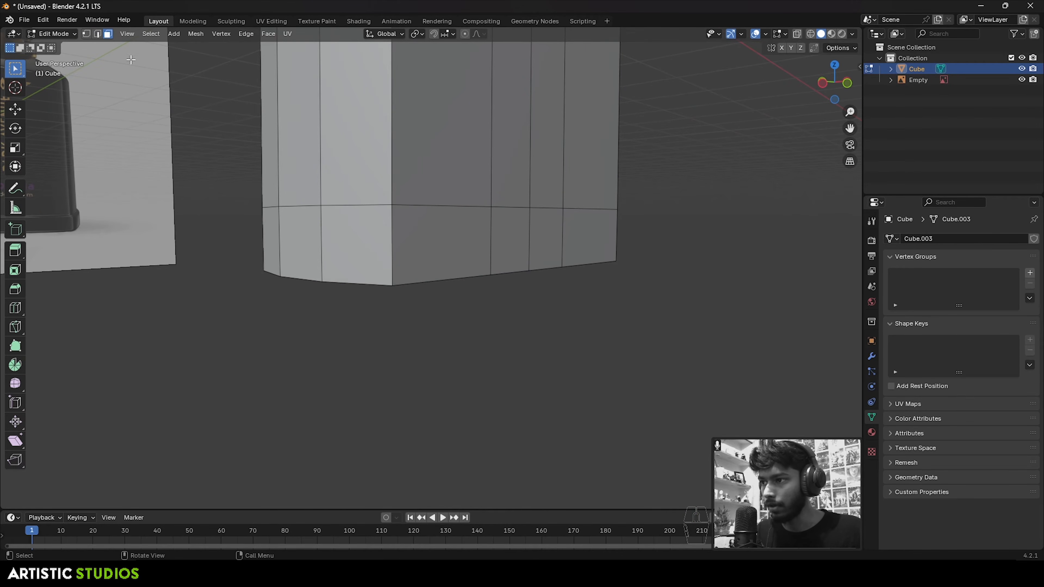
pyautogui.keyDown('alt'); pyautogui.keyDown('shift'); pyautogui.click(392, 239); pyautogui.keyUp('shift'); pyautogui.keyUp('alt')
pyautogui.scroll(-2, 392, 238)
pyautogui.moveTo(393, 238); pyautogui.dragTo(420, 249, button='middle')
pyautogui.scroll(3, 525, 296)
pyautogui.moveTo(524, 296); pyautogui.dragTo(478, 299, button='middle')
pyautogui.scroll(-3, 506, 292)
# - Try extruding the base band with the regular Extrude, and undo it
pyautogui.press('e')
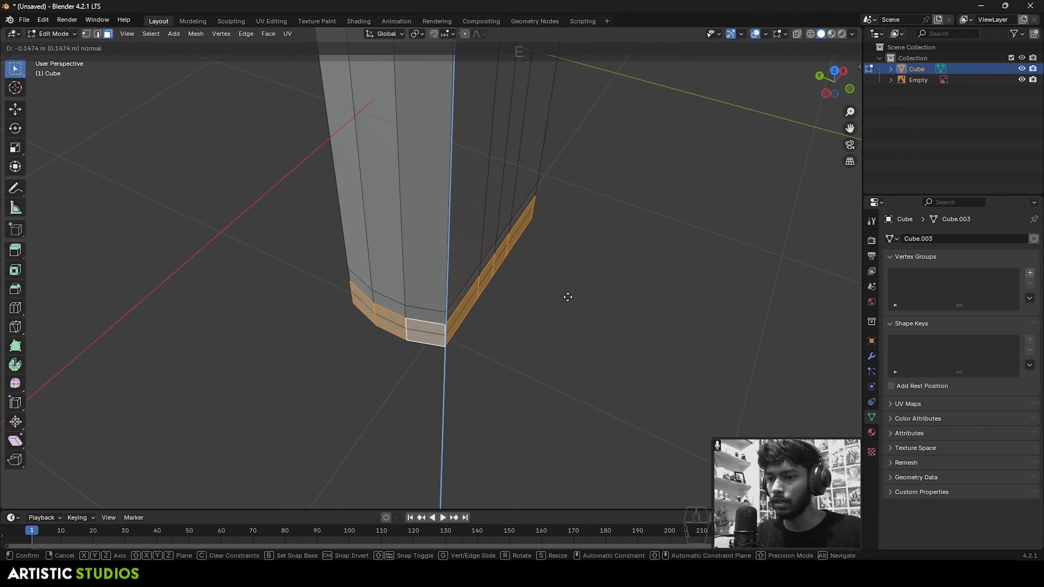
pyautogui.rightClick(595, 305)
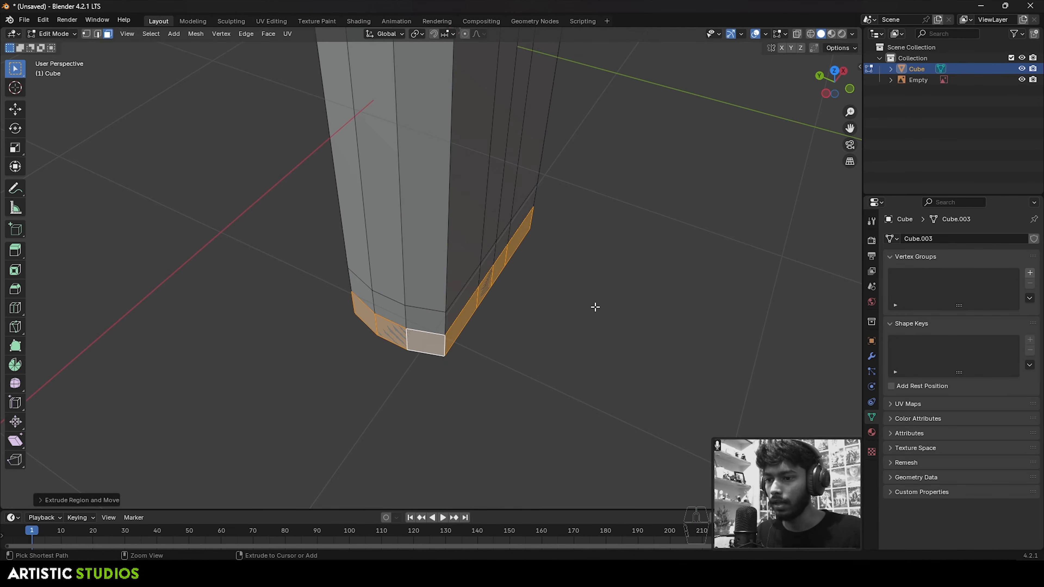
pyautogui.hotkey('ctrl', 'z')
# - Try extruding the base band outward along normals by about 0.11 m, compare its width with the front reference, and undo it
pyautogui.keyDown('shift'); pyautogui.moveTo(497, 339); pyautogui.dragTo(498, 323, button='middle'); pyautogui.keyUp('shift')
pyautogui.scroll(2, 498, 323)
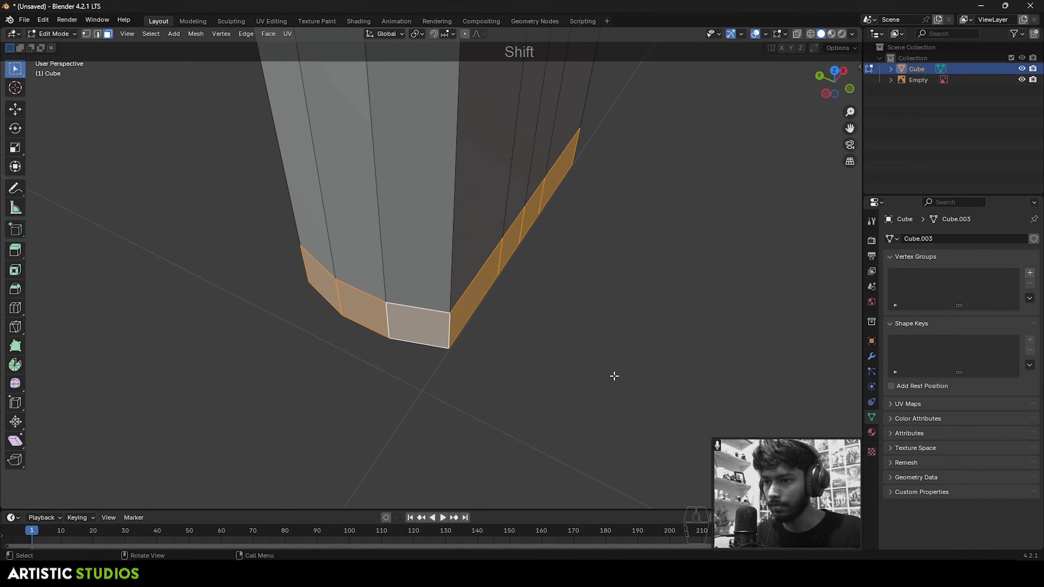
pyautogui.hotkey('alt', 'e')
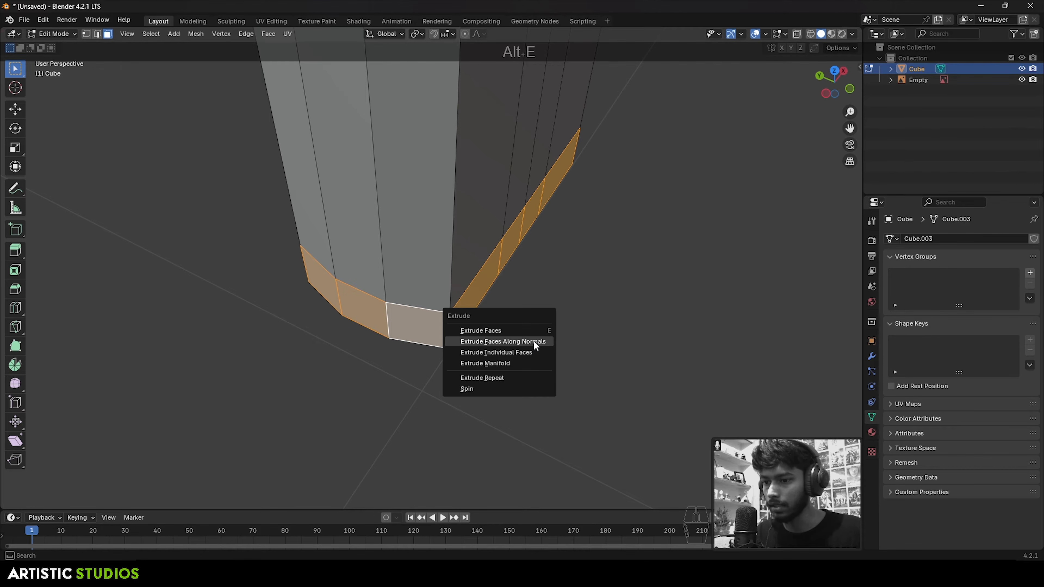
pyautogui.click(527, 342)
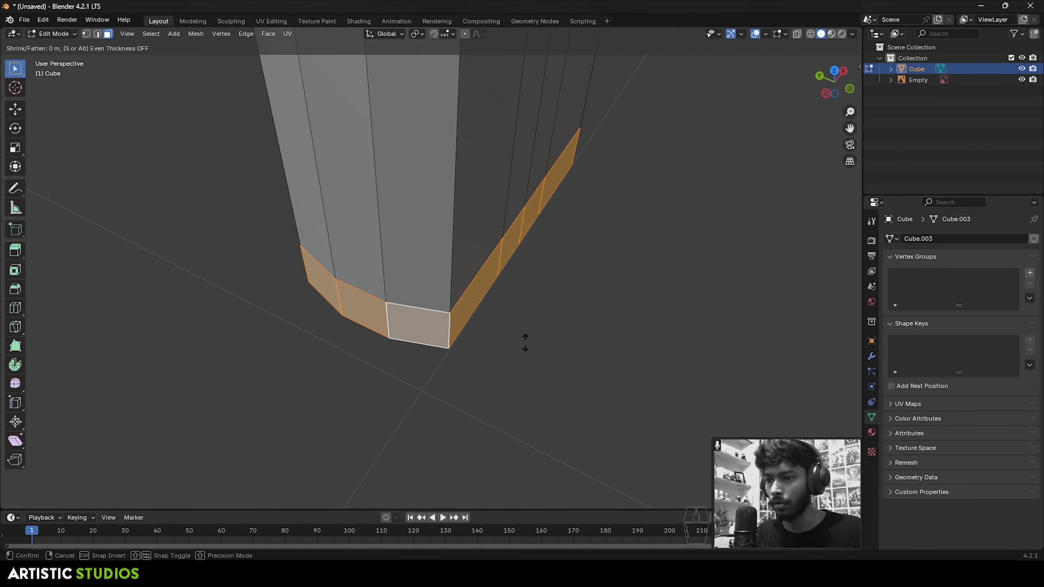
pyautogui.press('shift')
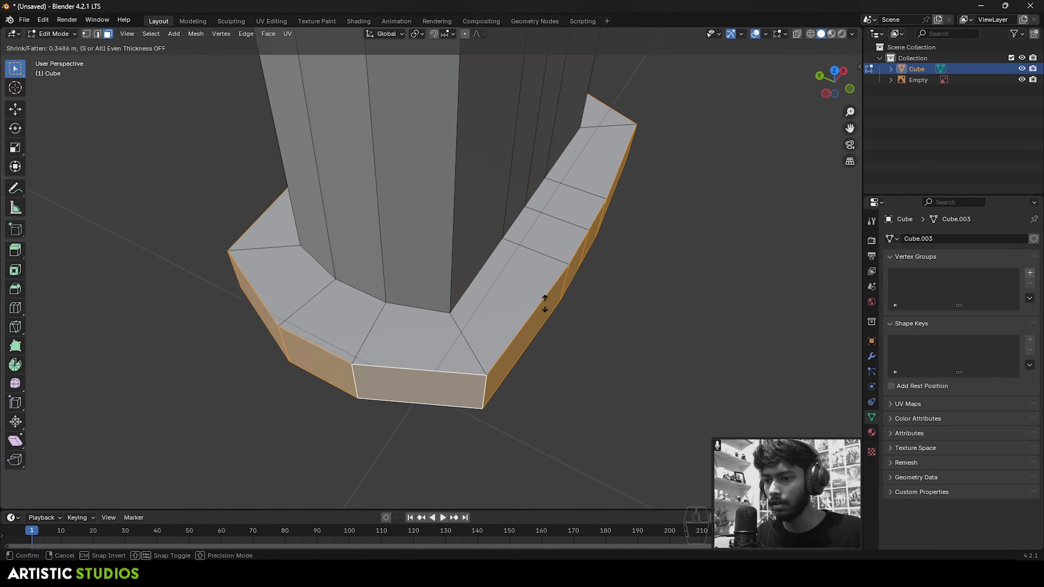
pyautogui.press('shift')
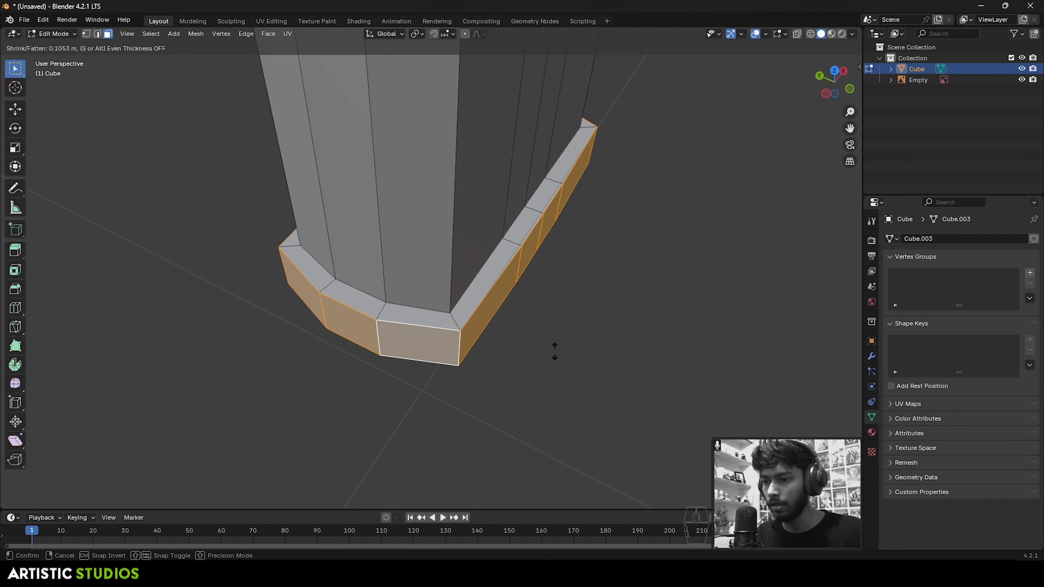
pyautogui.click(555, 352)
pyautogui.press('`')
pyautogui.press('z')
pyautogui.keyDown('shift'); pyautogui.moveTo(445, 252); pyautogui.dragTo(416, 293, button='middle'); pyautogui.keyUp('shift')
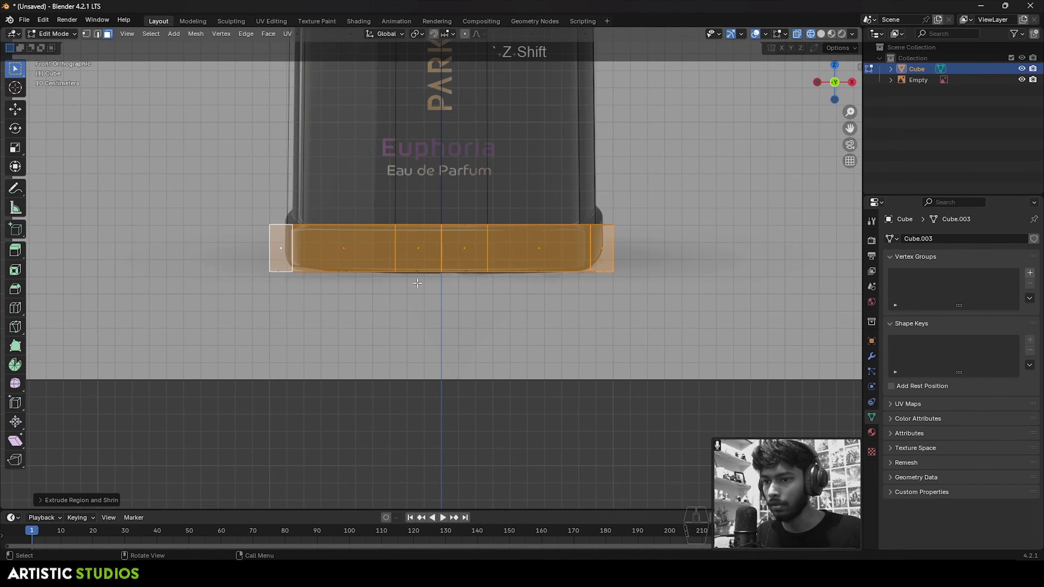
pyautogui.hotkey('ctrl', 'z')
# - Extrude the base band's faces along normals in front view to roughly the width of the reference bottle's base
pyautogui.hotkey('alt', 'e')
pyautogui.click(489, 236)
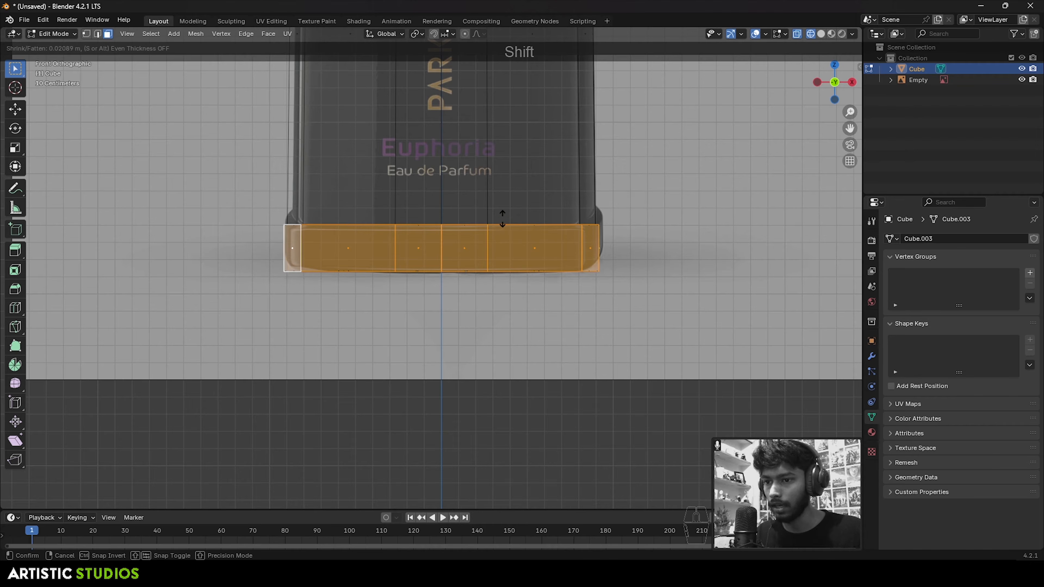
pyautogui.click(518, 195)
pyautogui.press('z')
pyautogui.scroll(-5, 534, 218)
pyautogui.scroll(3, 544, 251)
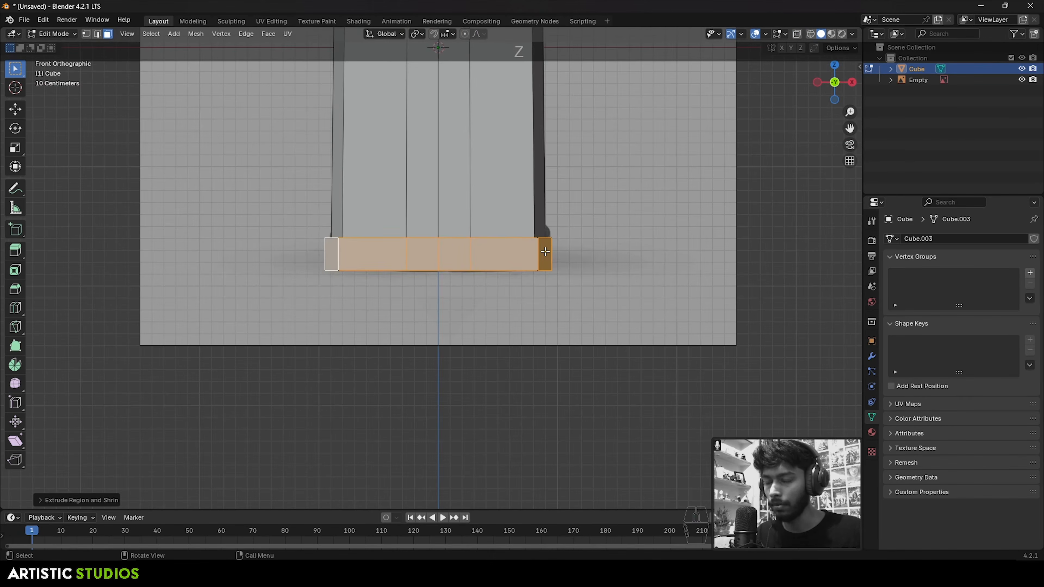
# - In edge mode, select the outer upper edge loop of the base rim and lower it slightly along Z in wireframe front view
pyautogui.moveTo(544, 253); pyautogui.dragTo(503, 285, button='middle')
pyautogui.scroll(1, 518, 289)
pyautogui.click(711, 329)
pyautogui.scroll(2, 494, 266)
pyautogui.moveTo(612, 298)
pyautogui.keyDown('shift'); pyautogui.mouseDown(button='middle')
pyautogui.moveTo(495, 267)
pyautogui.moveTo(508, 205)
pyautogui.mouseUp(button='middle'); pyautogui.keyUp('shift')
pyautogui.press('2')
pyautogui.press('z')
pyautogui.keyDown('shift'); pyautogui.moveTo(473, 132); pyautogui.dragTo(484, 205, button='middle'); pyautogui.keyUp('shift')
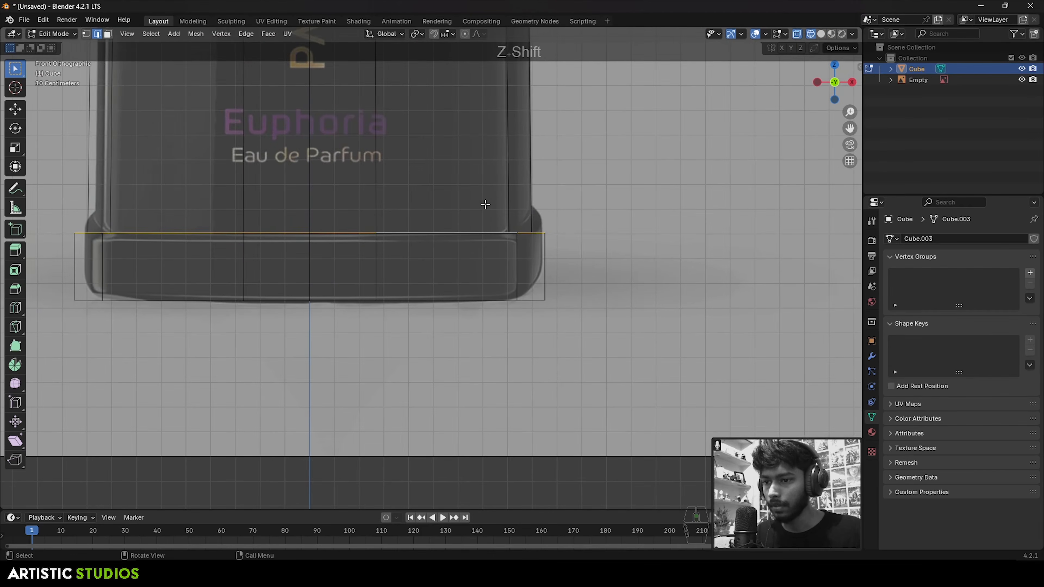
pyautogui.scroll(2, 485, 205)
pyautogui.press('g')
pyautogui.press('z')
pyautogui.click(488, 240)
pyautogui.press('z')
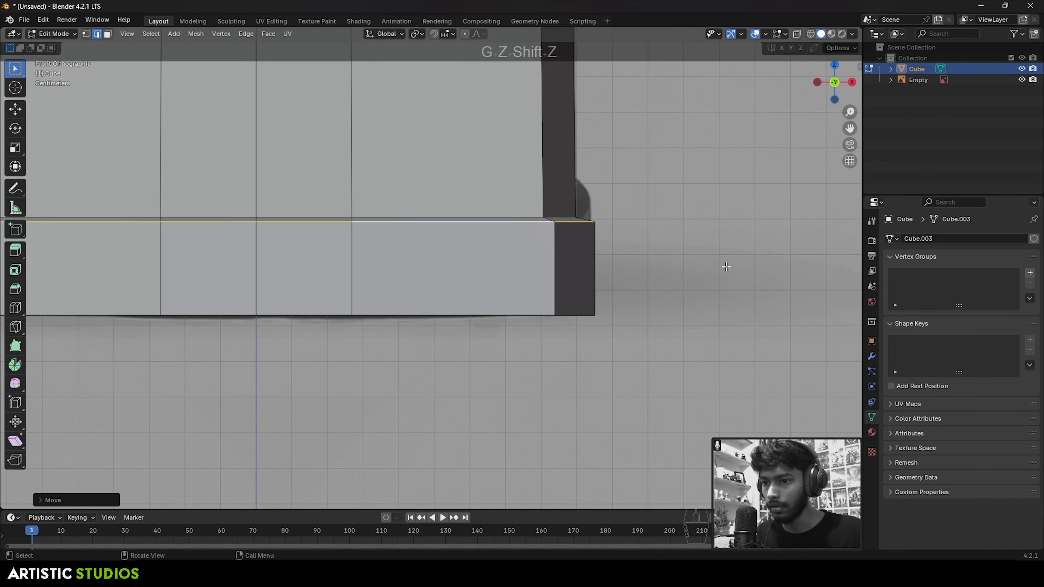
# - Inspect the base rim and overall bottle shape from the front and in perspective, in both object and edit mode
pyautogui.press('Tab')
pyautogui.scroll(-5, 567, 226)
pyautogui.keyDown('shift'); pyautogui.moveTo(464, 209); pyautogui.dragTo(566, 296, button='middle'); pyautogui.keyUp('shift')
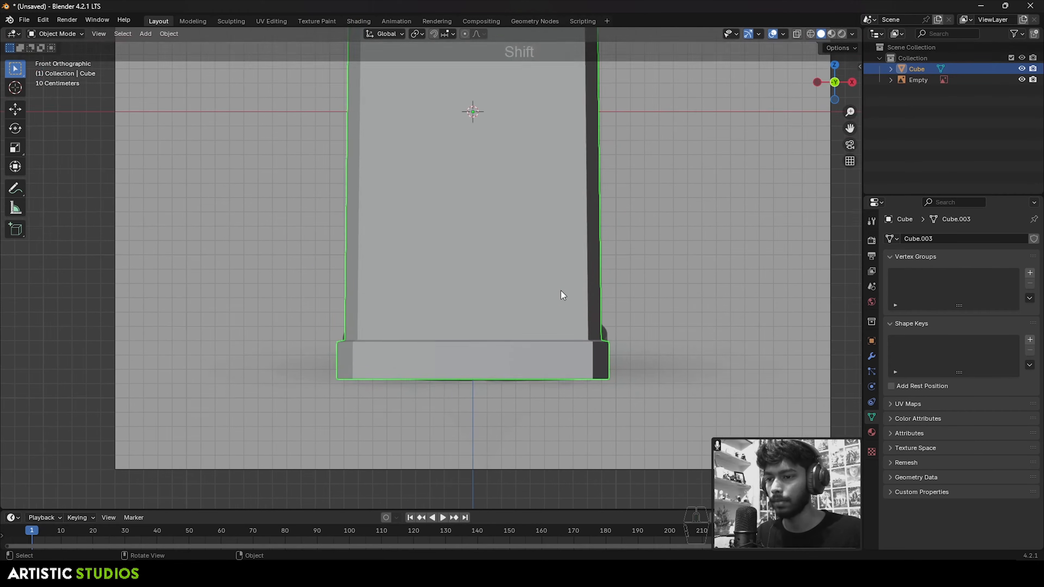
pyautogui.scroll(-4, 551, 279)
pyautogui.keyDown('shift'); pyautogui.moveTo(508, 224); pyautogui.dragTo(497, 301, button='middle'); pyautogui.keyUp('shift')
pyautogui.moveTo(496, 245); pyautogui.dragTo(466, 164, button='middle')
pyautogui.press('Tab')
pyautogui.press('Tab')
pyautogui.scroll(2, 441, 298)
pyautogui.press('Tab')
pyautogui.scroll(2, 445, 210)
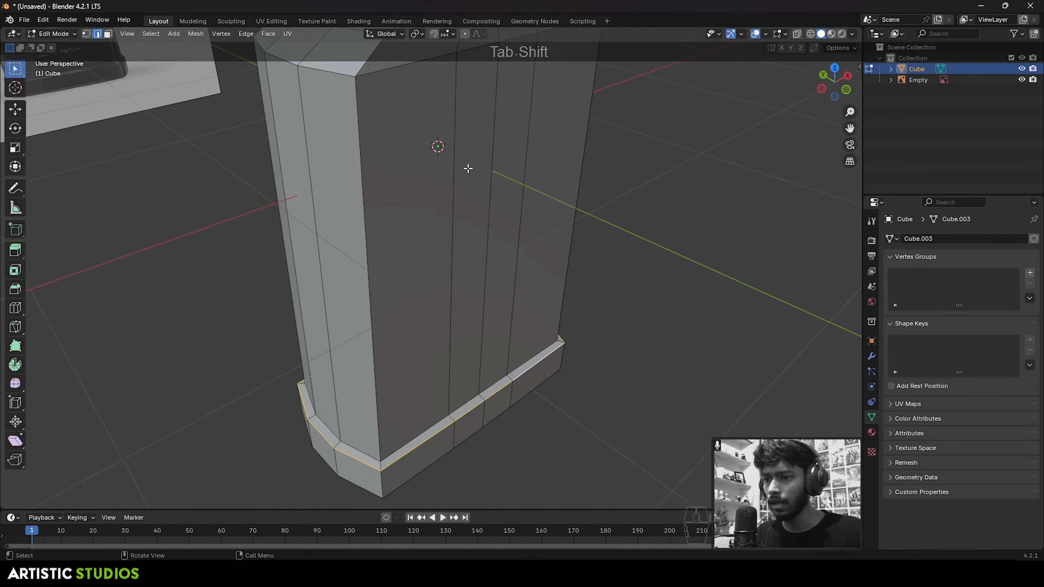
pyautogui.scroll(-3, 464, 165)
# - Apply smooth shading to the bottle in object mode and check the shaded surface from another angle
pyautogui.press('Tab')
pyautogui.rightClick(450, 175)
pyautogui.click(451, 176)
pyautogui.moveTo(439, 219); pyautogui.dragTo(549, 223, button='middle')
pyautogui.press('Tab')
pyautogui.press('Tab')
pyautogui.scroll(-3, 448, 210)
pyautogui.scroll(2, 445, 220)
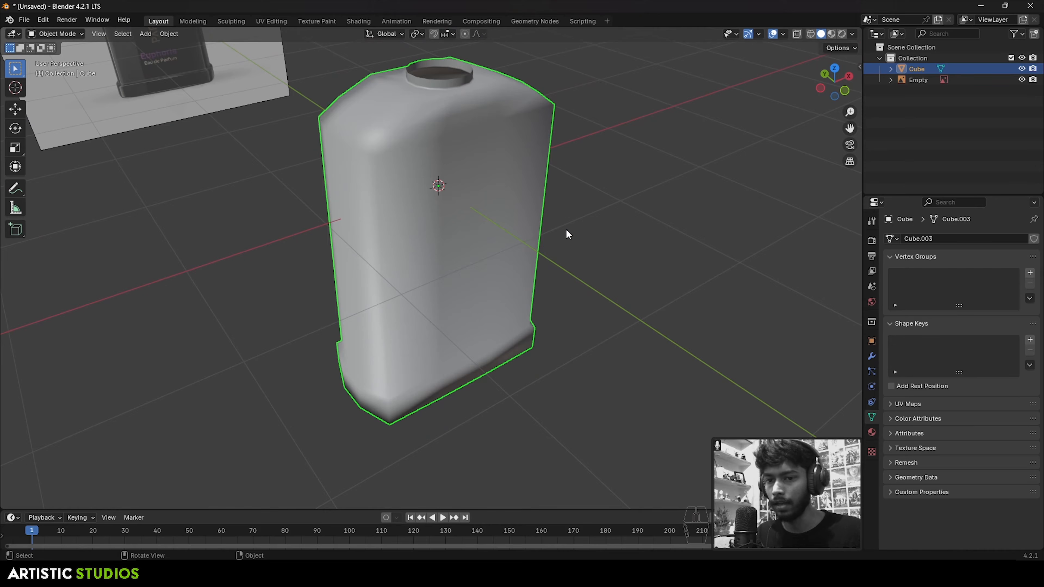
# - Add a Subdivision Surface modifier to the bottle and view it from the front
pyautogui.click(872, 357)
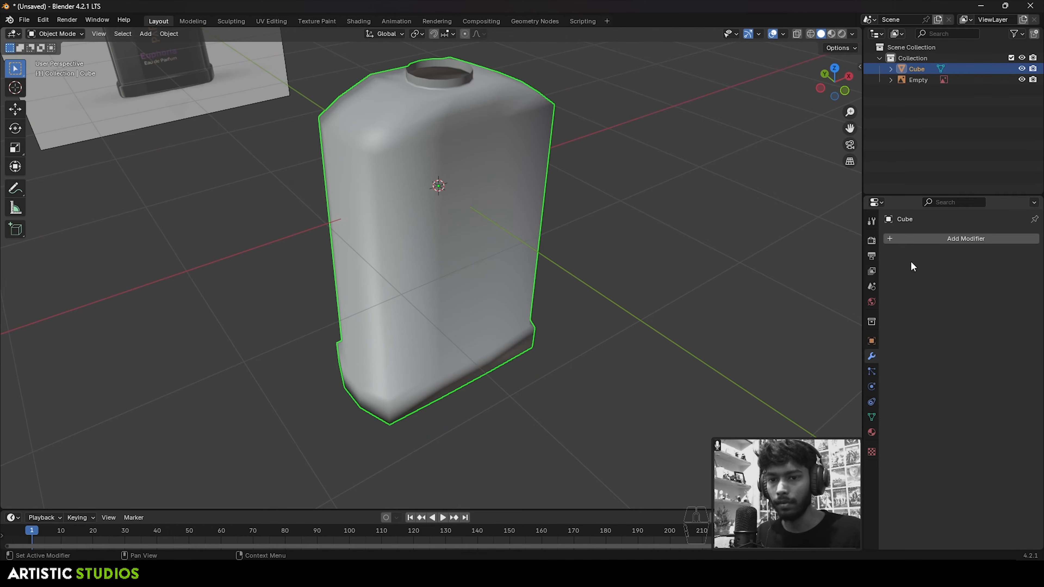
pyautogui.click(937, 238)
pyautogui.moveTo(937, 238)
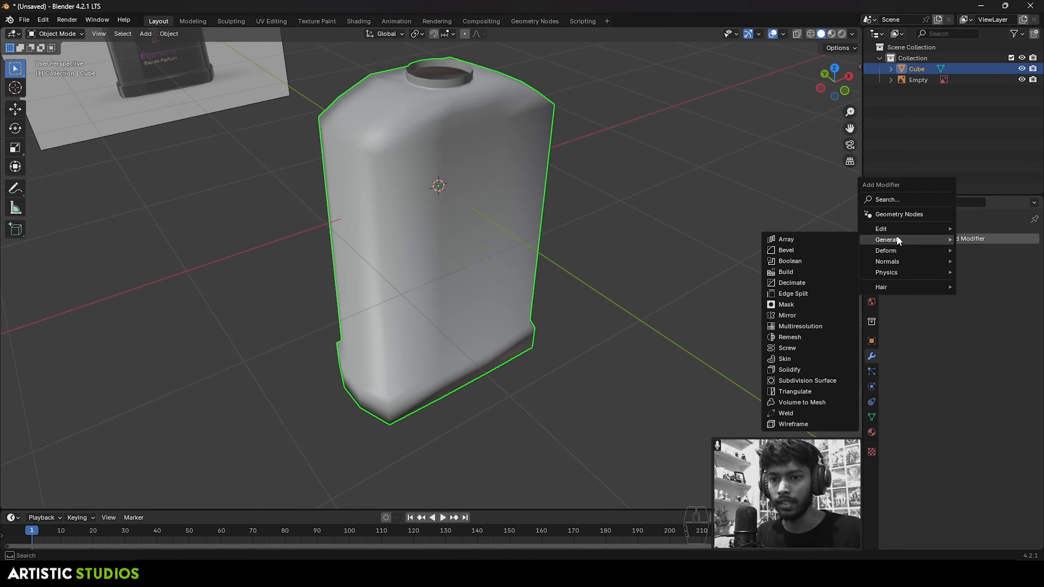
pyautogui.click(812, 380)
pyautogui.moveTo(812, 380); pyautogui.dragTo(571, 180, button='middle')
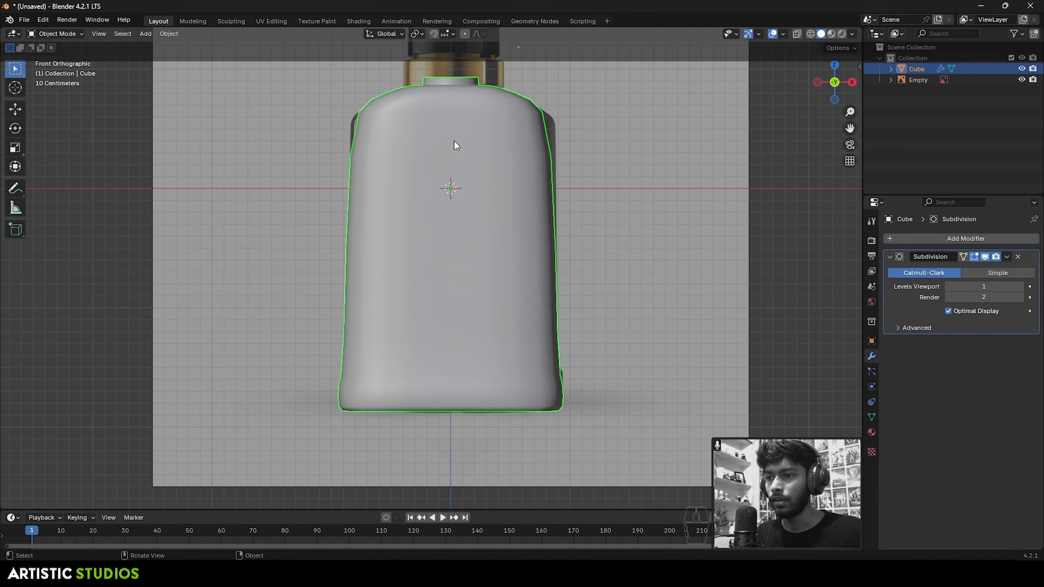
# - Compare the subdivided shoulder with its mesh cage and the reference image in front view, in solid and wireframe shading
pyautogui.press('Tab')
pyautogui.scroll(2, 493, 205)
pyautogui.keyDown('shift'); pyautogui.moveTo(312, 152); pyautogui.dragTo(430, 223, button='middle'); pyautogui.keyUp('shift')
pyautogui.scroll(4, 431, 220)
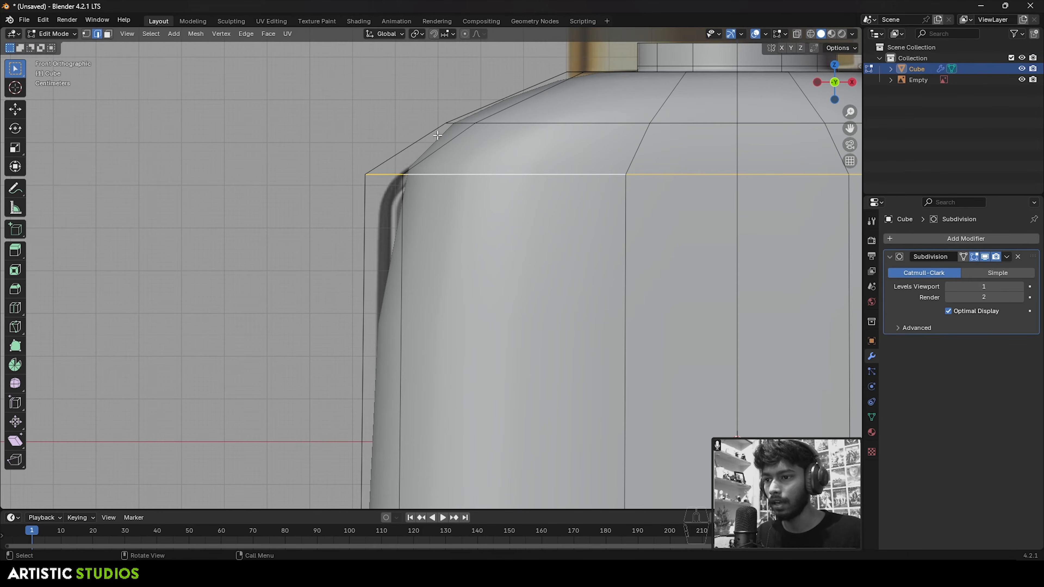
pyautogui.press('Tab')
pyautogui.press('Tab')
pyautogui.press('z')
pyautogui.click(195, 155)
pyautogui.scroll(-5, 542, 187)
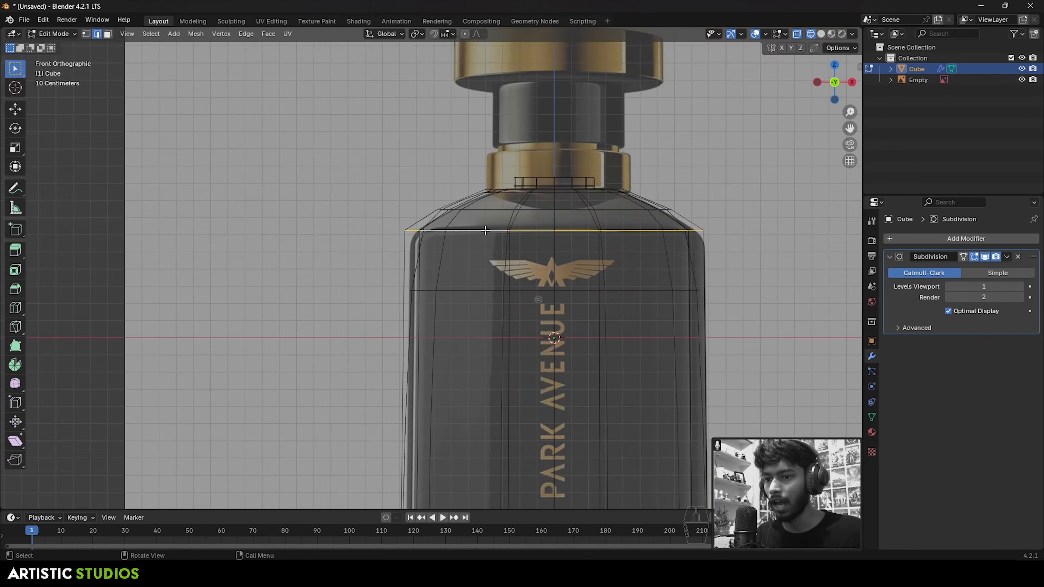
pyautogui.press('z')
pyautogui.click(586, 224)
# - Add a horizontal loop cut around the body and slide it up to just below the shoulder edge
pyautogui.moveTo(600, 255)
pyautogui.mouseDown(button='middle')
pyautogui.moveTo(646, 287)
pyautogui.moveTo(643, 232)
pyautogui.mouseUp(button='middle')
pyautogui.click(736, 246)
pyautogui.scroll(3, 496, 252)
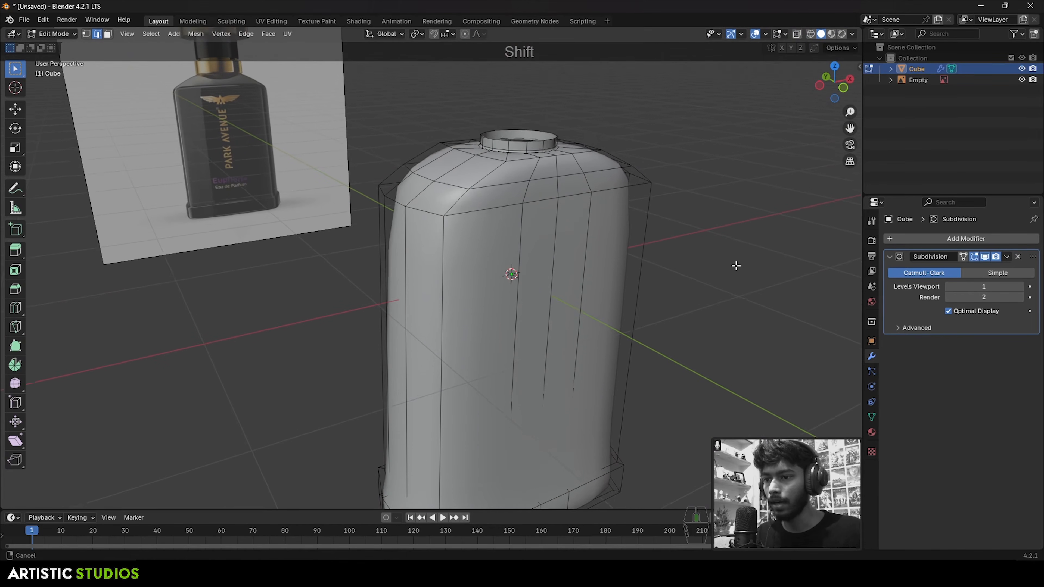
pyautogui.hotkey('ctrl', 'r')
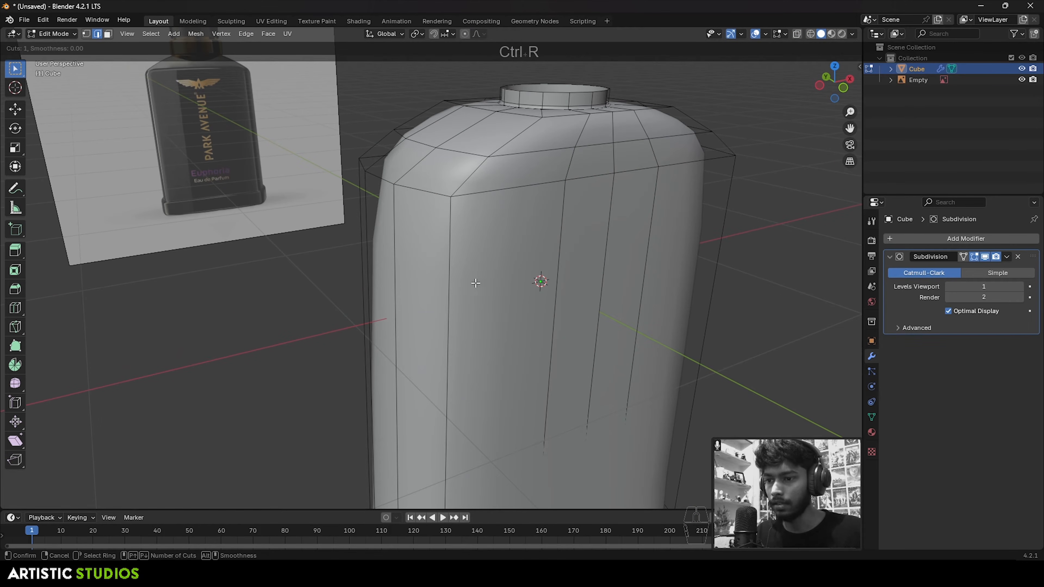
pyautogui.click(455, 293)
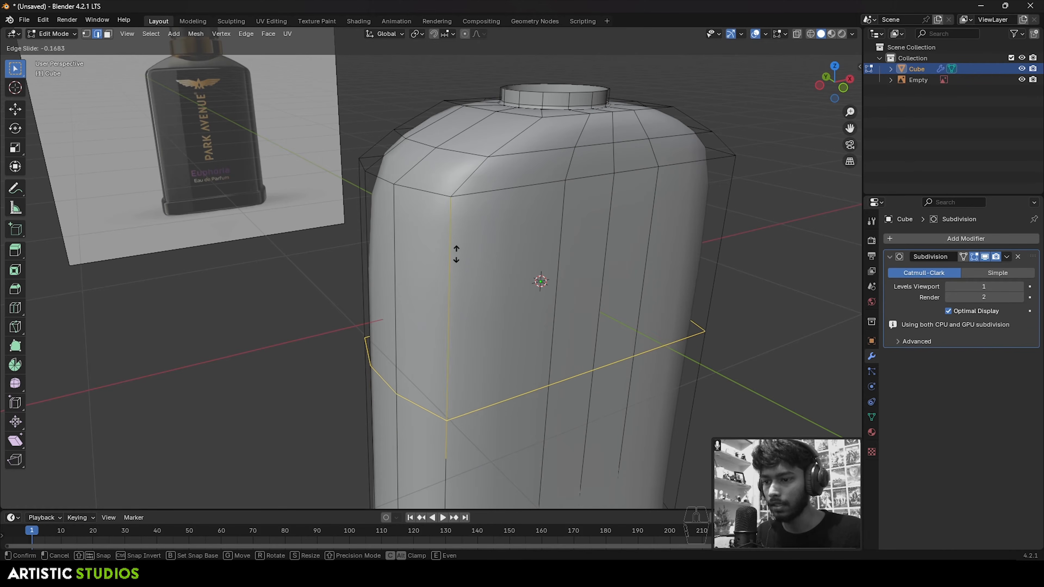
pyautogui.click(492, 81)
pyautogui.press('Tab')
pyautogui.scroll(-3, 518, 234)
pyautogui.scroll(5, 374, 183)
pyautogui.press('Tab')
# - Add a loop cut on the sloped shoulder and slide it down to just above the shoulder edge
pyautogui.moveTo(519, 233); pyautogui.dragTo(483, 211, button='middle')
pyautogui.scroll(1, 478, 214)
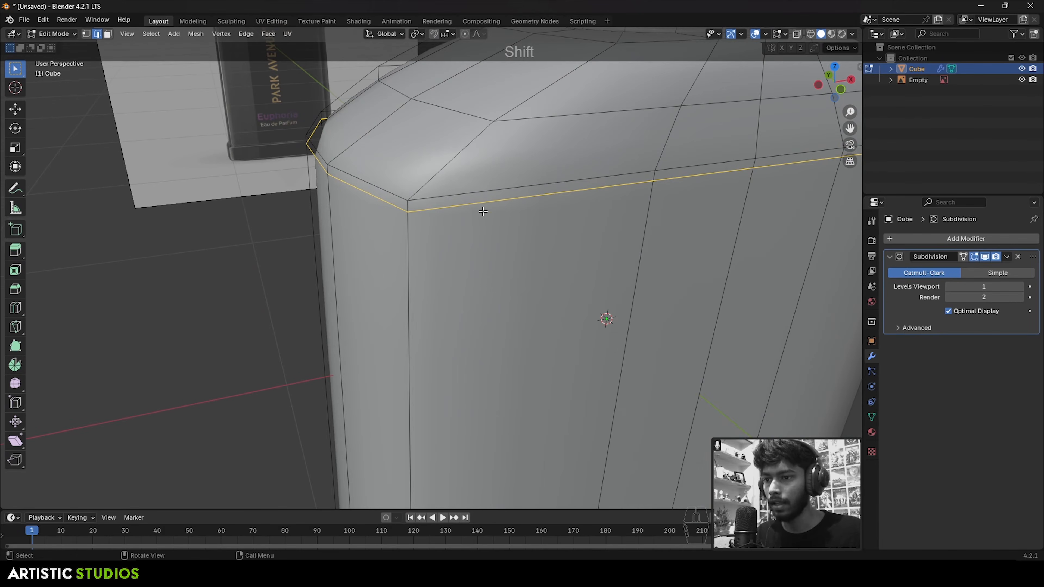
pyautogui.hotkey('ctrl', 'r')
pyautogui.click(469, 169)
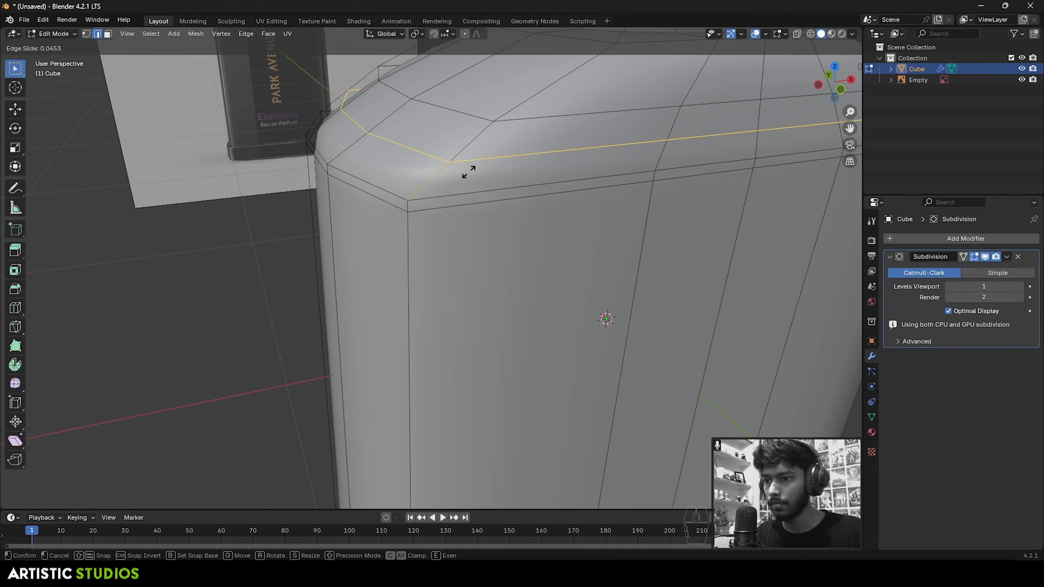
pyautogui.click(452, 215)
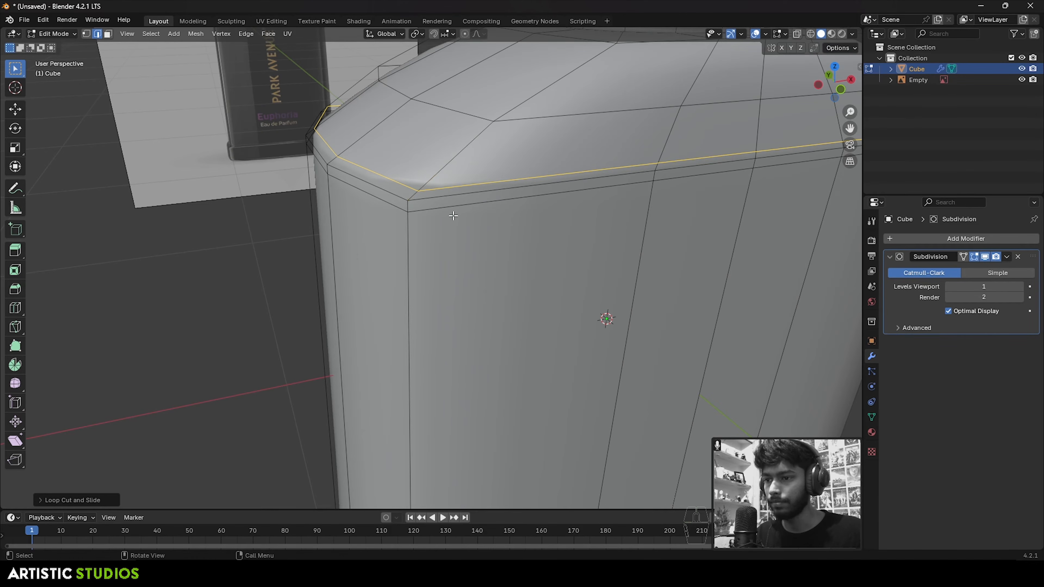
# - Inspect the sharpened shoulder edge in object and edit mode, in perspective and from the front
pyautogui.press('Tab')
pyautogui.scroll(-5, 508, 245)
pyautogui.moveTo(508, 245)
pyautogui.mouseDown(button='middle')
pyautogui.moveTo(508, 288)
pyautogui.moveTo(491, 239)
pyautogui.mouseUp(button='middle')
pyautogui.scroll(2, 491, 235)
pyautogui.press('Tab')
pyautogui.press('Tab')
pyautogui.press('Tab')
pyautogui.press('`')
pyautogui.keyDown('shift'); pyautogui.moveTo(596, 198); pyautogui.dragTo(469, 256, button='middle'); pyautogui.keyUp('shift')
pyautogui.scroll(3, 468, 257)
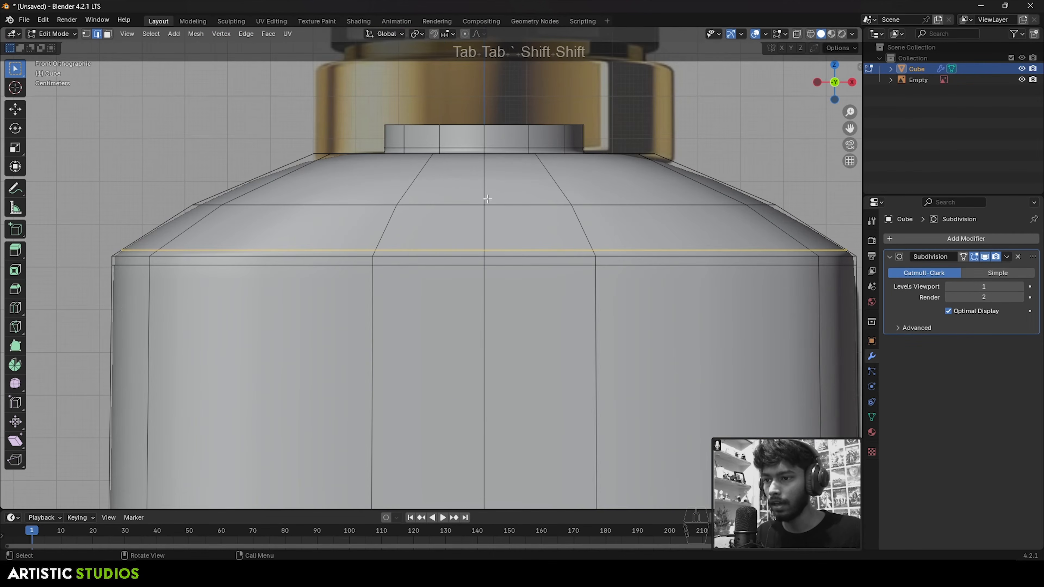
# - Add a loop cut on the upper shoulder slope and slide it close to the edge ring around the neck's base
pyautogui.moveTo(431, 205); pyautogui.dragTo(464, 240, button='middle')
pyautogui.press('Tab')
pyautogui.press('Tab')
pyautogui.hotkey('ctrl', 'r')
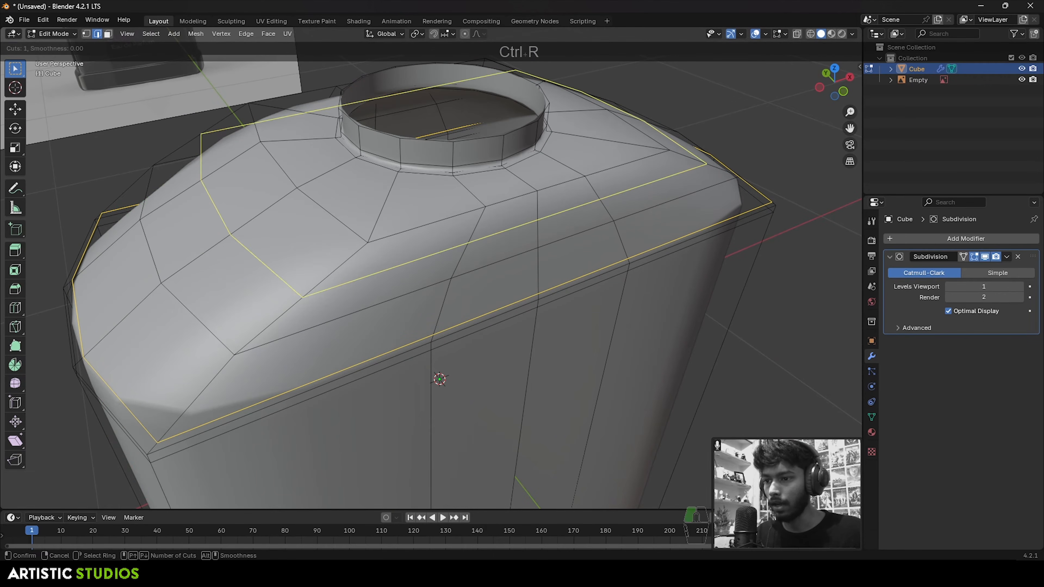
pyautogui.click(362, 270)
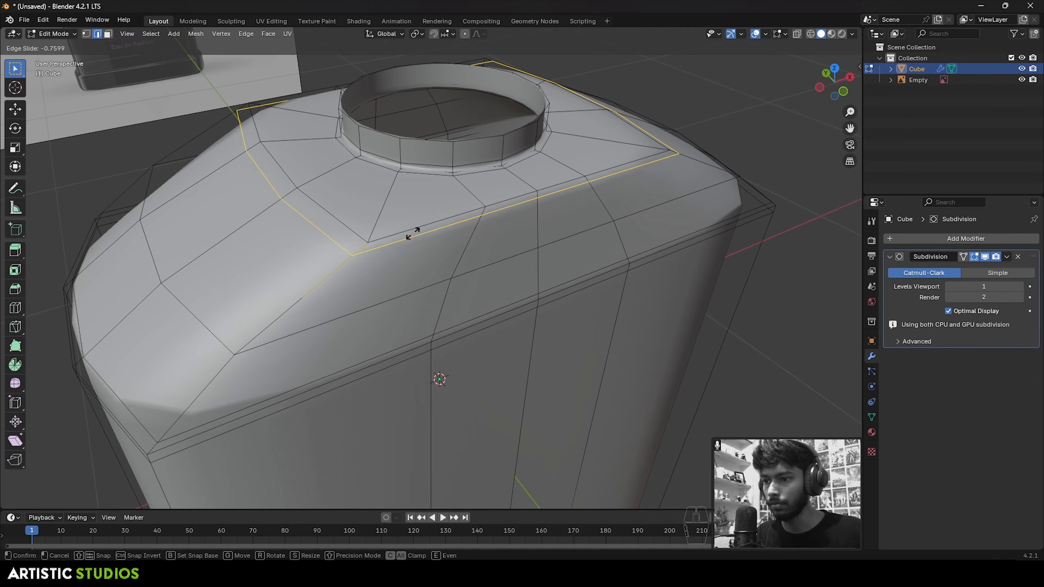
pyautogui.click(413, 247)
pyautogui.press('Tab')
# - Examine the base rim against the reference in front view, in both object and edit mode
pyautogui.moveTo(412, 248); pyautogui.dragTo(416, 127, button='middle')
pyautogui.press('`')
pyautogui.press('Tab')
pyautogui.scroll(4, 427, 411)
pyautogui.keyDown('shift'); pyautogui.moveTo(427, 411); pyautogui.dragTo(415, 218, button='middle'); pyautogui.keyUp('shift')
pyautogui.press('Tab')
pyautogui.press('Tab')
pyautogui.press('Tab')
pyautogui.press('Tab')
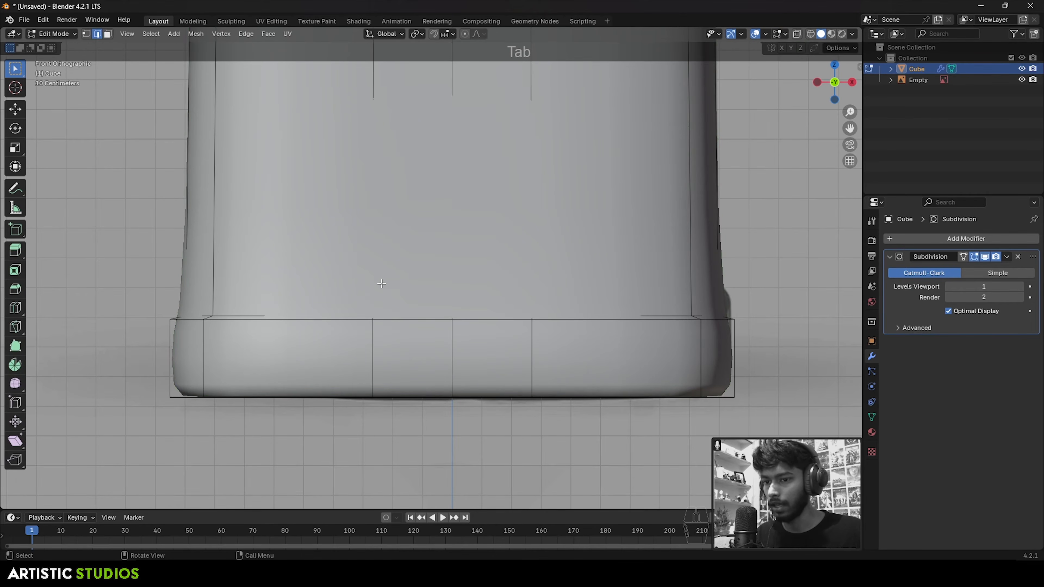
# - Add a loop cut around the lower body and slide it down to just above the base rim
pyautogui.scroll(-2, 184, 361)
pyautogui.moveTo(183, 362); pyautogui.dragTo(303, 197, button='middle')
pyautogui.hotkey('ctrl', 'r')
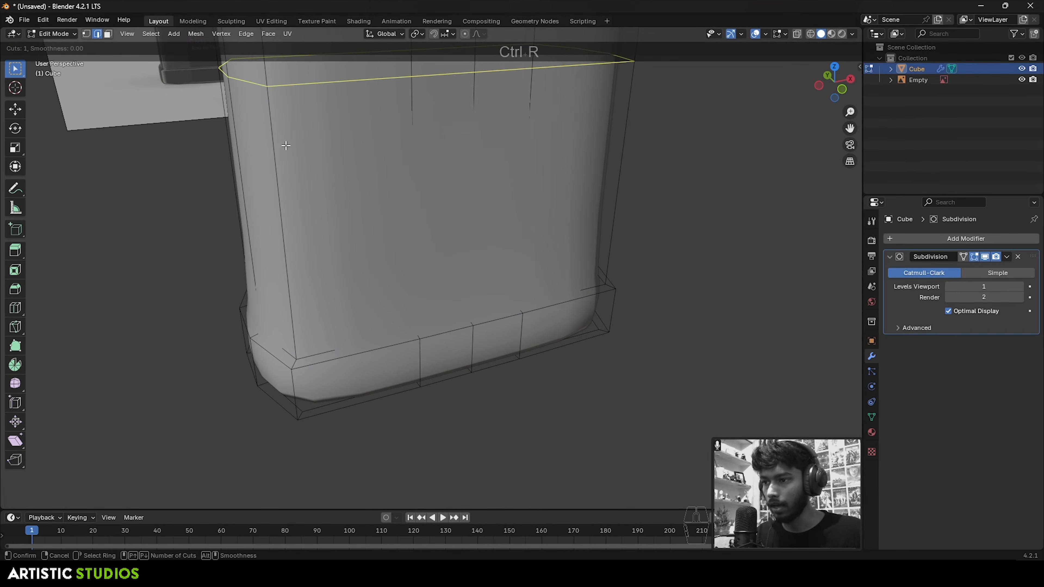
pyautogui.click(290, 189)
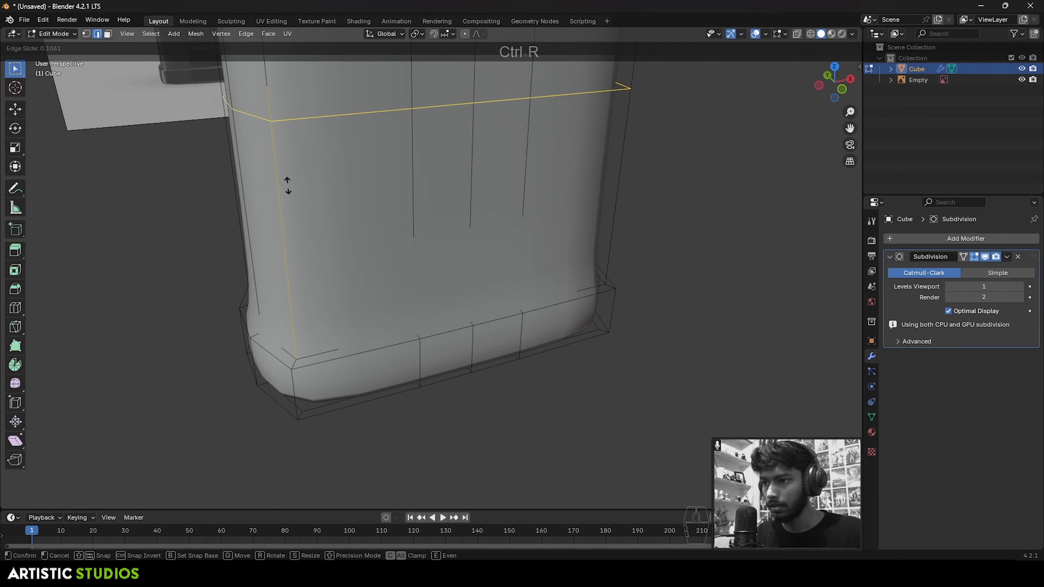
pyautogui.click(353, 491)
# - Try a loop cut around the base rim's side faces, and undo it
pyautogui.moveTo(366, 415); pyautogui.dragTo(440, 298, button='middle')
pyautogui.keyDown('shift'); pyautogui.moveTo(420, 249); pyautogui.dragTo(404, 288, button='middle'); pyautogui.keyUp('shift')
pyautogui.scroll(2, 405, 289)
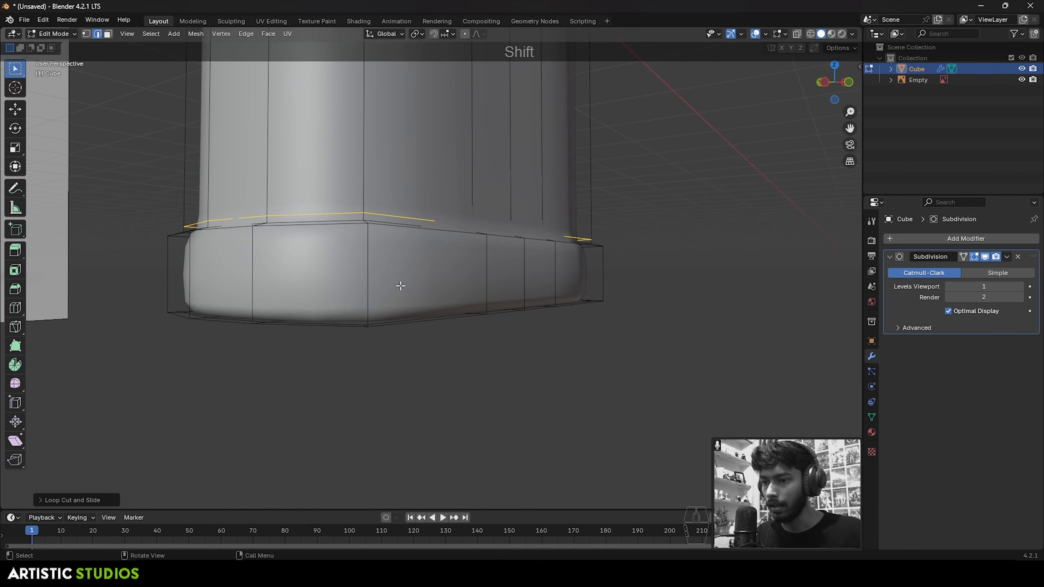
pyautogui.hotkey('ctrl', 'r')
pyautogui.click(374, 276)
pyautogui.click(375, 276)
pyautogui.moveTo(460, 329); pyautogui.dragTo(522, 255, button='middle')
pyautogui.hotkey('ctrl', 'z')
# - Try separate loop cuts near the base rim's lower and upper edges, and undo both
pyautogui.hotkey('ctrl', 'r')
pyautogui.click(403, 225)
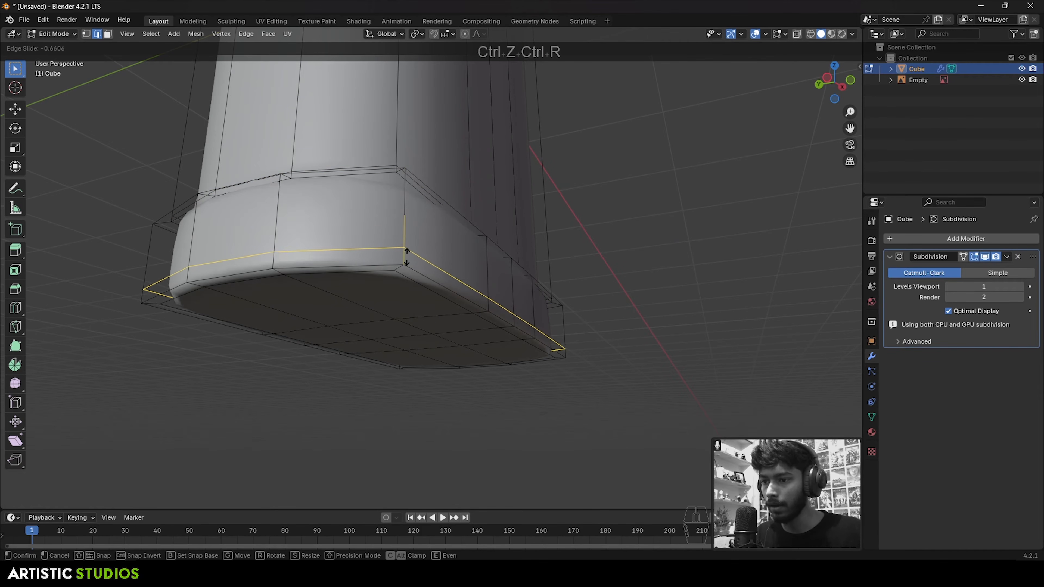
pyautogui.click(407, 261)
pyautogui.moveTo(409, 253); pyautogui.dragTo(413, 274, button='middle')
pyautogui.hotkey('ctrl', 'r')
pyautogui.click(412, 273)
pyautogui.click(411, 249)
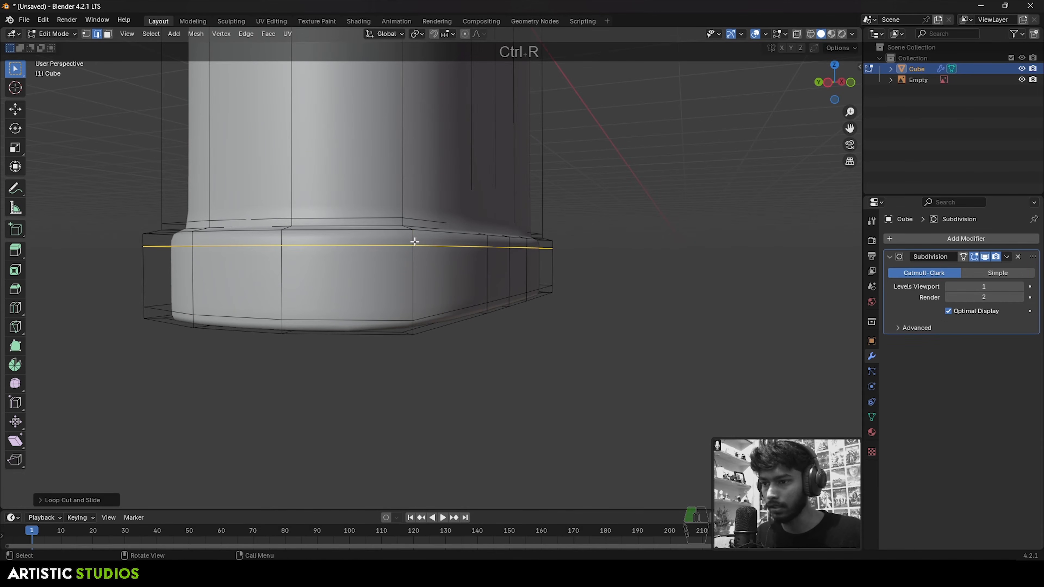
pyautogui.hotkey('ctrl', 'z')
pyautogui.hotkey('ctrl', 'z')
# - Add a centred loop cut around the base rim and bevel it into two loops close to the rim's upper and lower edges
pyautogui.scroll(3, 458, 271)
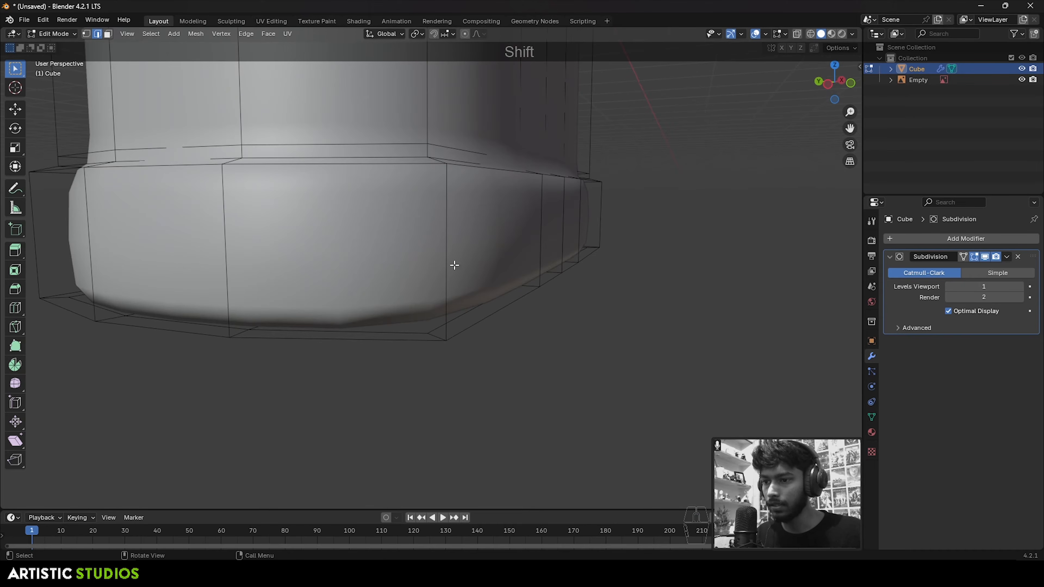
pyautogui.keyDown('shift'); pyautogui.moveTo(690, 346); pyautogui.dragTo(620, 327, button='middle'); pyautogui.keyUp('shift')
pyautogui.hotkey('ctrl', 'r')
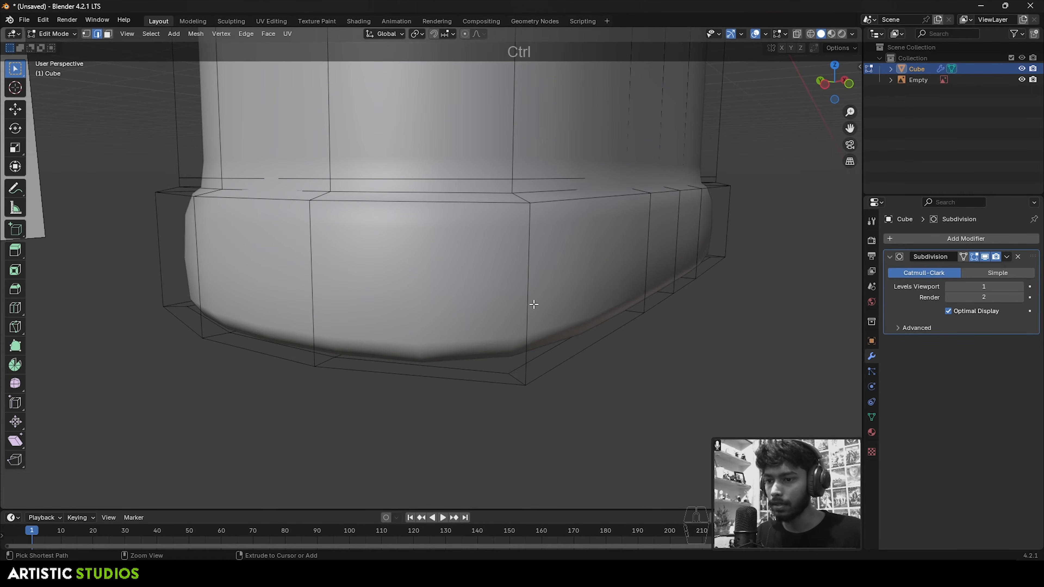
pyautogui.click(533, 299)
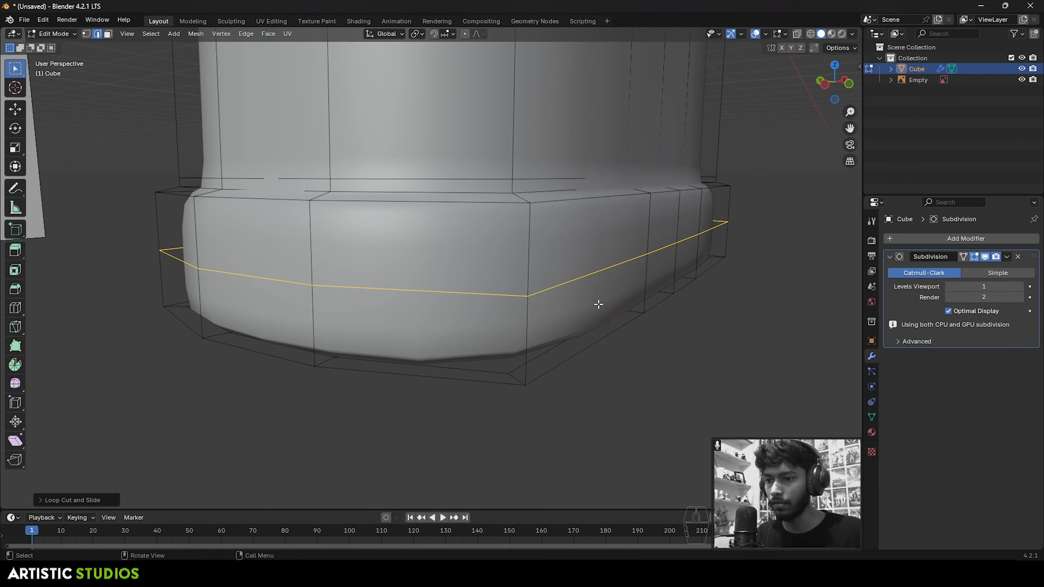
pyautogui.scroll(-2, 592, 308)
pyautogui.hotkey('ctrl', 'b')
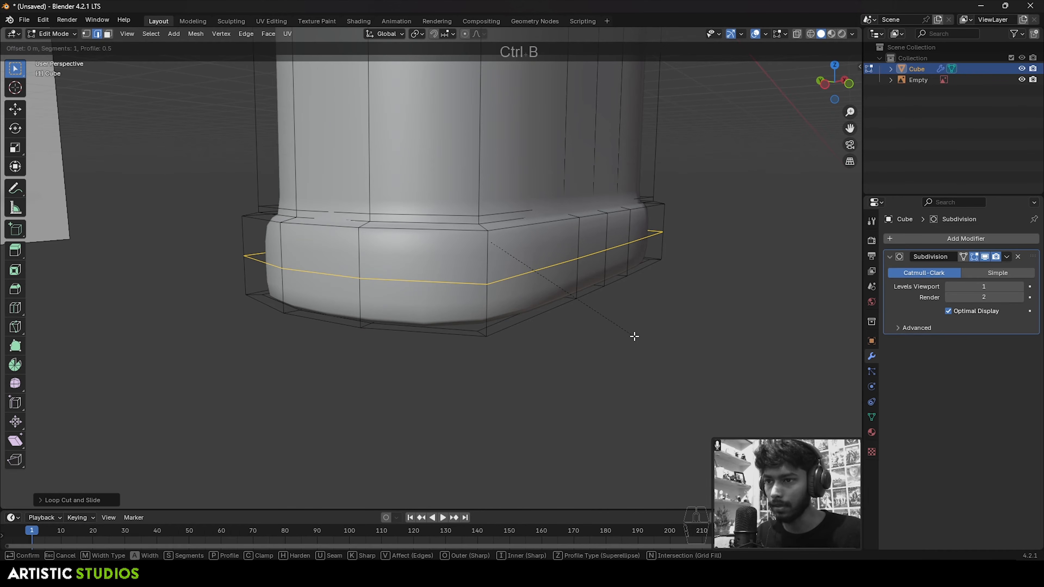
pyautogui.click(652, 363)
# - Inspect the sharpened base rim from below and the whole bottle's outline against the reference in front view
pyautogui.press('Tab')
pyautogui.press('Tab')
pyautogui.moveTo(519, 334); pyautogui.dragTo(497, 304, button='middle')
pyautogui.press('Tab')
pyautogui.press('Tab')
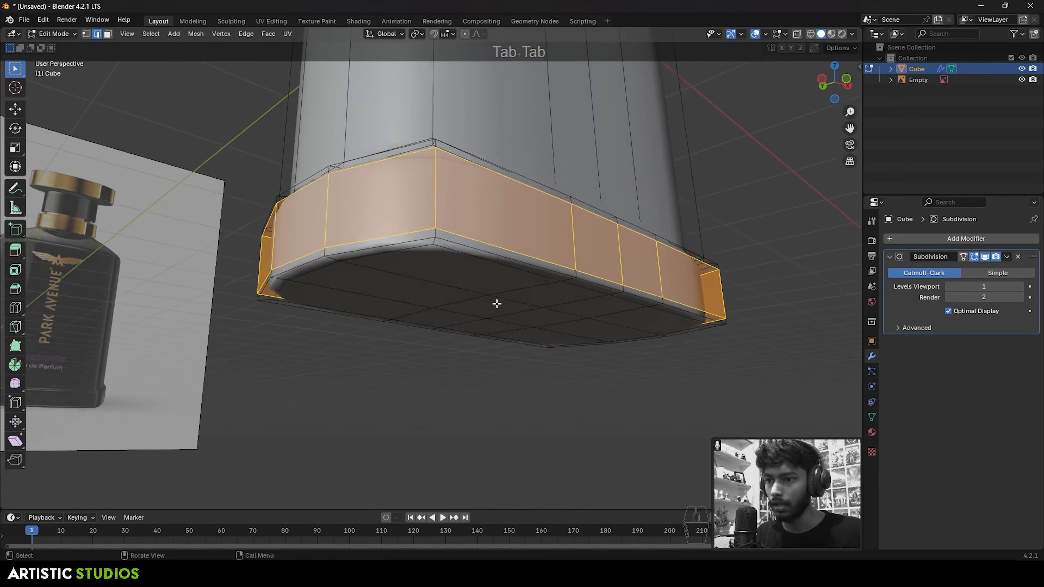
pyautogui.press('Tab')
pyautogui.scroll(-2, 495, 272)
pyautogui.press('`')
pyautogui.click(426, 203)
pyautogui.scroll(-3, 436, 194)
pyautogui.keyDown('shift'); pyautogui.moveTo(497, 119); pyautogui.dragTo(481, 286, button='middle'); pyautogui.keyUp('shift')
pyautogui.scroll(3, 488, 227)
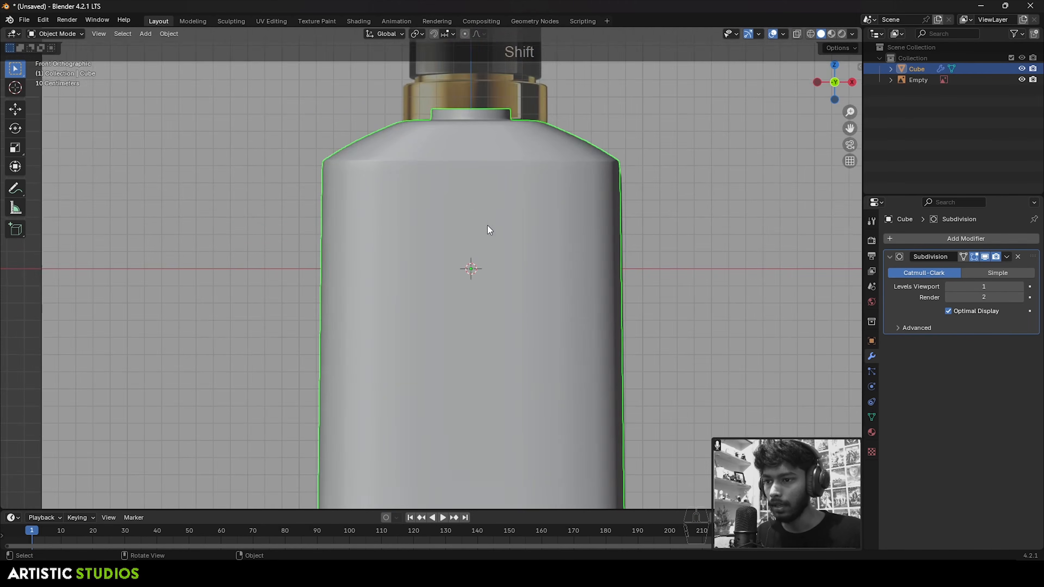
pyautogui.scroll(1, 489, 227)
# - Edge-slide the loop just above the shoulder edge slightly up the slope, away from the edge
pyautogui.moveTo(489, 227); pyautogui.dragTo(539, 256, button='middle')
pyautogui.press('Tab')
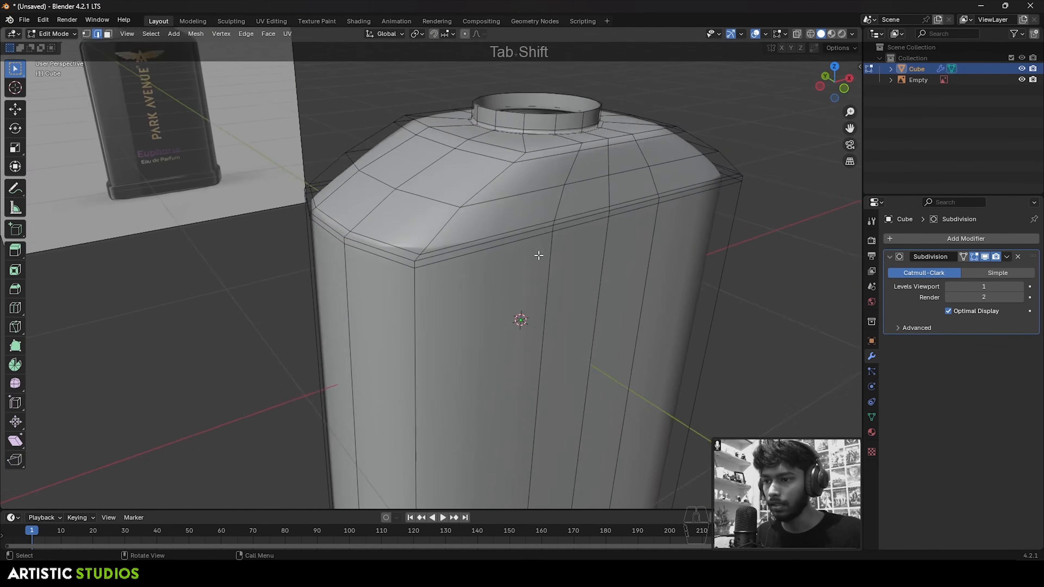
pyautogui.scroll(2, 540, 255)
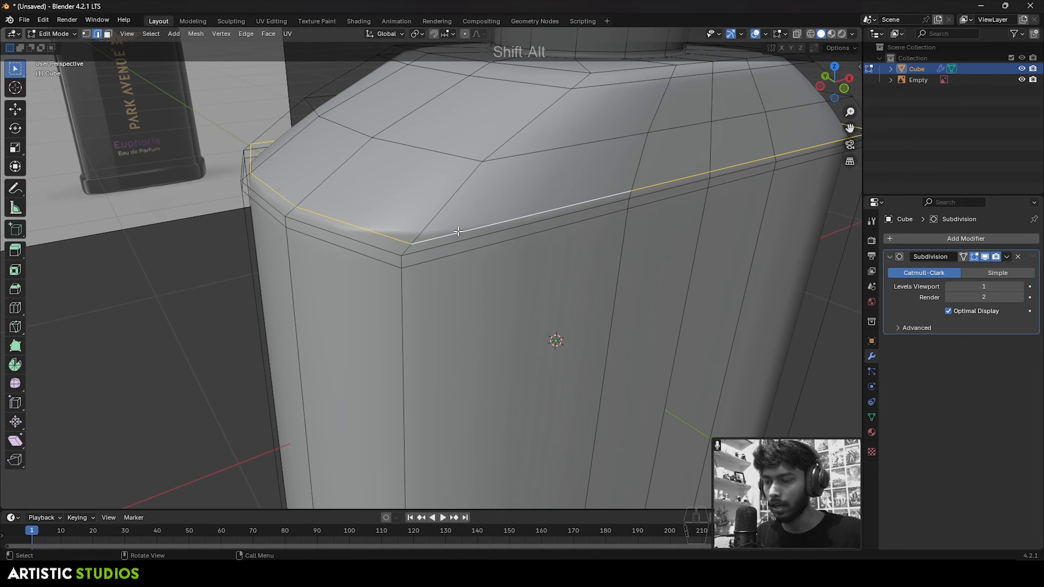
pyautogui.press('g')
pyautogui.press('g')
pyautogui.click(493, 167)
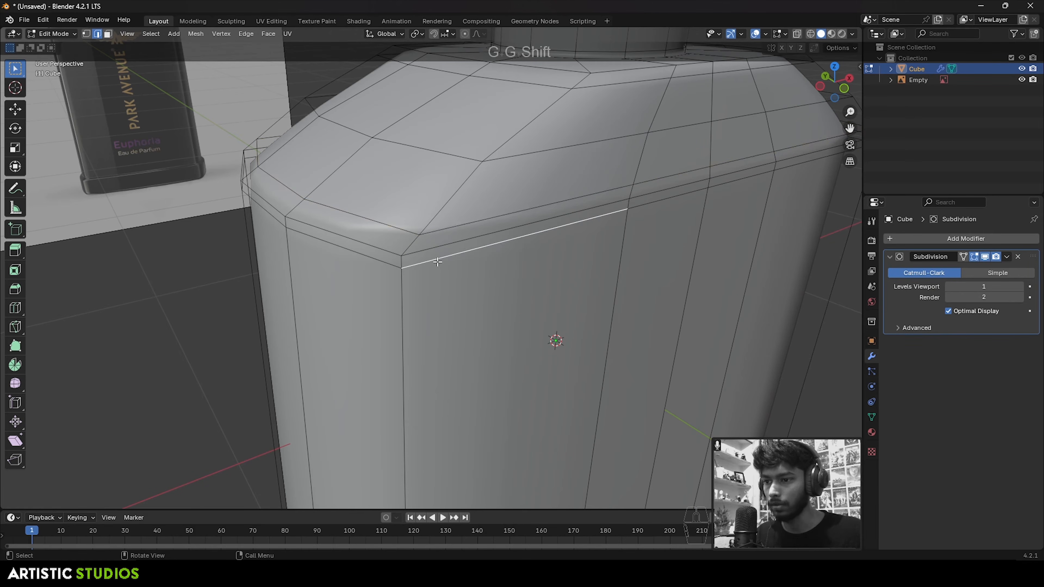
# - Try edge-sliding the loop below the shoulder edge further down and moving it freely, and undo these changes
pyautogui.press('g')
pyautogui.press('g')
pyautogui.click(446, 308)
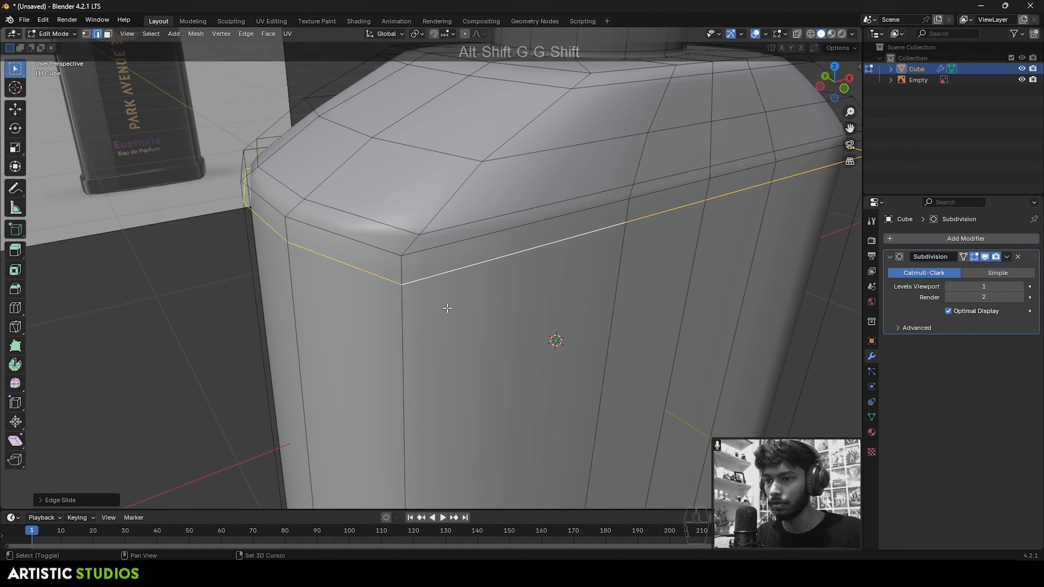
pyautogui.press('g')
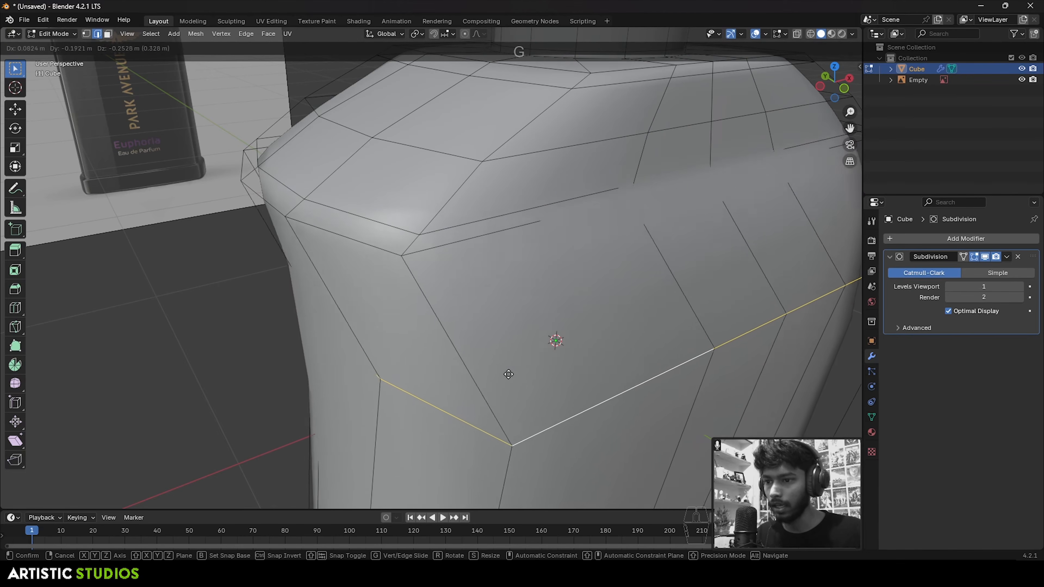
pyautogui.click(461, 296)
pyautogui.hotkey('ctrl', 'z')
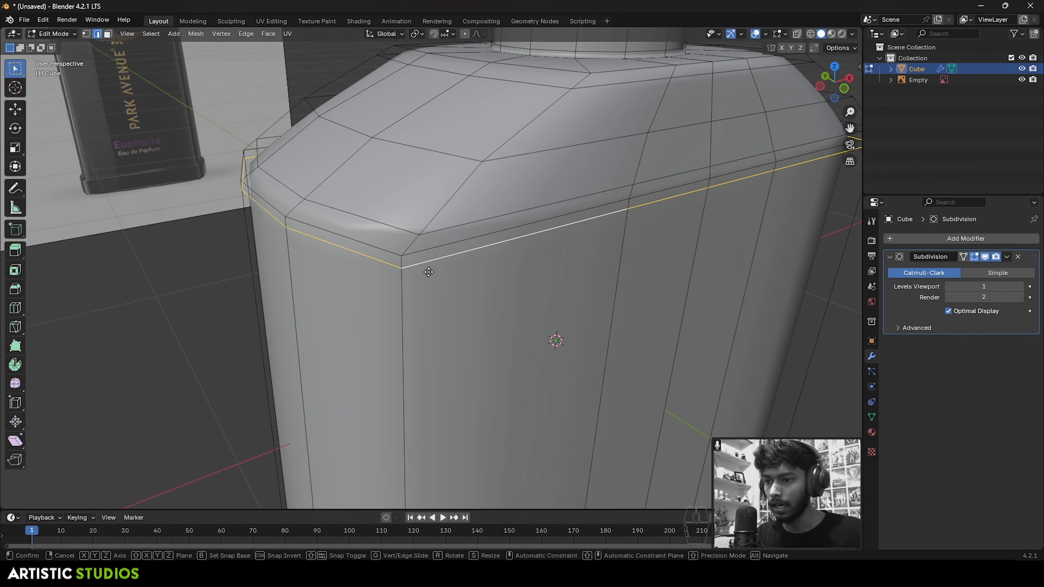
# - Edge-slide the loop below the shoulder edge slightly down the body
pyautogui.press('g')
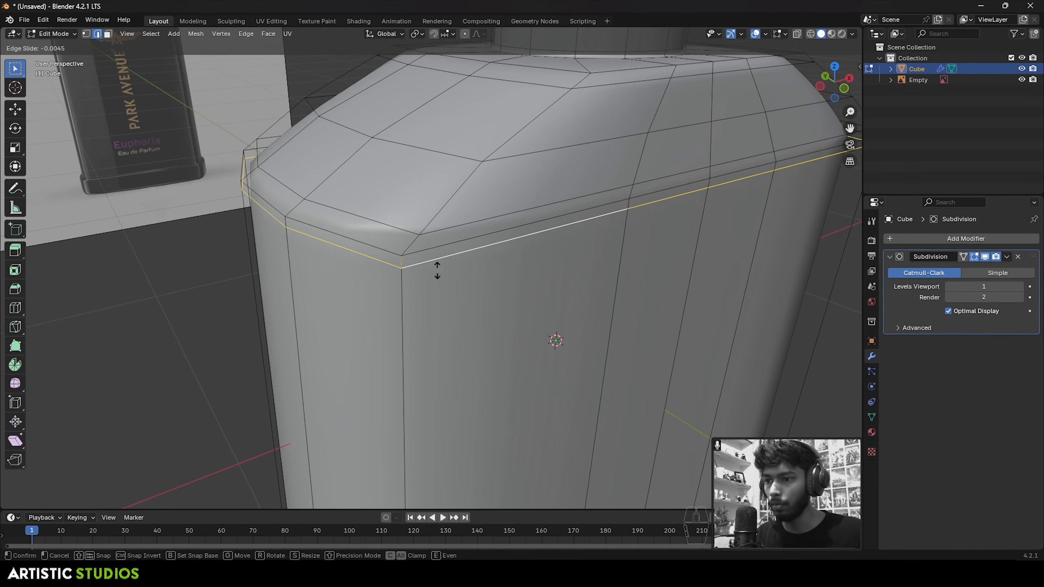
pyautogui.click(440, 276)
pyautogui.scroll(-4, 421, 236)
# - Return to object mode in front view and set the Subdivision modifier's viewport levels to 2
pyautogui.press('Tab')
pyautogui.press('`')
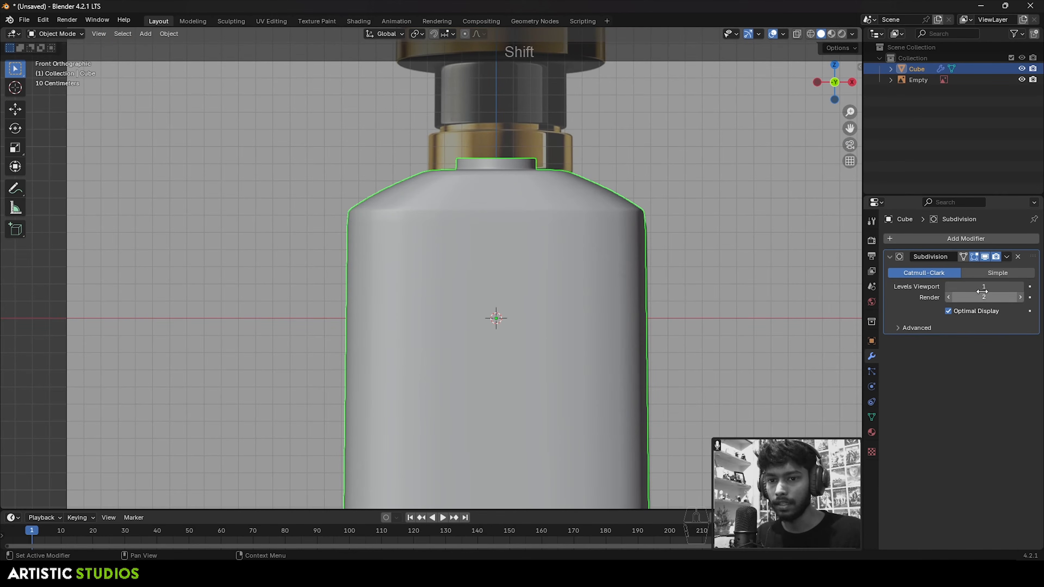
pyautogui.scroll(-3, 553, 179)
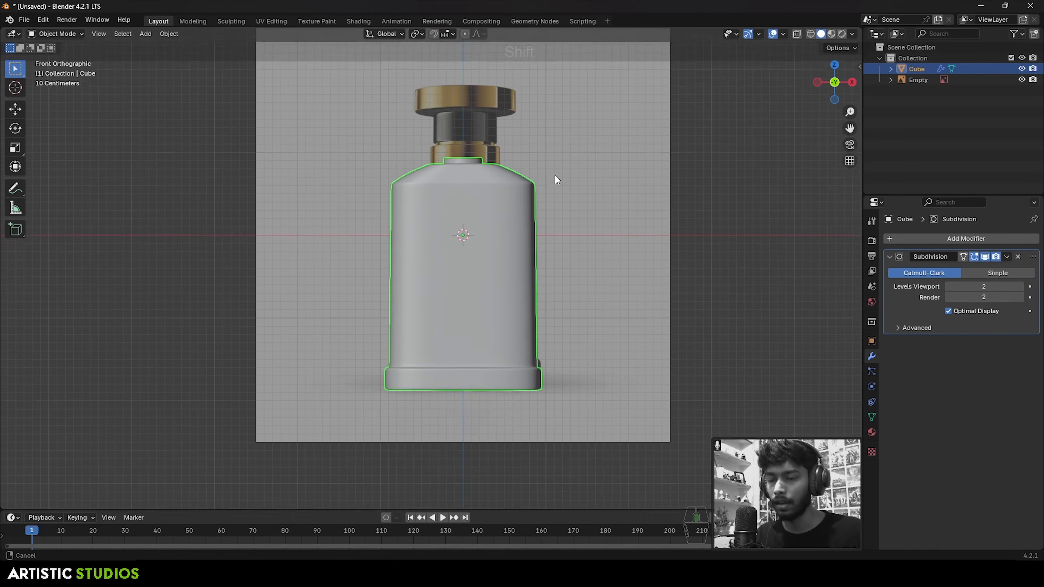
# - Inspect the smoothed body against the front reference in wireframe, and compare its shoulder at Subdivision viewport levels 1 and 2
pyautogui.moveTo(543, 199); pyautogui.dragTo(478, 211, button='middle')
pyautogui.press('Tab')
pyautogui.press('Tab')
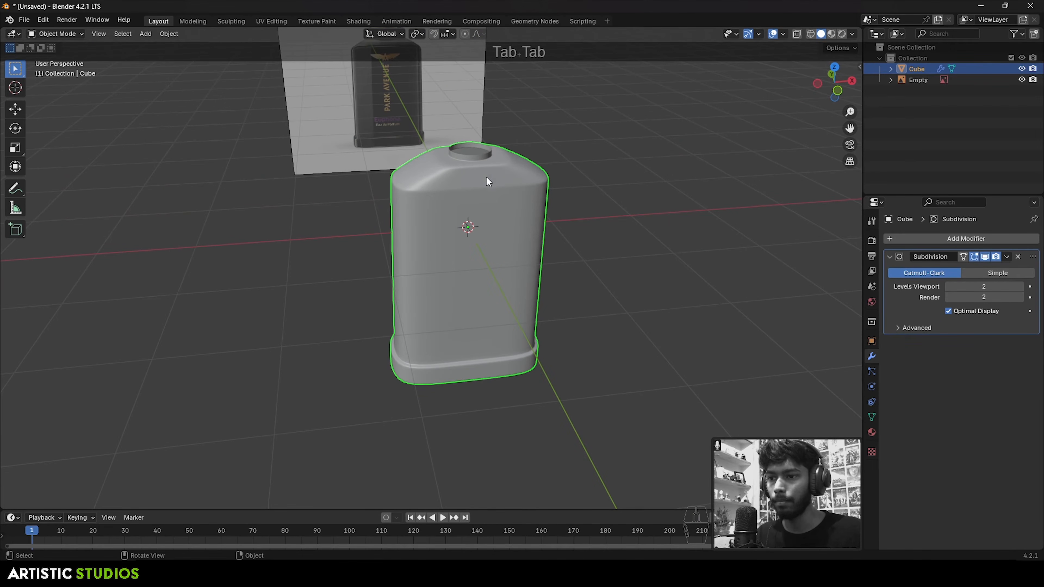
pyautogui.press('KP_1')
pyautogui.press('z')
pyautogui.click(420, 171)
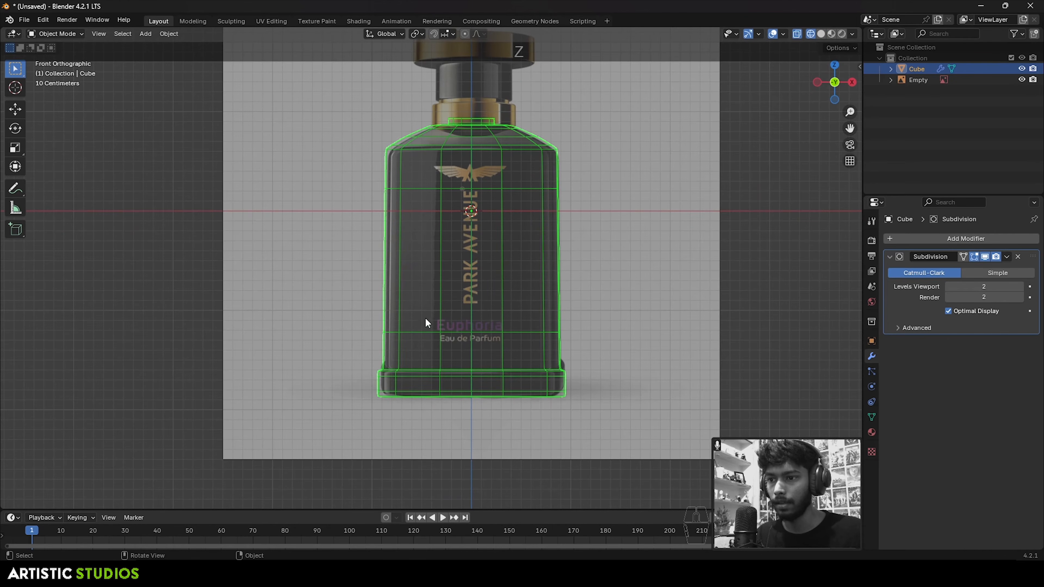
pyautogui.press('z')
pyautogui.click(617, 203)
pyautogui.scroll(3, 473, 210)
pyautogui.keyDown('shift'); pyautogui.moveTo(475, 160); pyautogui.dragTo(478, 249, button='middle'); pyautogui.keyUp('shift')
pyautogui.scroll(-2, 479, 200)
pyautogui.press('Tab')
pyautogui.press('Tab')
pyautogui.scroll(2, 577, 232)
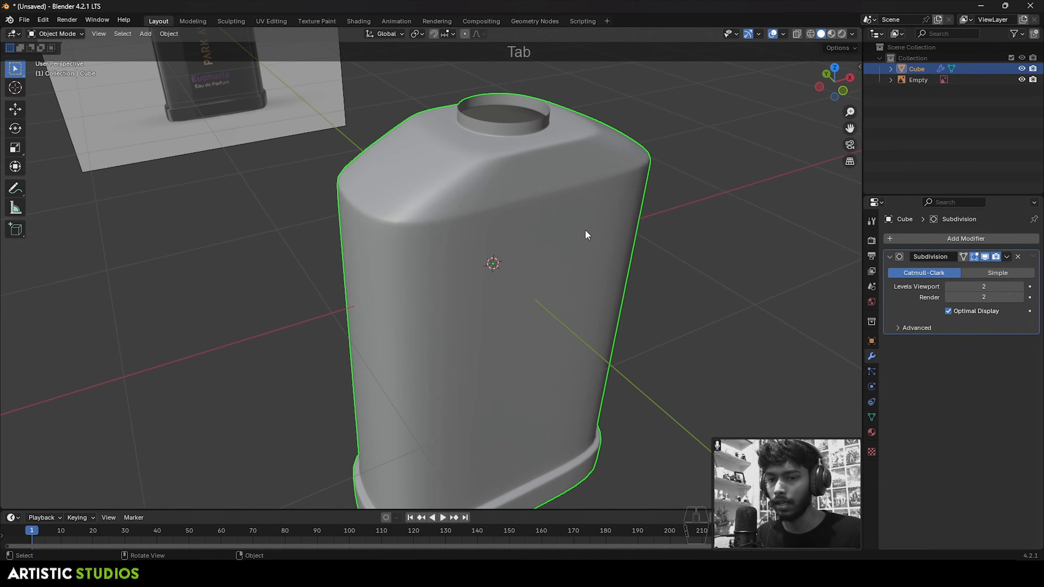
pyautogui.click(949, 288)
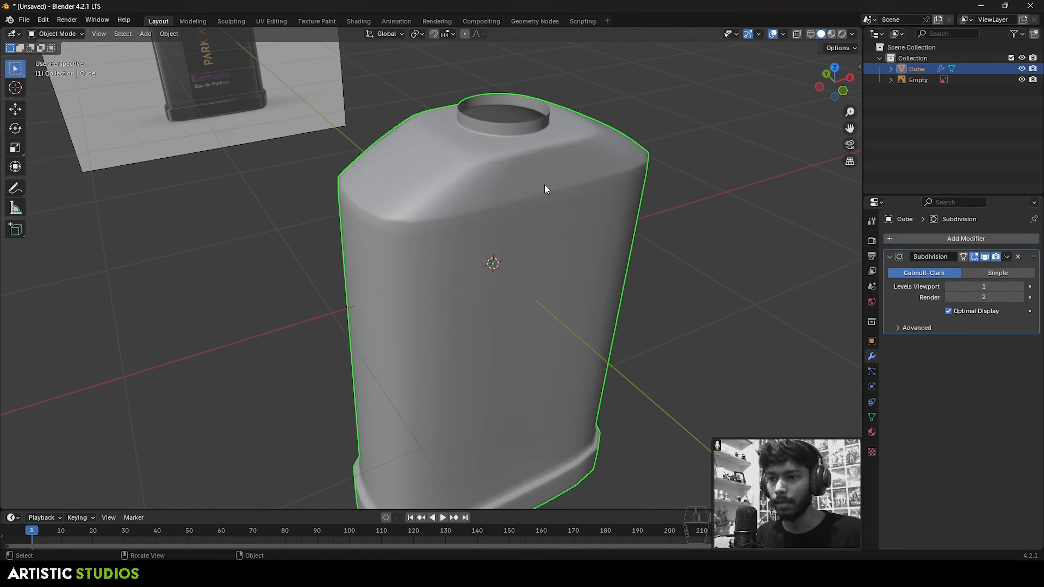
pyautogui.click(1020, 287)
# - Select the edge loop around the upper shoulder slope and scale it along Y to about 0.93
pyautogui.press('Tab')
pyautogui.scroll(4, 668, 210)
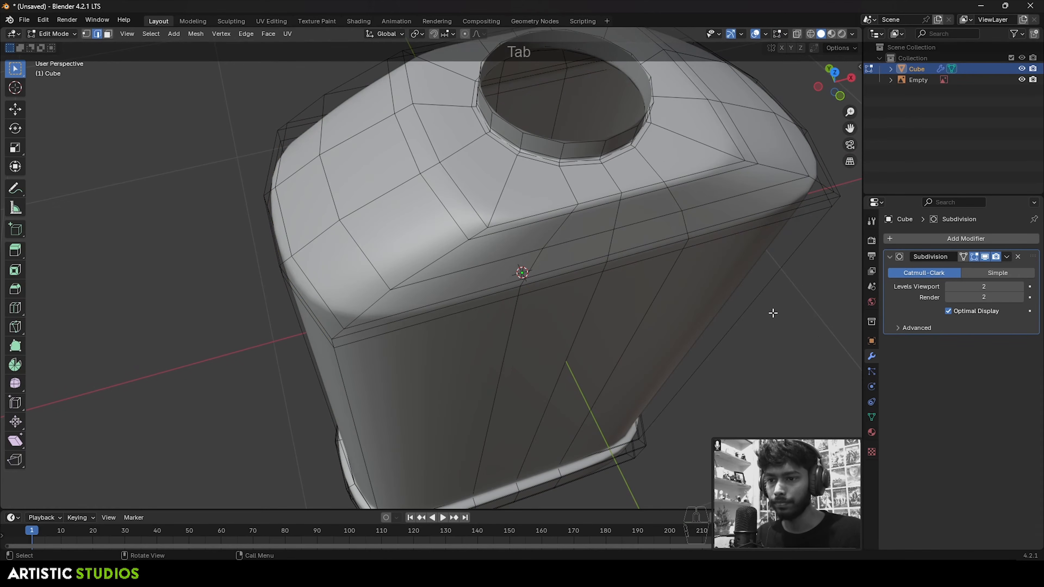
pyautogui.scroll(2, 613, 202)
pyautogui.scroll(-2, 581, 193)
pyautogui.keyDown('shift'); pyautogui.moveTo(683, 230); pyautogui.dragTo(625, 263, button='middle'); pyautogui.keyUp('shift')
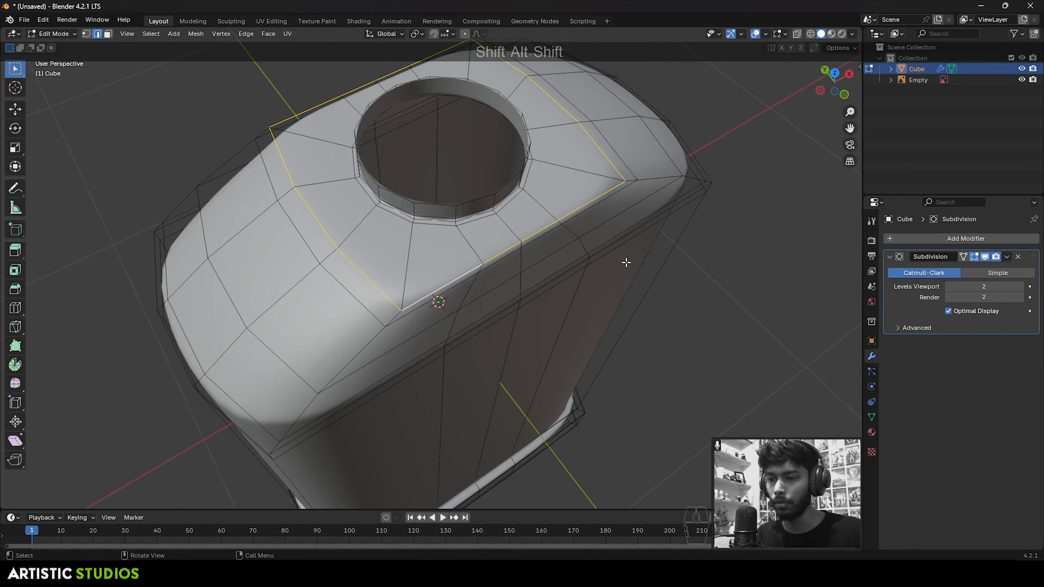
pyautogui.press('s')
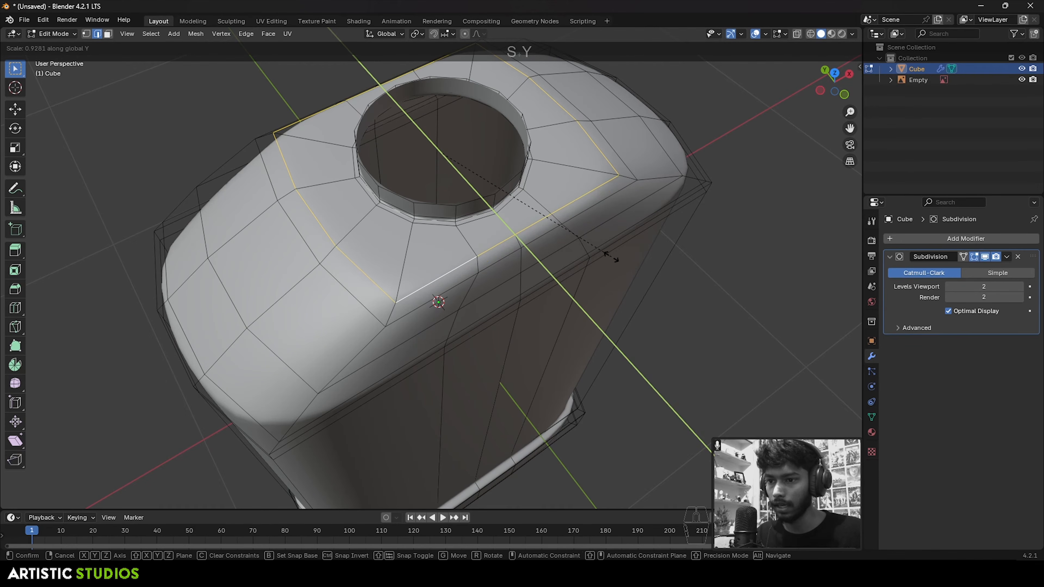
pyautogui.click(609, 255)
# - Edge-slide the selected upper shoulder loop down the slope, away from the neck, and return to object mode
pyautogui.moveTo(605, 250); pyautogui.dragTo(542, 198, button='middle')
pyautogui.press('Tab')
pyautogui.press('Tab')
pyautogui.press('g')
pyautogui.press('g')
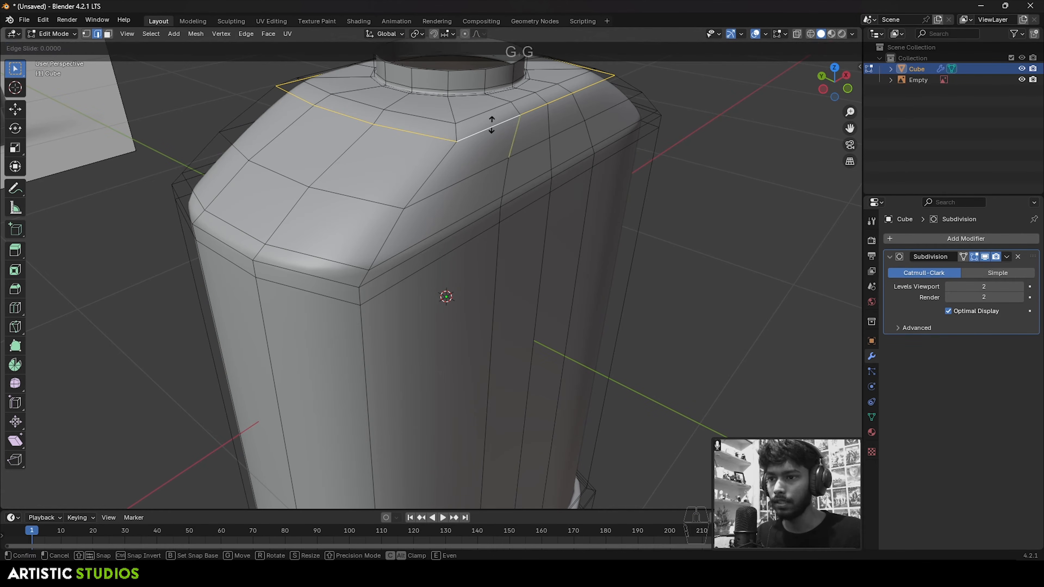
pyautogui.click(492, 191)
pyautogui.press('Tab')
pyautogui.scroll(-2, 500, 187)
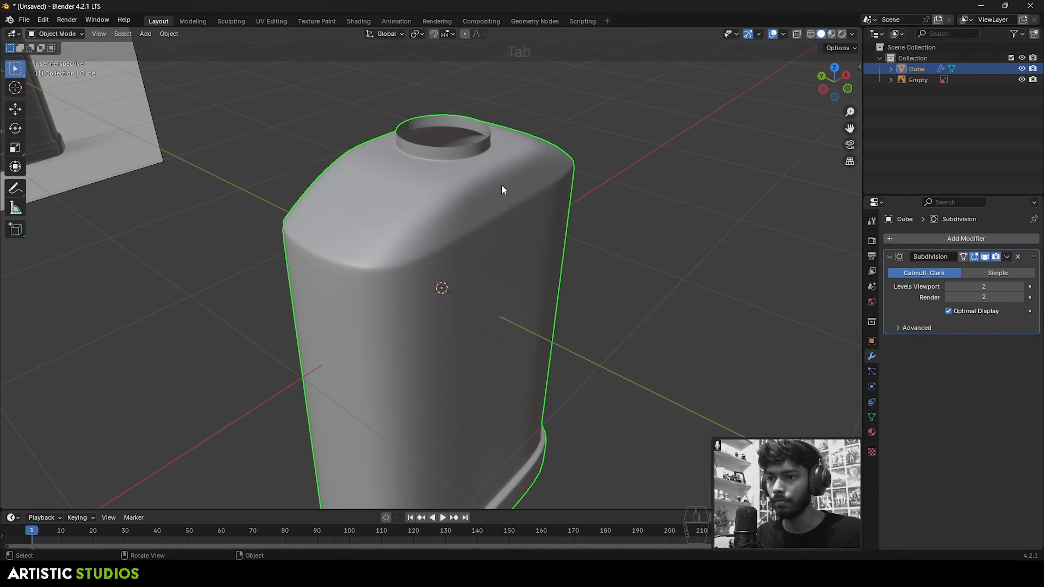
# - Compare the body's silhouette with the front reference in solid and wireframe display
pyautogui.moveTo(500, 186); pyautogui.dragTo(499, 217, button='middle')
pyautogui.scroll(-3, 483, 193)
pyautogui.press('KP_1')
pyautogui.press('Tab')
pyautogui.press('Tab')
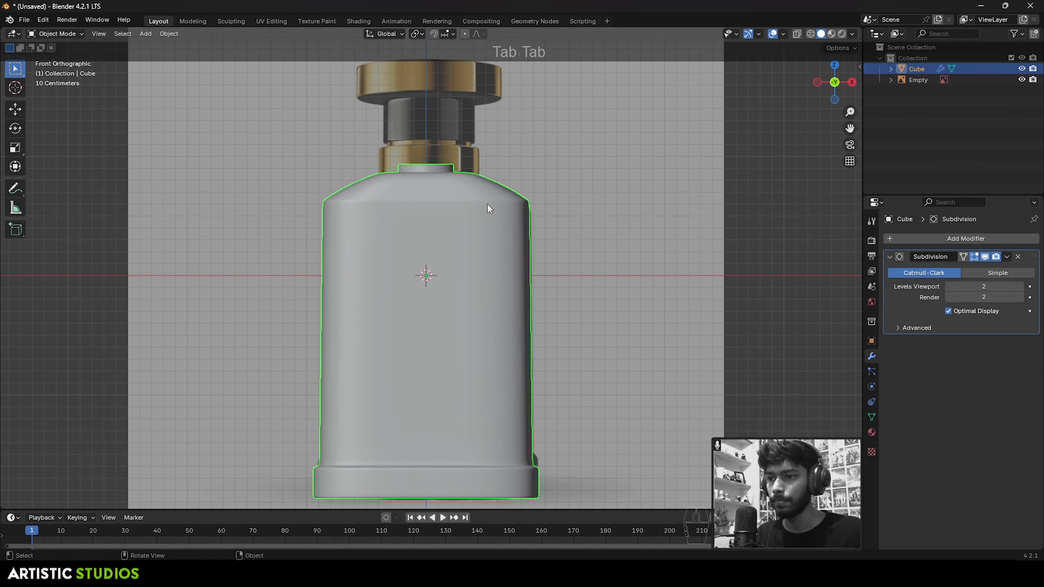
pyautogui.scroll(-1, 501, 185)
pyautogui.hotkey('shift', 'z')
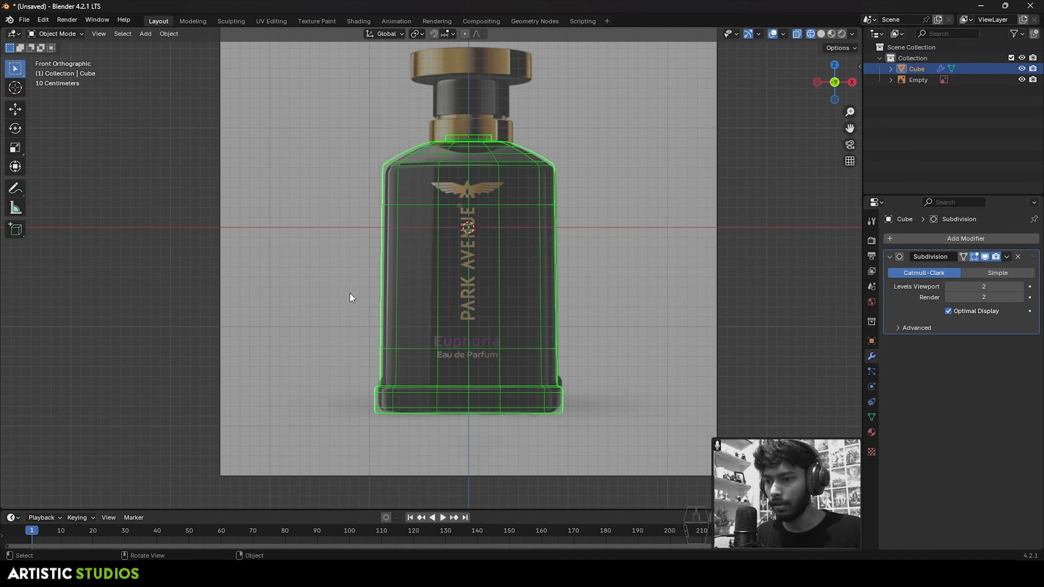
pyautogui.hotkey('shift', 'z')
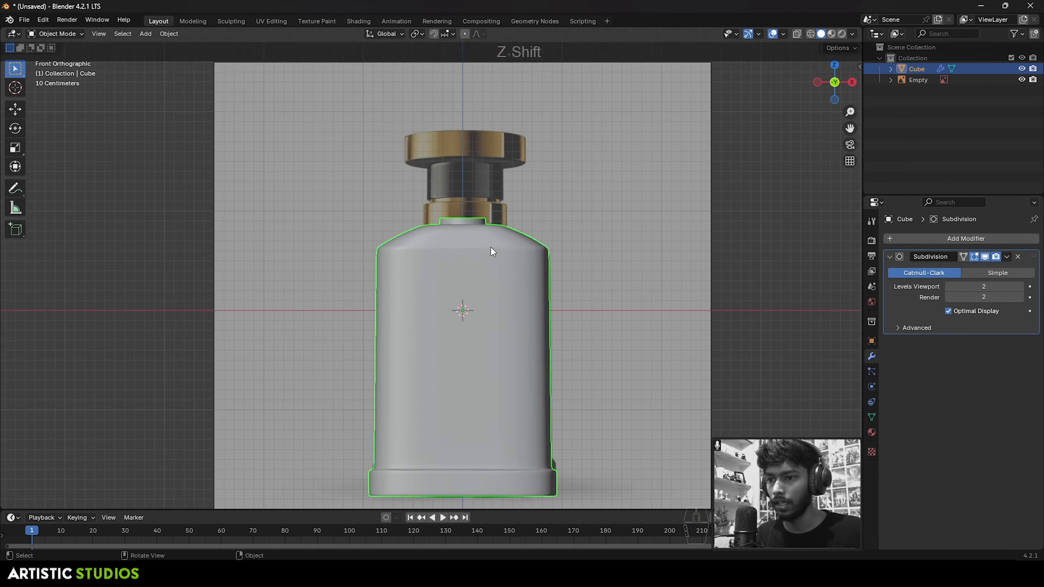
# - Move the reference image along X to about -0.027 m to line it up with the bottle, then restore solid shading
pyautogui.scroll(2, 492, 248)
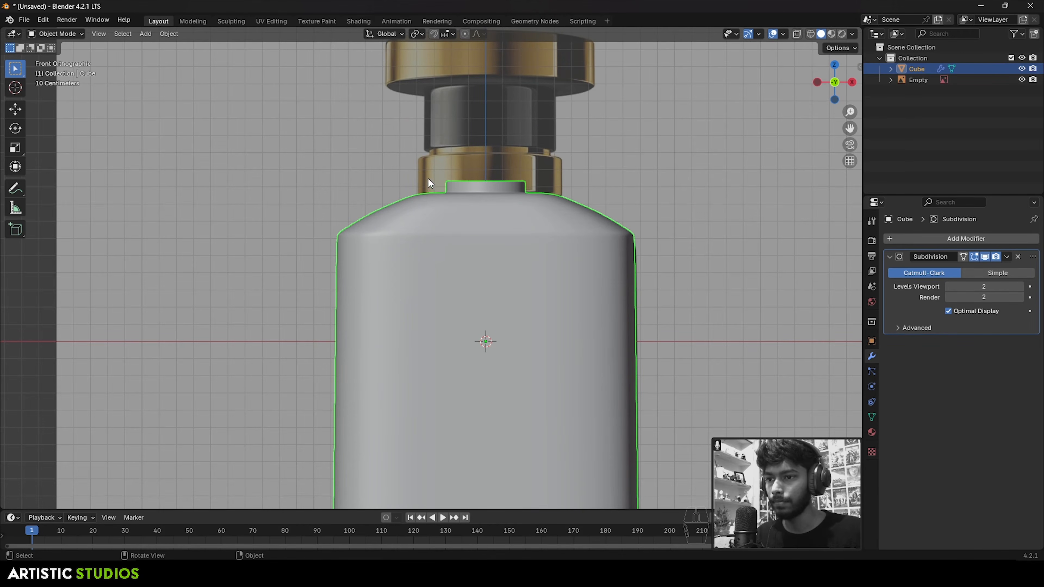
pyautogui.scroll(2, 432, 164)
pyautogui.hotkey('shift', 'z')
pyautogui.click(537, 207)
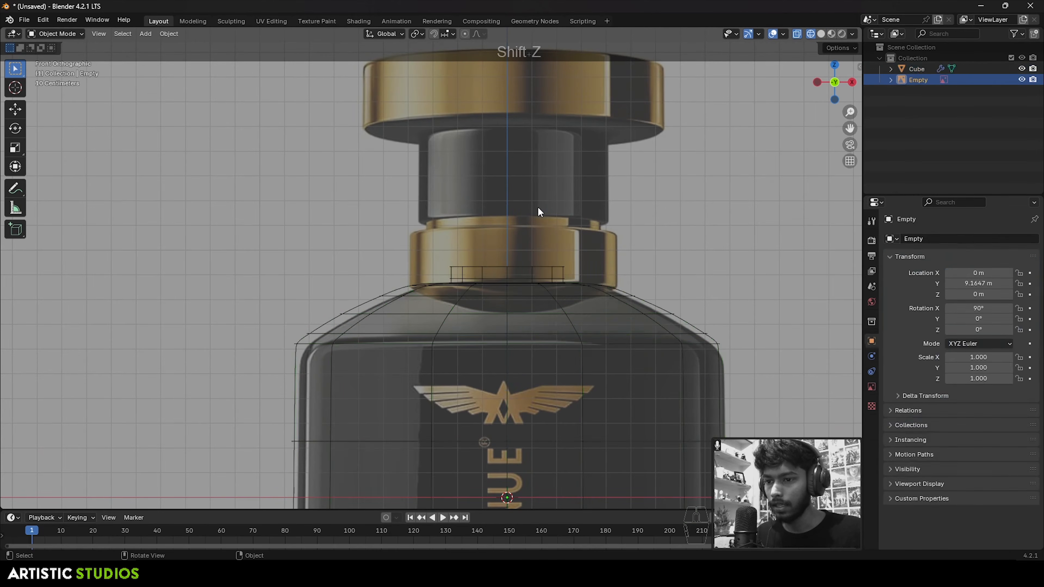
pyautogui.press('g')
pyautogui.press('x')
pyautogui.click(503, 218)
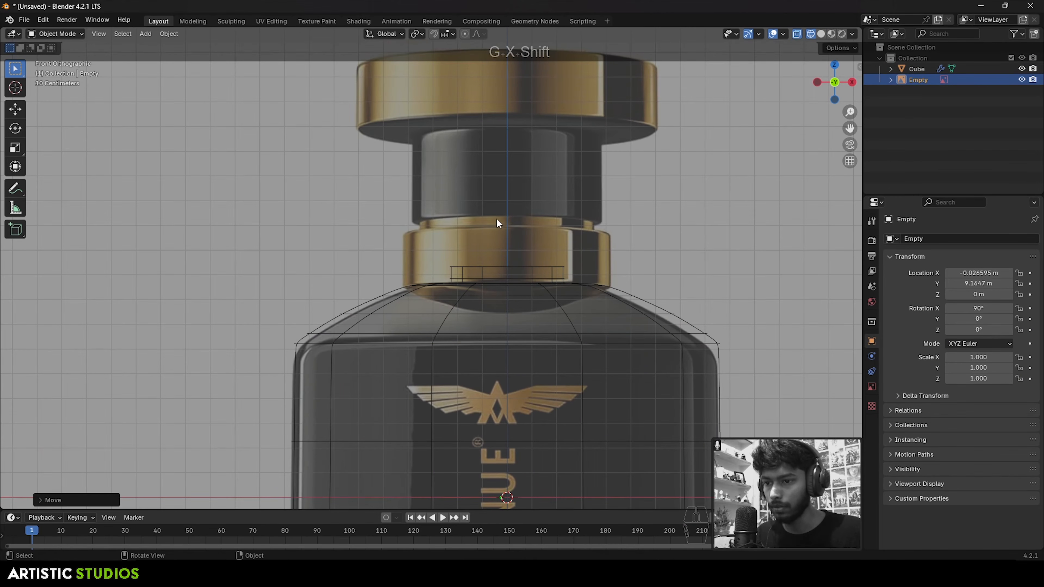
pyautogui.click(795, 262)
# - Examine the cap and gold collar on the reference image around the bottle's neck
pyautogui.keyDown('shift'); pyautogui.moveTo(580, 246); pyautogui.dragTo(590, 220, button='middle'); pyautogui.keyUp('shift')
pyautogui.scroll(3, 465, 170)
pyautogui.scroll(-2, 465, 170)
pyautogui.keyDown('shift'); pyautogui.moveTo(506, 213); pyautogui.dragTo(445, 251, button='middle'); pyautogui.keyUp('shift')
pyautogui.scroll(3, 459, 250)
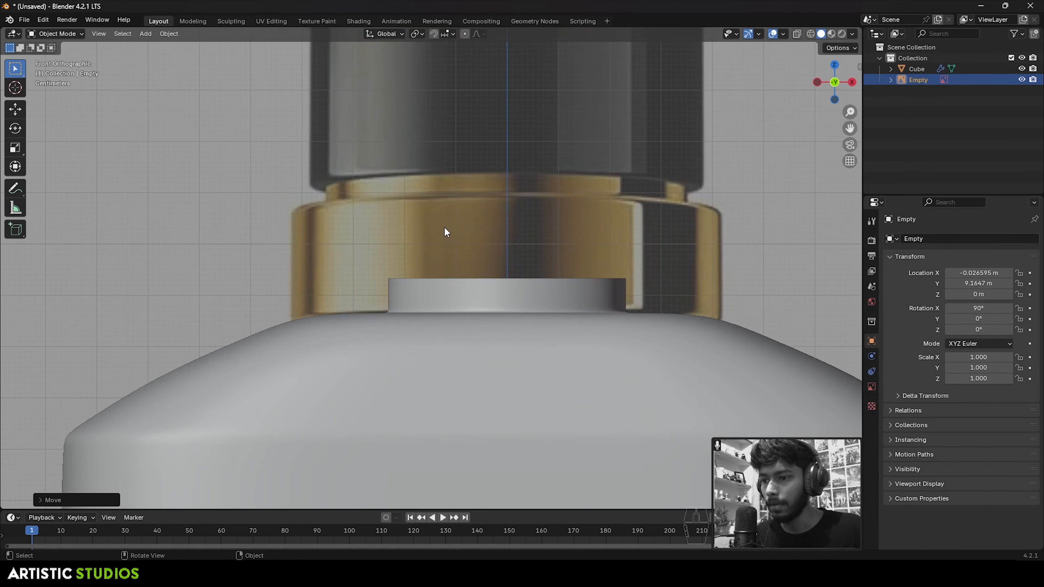
pyautogui.scroll(-3, 437, 217)
pyautogui.keyDown('shift'); pyautogui.moveTo(466, 280); pyautogui.dragTo(466, 224, button='middle'); pyautogui.keyUp('shift')
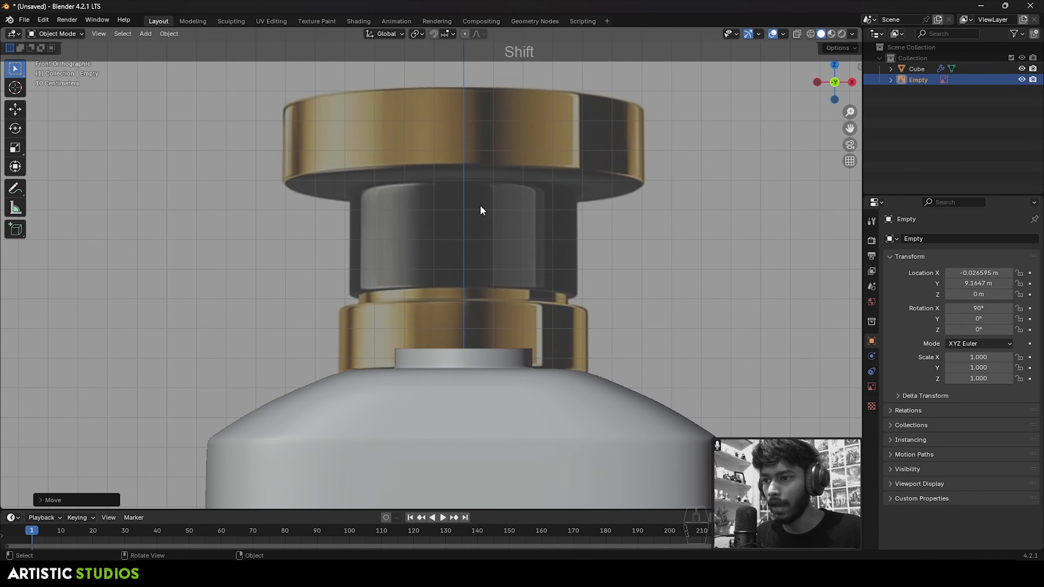
pyautogui.keyDown('shift'); pyautogui.moveTo(502, 341); pyautogui.dragTo(451, 240, button='middle'); pyautogui.keyUp('shift')
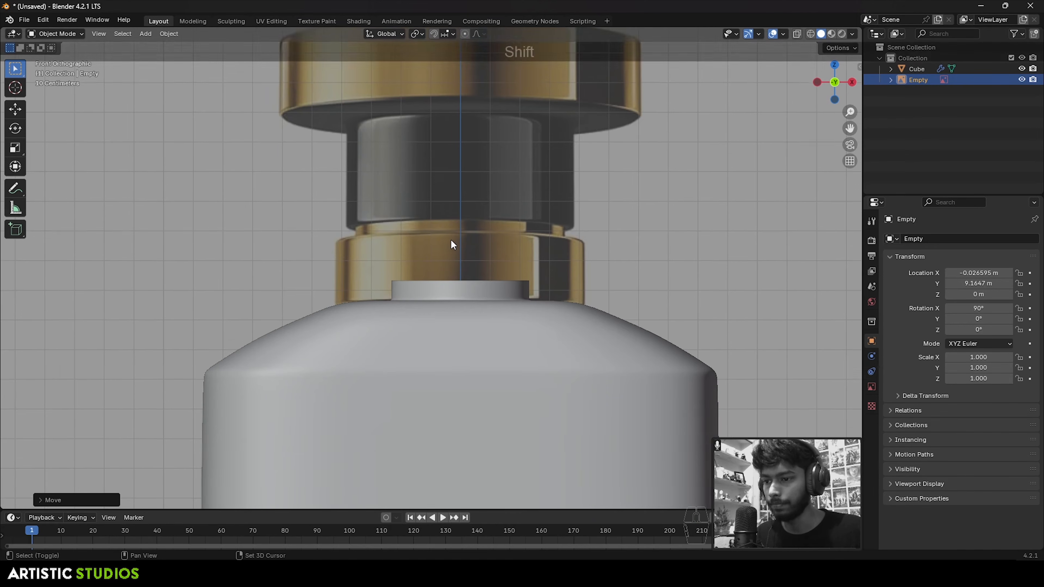
pyautogui.scroll(1, 442, 239)
# - Select the top edge loop of the bottle's neck in edit mode and snap the 3D cursor to it
pyautogui.moveTo(485, 277); pyautogui.dragTo(557, 252, button='middle')
pyautogui.click(556, 249)
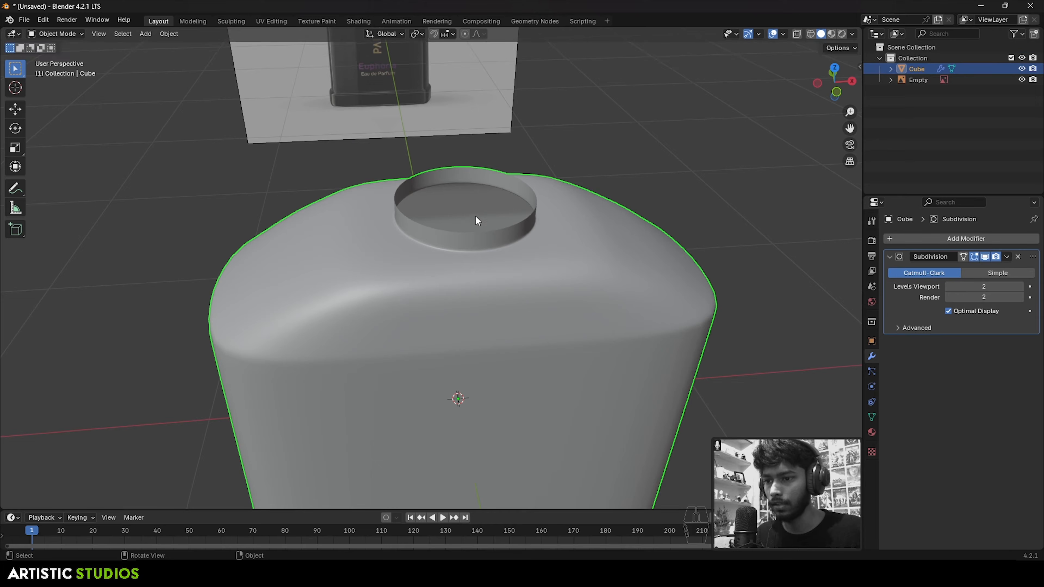
pyautogui.scroll(2, 558, 230)
pyautogui.press('Tab')
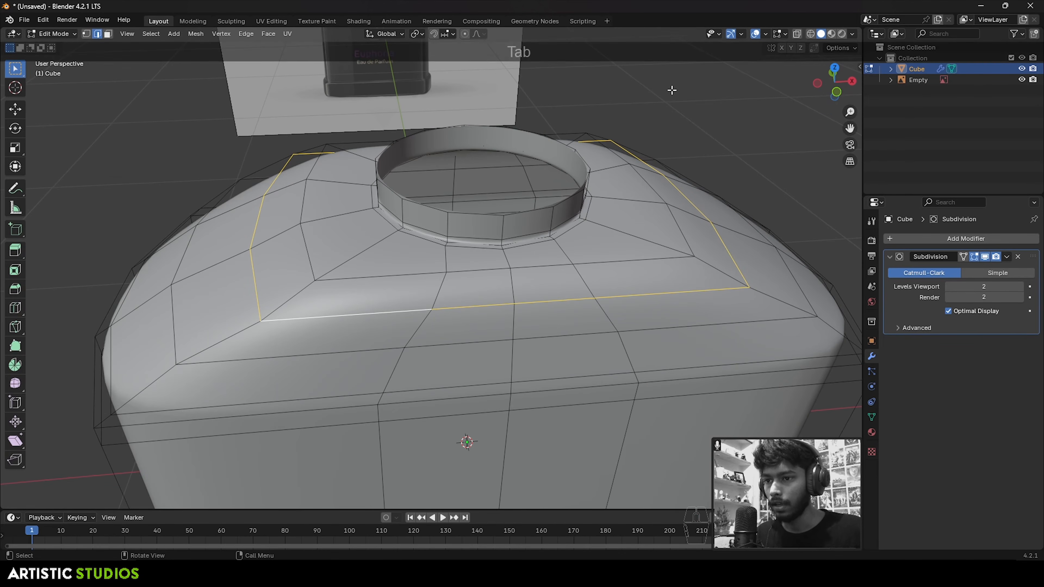
pyautogui.keyDown('alt'); pyautogui.keyDown('shift'); pyautogui.click(524, 213); pyautogui.keyUp('shift'); pyautogui.keyUp('alt')
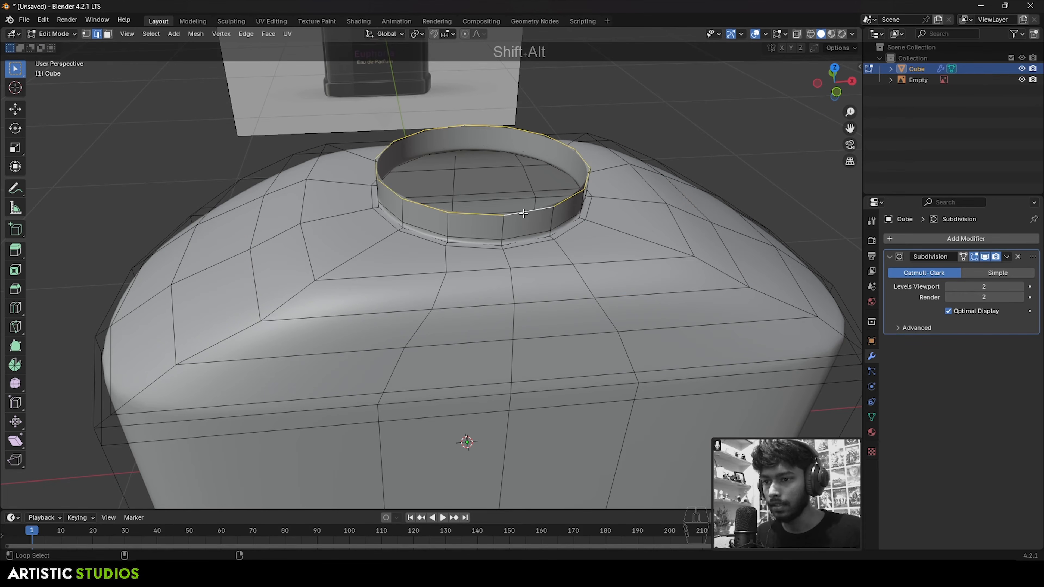
pyautogui.hotkey('shift', 's')
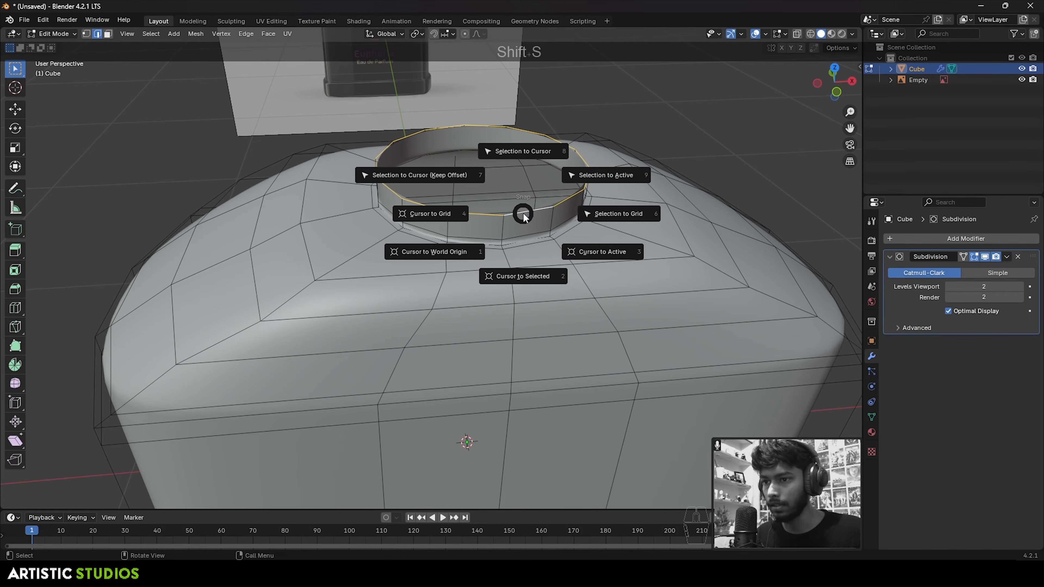
pyautogui.click(537, 277)
pyautogui.moveTo(537, 277); pyautogui.dragTo(404, 129, button='middle')
pyautogui.press('Tab')
pyautogui.press('KP_1')
pyautogui.keyDown('shift'); pyautogui.moveTo(483, 172); pyautogui.dragTo(484, 246, button='middle'); pyautogui.keyUp('shift')
pyautogui.hotkey('shift', 'a')
pyautogui.moveTo(462, 209)
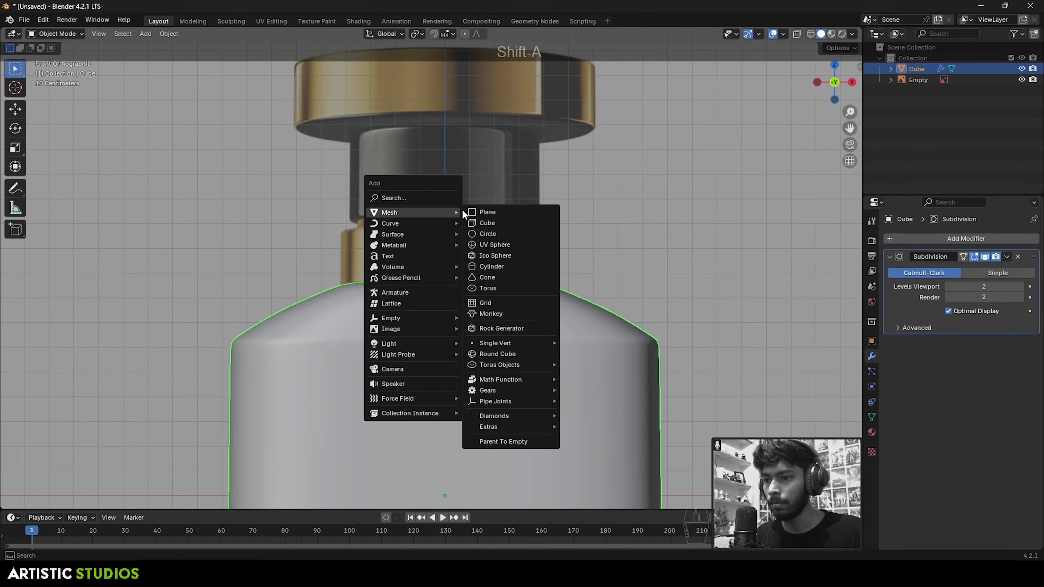
pyautogui.click(491, 224)
pyautogui.moveTo(420, 237); pyautogui.dragTo(534, 247, button='middle')
pyautogui.press('s')
pyautogui.click(500, 275)
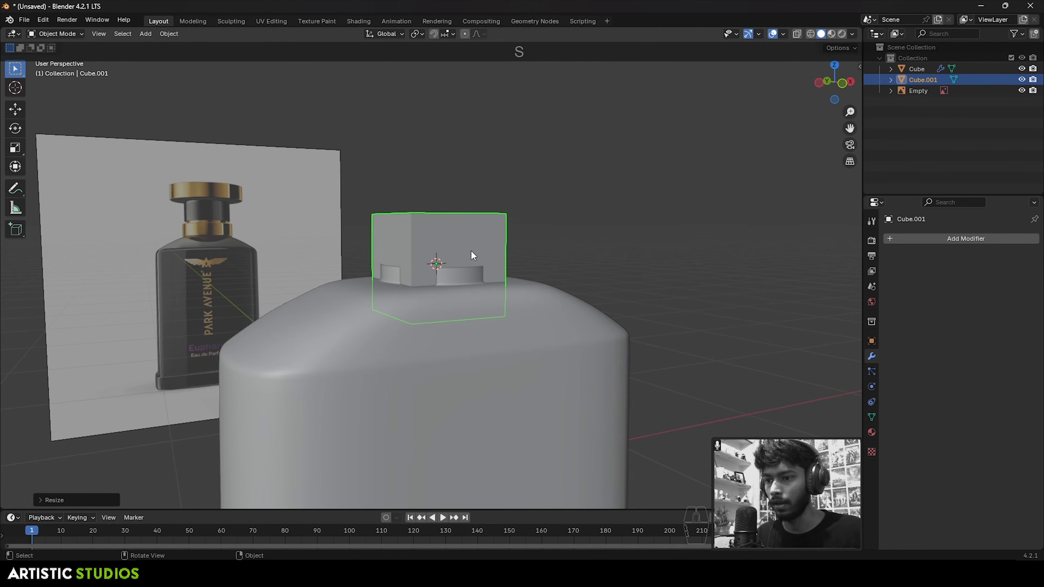
pyautogui.scroll(-5, 473, 255)
pyautogui.keyDown('shift'); pyautogui.rightClick(687, 261); pyautogui.keyUp('shift')
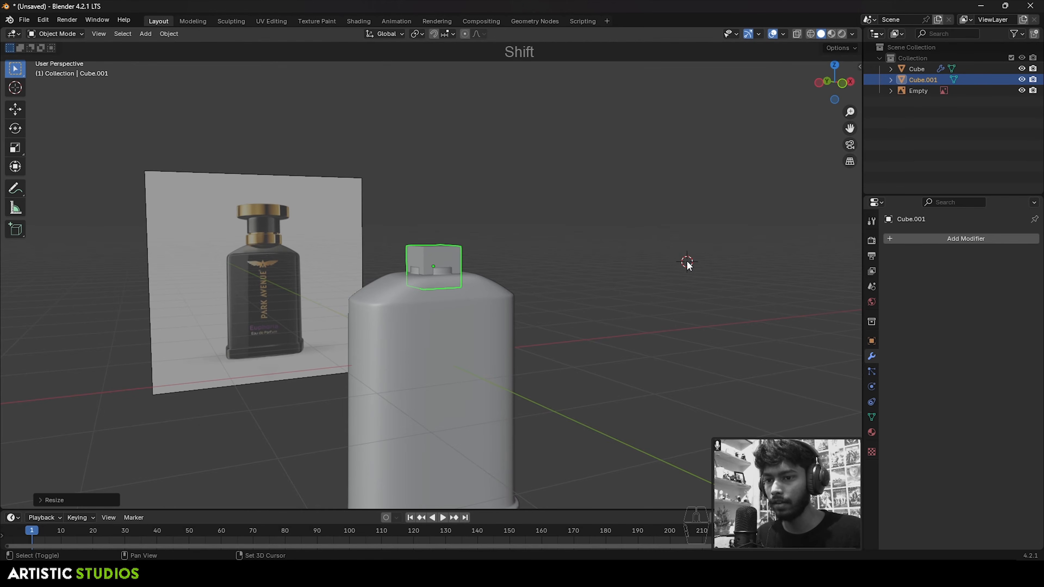
pyautogui.press('Delete')
pyautogui.hotkey('shift', 'a')
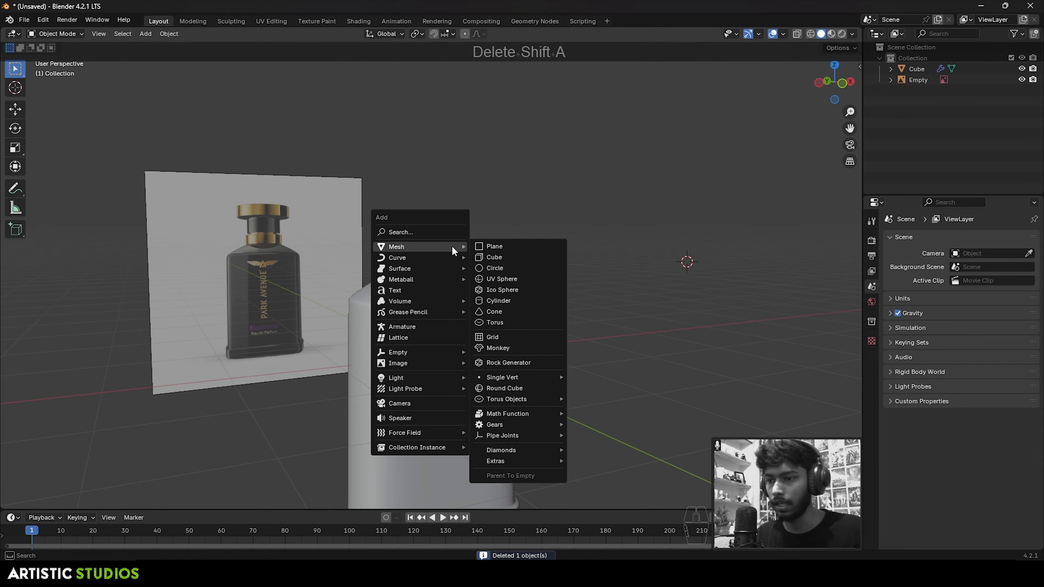
pyautogui.click(549, 256)
pyautogui.press('Delete')
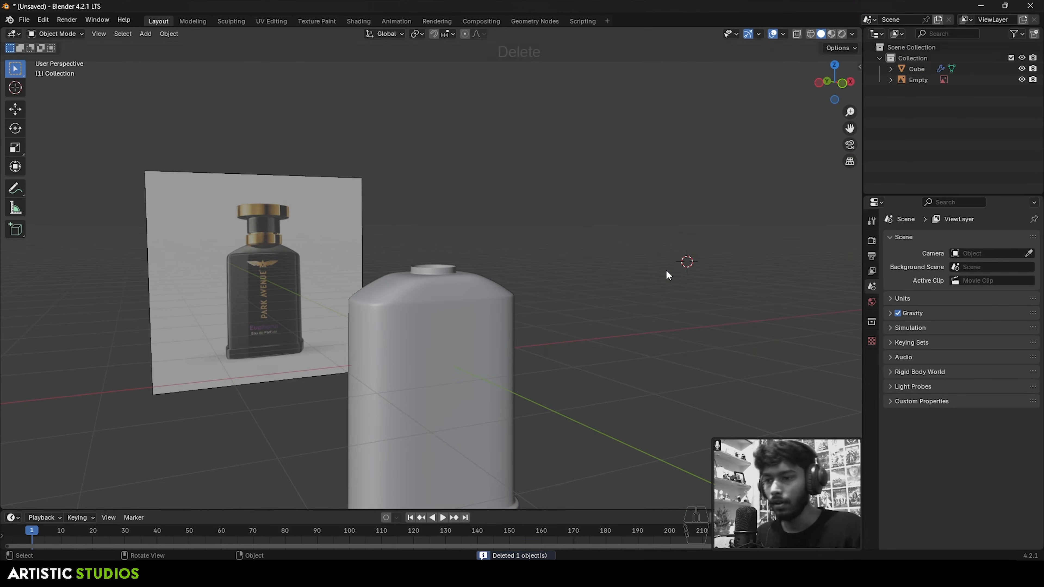
# - Snap the 3D cursor back to the selected neck rim loop of the bottle and return to object mode
pyautogui.scroll(4, 435, 280)
pyautogui.click(444, 263)
pyautogui.press('Tab')
pyautogui.hotkey('shift', 's')
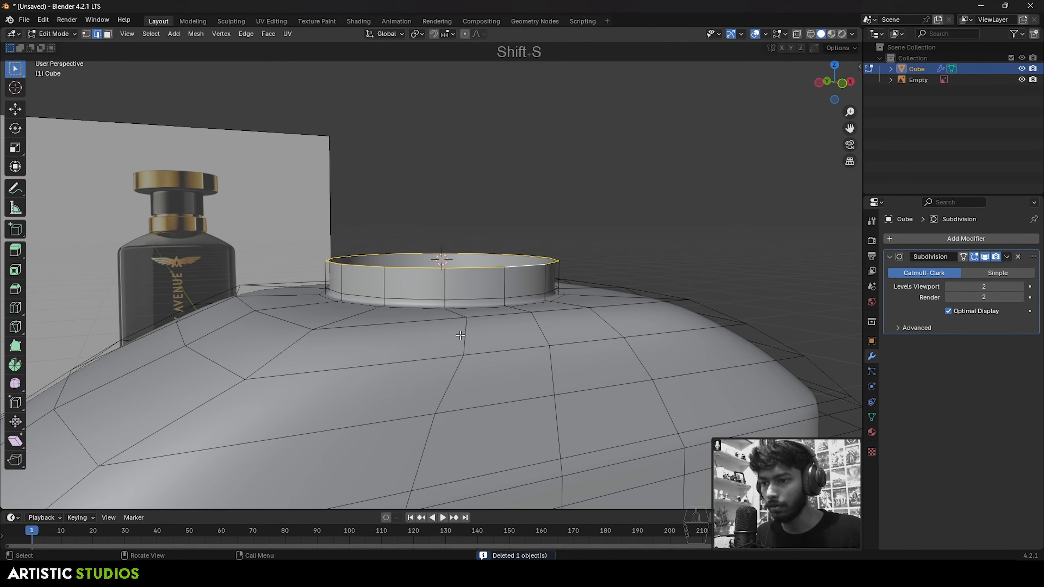
pyautogui.press('Tab')
# - In front view, add a 32-vertex mesh cylinder with 1 m radius and 2 m depth at the 3D cursor
pyautogui.press('`')
pyautogui.keyDown('shift'); pyautogui.moveTo(521, 323); pyautogui.dragTo(519, 301, button='middle'); pyautogui.keyUp('shift')
pyautogui.hotkey('shift', 'a')
pyautogui.moveTo(460, 251)
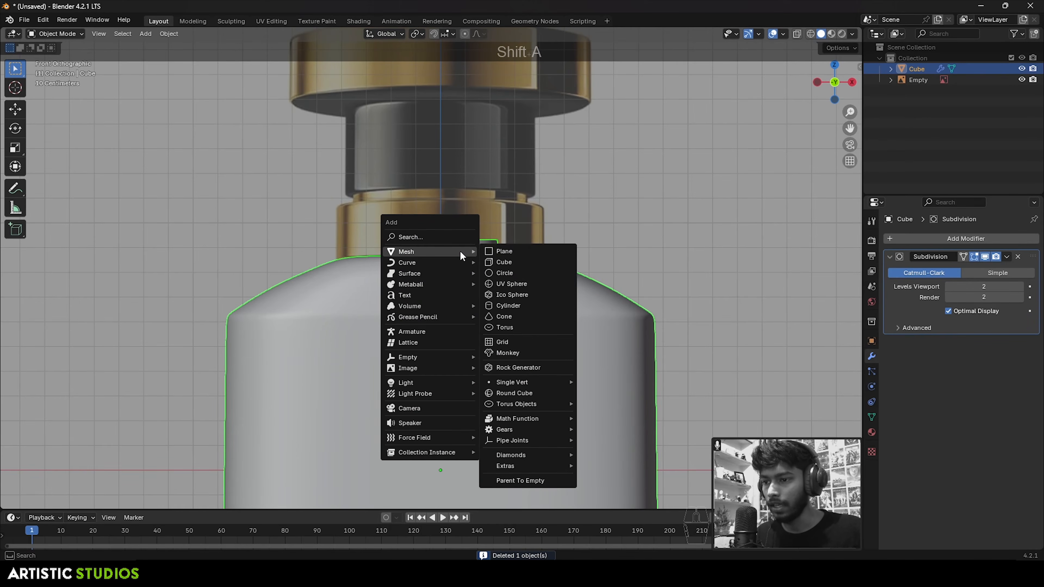
pyautogui.click(508, 306)
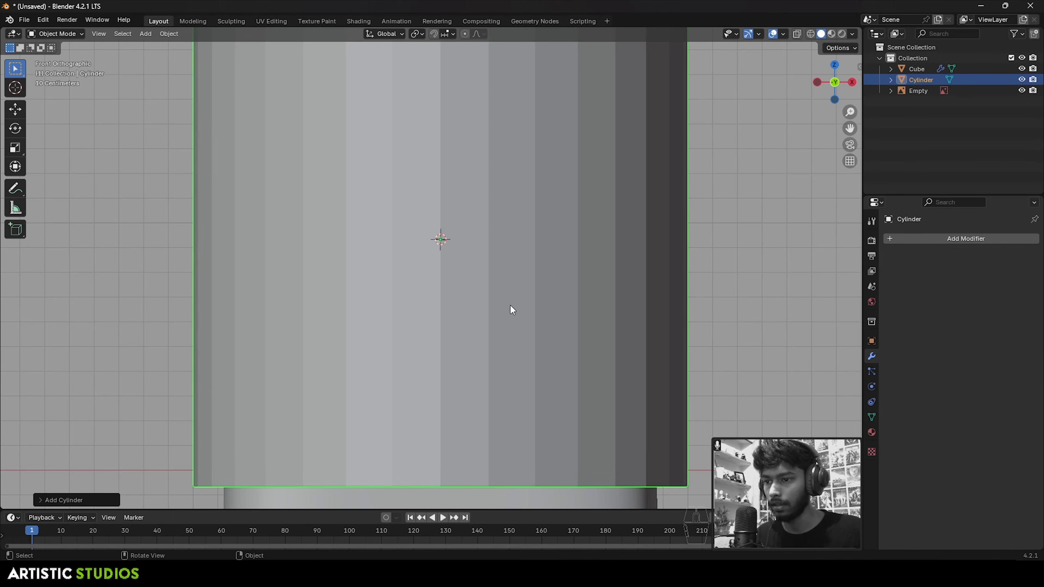
pyautogui.click(79, 495)
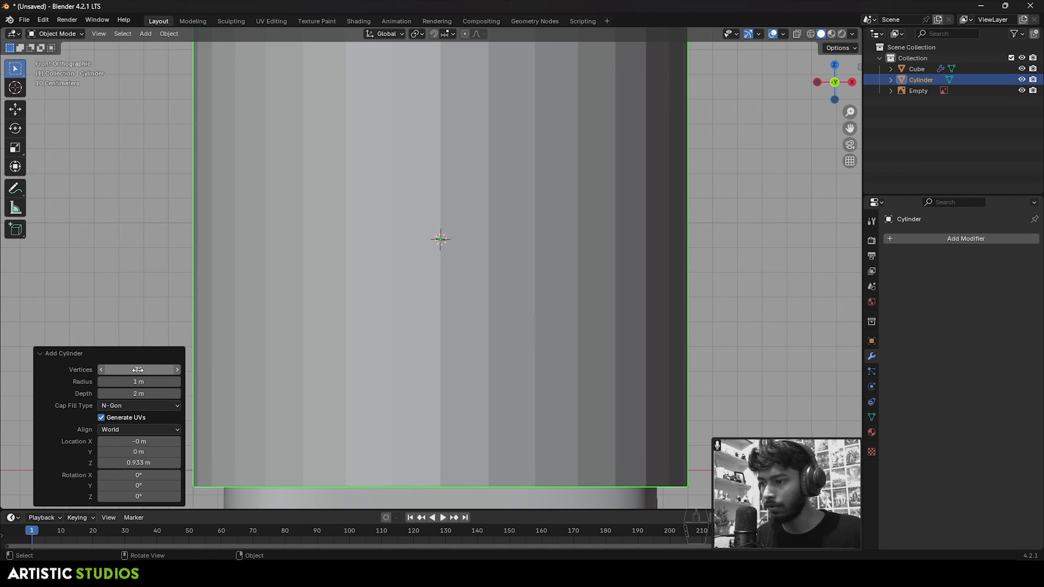
# - In wireframe edit mode, scale the whole cylinder to about 0.42 so its width matches the reference's gold collar
pyautogui.scroll(-3, 504, 298)
pyautogui.press('z')
pyautogui.scroll(1, 492, 282)
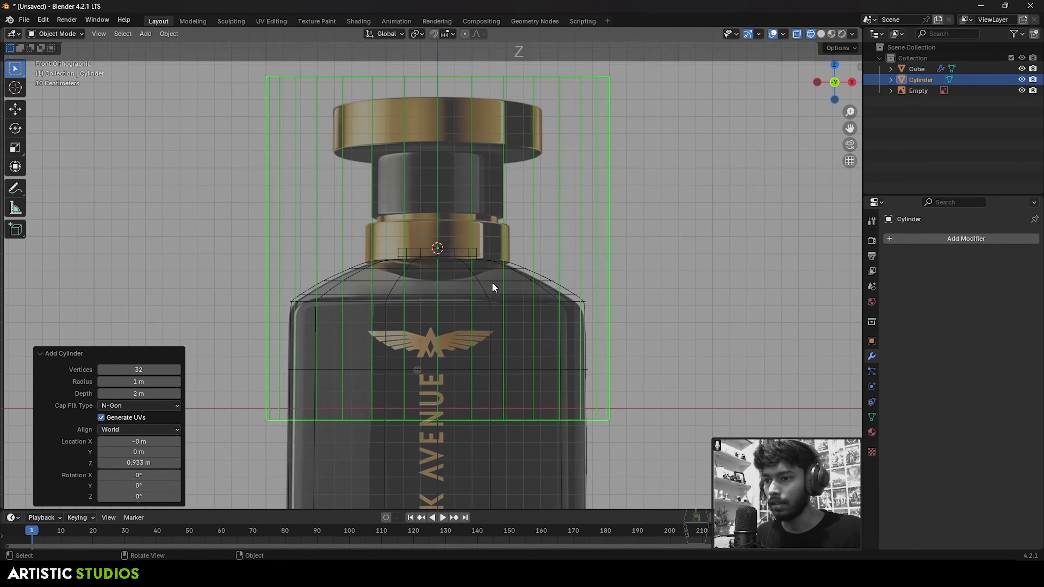
pyautogui.press('Tab')
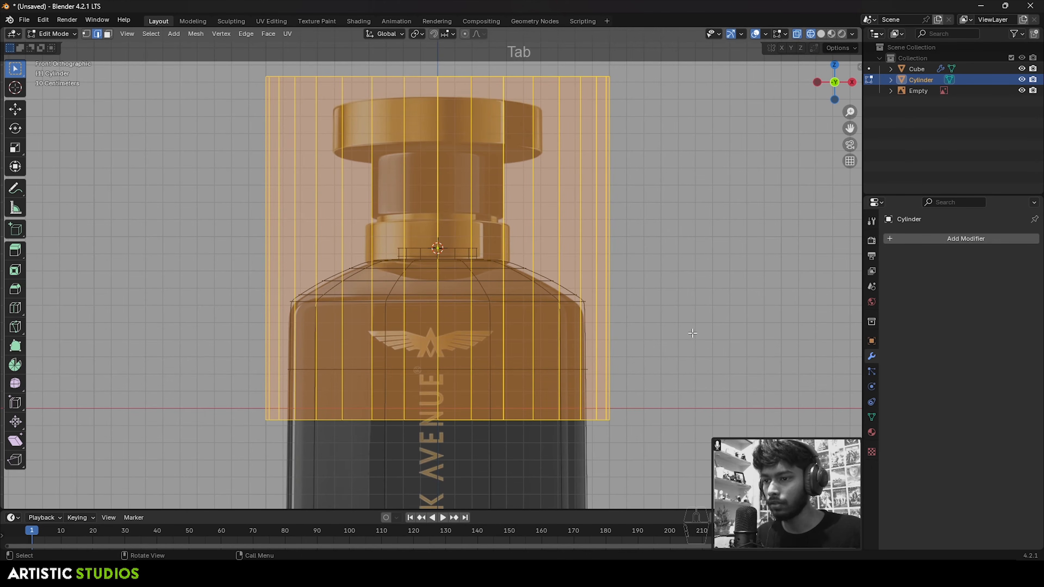
pyautogui.press('s')
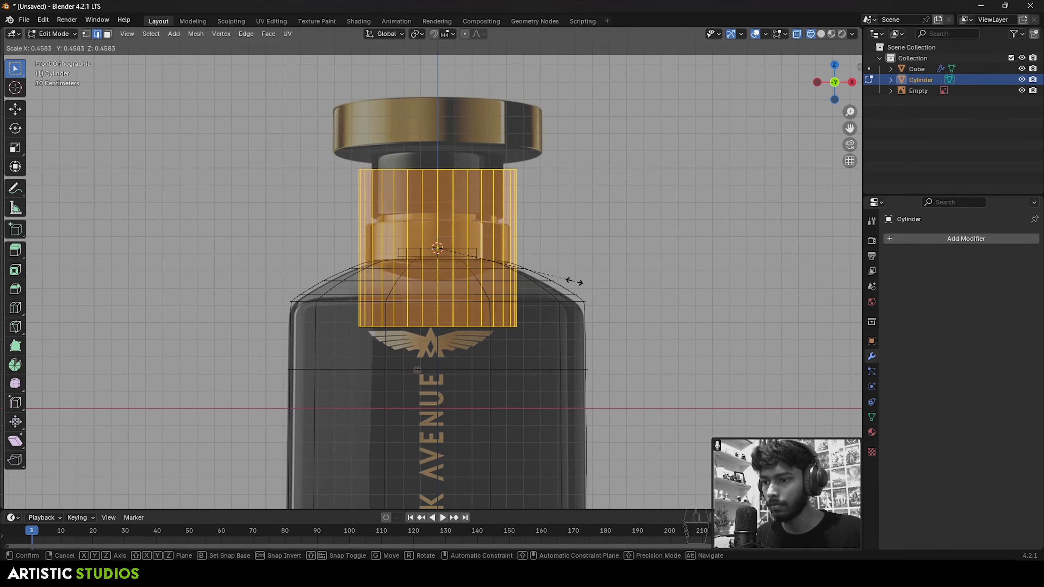
pyautogui.click(531, 261)
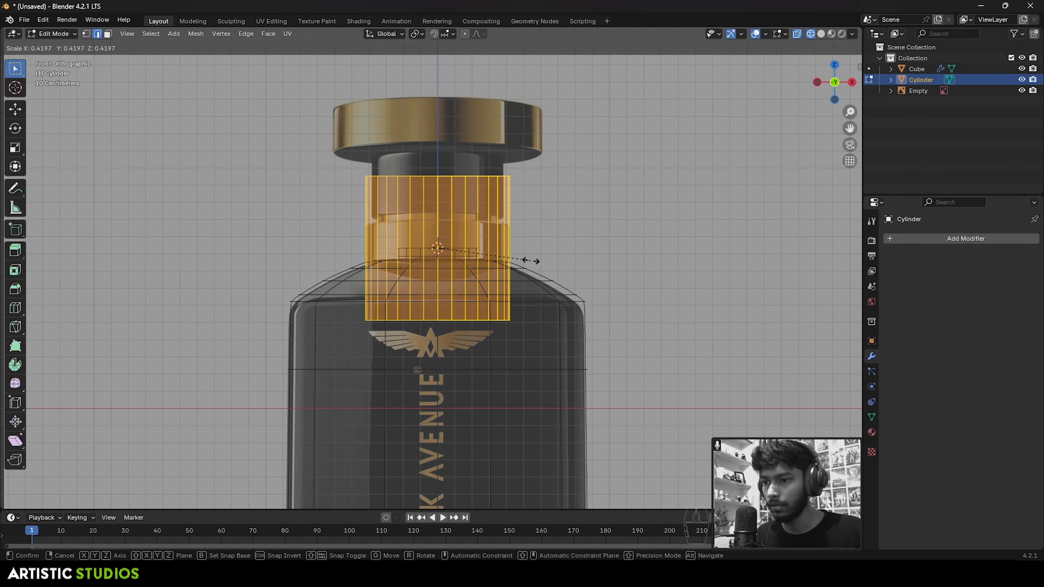
# - Raise the cylinder's bottom vertex ring along Z by about 0.36 m so the collar's lower edge sits on the bottle's shoulder
pyautogui.scroll(1, 530, 259)
pyautogui.scroll(2, 530, 259)
pyautogui.press('1')
pyautogui.moveTo(197, 320); pyautogui.dragTo(587, 373)
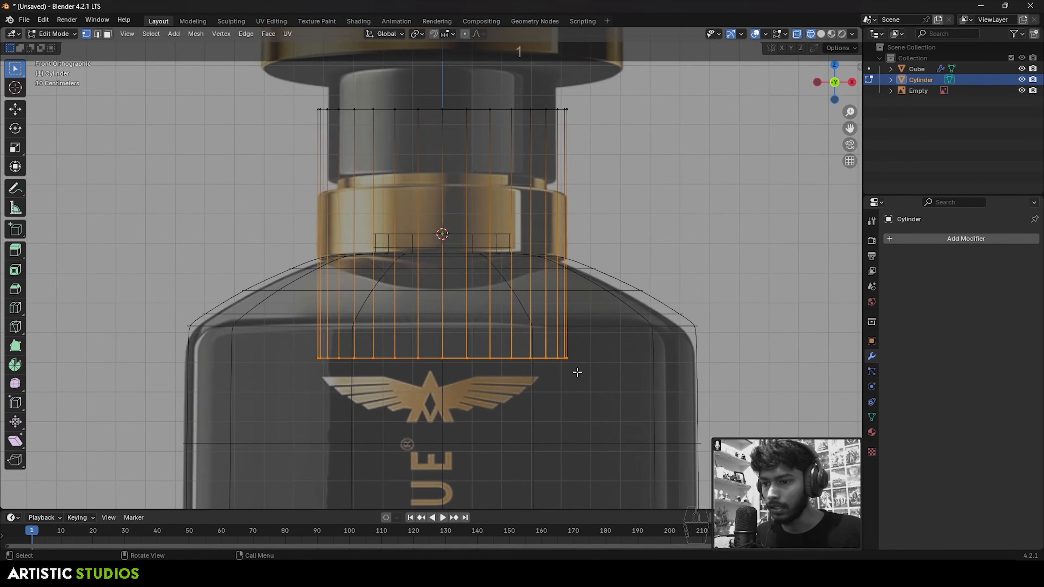
pyautogui.scroll(4, 576, 373)
pyautogui.press('g')
pyautogui.press('z')
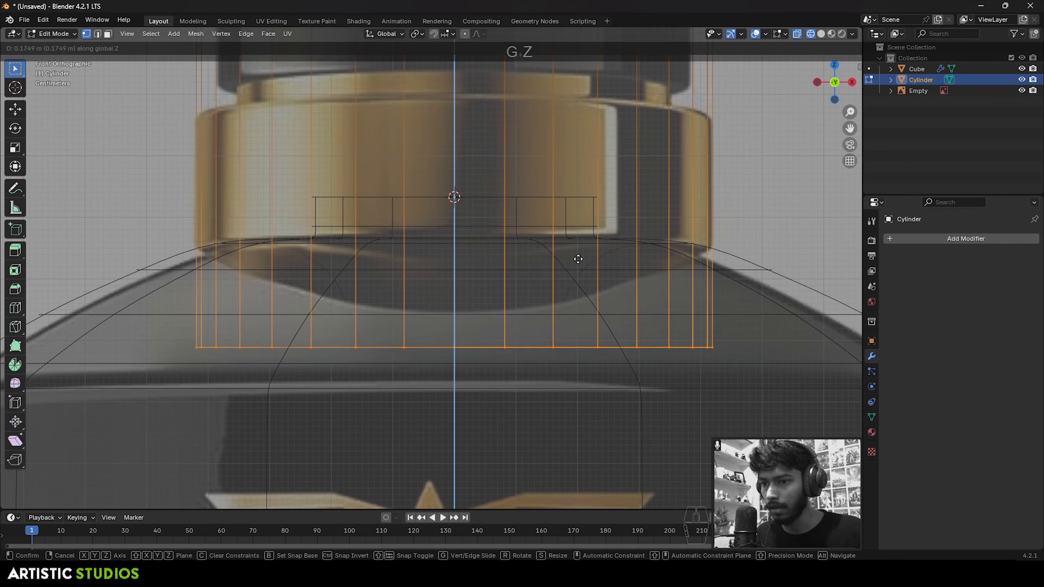
pyautogui.click(580, 150)
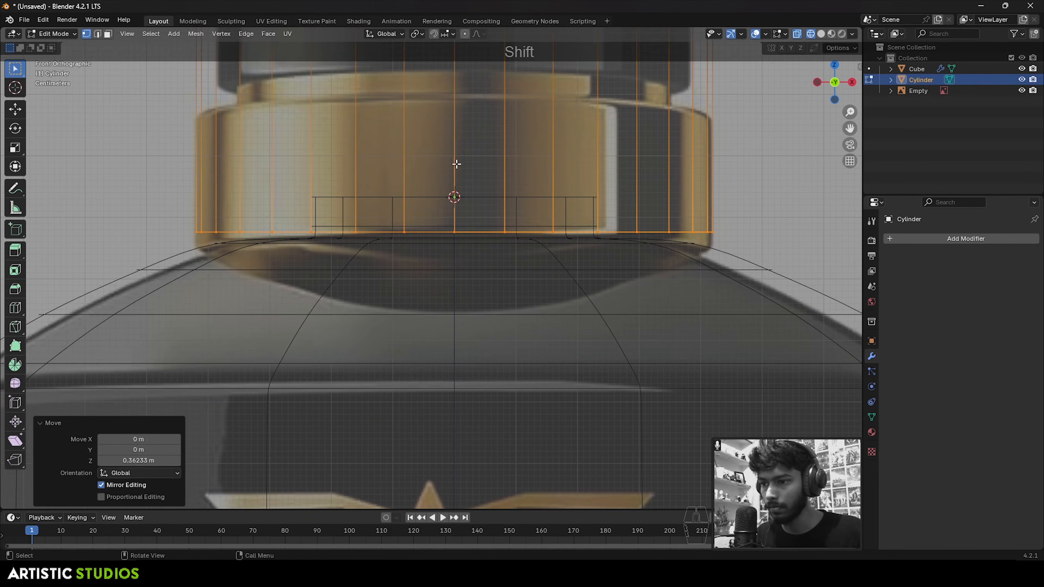
pyautogui.hotkey('shift', 'z')
pyautogui.press('g')
pyautogui.press('z')
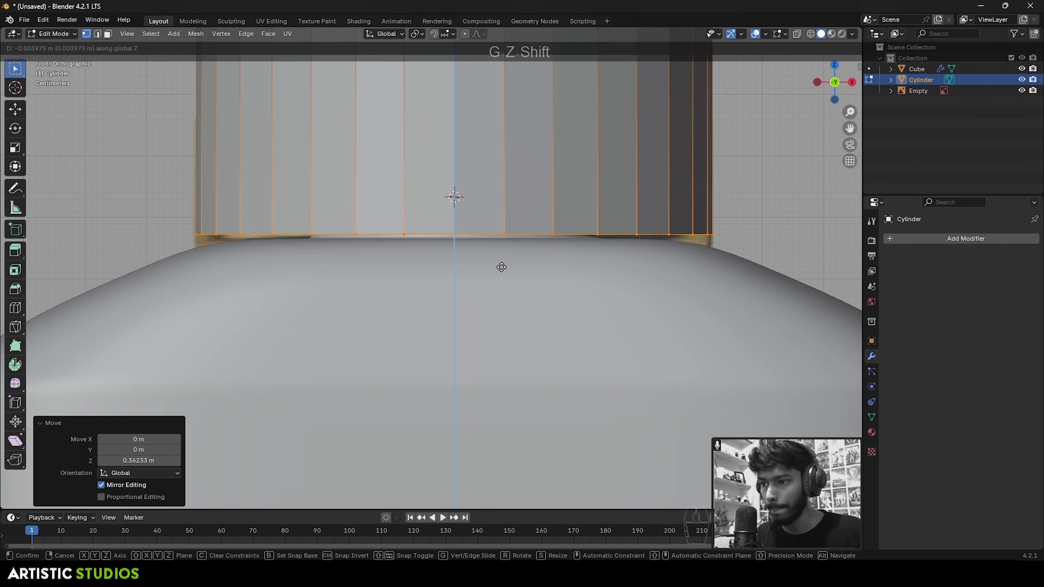
pyautogui.click(501, 267)
# - Lower the cylinder's top vertex ring along Z by about 0.27 m to the upper edge of the reference's gold collar
pyautogui.scroll(-3, 452, 263)
pyautogui.press('z')
pyautogui.keyDown('shift'); pyautogui.moveTo(321, 132); pyautogui.dragTo(320, 213, button='middle'); pyautogui.keyUp('shift')
pyautogui.scroll(2, 321, 213)
pyautogui.moveTo(230, 77); pyautogui.dragTo(651, 161)
pyautogui.press('g')
pyautogui.press('z')
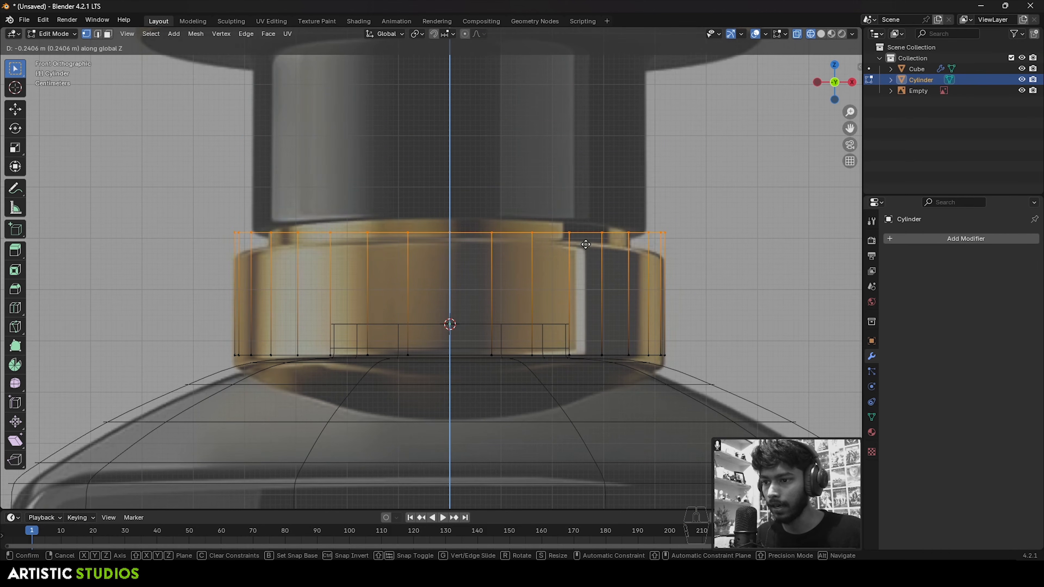
pyautogui.press('shift')
pyautogui.click(586, 315)
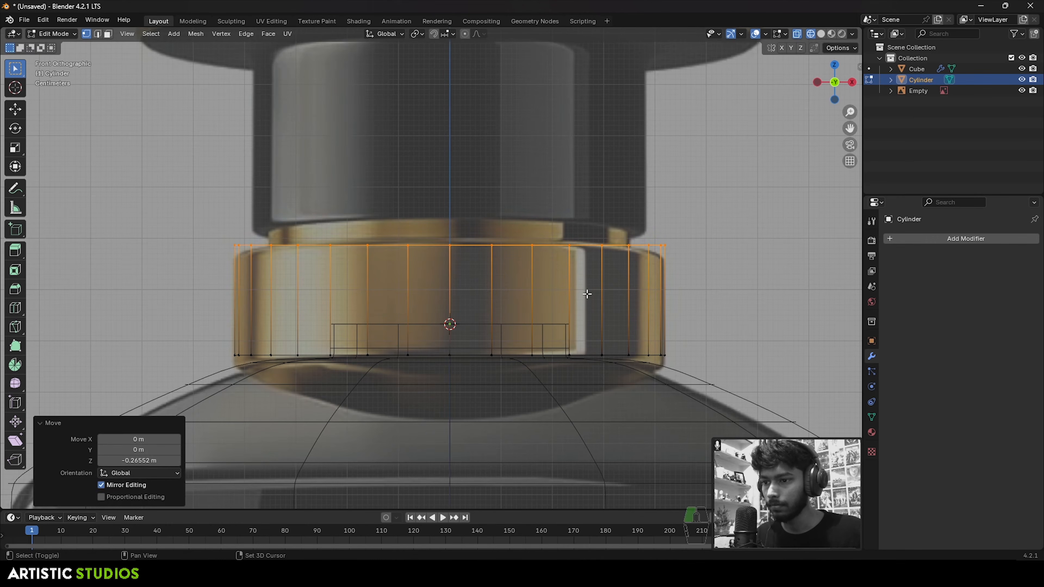
# - Inset the collar's top face by about 0.053 m
pyautogui.scroll(-3, 452, 288)
pyautogui.scroll(4, 162, 221)
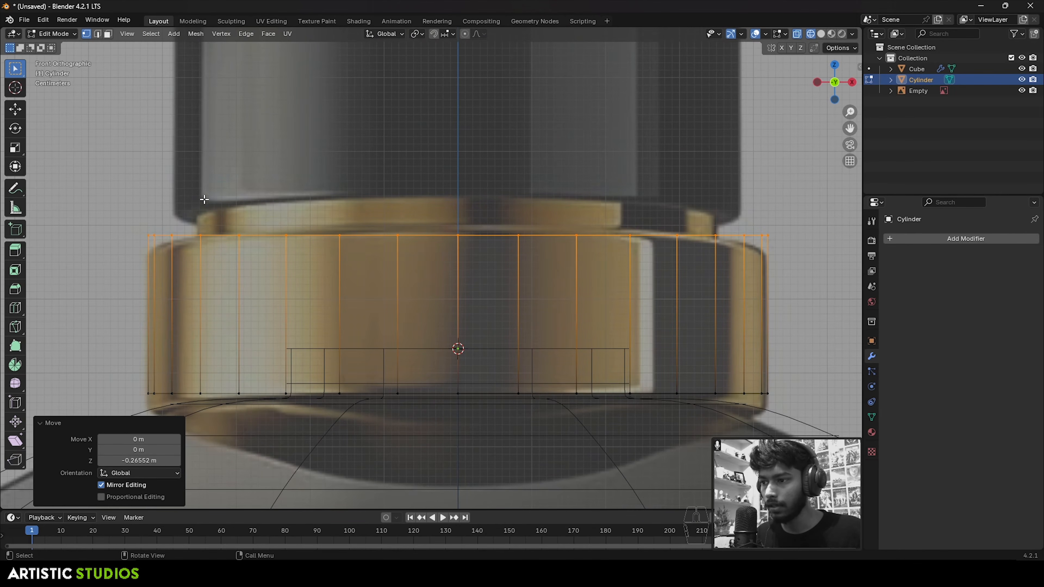
pyautogui.scroll(-4, 205, 217)
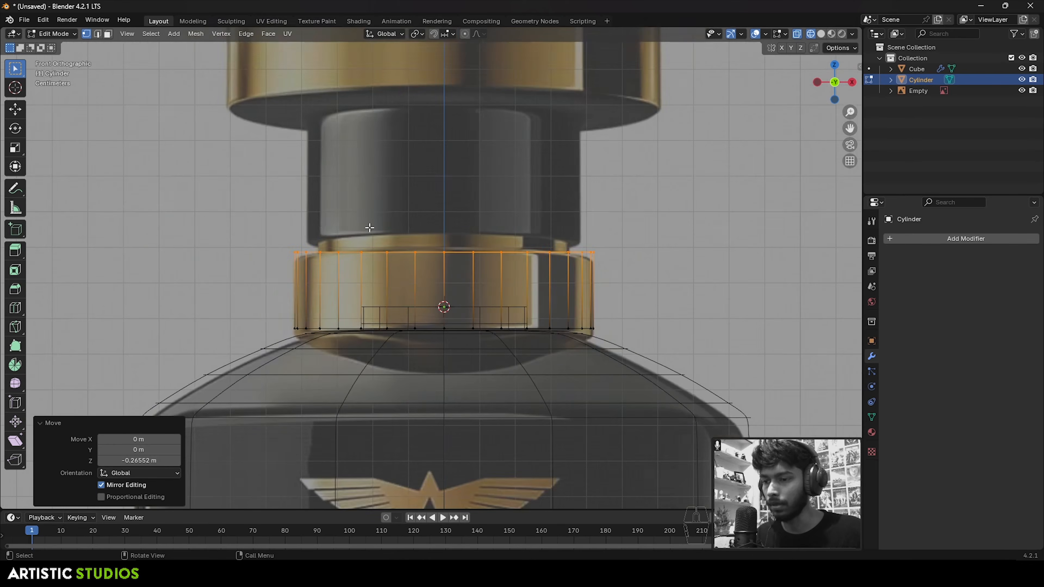
pyautogui.moveTo(206, 217); pyautogui.dragTo(493, 255, button='middle')
pyautogui.scroll(2, 519, 259)
pyautogui.press('i')
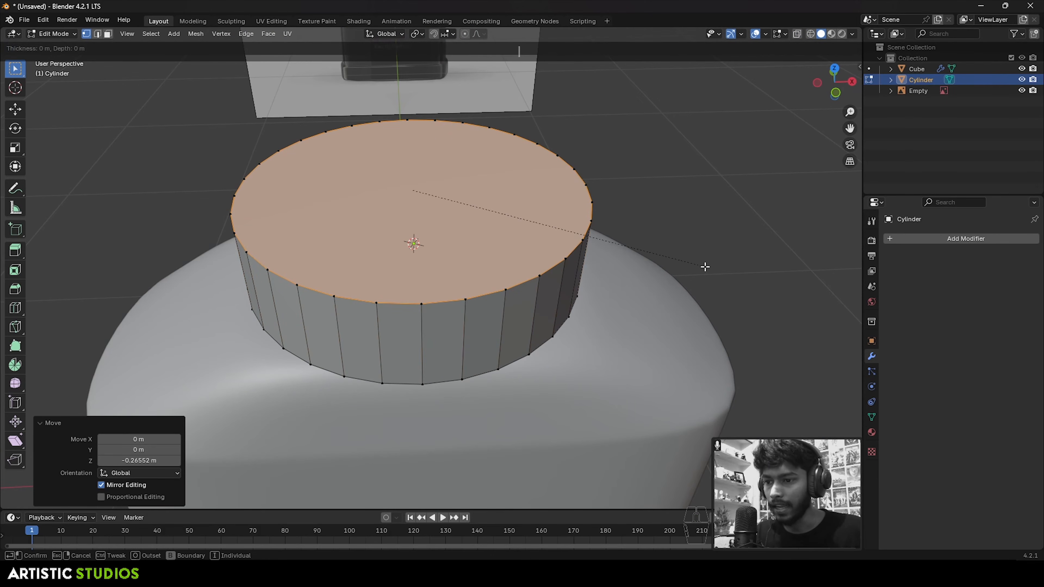
pyautogui.click(685, 260)
# - In front view, extrude the inset face up about 0.038 m to form the thin gold step above the collar
pyautogui.press('`')
pyautogui.click(634, 229)
pyautogui.keyDown('shift'); pyautogui.moveTo(450, 185); pyautogui.dragTo(468, 247, button='middle'); pyautogui.keyUp('shift')
pyautogui.scroll(3, 468, 248)
pyautogui.press('e')
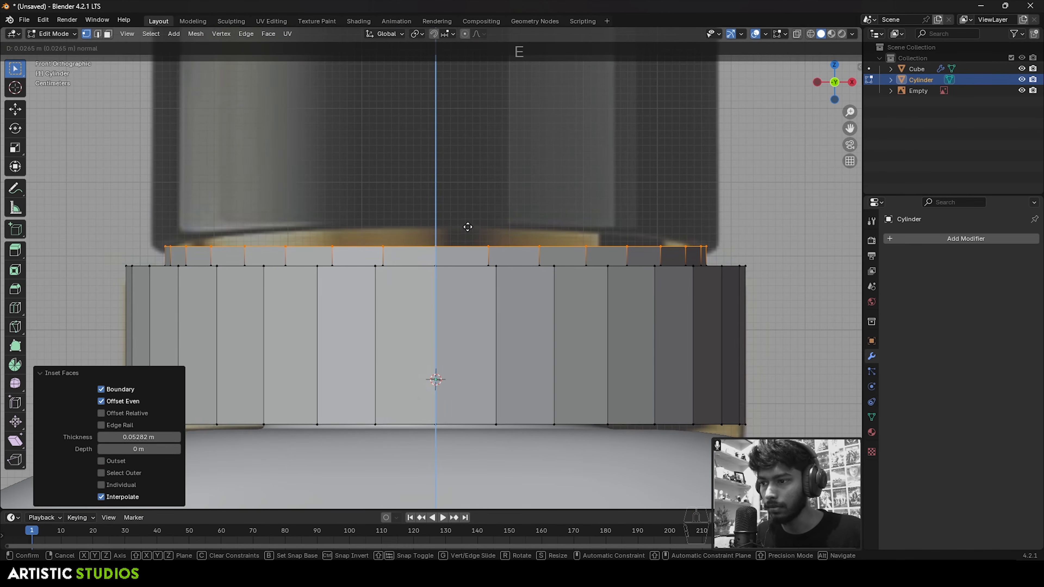
pyautogui.click(466, 216)
pyautogui.scroll(-3, 451, 222)
pyautogui.moveTo(450, 221); pyautogui.dragTo(466, 243, button='middle')
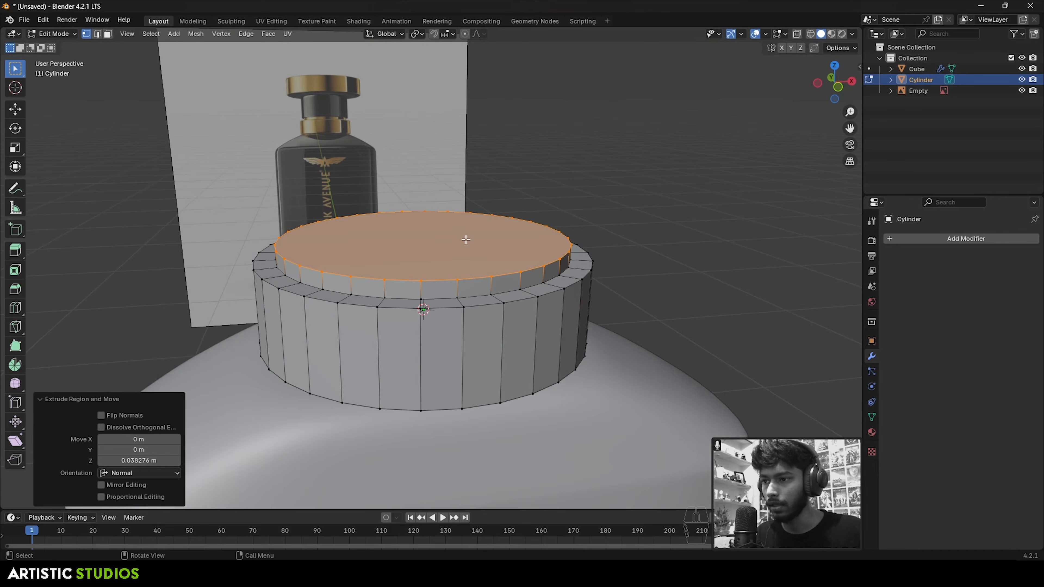
# - Separate the selected top face of the collar step into its own object and put that disc into edit mode
pyautogui.press('KP_1')
pyautogui.press('Tab')
pyautogui.press('z')
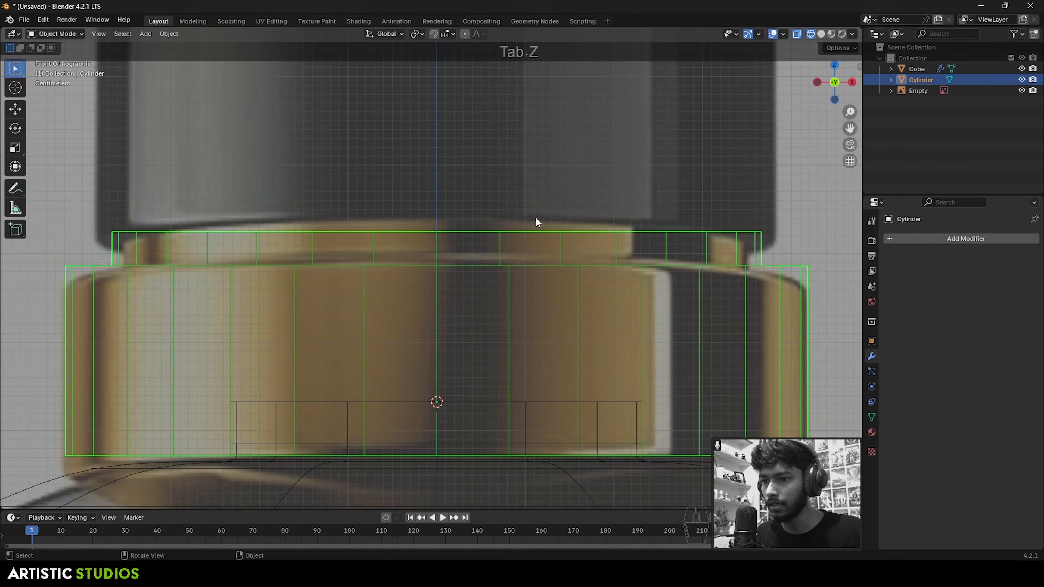
pyautogui.scroll(-3, 731, 244)
pyautogui.press('z')
pyautogui.moveTo(535, 245); pyautogui.dragTo(566, 233, button='middle')
pyautogui.press('Tab')
pyautogui.press('p')
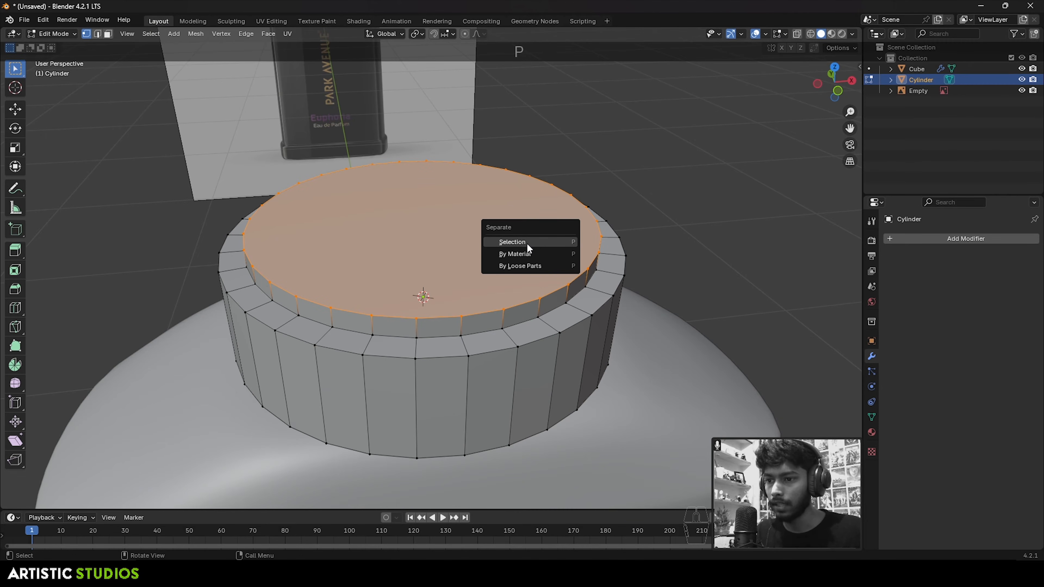
pyautogui.click(557, 243)
pyautogui.press('Tab')
pyautogui.click(515, 246)
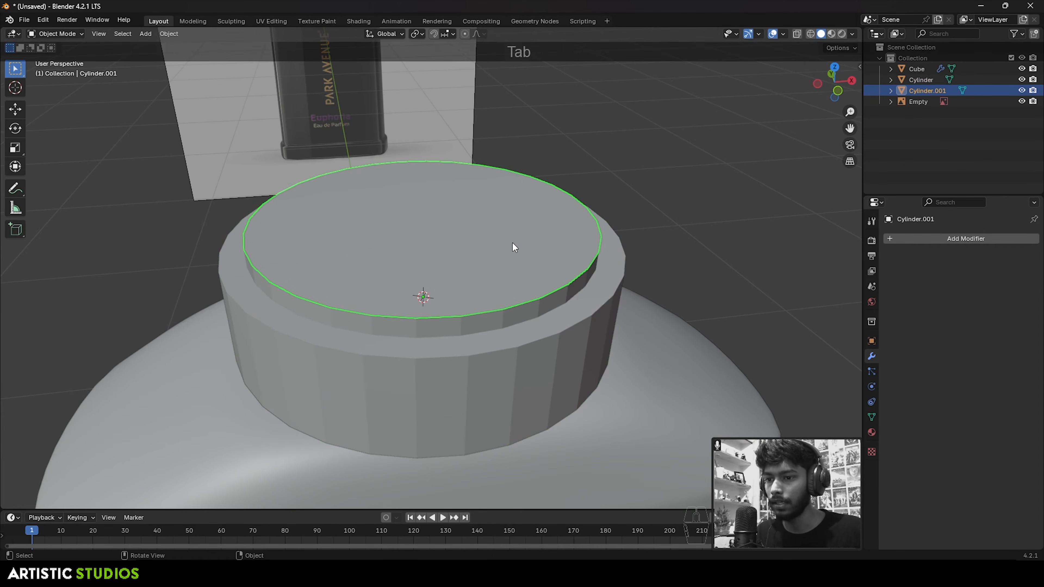
pyautogui.moveTo(513, 241); pyautogui.dragTo(570, 241, button='middle')
pyautogui.press('Tab')
pyautogui.press('Tab')
pyautogui.press('Tab')
pyautogui.press('Tab')
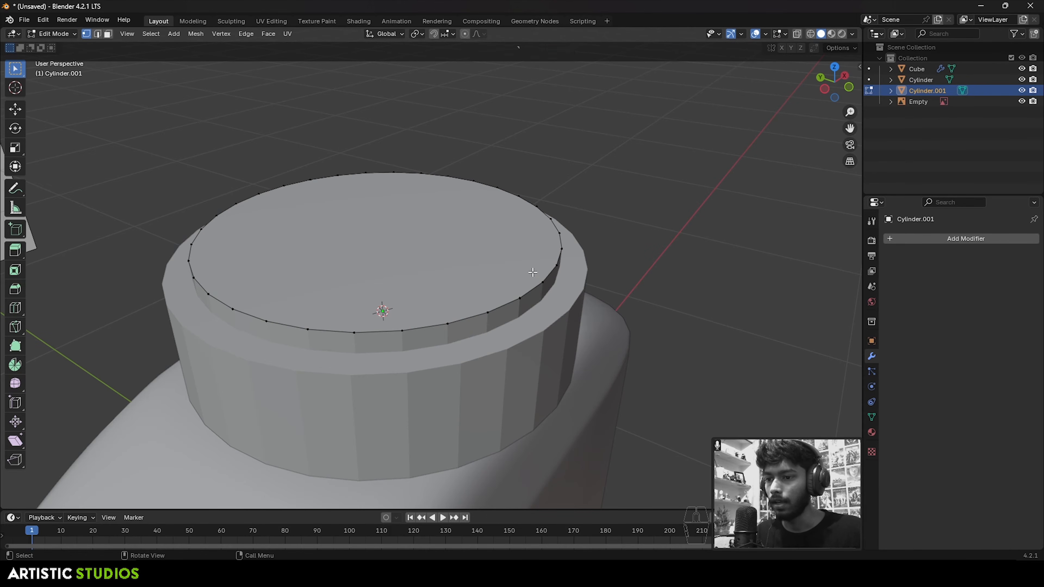
# - In front view, try scaling the separated disc by about 1.049 to match the width of the reference's dark neck
pyautogui.press('KP_1')
pyautogui.scroll(2, 570, 230)
pyautogui.press('s')
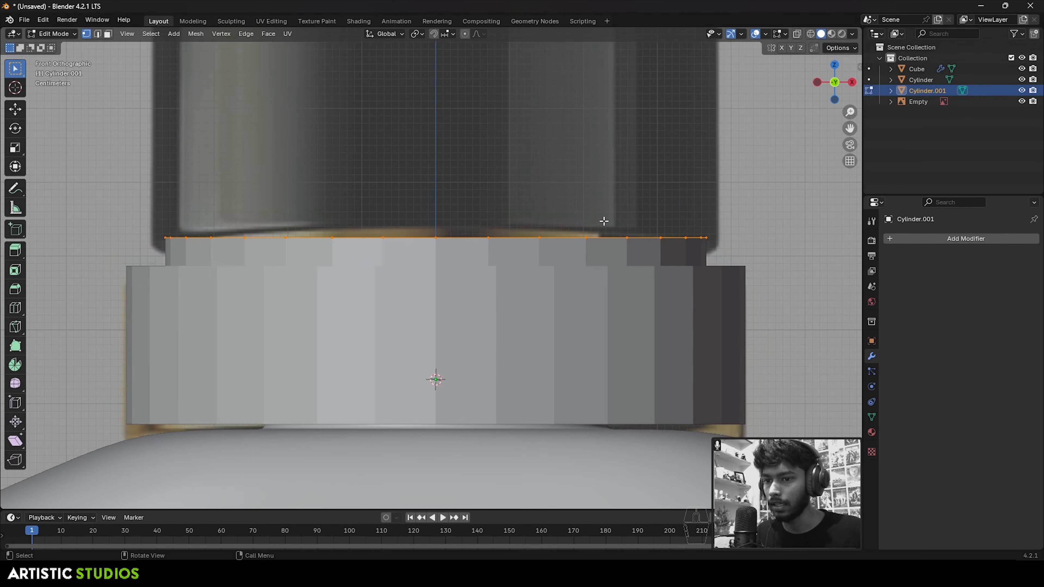
pyautogui.click(685, 205)
# - Undo the disc's last scaling and scale it by about 1.029 so it overhangs the collar step slightly
pyautogui.scroll(-3, 658, 235)
pyautogui.moveTo(627, 263)
pyautogui.mouseDown(button='middle')
pyautogui.moveTo(610, 306)
pyautogui.moveTo(496, 216)
pyautogui.moveTo(565, 249)
pyautogui.mouseUp(button='middle')
pyautogui.scroll(2, 611, 306)
pyautogui.press('z')
pyautogui.press('z')
pyautogui.scroll(4, 565, 250)
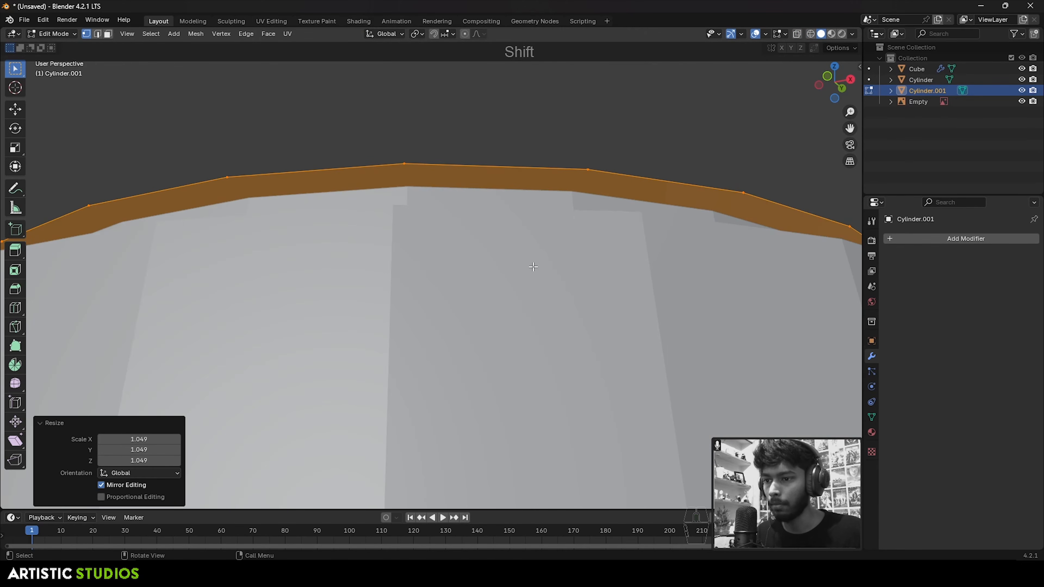
pyautogui.hotkey('ctrl', 'z')
pyautogui.click(587, 206)
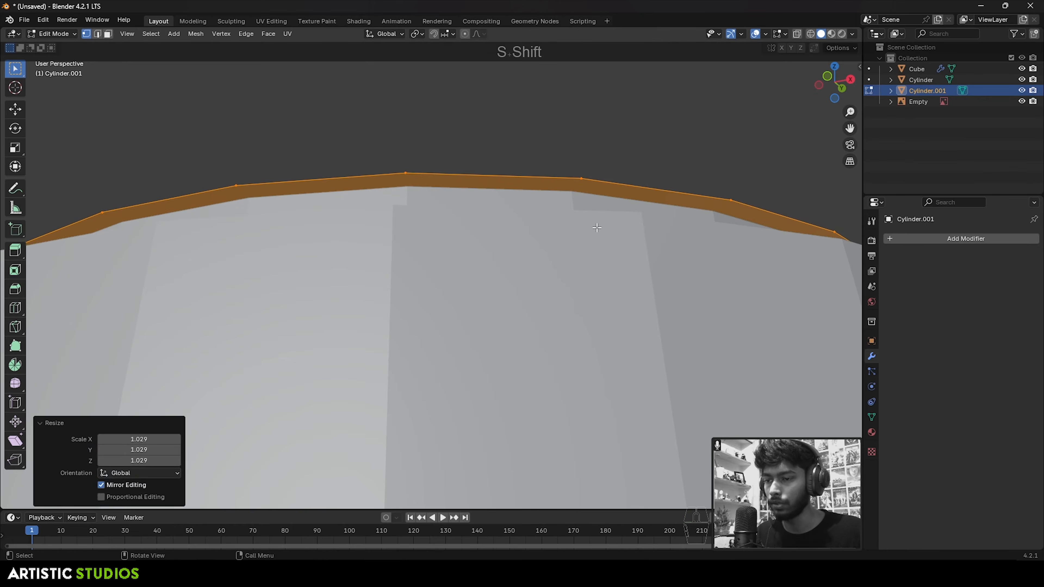
# - In front view, extrude the disc up about 0.35 m to form the dark neck below the cap
pyautogui.press('`')
pyautogui.keyDown('shift'); pyautogui.moveTo(483, 214); pyautogui.dragTo(526, 277, button='middle'); pyautogui.keyUp('shift')
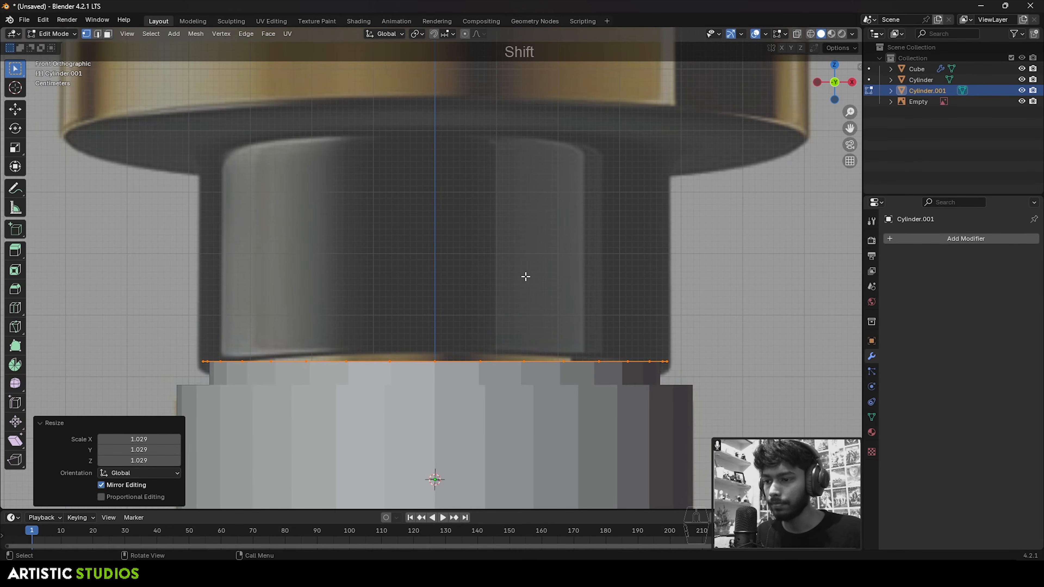
pyautogui.press('e')
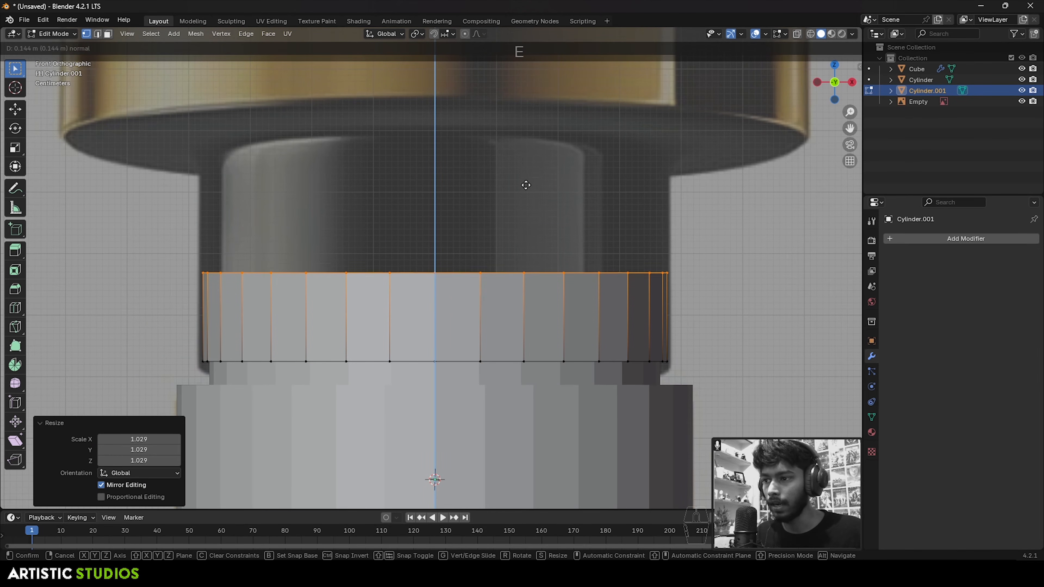
pyautogui.click(549, 63)
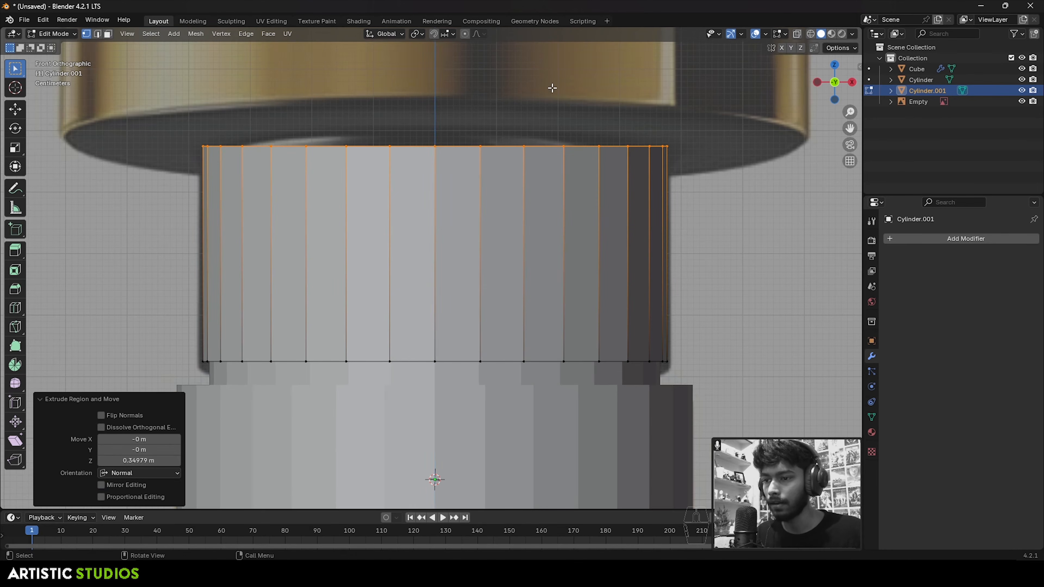
pyautogui.scroll(-5, 534, 140)
pyautogui.press('z')
pyautogui.press('z')
# - Delete the top face of the extruded neck
pyautogui.moveTo(522, 273); pyautogui.dragTo(473, 317, button='middle')
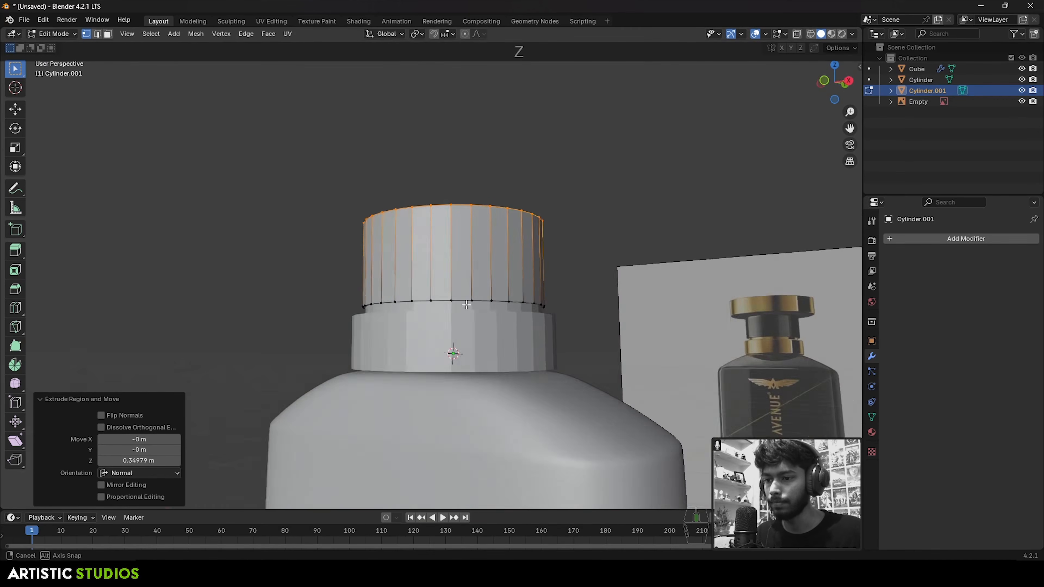
pyautogui.scroll(4, 467, 320)
pyautogui.press('x')
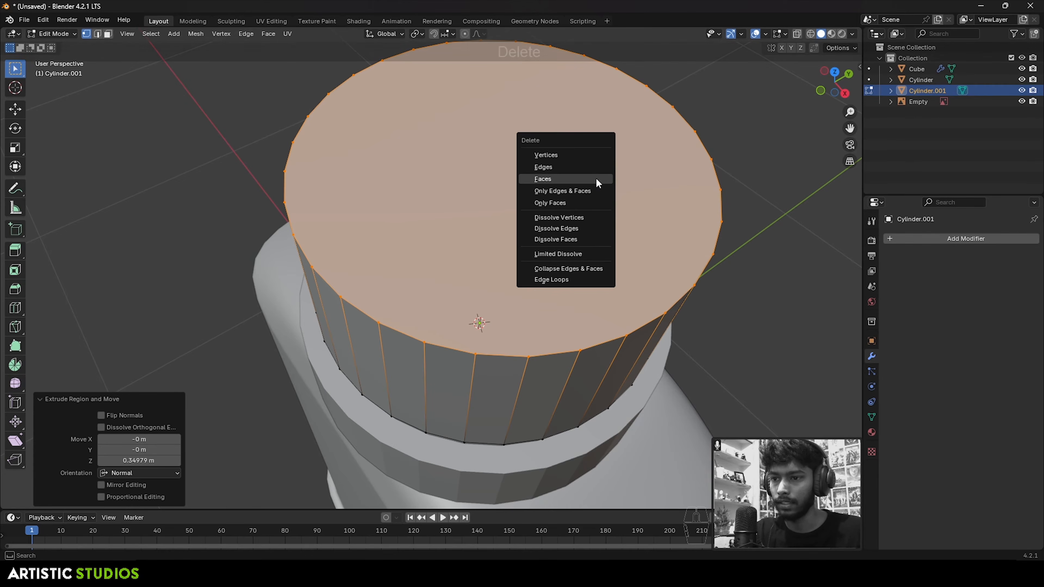
pyautogui.click(596, 178)
# - Inset the neck's bottom face by about 0.088 m and delete the inner face to leave an open ring
pyautogui.moveTo(580, 180); pyautogui.dragTo(556, 204, button='middle')
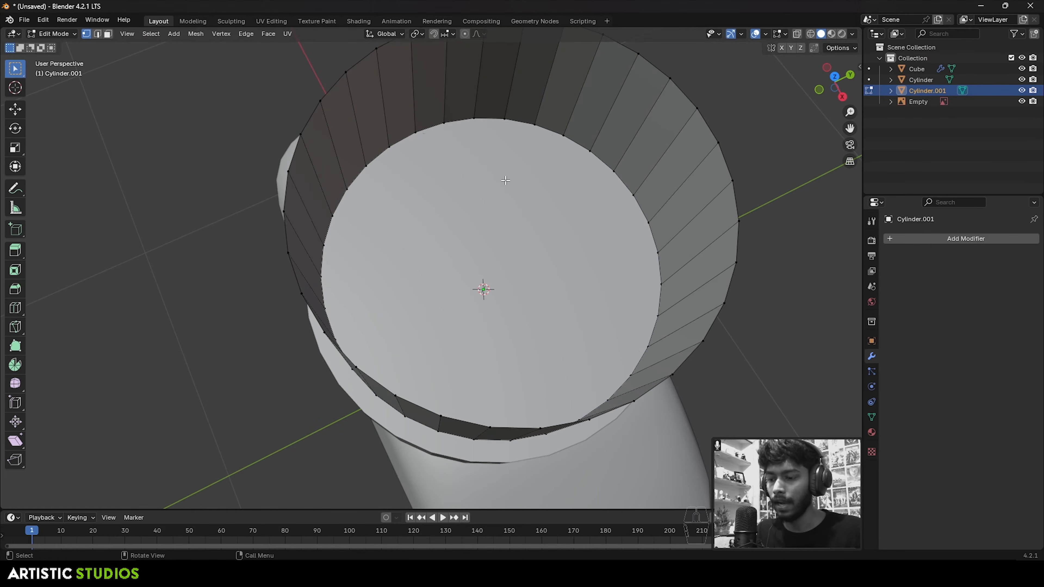
pyautogui.press('3')
pyautogui.click(530, 212)
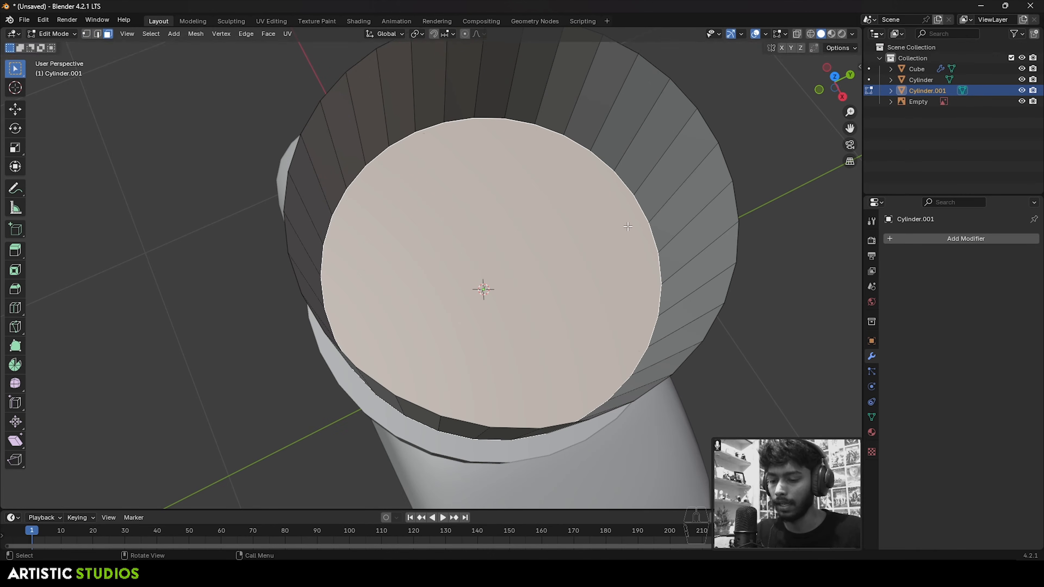
pyautogui.press('i')
pyautogui.click(732, 240)
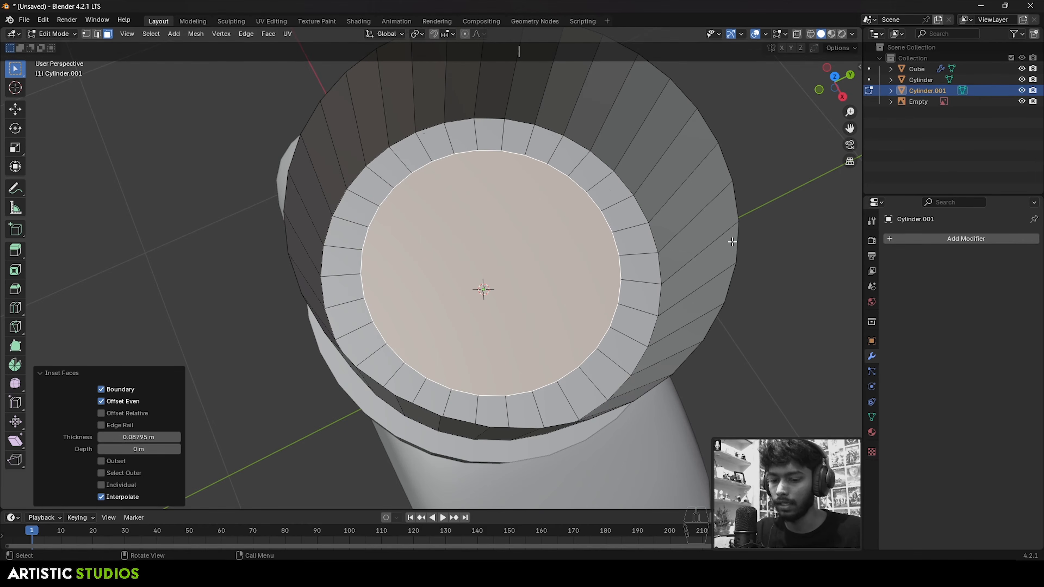
pyautogui.press('x')
pyautogui.click(732, 243)
pyautogui.scroll(-4, 576, 230)
pyautogui.moveTo(520, 218); pyautogui.dragTo(562, 185, button='middle')
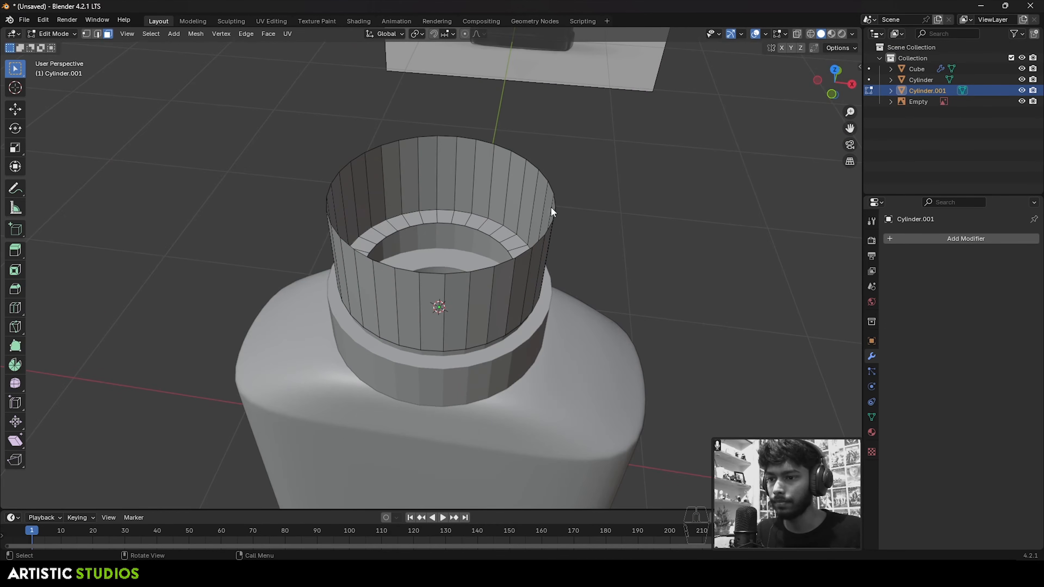
# - In see-through front view, select the neck's top vertex ring and extrude it up along Z about 0.29 m into the cap area
pyautogui.press('`')
pyautogui.click(507, 197)
pyautogui.scroll(2, 507, 196)
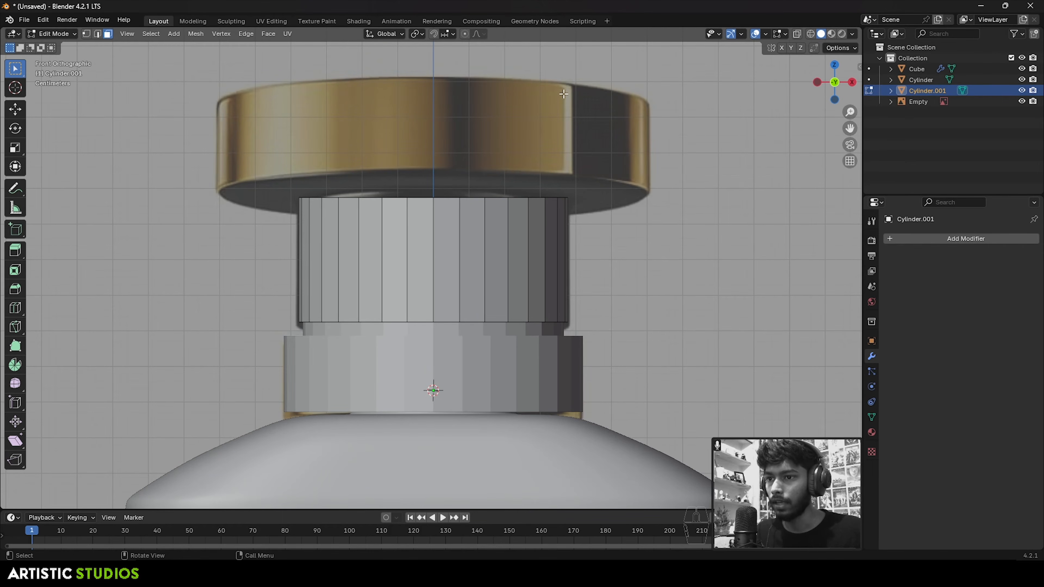
pyautogui.keyDown('shift'); pyautogui.moveTo(503, 118); pyautogui.dragTo(501, 163, button='middle'); pyautogui.keyUp('shift')
pyautogui.press('1')
pyautogui.hotkey('alt', 'z')
pyautogui.moveTo(163, 176); pyautogui.dragTo(673, 266)
pyautogui.press('g')
pyautogui.press('z')
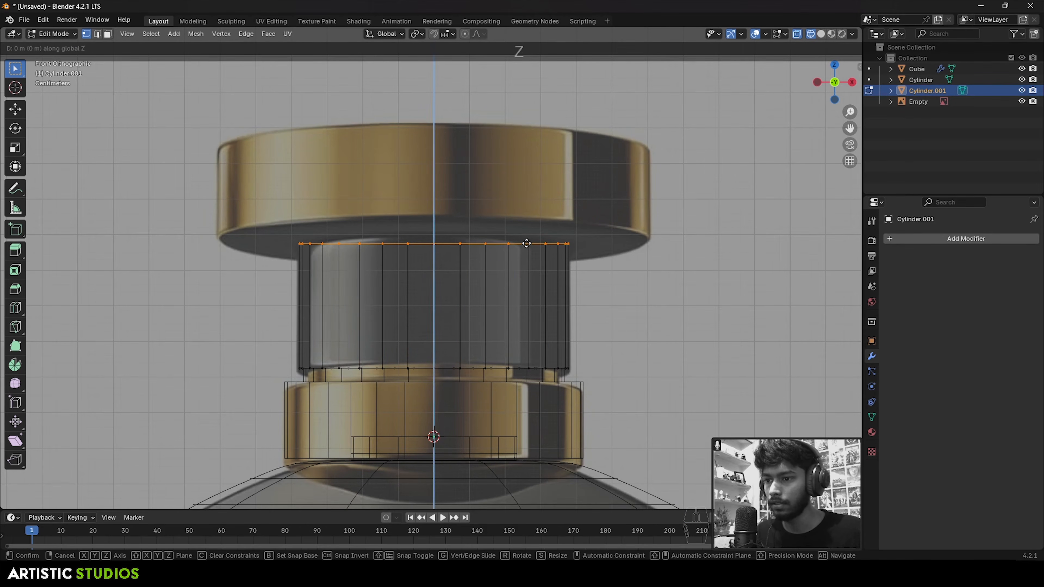
pyautogui.press('shift')
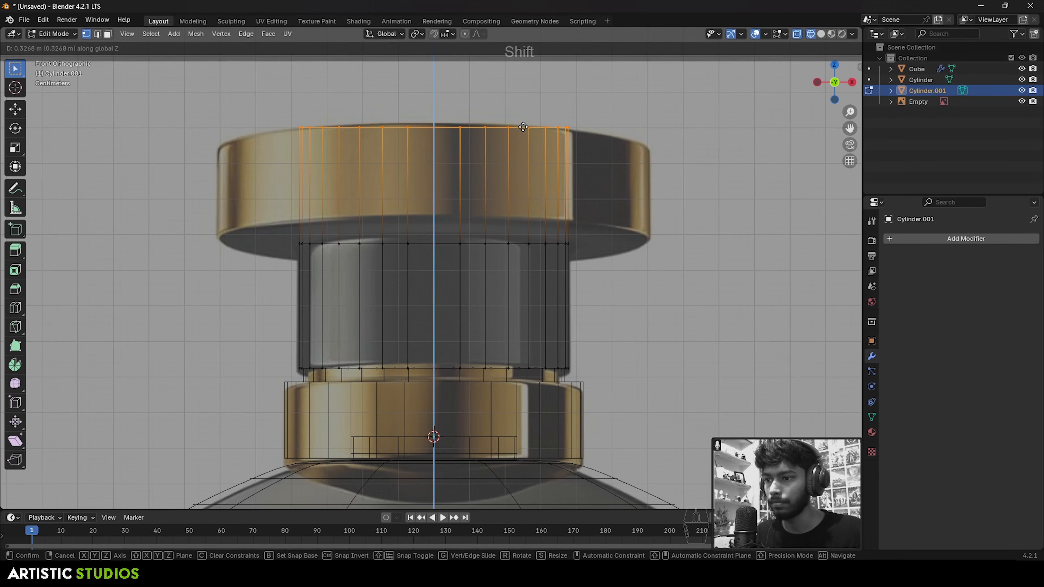
pyautogui.click(506, 246)
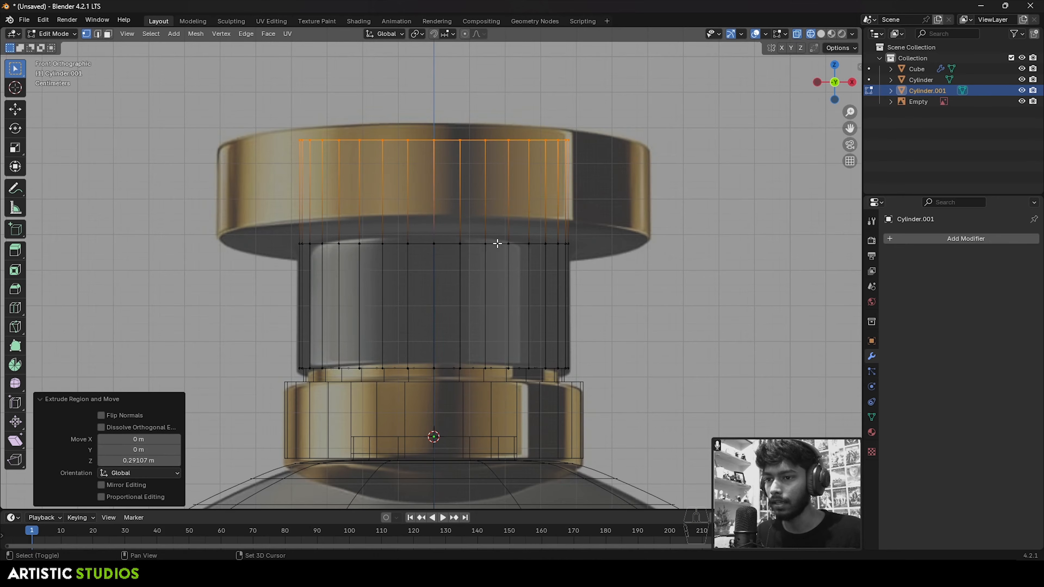
# - In object mode, move the reference image down along Z to about -0.078 m
pyautogui.press('Tab')
pyautogui.click(645, 186)
pyautogui.press('g')
pyautogui.press('z')
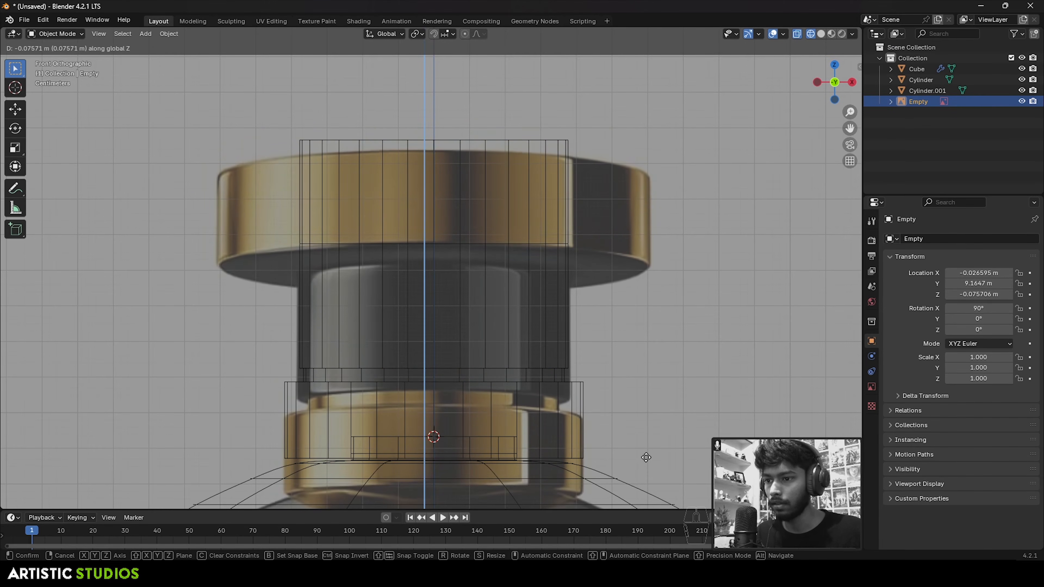
pyautogui.click(639, 384)
# - Lower the neck's top vertex ring along Z by about 0.03 m in edit mode and return to solid shading
pyautogui.click(379, 144)
pyautogui.press('Tab')
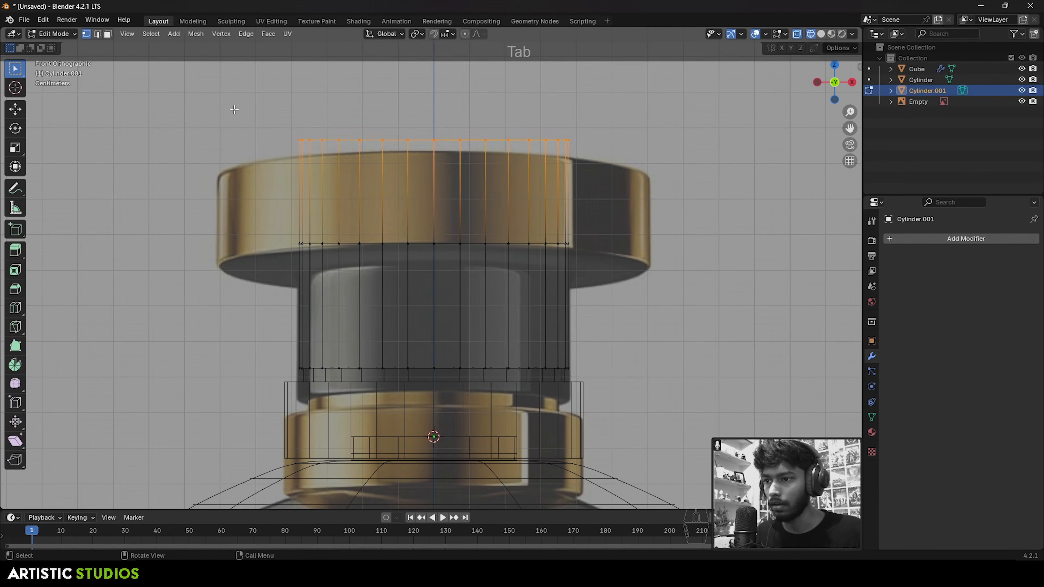
pyautogui.press('g')
pyautogui.press('z')
pyautogui.keyDown('shift'); pyautogui.click(706, 263); pyautogui.keyUp('shift')
pyautogui.hotkey('shift', 'z')
pyautogui.scroll(-4, 705, 264)
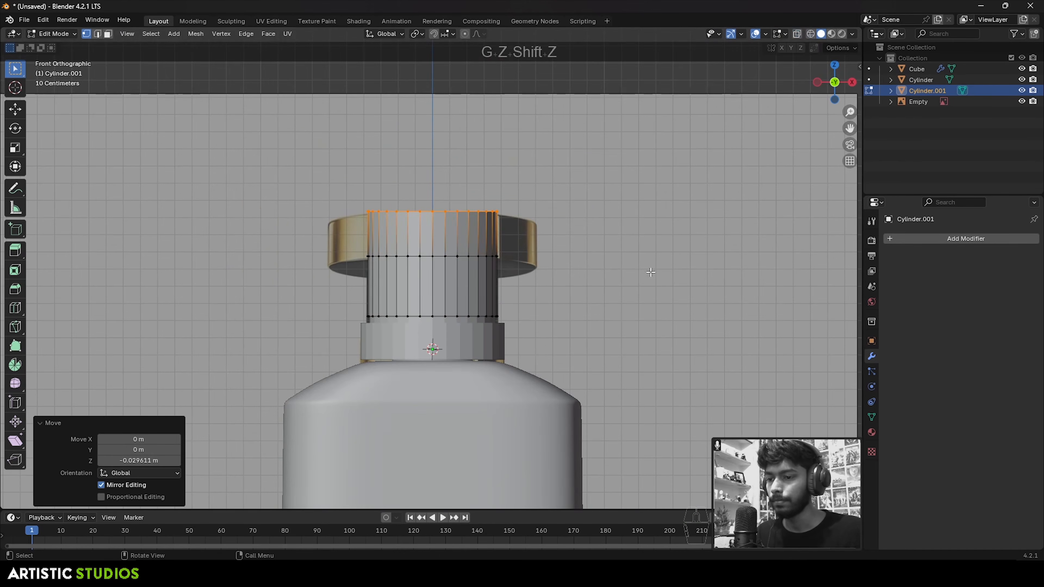
pyautogui.press('Tab')
pyautogui.click(612, 267)
pyautogui.press('g')
pyautogui.click(611, 250)
pyautogui.scroll(3, 502, 230)
pyautogui.hotkey('ctrl', 'z')
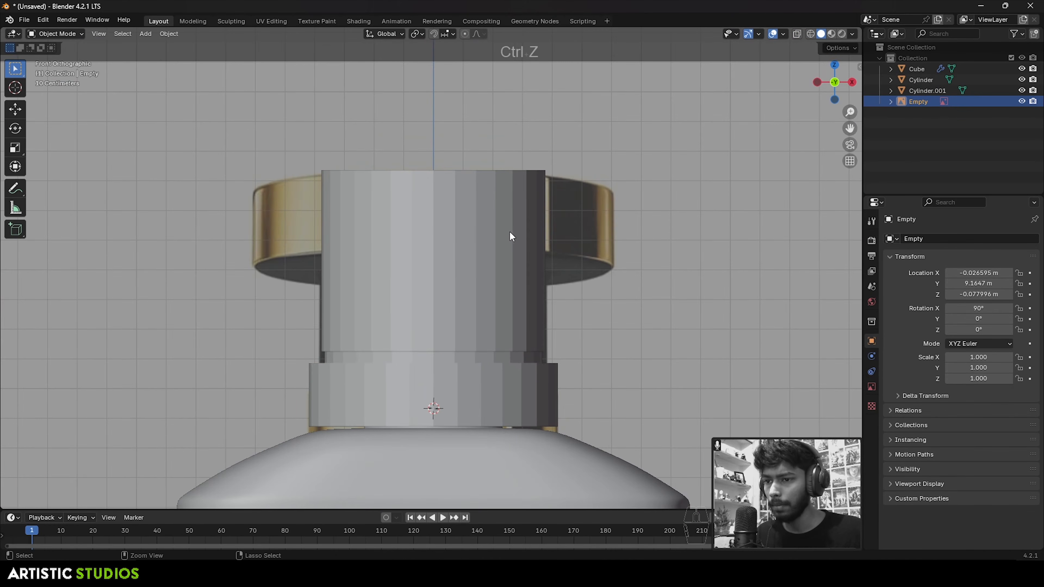
# - Extrude the neck's upper band of faces outward along normals to the cap width in the reference image
pyautogui.click(484, 214)
pyautogui.press('Tab')
pyautogui.moveTo(484, 213); pyautogui.dragTo(515, 215, button='middle')
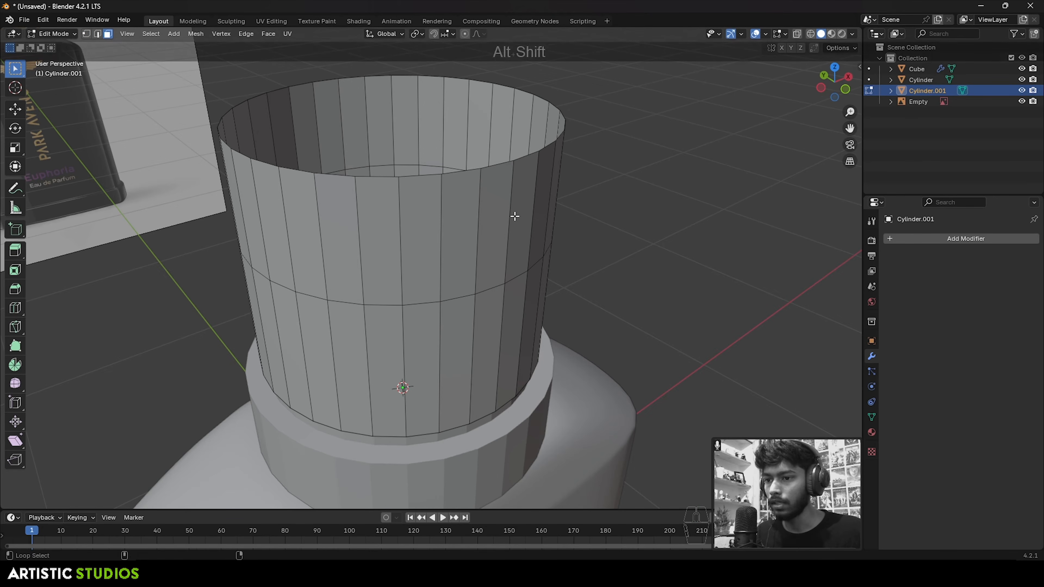
pyautogui.keyDown('alt'); pyautogui.keyDown('shift'); pyautogui.click(512, 215); pyautogui.keyUp('shift'); pyautogui.keyUp('alt')
pyautogui.scroll(-4, 493, 218)
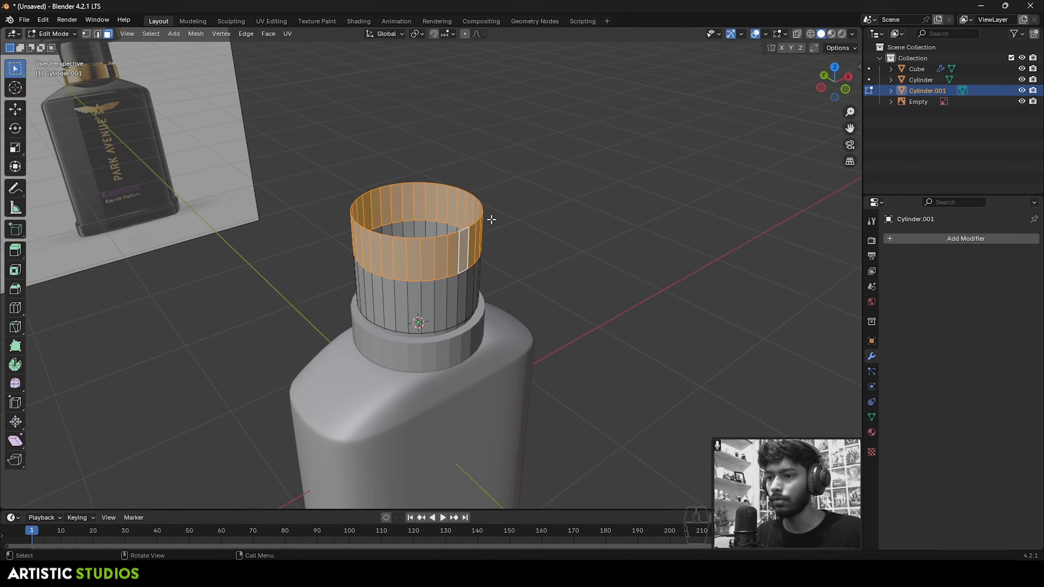
pyautogui.press('KP_1')
pyautogui.hotkey('alt', 'e')
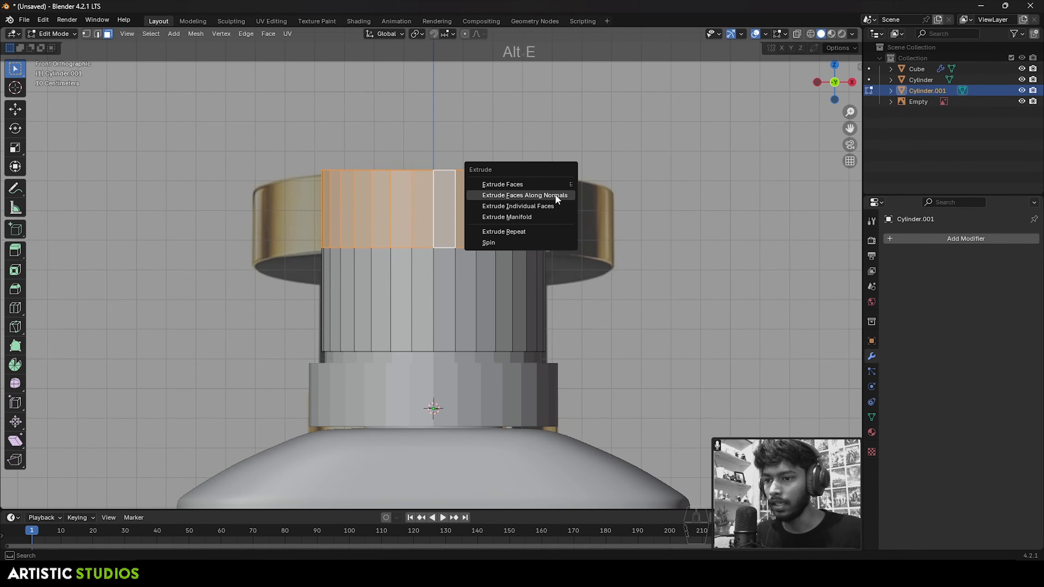
pyautogui.click(557, 196)
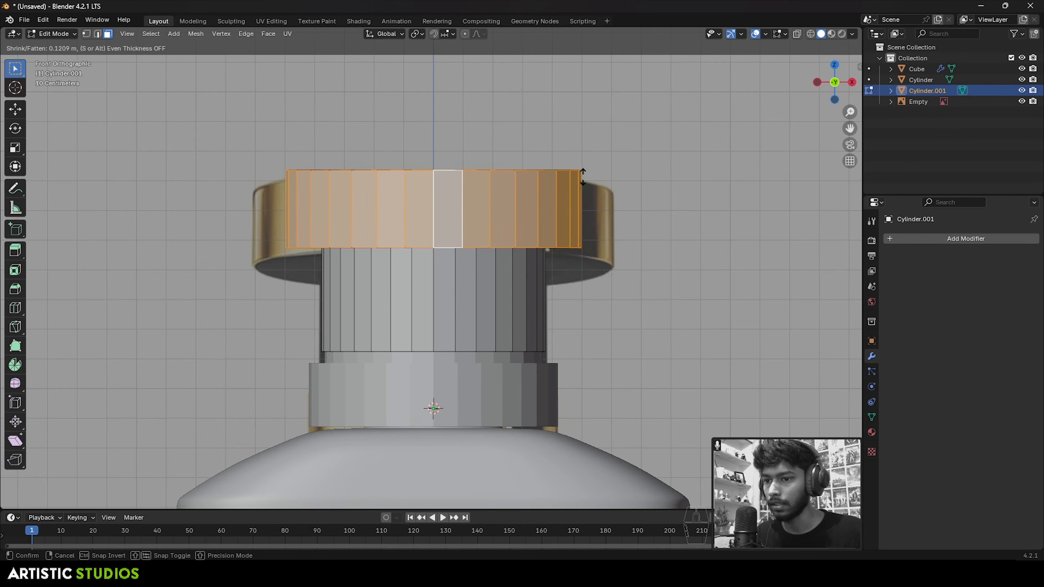
pyautogui.click(608, 160)
# - Fill the open inner edge loop on top of the cap with a face
pyautogui.scroll(-3, 600, 168)
pyautogui.moveTo(598, 171); pyautogui.dragTo(636, 226, button='middle')
pyautogui.scroll(1, 665, 225)
pyautogui.click(706, 225)
pyautogui.scroll(3, 674, 205)
pyautogui.keyDown('shift'); pyautogui.moveTo(646, 165); pyautogui.dragTo(612, 244, button='middle'); pyautogui.keyUp('shift')
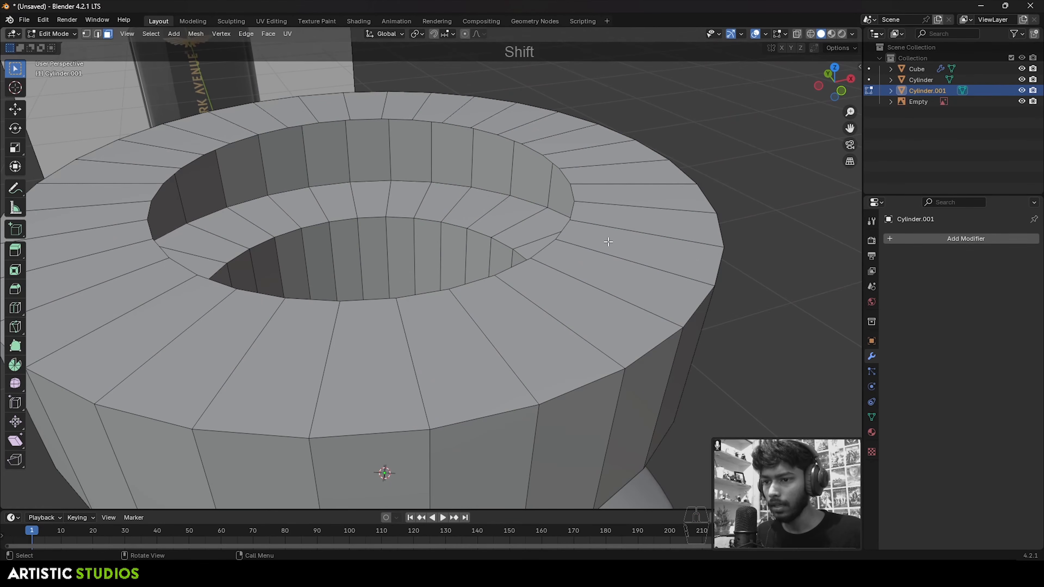
pyautogui.scroll(-4, 576, 280)
pyautogui.press('Tab')
pyautogui.moveTo(488, 287)
pyautogui.mouseDown(button='middle')
pyautogui.moveTo(492, 306)
pyautogui.moveTo(498, 290)
pyautogui.mouseUp(button='middle')
pyautogui.press('Tab')
pyautogui.scroll(2, 513, 267)
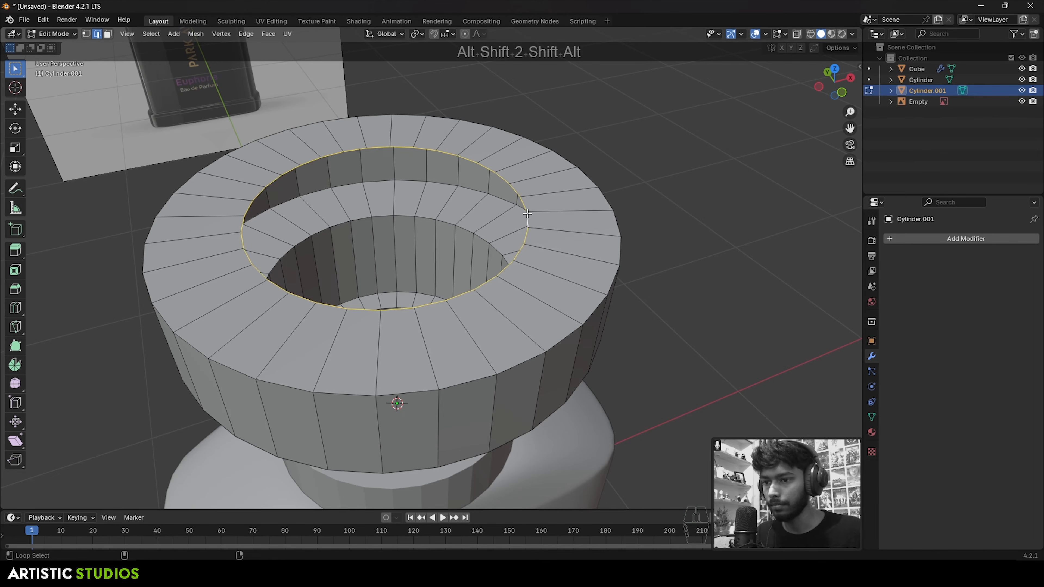
pyautogui.press('f')
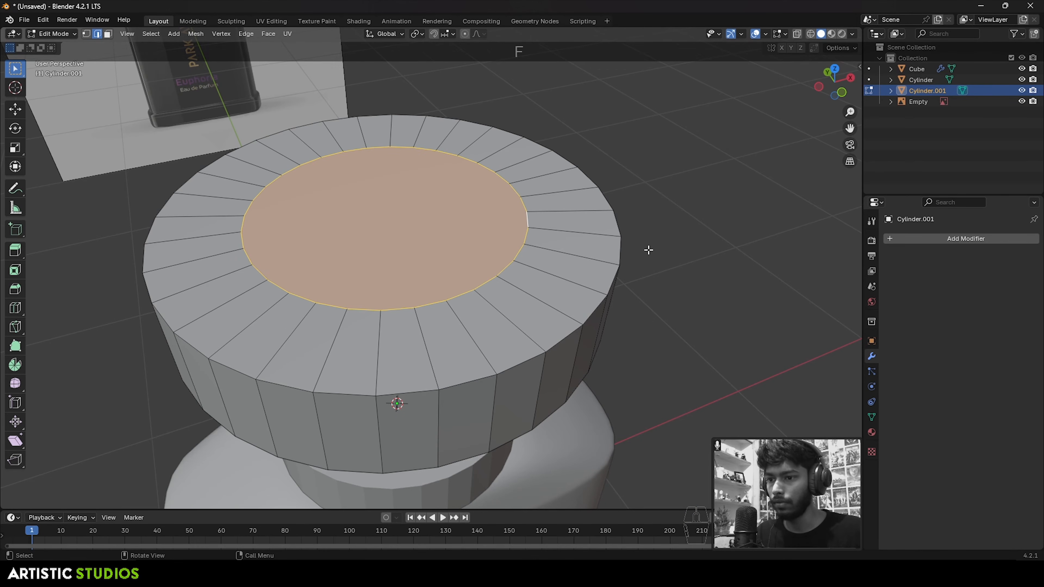
# - Apply smooth shading to the cap-and-neck object and to the collar
pyautogui.press('Tab')
pyautogui.scroll(-3, 535, 266)
pyautogui.moveTo(497, 275); pyautogui.dragTo(487, 312, button='middle')
pyautogui.press('KP_1')
pyautogui.rightClick(472, 198)
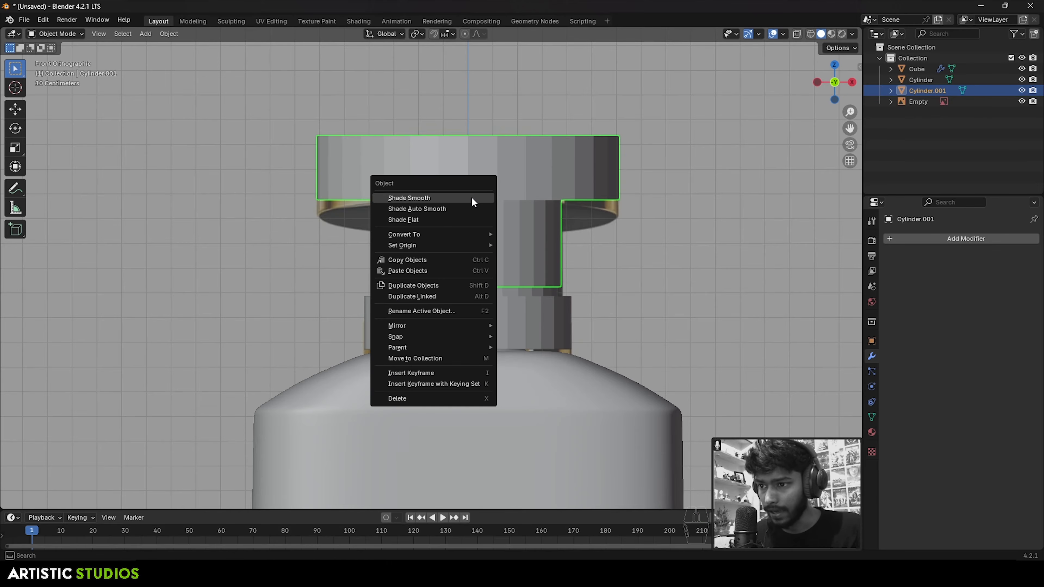
pyautogui.click(471, 197)
pyautogui.moveTo(473, 203); pyautogui.dragTo(472, 230, button='middle')
pyautogui.click(472, 303)
pyautogui.rightClick(472, 303)
pyautogui.click(472, 298)
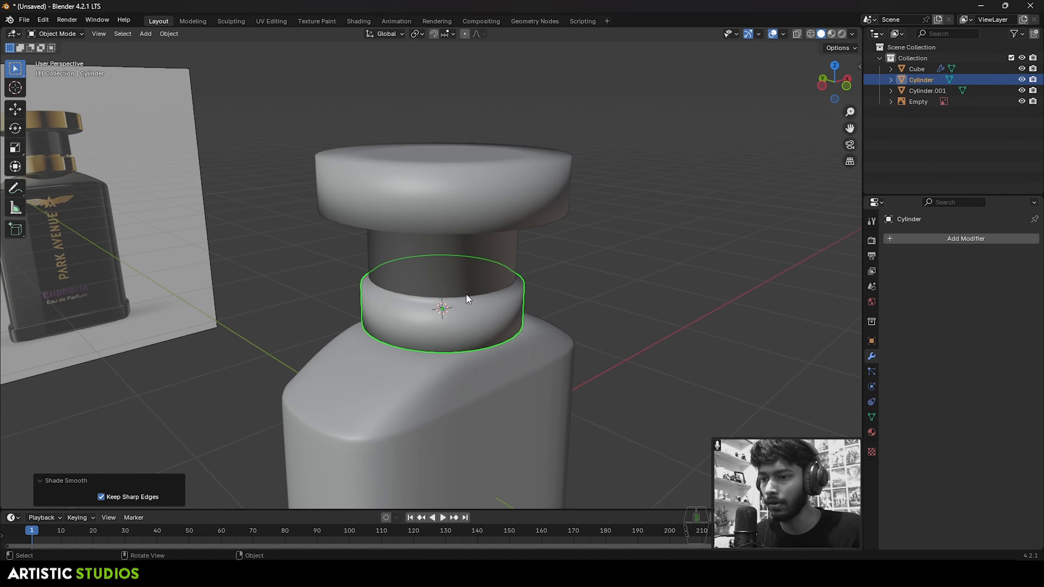
# - Inset the collar's outer side face loop by about 0.01 m in edit mode
pyautogui.moveTo(466, 292); pyautogui.dragTo(443, 395, button='middle')
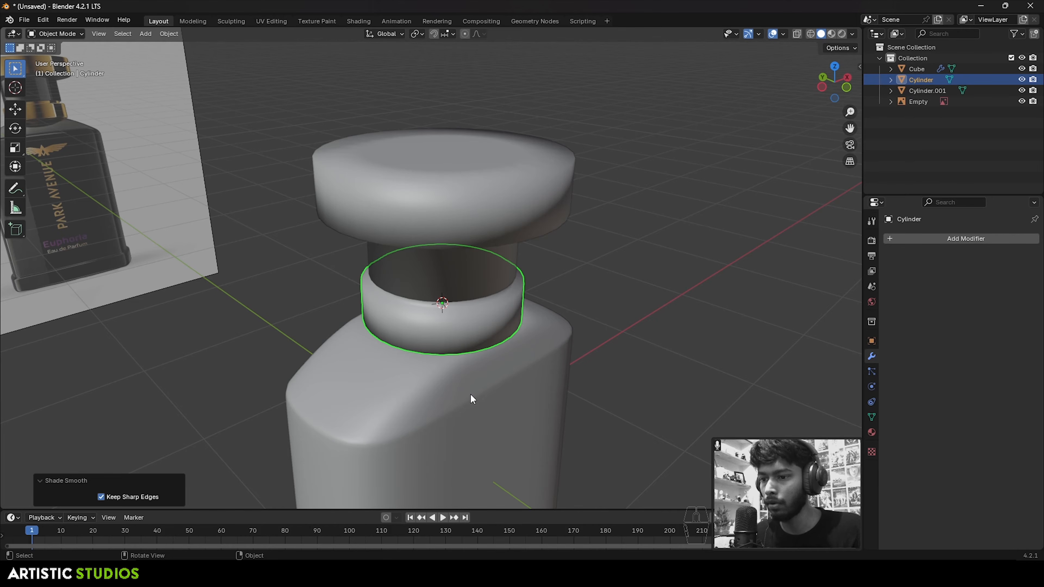
pyautogui.moveTo(480, 317); pyautogui.dragTo(503, 303, button='middle')
pyautogui.scroll(3, 479, 295)
pyautogui.press('Tab')
pyautogui.moveTo(688, 319); pyautogui.dragTo(767, 338, button='middle')
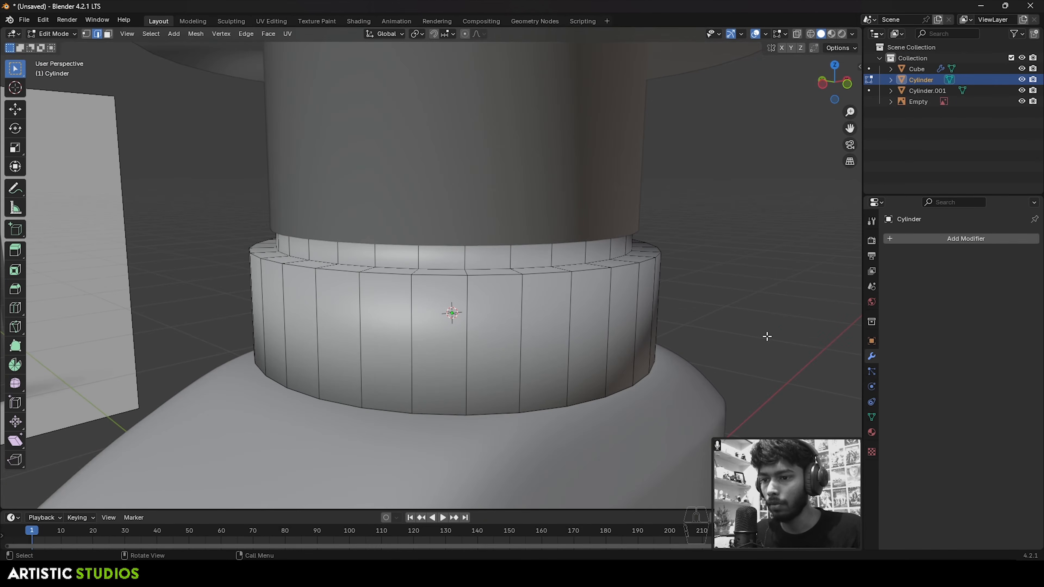
pyautogui.press('3')
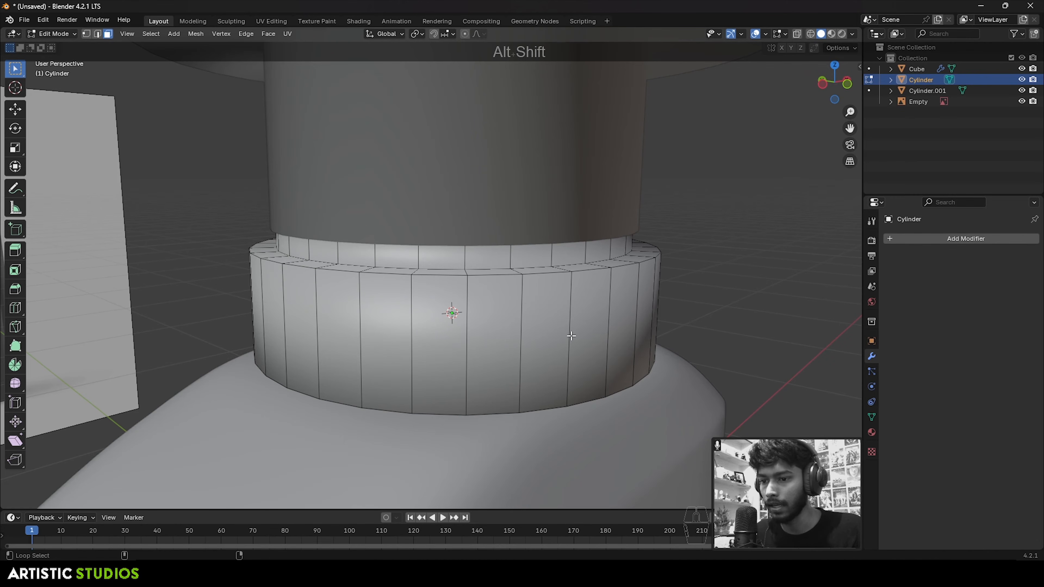
pyautogui.press('shift')
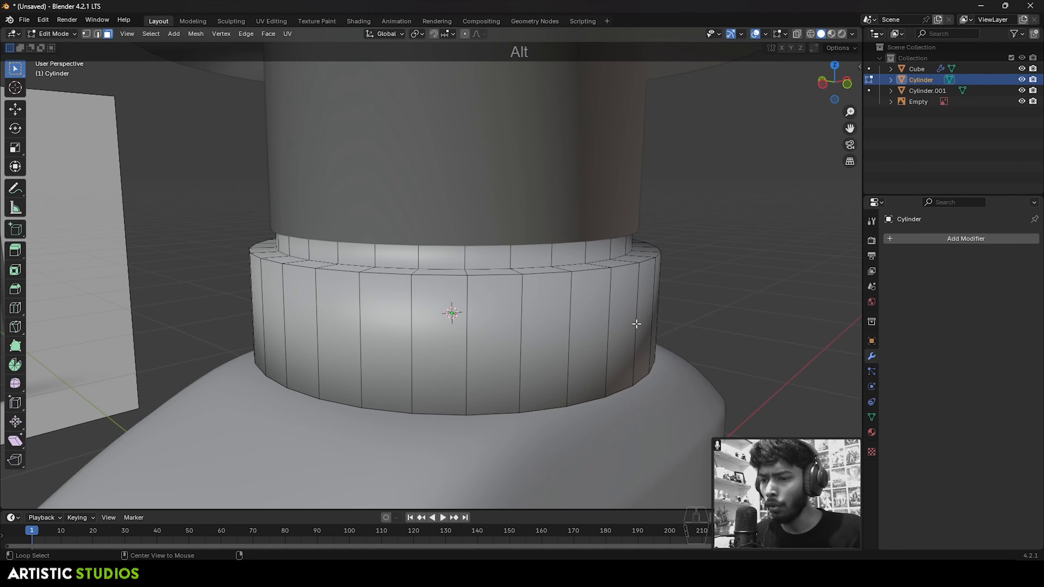
pyautogui.keyDown('alt'); pyautogui.keyDown('shift'); pyautogui.click(523, 327); pyautogui.keyUp('shift'); pyautogui.keyUp('alt')
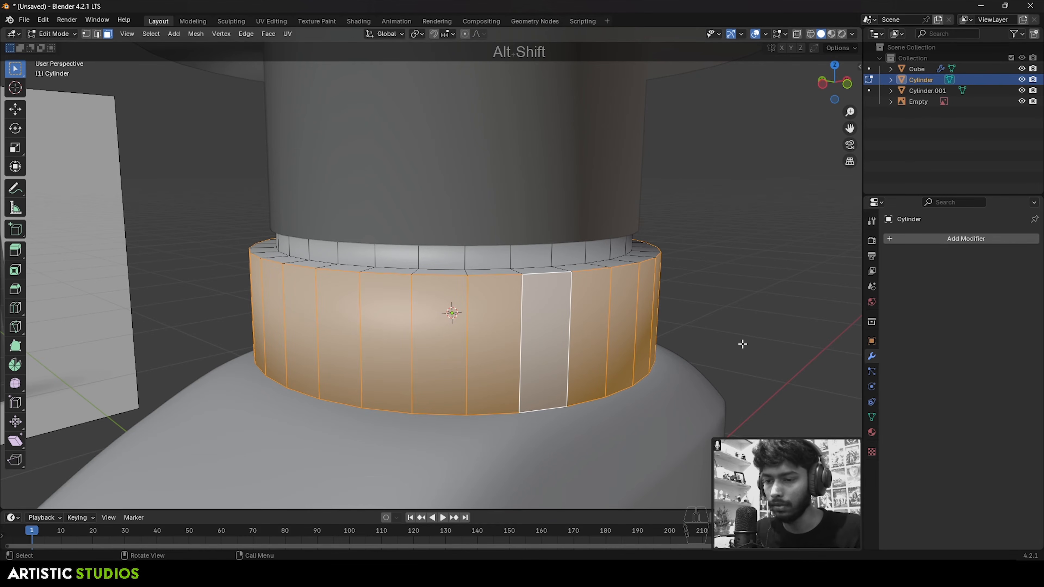
pyautogui.press('i')
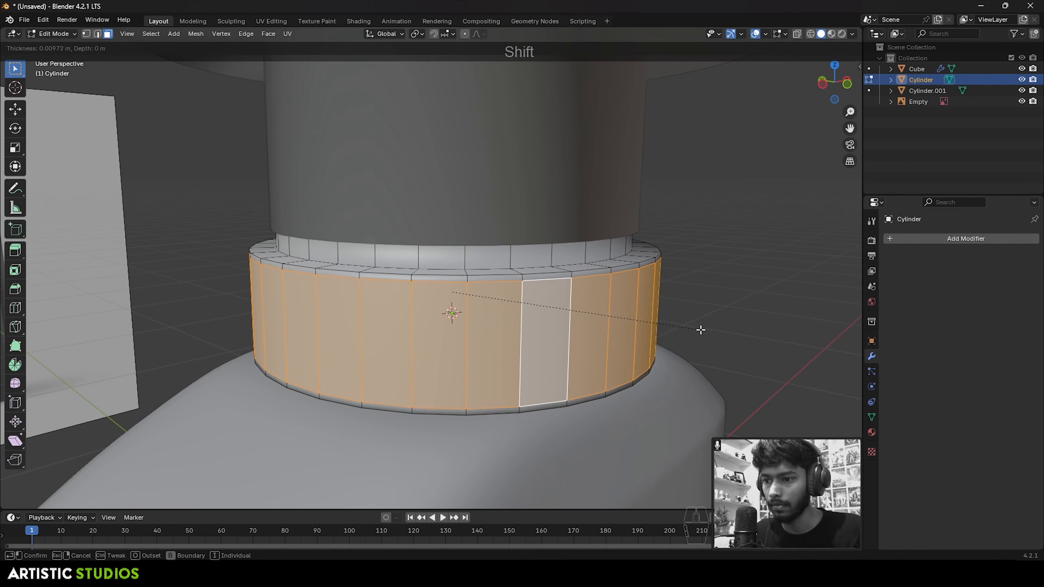
pyautogui.click(701, 330)
pyautogui.scroll(-3, 658, 327)
pyautogui.press('Tab')
# - Inset the collar's bottom face by about 0.01 m
pyautogui.moveTo(531, 320); pyautogui.dragTo(521, 278, button='middle')
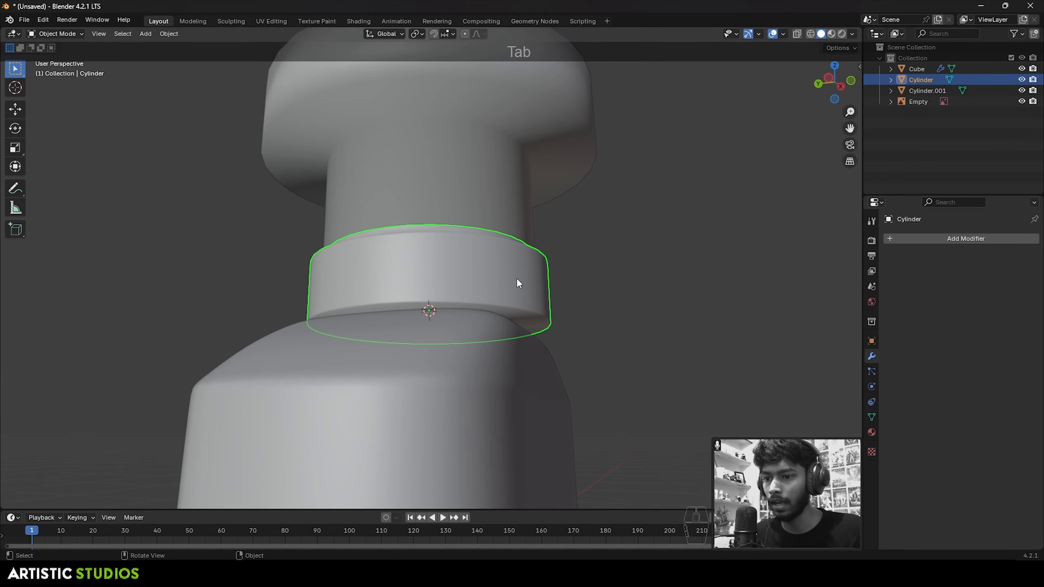
pyautogui.scroll(4, 575, 316)
pyautogui.press('Tab')
pyautogui.moveTo(646, 331); pyautogui.dragTo(685, 245, button='middle')
pyautogui.keyDown('alt'); pyautogui.click(510, 265); pyautogui.keyUp('alt')
pyautogui.press('i')
pyautogui.click(680, 249)
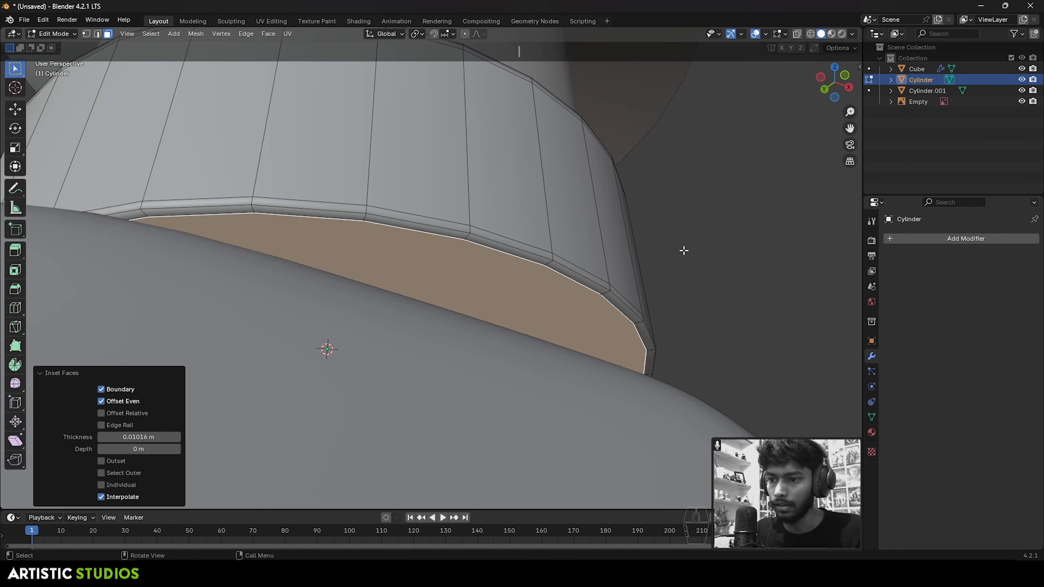
# - Inset the collar's bottom face again, scale the inner face to 0.866 and delete it to leave an open ring
pyautogui.scroll(-2, 684, 253)
pyautogui.press('i')
pyautogui.click(578, 329)
pyautogui.hotkey('shift', 'z')
pyautogui.moveTo(512, 310)
pyautogui.mouseDown(button='middle')
pyautogui.moveTo(419, 221)
pyautogui.moveTo(444, 177)
pyautogui.moveTo(577, 168)
pyautogui.mouseUp(button='middle')
pyautogui.press('s')
pyautogui.click(585, 177)
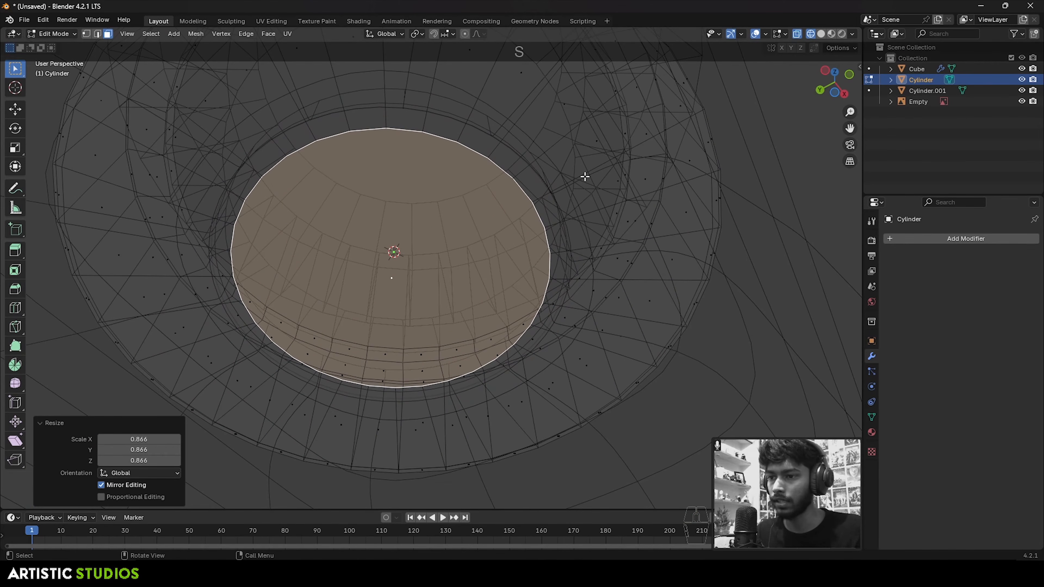
pyautogui.press('x')
pyautogui.click(584, 176)
pyautogui.hotkey('shift', 'z')
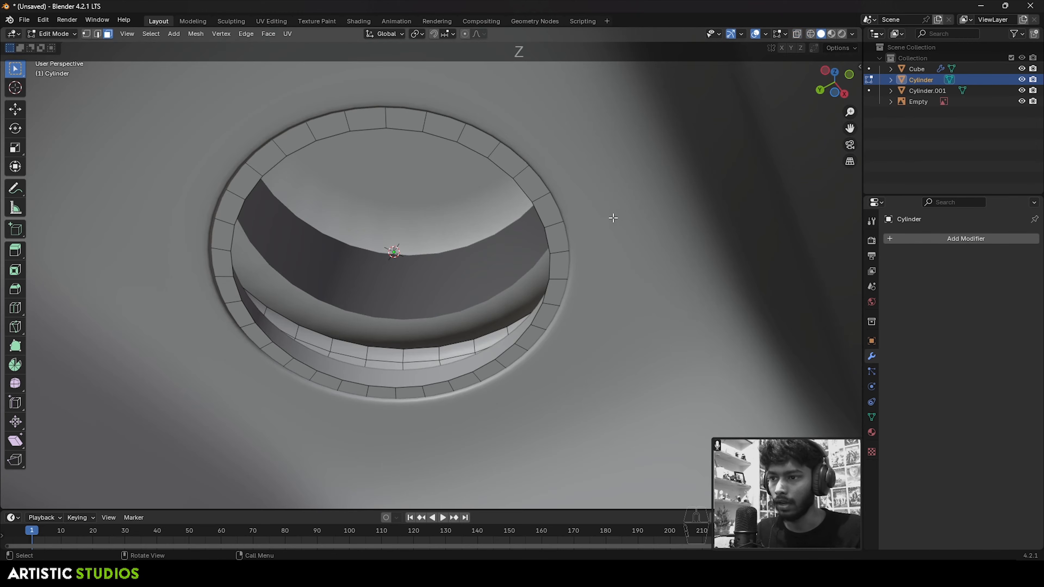
pyautogui.moveTo(436, 287); pyautogui.dragTo(515, 301, button='middle')
pyautogui.press('Tab')
# - Inset the ring of faces on the collar's top rim slightly
pyautogui.scroll(2, 514, 300)
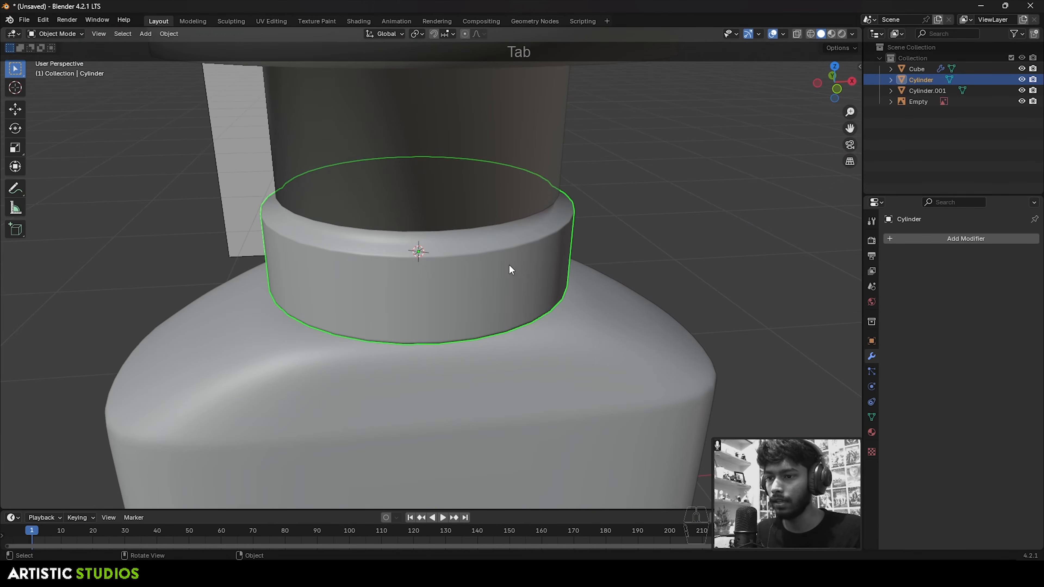
pyautogui.press('Tab')
pyautogui.scroll(4, 516, 274)
pyautogui.keyDown('shift'); pyautogui.moveTo(514, 256); pyautogui.dragTo(588, 337, button='middle'); pyautogui.keyUp('shift')
pyautogui.press('3')
pyautogui.keyDown('alt'); pyautogui.keyDown('shift'); pyautogui.click(588, 337); pyautogui.keyUp('shift'); pyautogui.keyUp('alt')
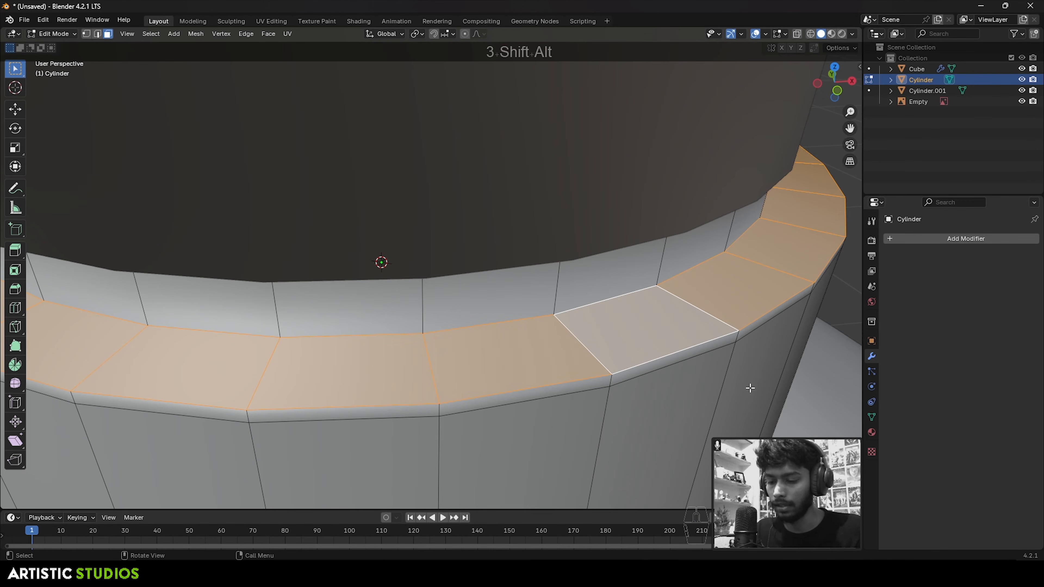
pyautogui.press('i')
pyautogui.click(709, 373)
# - Add one loop cut around the collar's raised inner wall, slid to a factor of 0.787 towards the rim
pyautogui.moveTo(608, 330); pyautogui.dragTo(612, 318, button='middle')
pyautogui.hotkey('ctrl', 'r')
pyautogui.click(576, 222)
pyautogui.click(582, 261)
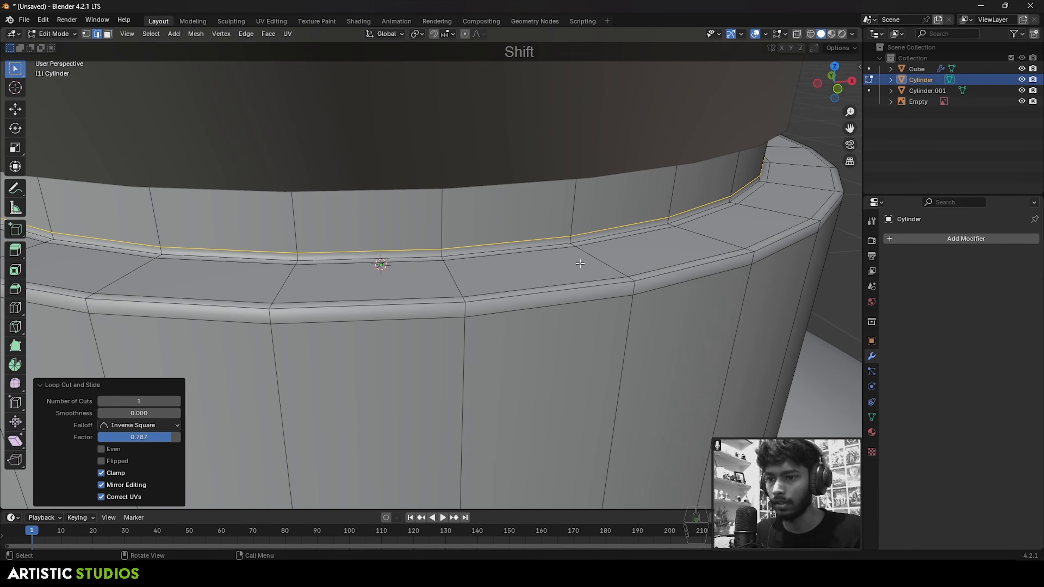
pyautogui.press('Tab')
pyautogui.scroll(-8, 489, 271)
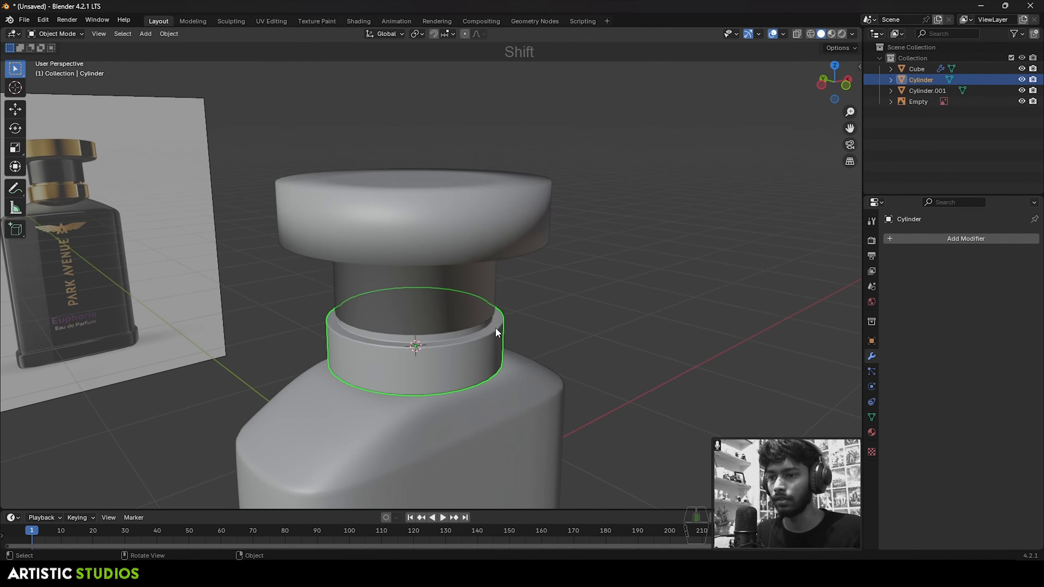
# - Select the side face loop of the neck between collar and cap and inset it slightly
pyautogui.moveTo(496, 329); pyautogui.dragTo(471, 276, button='middle')
pyautogui.scroll(2, 468, 179)
pyautogui.press('Tab')
pyautogui.press('Tab')
pyautogui.click(480, 223)
pyautogui.press('Tab')
pyautogui.keyDown('shift'); pyautogui.moveTo(690, 276); pyautogui.dragTo(693, 294, button='middle'); pyautogui.keyUp('shift')
pyautogui.scroll(2, 693, 294)
pyautogui.keyDown('alt'); pyautogui.keyDown('shift'); pyautogui.click(462, 250); pyautogui.keyUp('shift'); pyautogui.keyUp('alt')
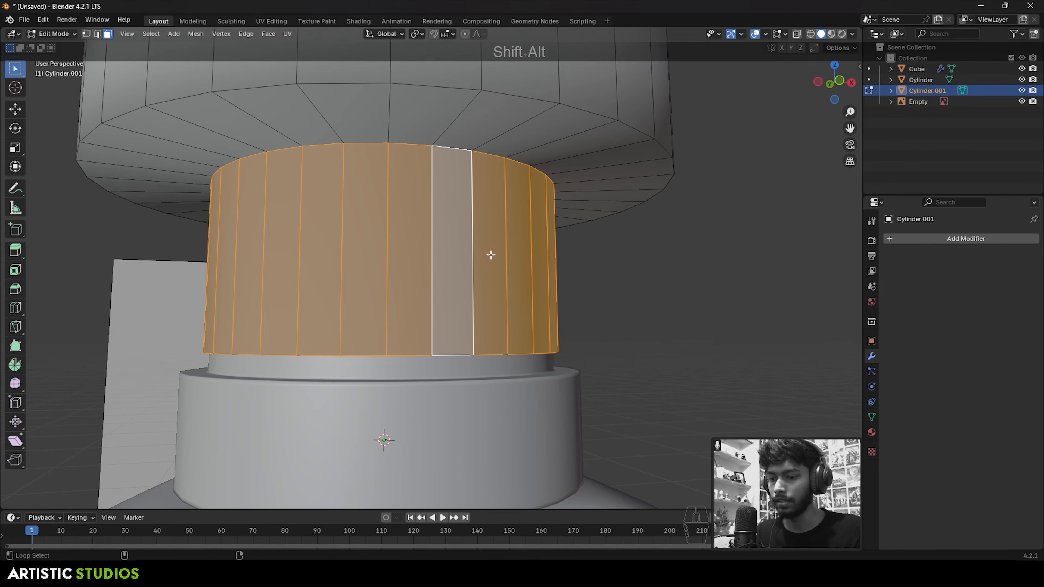
pyautogui.press('i')
pyautogui.click(695, 280)
# - Inset the ring of faces on the cap's underside slightly
pyautogui.moveTo(694, 280); pyautogui.dragTo(567, 191, button='middle')
pyautogui.click(567, 191)
pyautogui.keyDown('alt'); pyautogui.keyDown('shift'); pyautogui.click(576, 189); pyautogui.keyUp('shift'); pyautogui.keyUp('alt')
pyautogui.press('i')
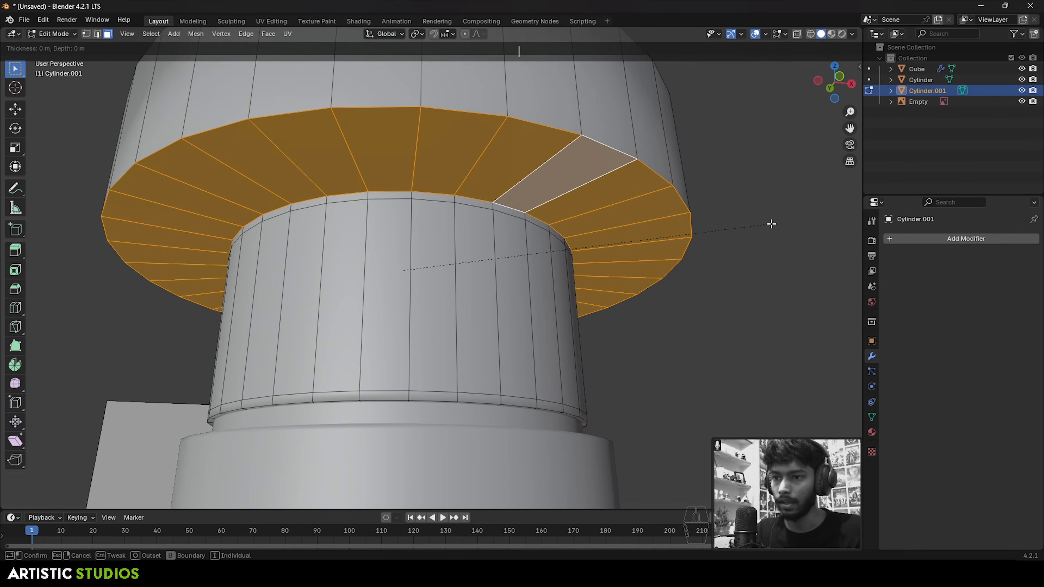
pyautogui.click(721, 226)
# - Inset the cap's outer side face loop by about 0.01 m
pyautogui.moveTo(720, 226); pyautogui.dragTo(630, 306, button='middle')
pyautogui.keyDown('alt'); pyautogui.keyDown('shift'); pyautogui.click(632, 309); pyautogui.keyUp('shift'); pyautogui.keyUp('alt')
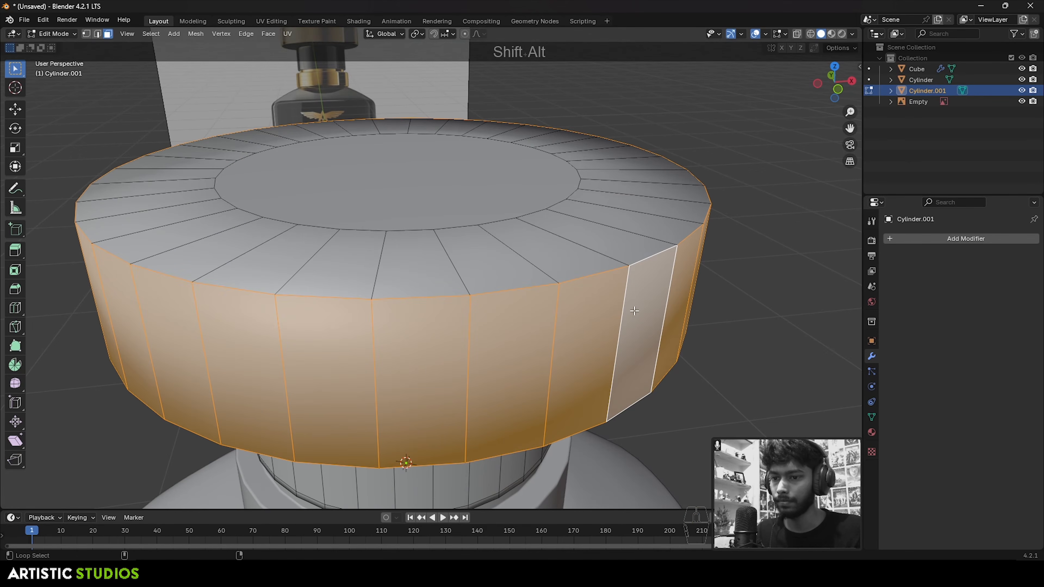
pyautogui.press('i')
pyautogui.click(719, 310)
# - Add a loop cut on the cap's top face ring close to its outer edge and return to object mode
pyautogui.moveTo(715, 311); pyautogui.dragTo(691, 341, button='middle')
pyautogui.keyDown('shift'); pyautogui.moveTo(690, 341); pyautogui.dragTo(676, 248, button='middle'); pyautogui.keyUp('shift')
pyautogui.scroll(1, 675, 248)
pyautogui.hotkey('ctrl', 'r')
pyautogui.click(588, 258)
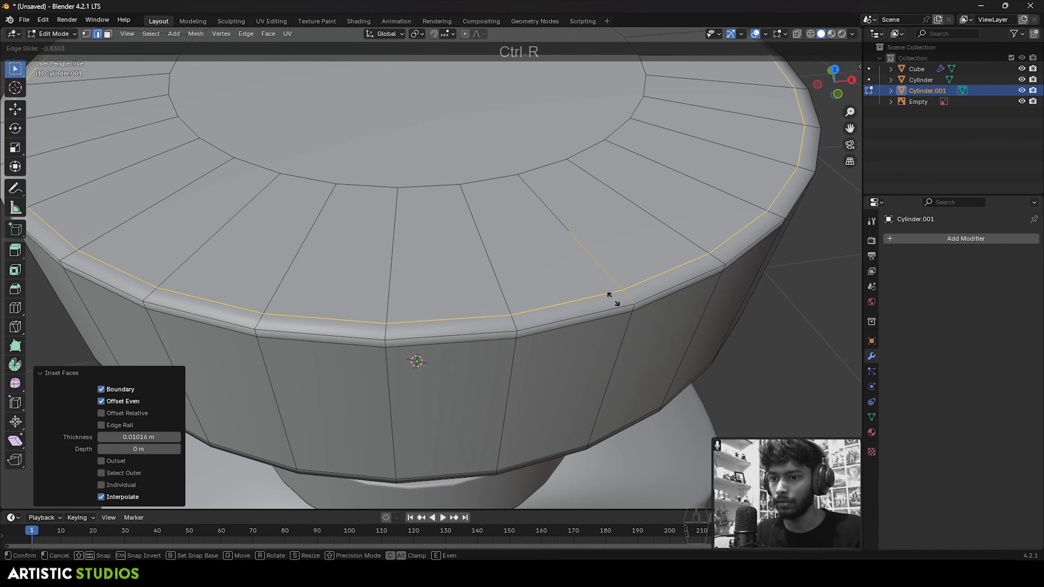
pyautogui.click(616, 311)
pyautogui.scroll(-5, 615, 312)
pyautogui.press('3')
pyautogui.click(434, 183)
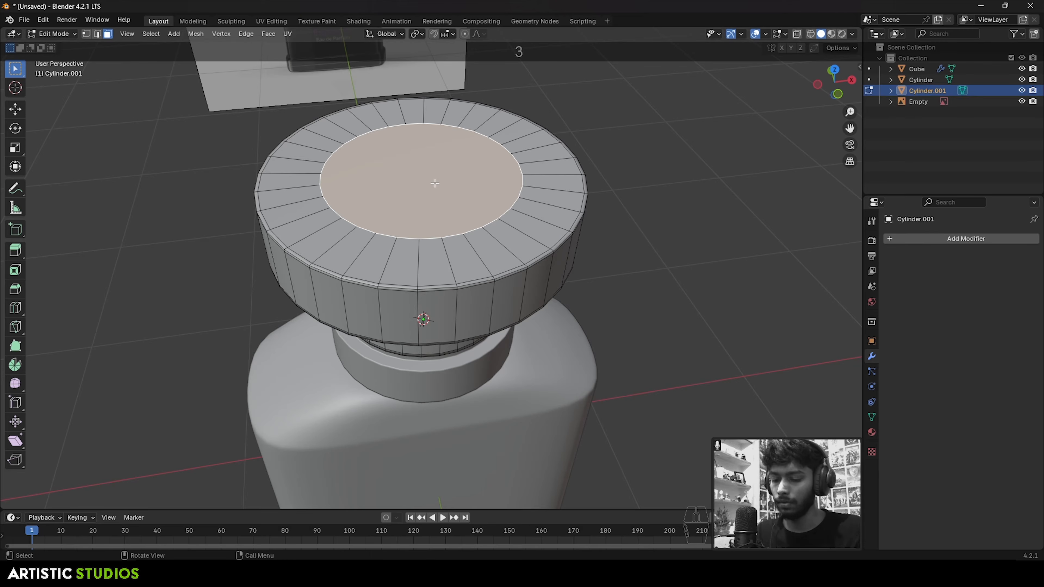
pyautogui.click(429, 182)
pyautogui.scroll(-4, 429, 182)
pyautogui.press('Tab')
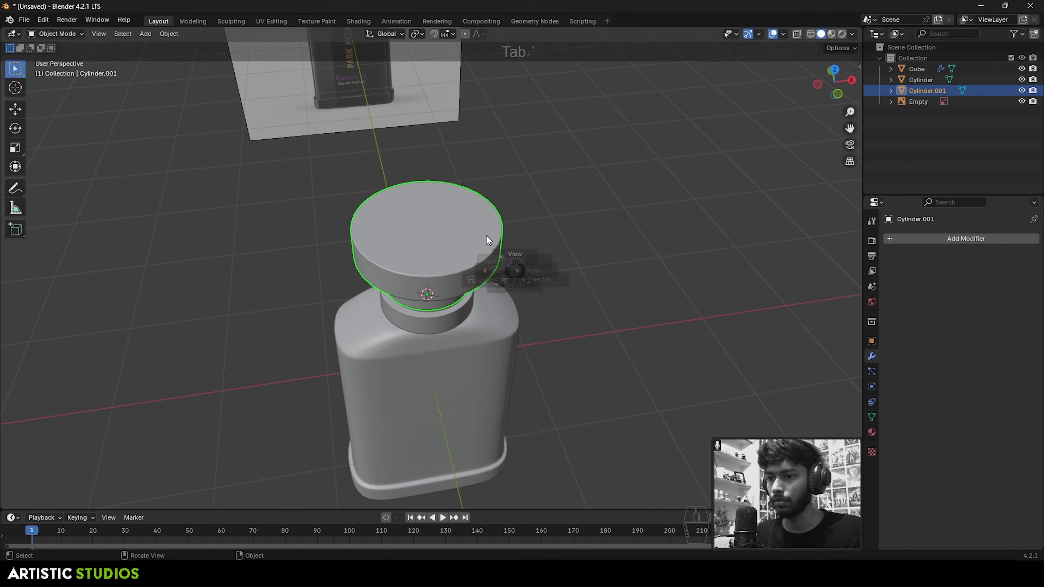
# - Add a level 1 Subdivision modifier to the cap-and-neck object and to the collar
pyautogui.press('`')
pyautogui.scroll(3, 562, 262)
pyautogui.keyDown('shift'); pyautogui.moveTo(528, 300); pyautogui.dragTo(445, 212, button='middle'); pyautogui.keyUp('shift')
pyautogui.scroll(2, 523, 226)
pyautogui.press('Tab')
pyautogui.press('Tab')
pyautogui.scroll(-4, 512, 236)
pyautogui.moveTo(512, 235); pyautogui.dragTo(466, 217, button='middle')
pyautogui.hotkey('ctrl', '1')
pyautogui.moveTo(527, 254); pyautogui.dragTo(542, 249, button='middle')
pyautogui.click(533, 273)
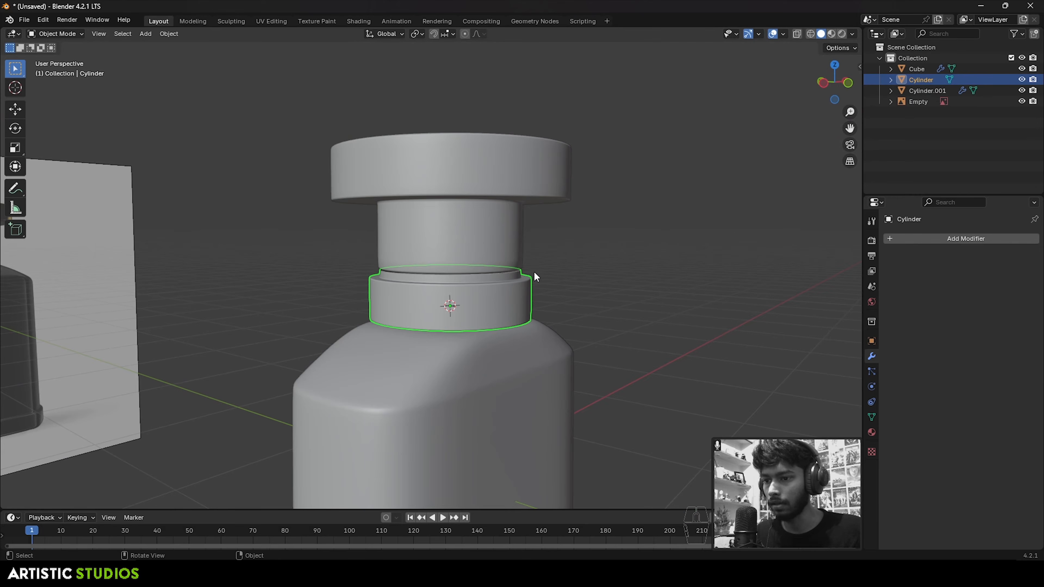
pyautogui.hotkey('ctrl', '1')
# - Add a loop cut on the neck's bottom face ring, slid close to its outer edge
pyautogui.moveTo(500, 293); pyautogui.dragTo(503, 306, button='middle')
pyautogui.scroll(5, 515, 236)
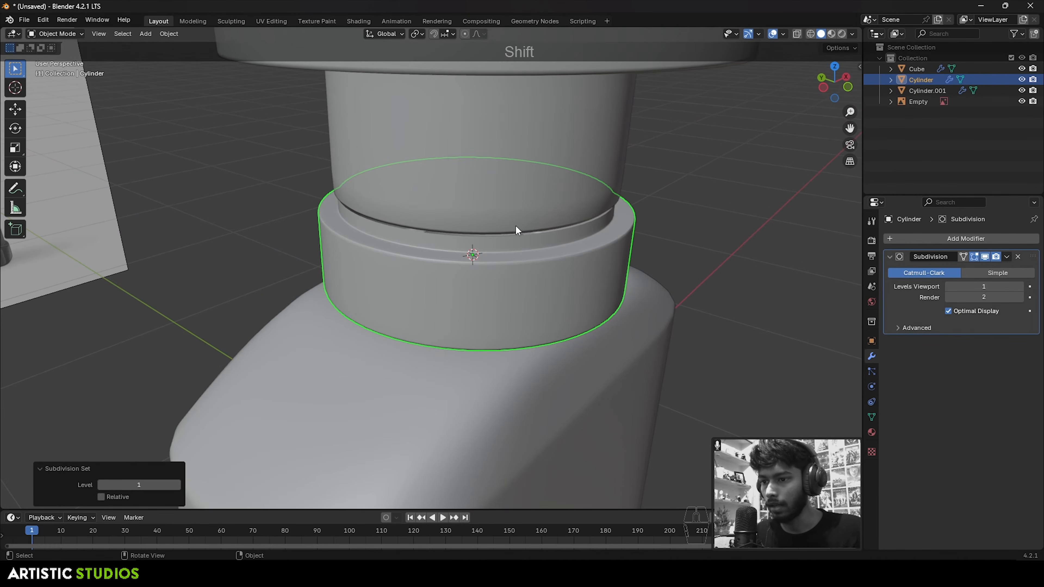
pyautogui.press('Tab')
pyautogui.press('Tab')
pyautogui.click(522, 173)
pyautogui.press('Tab')
pyautogui.moveTo(521, 181); pyautogui.dragTo(511, 279, button='middle')
pyautogui.moveTo(511, 280); pyautogui.dragTo(557, 236, button='middle')
pyautogui.scroll(3, 549, 244)
pyautogui.scroll(3, 549, 244)
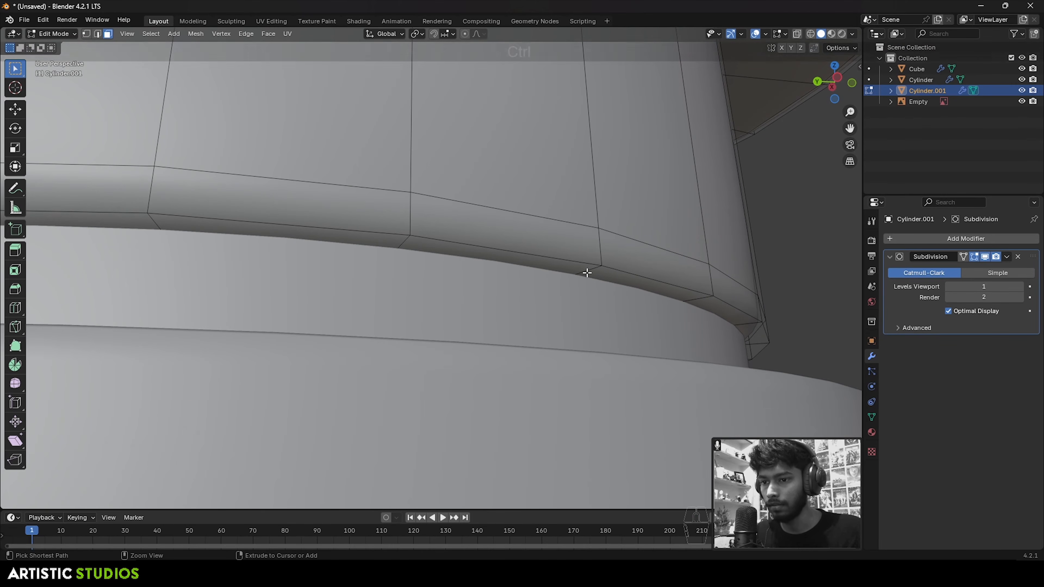
pyautogui.hotkey('ctrl', 'r')
pyautogui.click(590, 271)
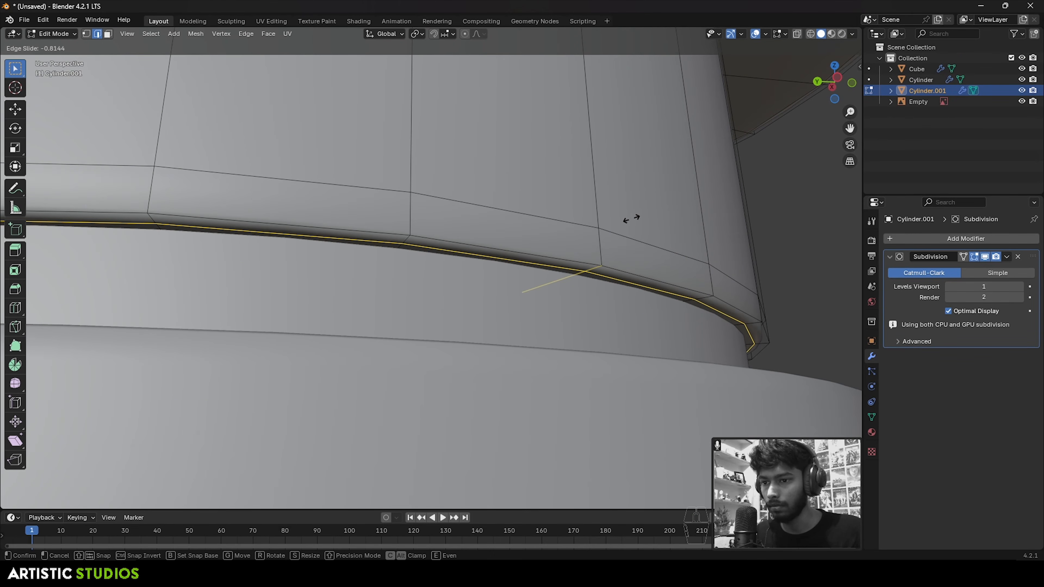
pyautogui.click(620, 232)
# - Slide the neck's lower support edge loop down closer to its bottom edge and return to object mode
pyautogui.click(621, 232)
pyautogui.keyDown('alt'); pyautogui.keyDown('shift'); pyautogui.click(621, 233); pyautogui.keyUp('shift'); pyautogui.keyUp('alt')
pyautogui.press('g')
pyautogui.press('g')
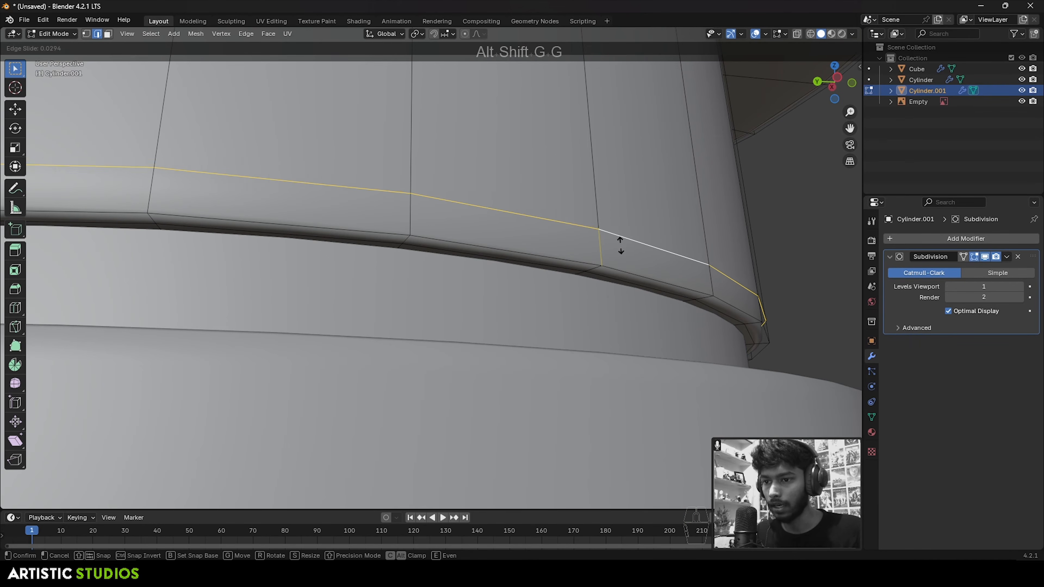
pyautogui.click(620, 456)
pyautogui.press('Tab')
pyautogui.scroll(-5, 618, 399)
pyautogui.moveTo(618, 396); pyautogui.dragTo(562, 345, button='middle')
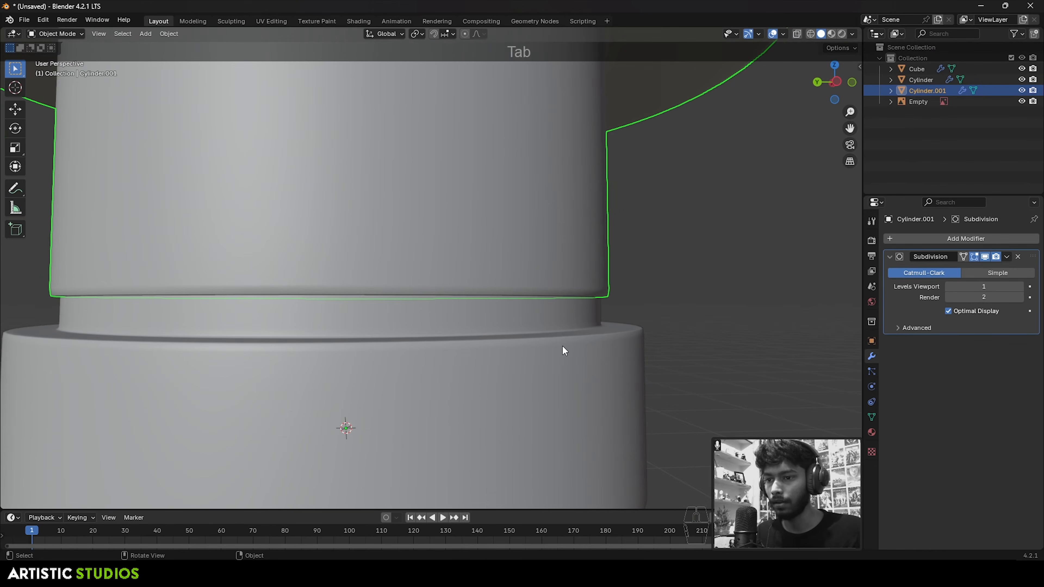
# - Examine the whole bottle model next to the reference image from several angles and zoom levels
pyautogui.press('`')
pyautogui.scroll(-2, 490, 280)
pyautogui.scroll(-3, 489, 280)
pyautogui.press('z')
pyautogui.keyDown('shift'); pyautogui.moveTo(355, 271); pyautogui.dragTo(283, 203, button='middle'); pyautogui.keyUp('shift')
pyautogui.press('z')
pyautogui.scroll(-4, 535, 226)
pyautogui.keyDown('shift'); pyautogui.moveTo(495, 270); pyautogui.dragTo(565, 176, button='middle'); pyautogui.keyUp('shift')
pyautogui.press('z')
pyautogui.hotkey('shift', 'z')
pyautogui.scroll(-2, 564, 247)
pyautogui.moveTo(565, 247); pyautogui.dragTo(544, 251, button='middle')
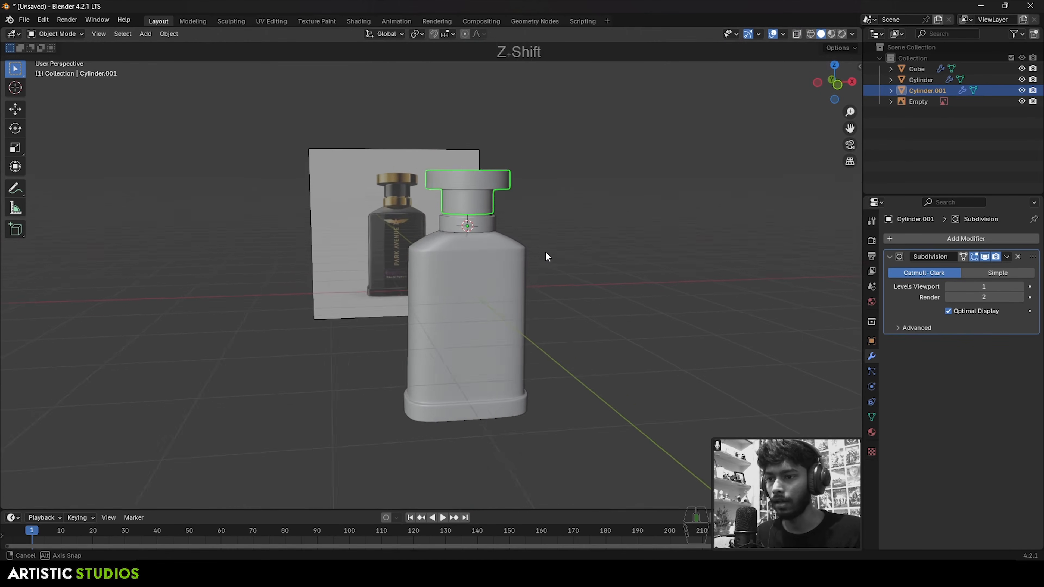
pyautogui.scroll(3, 367, 189)
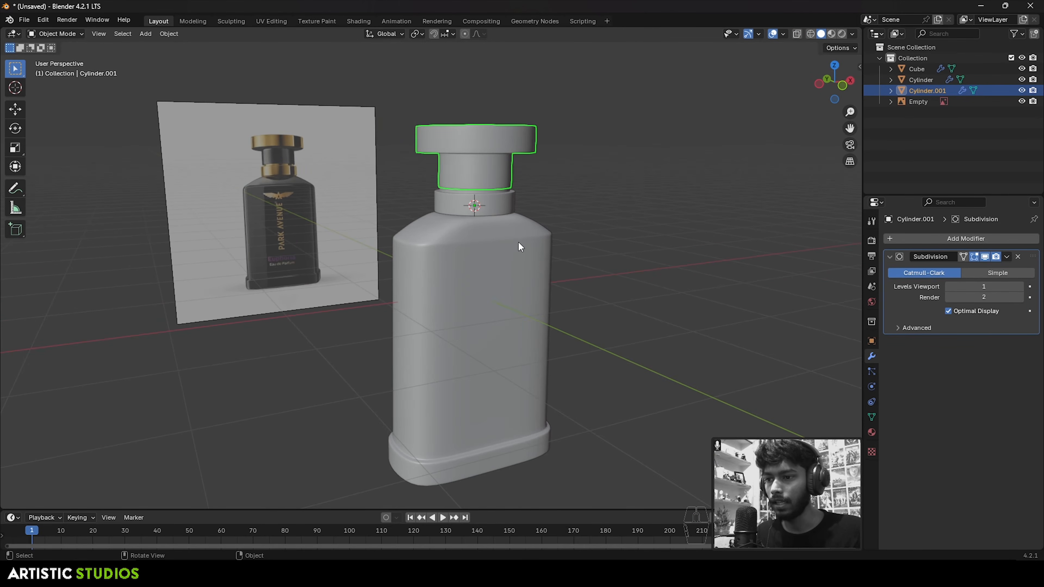
# - In front view, move the reference image clear of the bottle to about X 4.59 m and align its height at about Z -0.057 m
pyautogui.press('KP_1')
pyautogui.scroll(-4, 499, 254)
pyautogui.keyDown('shift'); pyautogui.moveTo(514, 247); pyautogui.dragTo(429, 234, button='middle'); pyautogui.keyUp('shift')
pyautogui.click(451, 236)
pyautogui.press('g')
pyautogui.press('x')
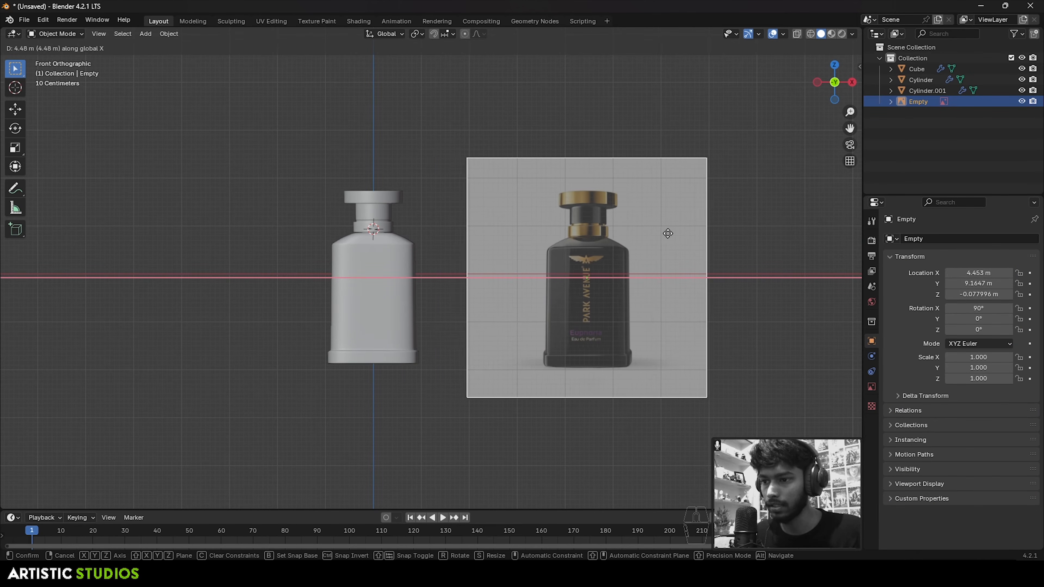
pyautogui.click(585, 260)
pyautogui.keyDown('shift'); pyautogui.moveTo(584, 255); pyautogui.dragTo(625, 219, button='middle'); pyautogui.keyUp('shift')
pyautogui.scroll(1, 616, 224)
pyautogui.press('g')
pyautogui.keyDown('shift'); pyautogui.click(645, 227); pyautogui.keyUp('shift')
pyautogui.keyDown('shift'); pyautogui.moveTo(684, 236); pyautogui.dragTo(676, 245, button='middle'); pyautogui.keyUp('shift')
# - Inspect the cap, neck, collar and bottle body up close in front view, comparing them with the reference image
pyautogui.keyDown('shift'); pyautogui.moveTo(480, 283); pyautogui.dragTo(553, 301, button='middle'); pyautogui.keyUp('shift')
pyautogui.scroll(5, 550, 287)
pyautogui.keyDown('shift'); pyautogui.moveTo(575, 152); pyautogui.dragTo(484, 309, button='middle'); pyautogui.keyUp('shift')
pyautogui.scroll(2, 481, 280)
pyautogui.click(480, 255)
pyautogui.scroll(-4, 493, 280)
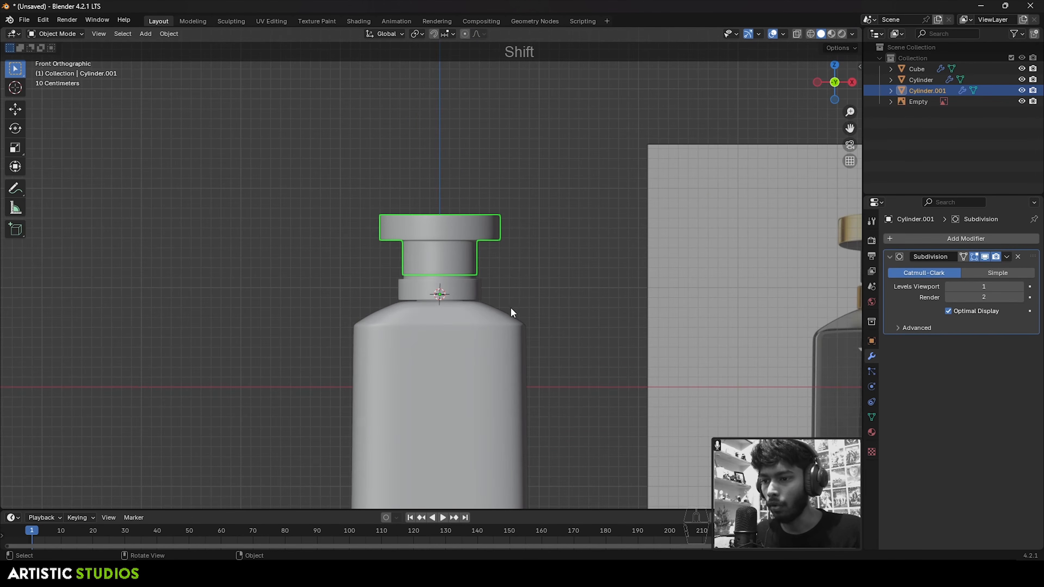
pyautogui.click(447, 289)
pyautogui.click(473, 366)
pyautogui.keyDown('shift'); pyautogui.moveTo(472, 354); pyautogui.dragTo(472, 243, button='middle'); pyautogui.keyUp('shift')
pyautogui.keyDown('shift'); pyautogui.moveTo(584, 216); pyautogui.dragTo(582, 251, button='middle'); pyautogui.keyUp('shift')
pyautogui.click(517, 234)
pyautogui.scroll(-2, 517, 239)
pyautogui.moveTo(518, 242)
pyautogui.keyDown('shift'); pyautogui.mouseDown(button='middle')
pyautogui.moveTo(519, 234)
pyautogui.moveTo(519, 255)
pyautogui.mouseUp(button='middle'); pyautogui.keyUp('shift')
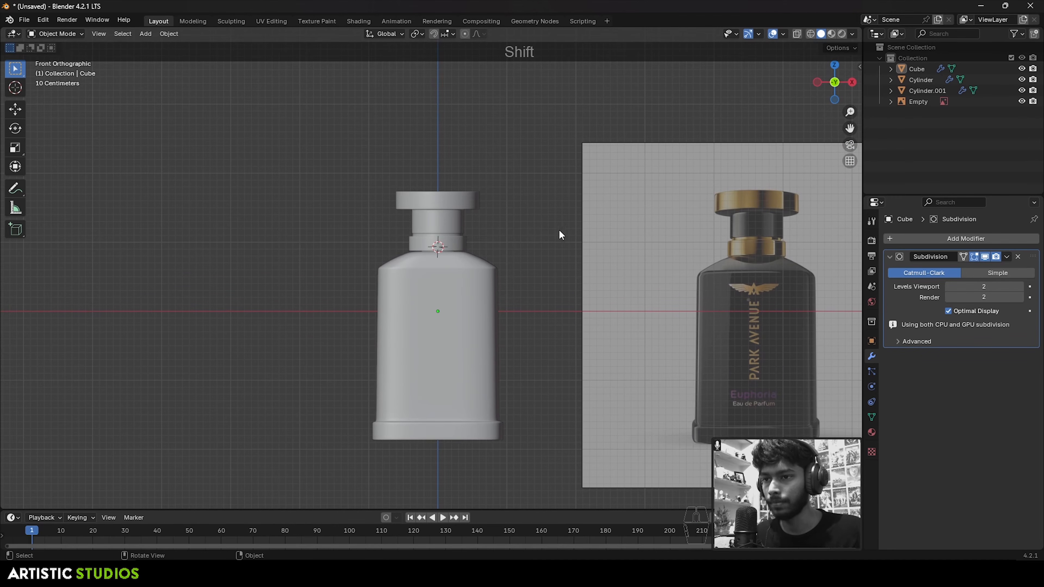
# - Display the Face Orientation overlay and check the normals around the bottle
pyautogui.click(784, 33)
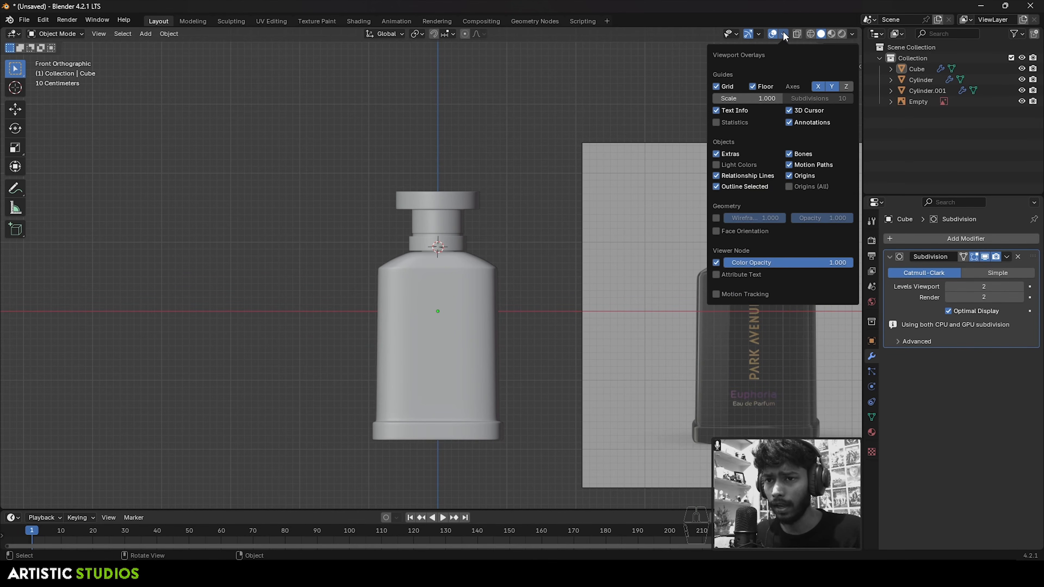
pyautogui.click(733, 233)
pyautogui.moveTo(513, 282); pyautogui.dragTo(578, 296, button='middle')
pyautogui.scroll(3, 447, 198)
# - Flip all normals of the cap-and-neck object inward, return to object mode and view the bottle from above
pyautogui.click(448, 198)
pyautogui.press('Tab')
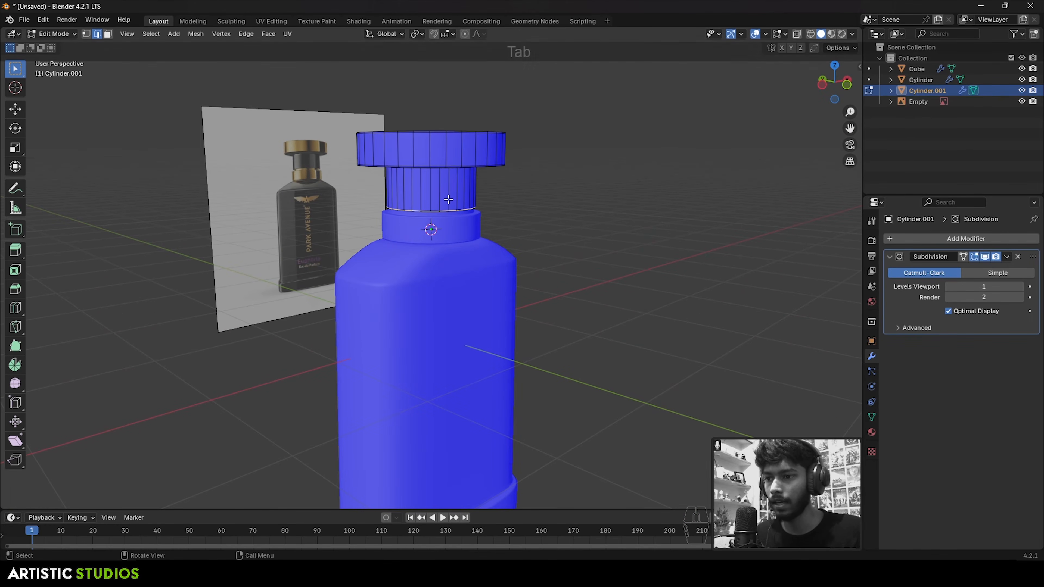
pyautogui.press('a')
pyautogui.hotkey('shift', 'n')
pyautogui.press('Tab')
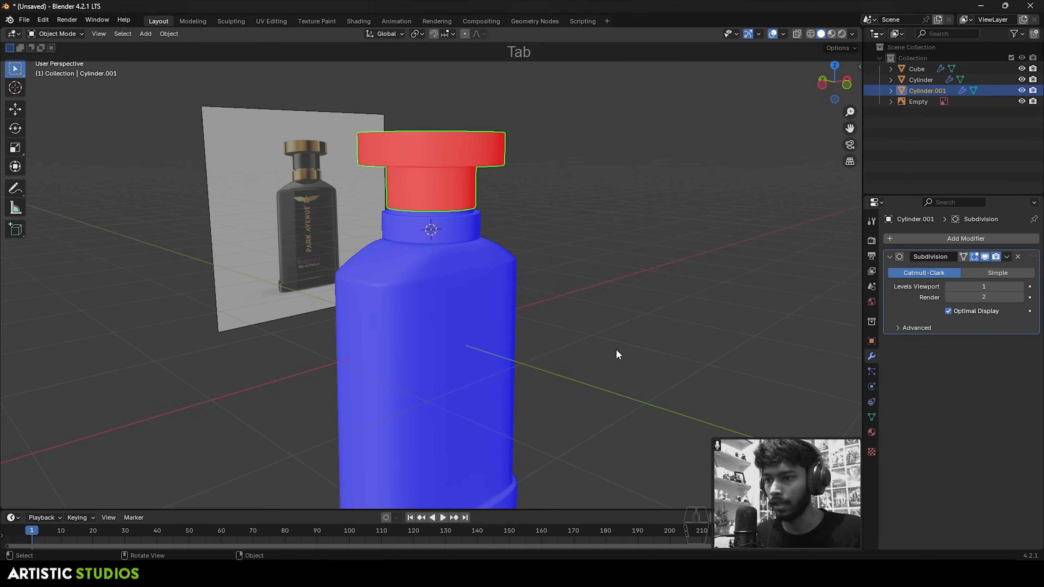
pyautogui.scroll(-3, 535, 329)
pyautogui.moveTo(497, 301); pyautogui.dragTo(679, 274, button='middle')
pyautogui.scroll(4, 450, 206)
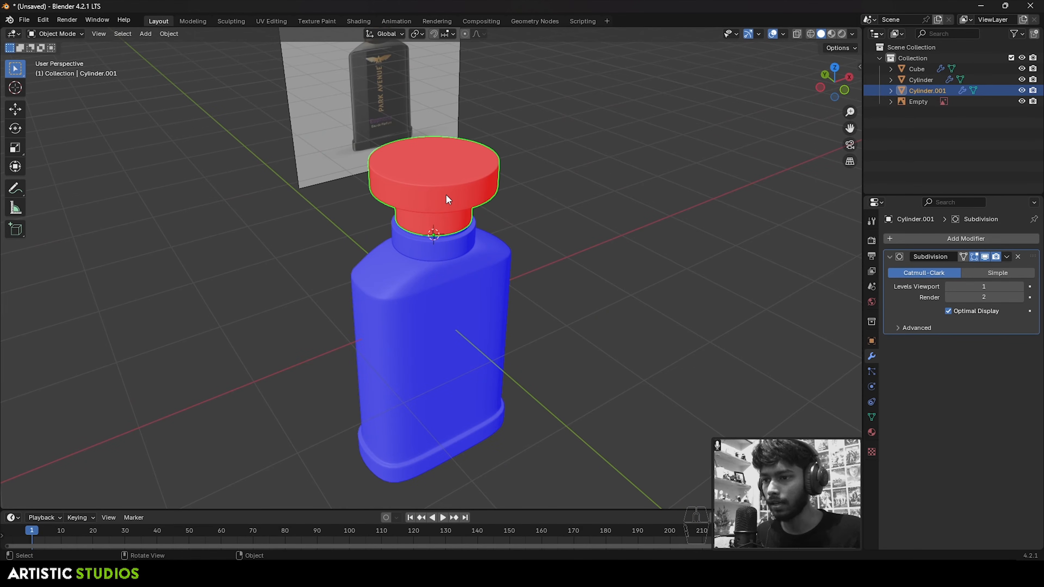
# - Recalculate all normals of the cap-and-neck object to the outside and return to object mode
pyautogui.press('Tab')
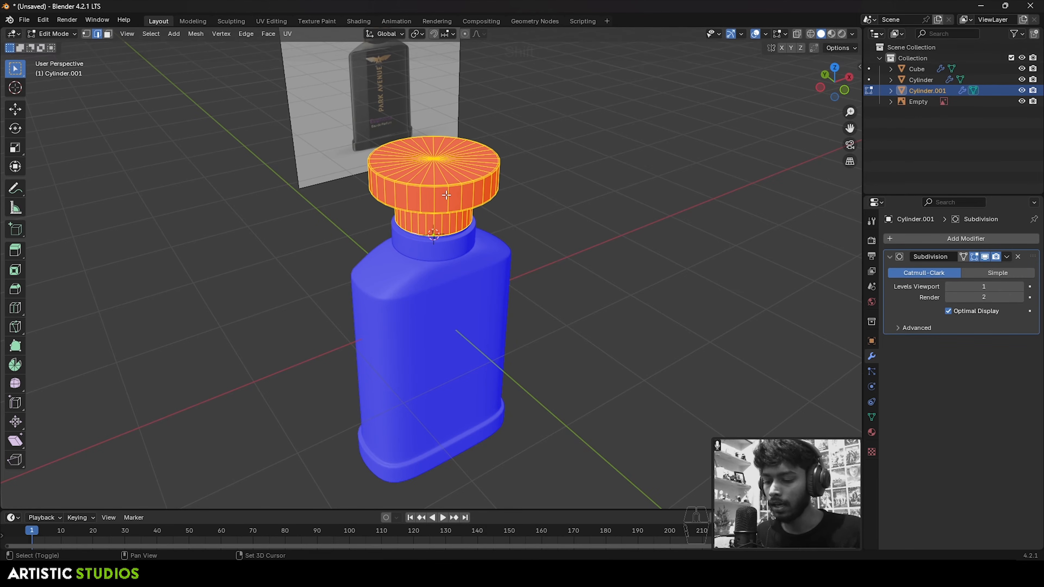
pyautogui.hotkey('shift', 'n')
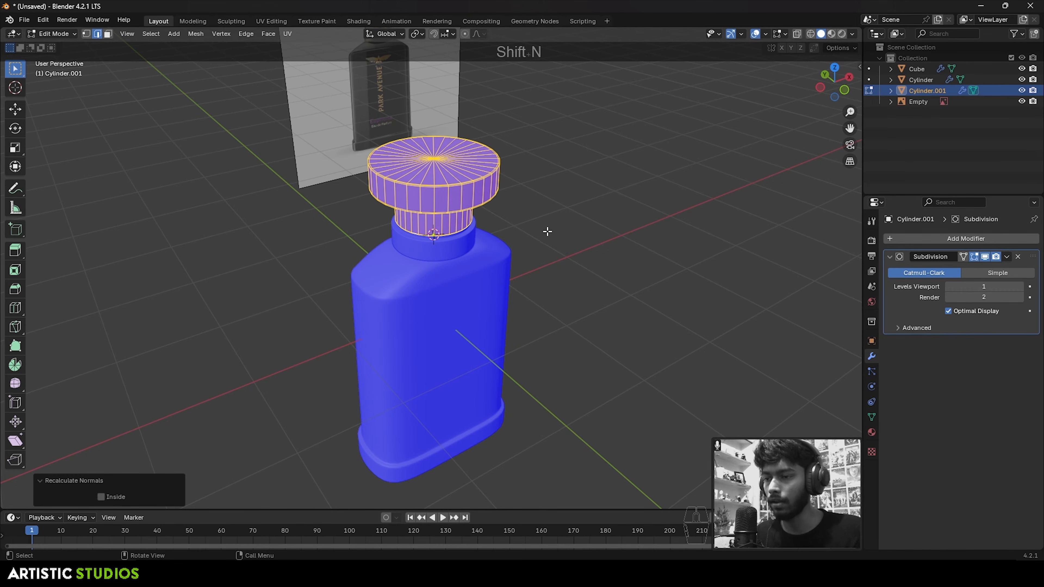
pyautogui.press('Tab')
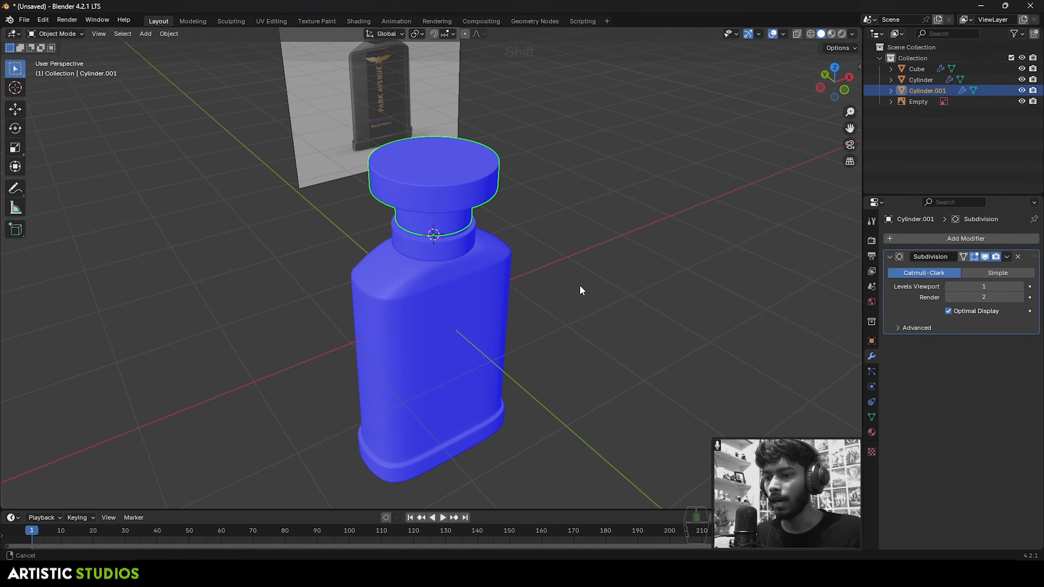
pyautogui.keyDown('shift'); pyautogui.moveTo(579, 285); pyautogui.dragTo(593, 239, button='middle'); pyautogui.keyUp('shift')
pyautogui.keyDown('shift'); pyautogui.moveTo(500, 210); pyautogui.dragTo(502, 247, button='middle'); pyautogui.keyUp('shift')
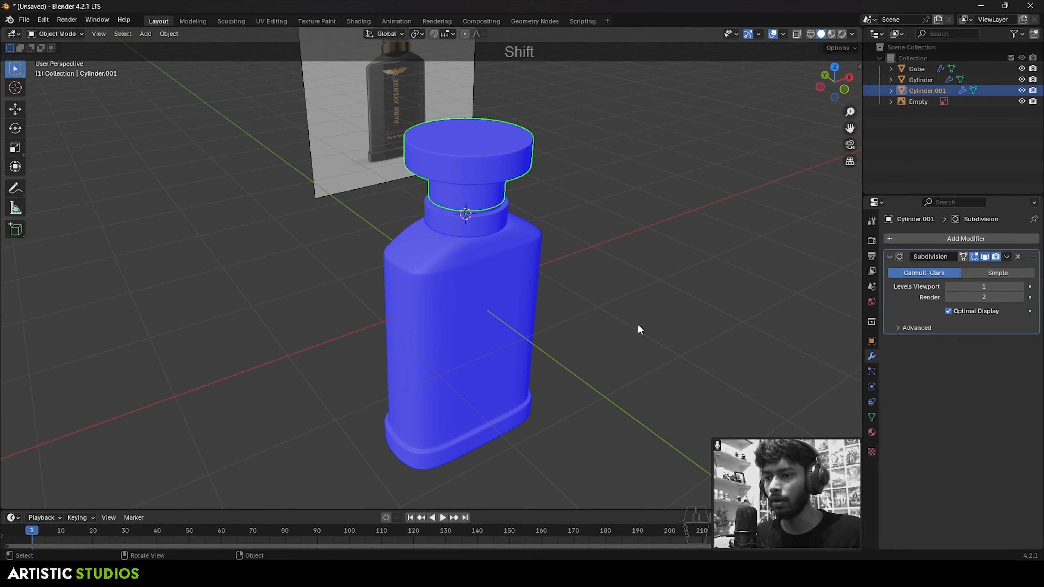
# - Return to the front view and hide the Face Orientation overlay
pyautogui.press('KP_1')
pyautogui.click(783, 34)
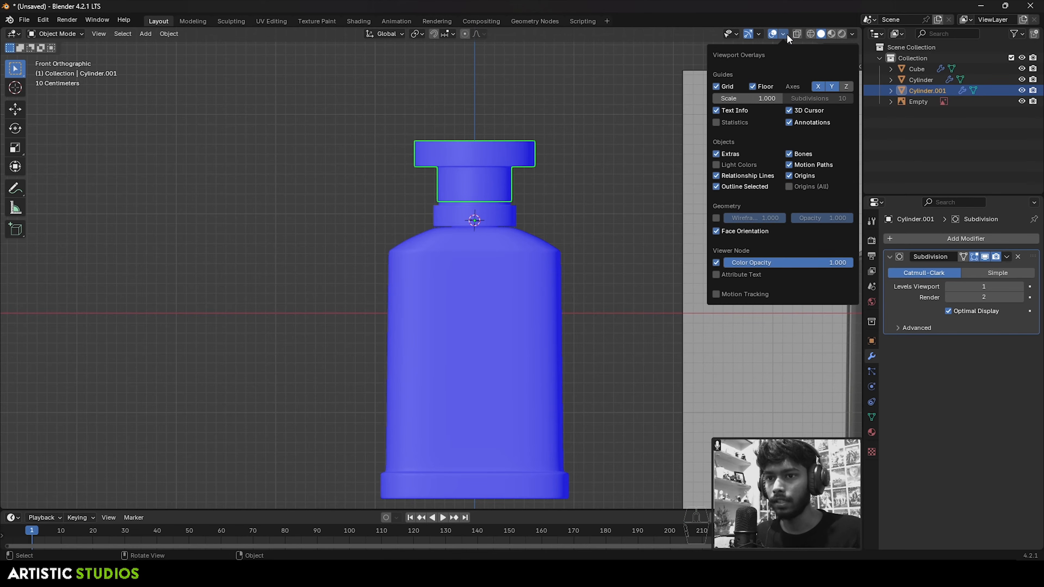
pyautogui.click(736, 231)
pyautogui.scroll(-3, 554, 258)
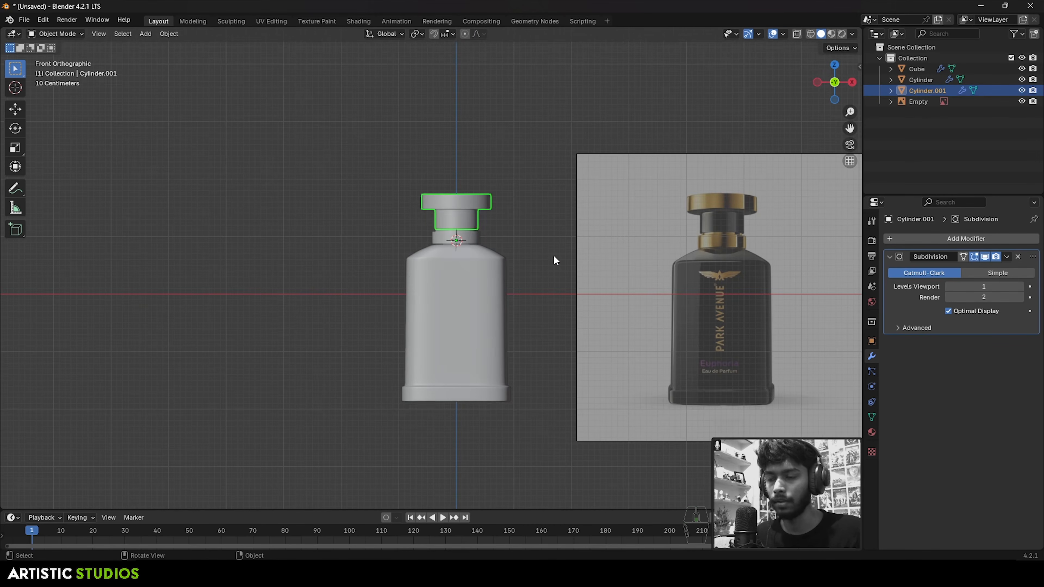
# - Set the reference image's opacity to 1.000
pyautogui.keyDown('shift'); pyautogui.moveTo(528, 227); pyautogui.dragTo(471, 185, button='middle'); pyautogui.keyUp('shift')
pyautogui.scroll(1, 472, 185)
pyautogui.click(634, 209)
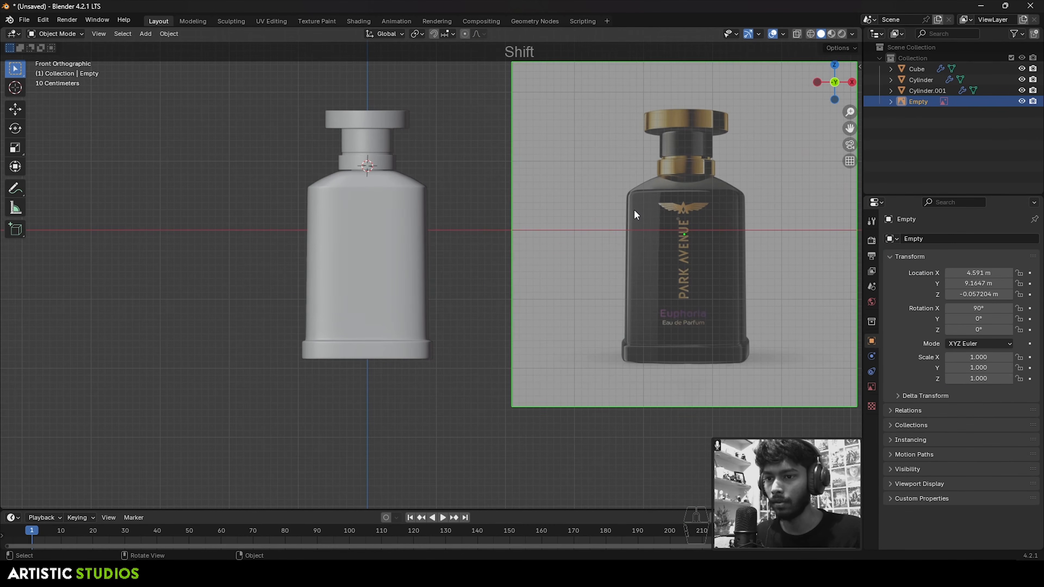
pyautogui.keyDown('shift'); pyautogui.moveTo(634, 210); pyautogui.dragTo(556, 215, button='middle'); pyautogui.keyUp('shift')
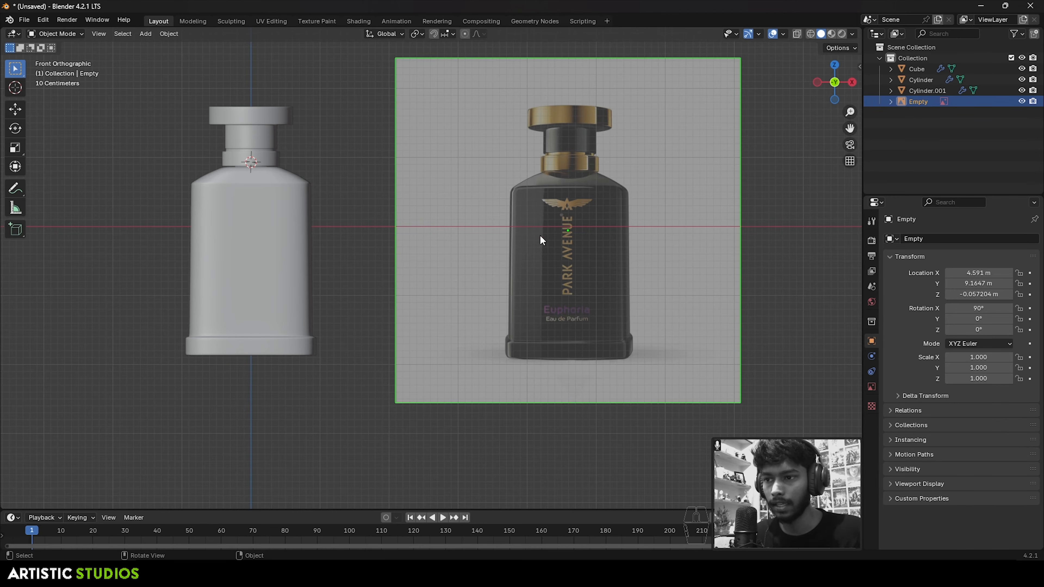
pyautogui.keyDown('shift'); pyautogui.moveTo(446, 210); pyautogui.dragTo(496, 235, button='middle'); pyautogui.keyUp('shift')
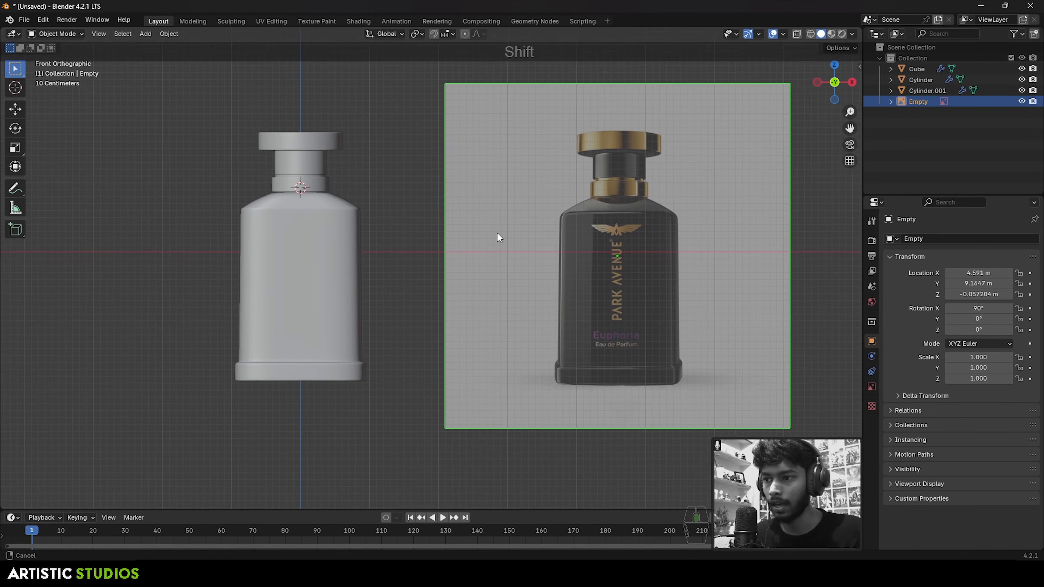
pyautogui.click(871, 387)
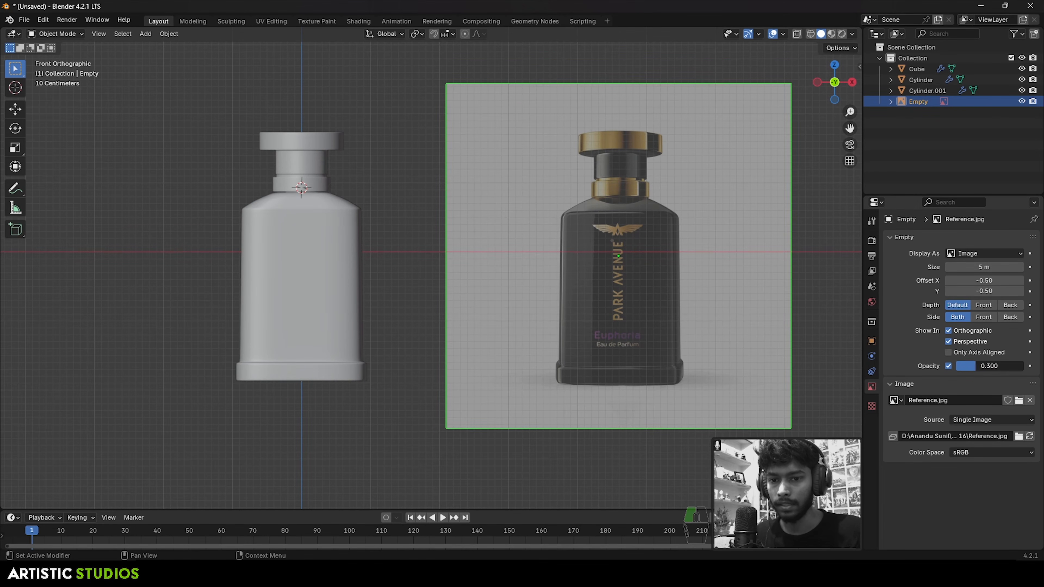
pyautogui.moveTo(975, 366); pyautogui.dragTo(1024, 366)
pyautogui.keyDown('shift'); pyautogui.moveTo(577, 216); pyautogui.dragTo(681, 246, button='middle'); pyautogui.keyUp('shift')
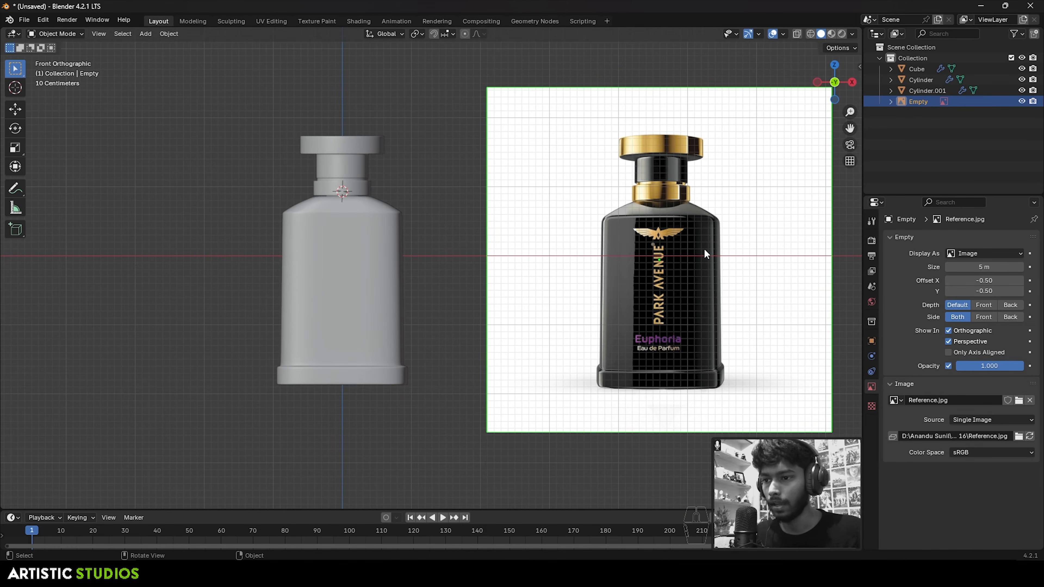
# - Return from Photoshop to Blender and give the bottle body a new material named Texture
pyautogui.scroll(2, 394, 230)
pyautogui.click(388, 222)
pyautogui.keyDown('shift'); pyautogui.moveTo(389, 219); pyautogui.dragTo(491, 236, button='middle'); pyautogui.keyUp('shift')
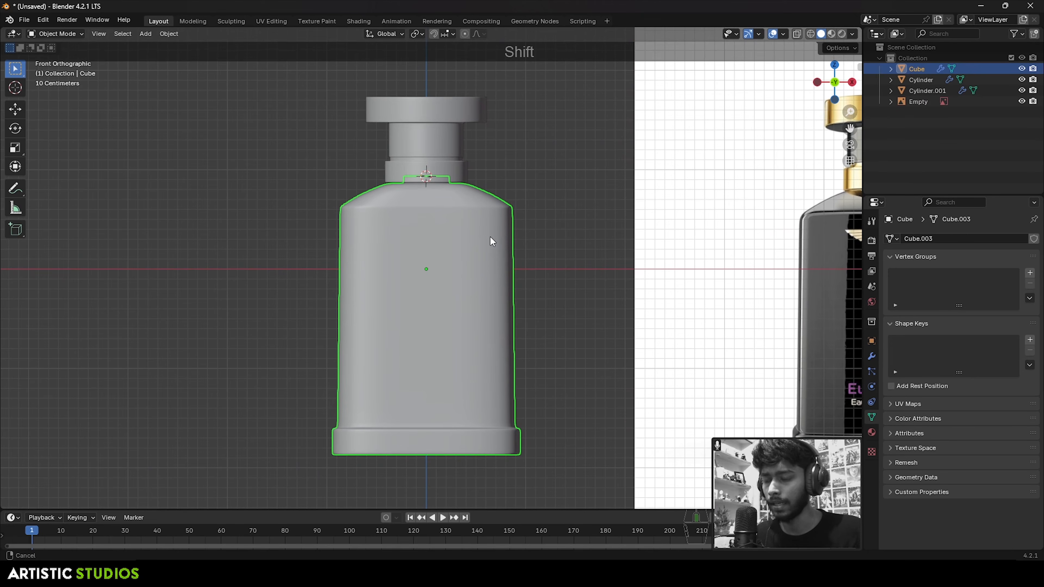
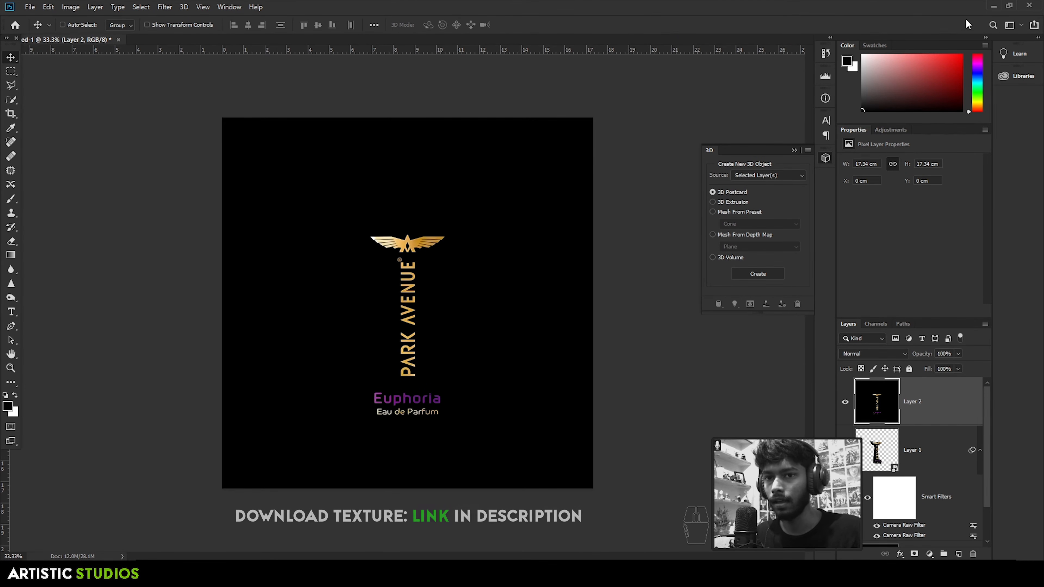
pyautogui.click(992, 6)
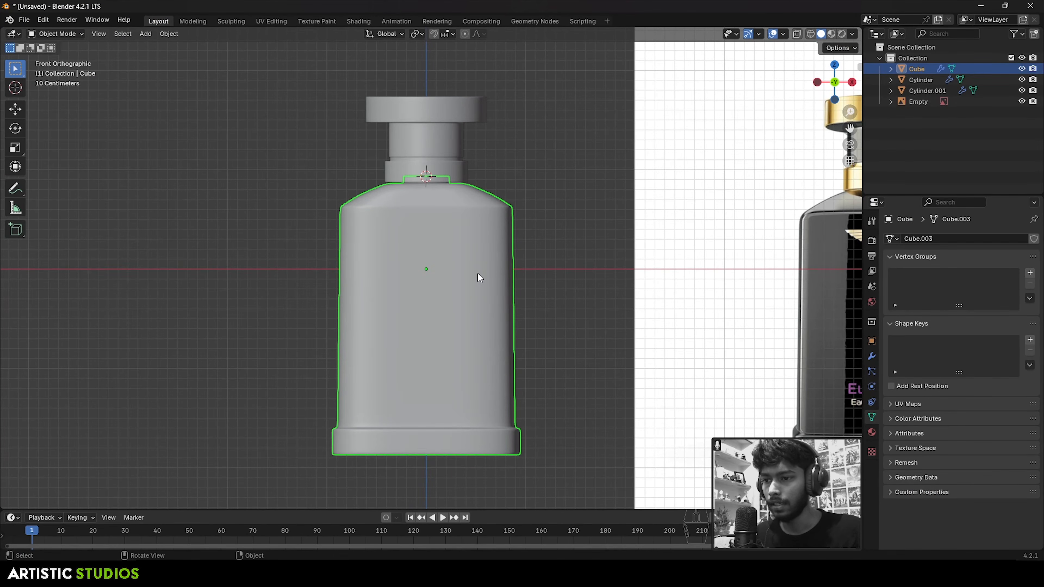
pyautogui.click(871, 433)
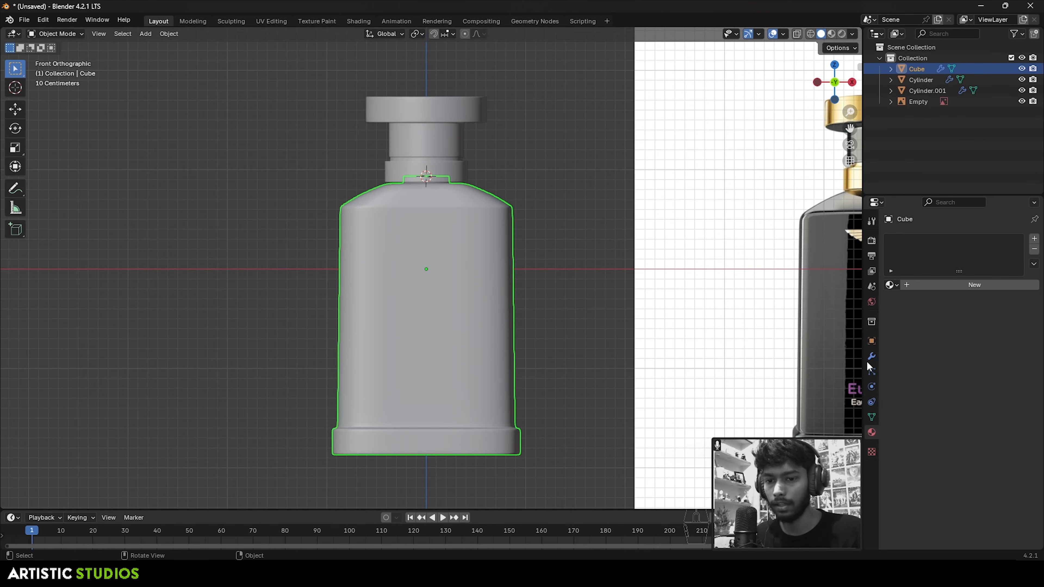
pyautogui.click(954, 285)
pyautogui.doubleClick(954, 284)
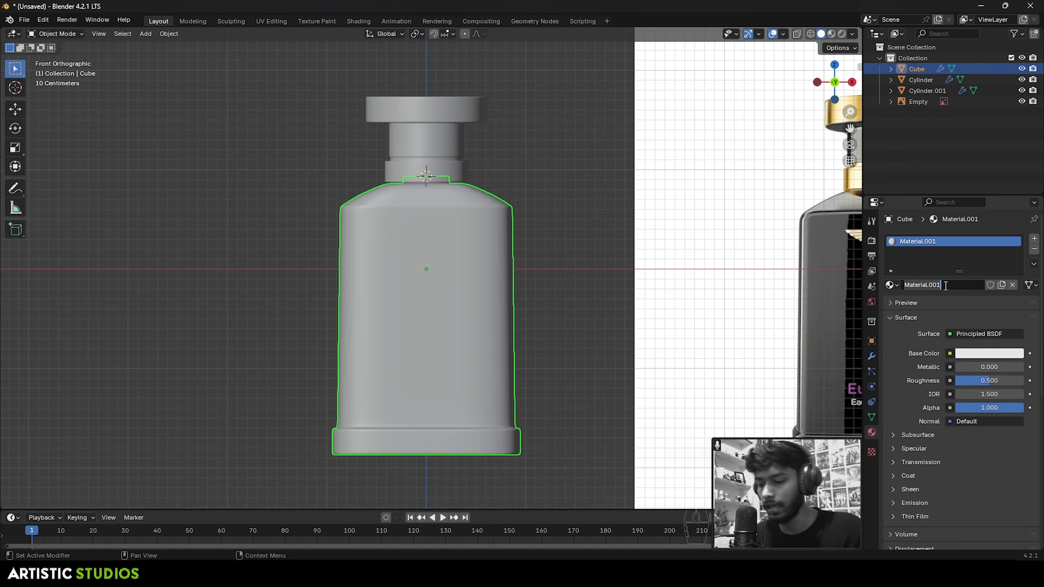
pyautogui.write('T')
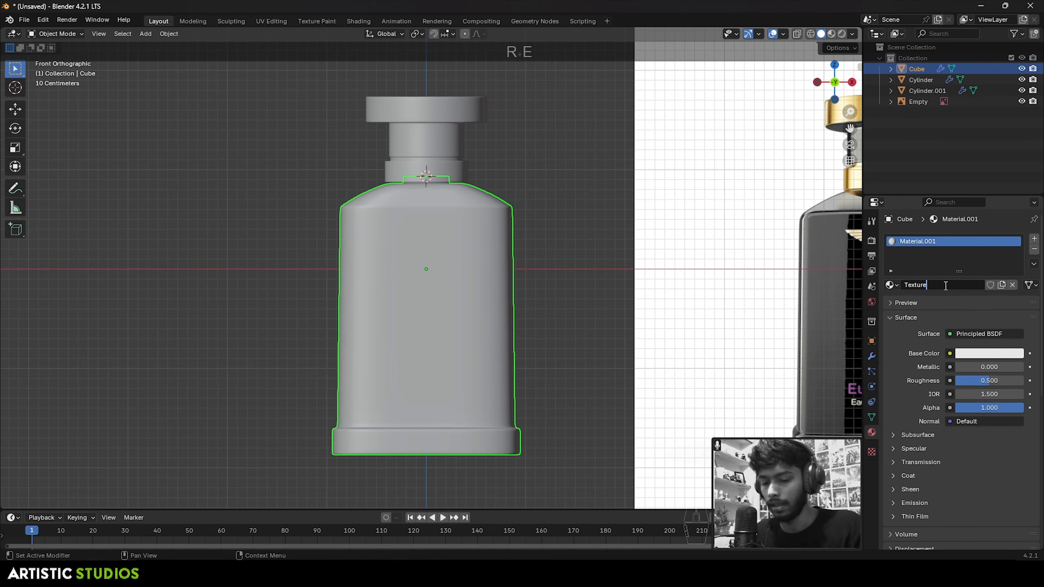
pyautogui.write('exture')
pyautogui.press('Return')
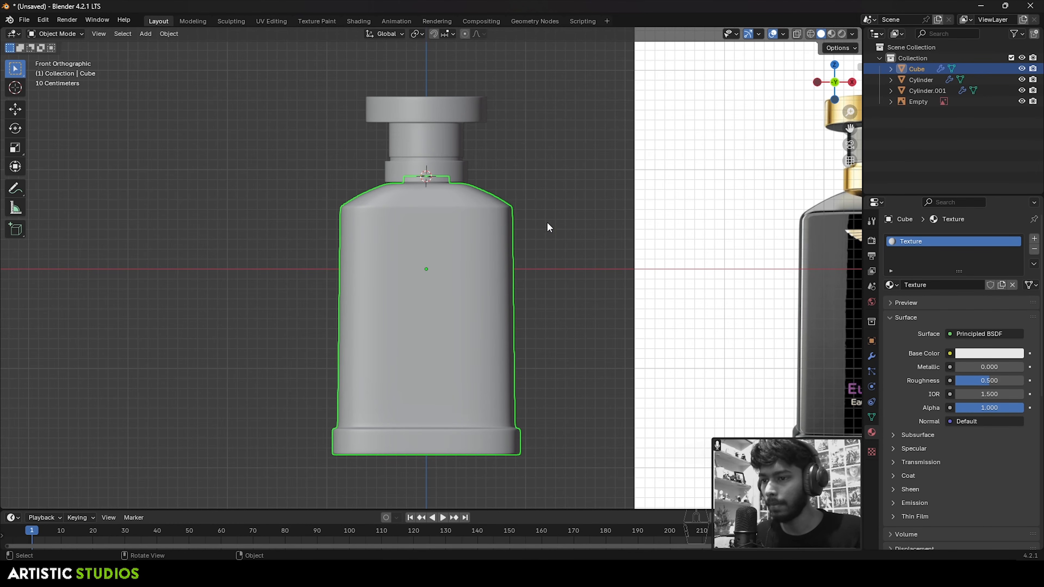
# - Show the viewport in Material Preview and set the Texture material's base color to black
pyautogui.press('z')
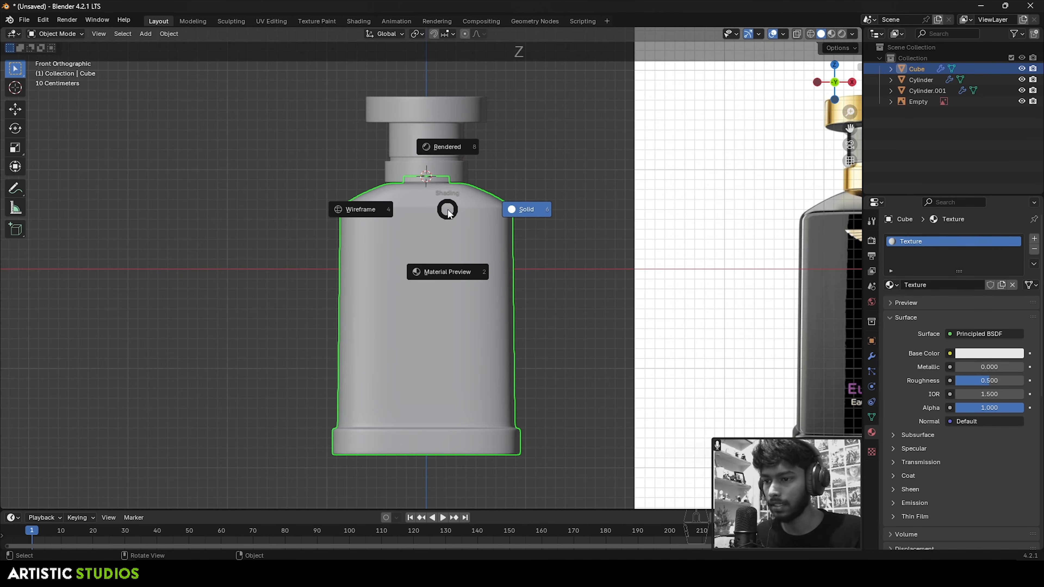
pyautogui.click(449, 273)
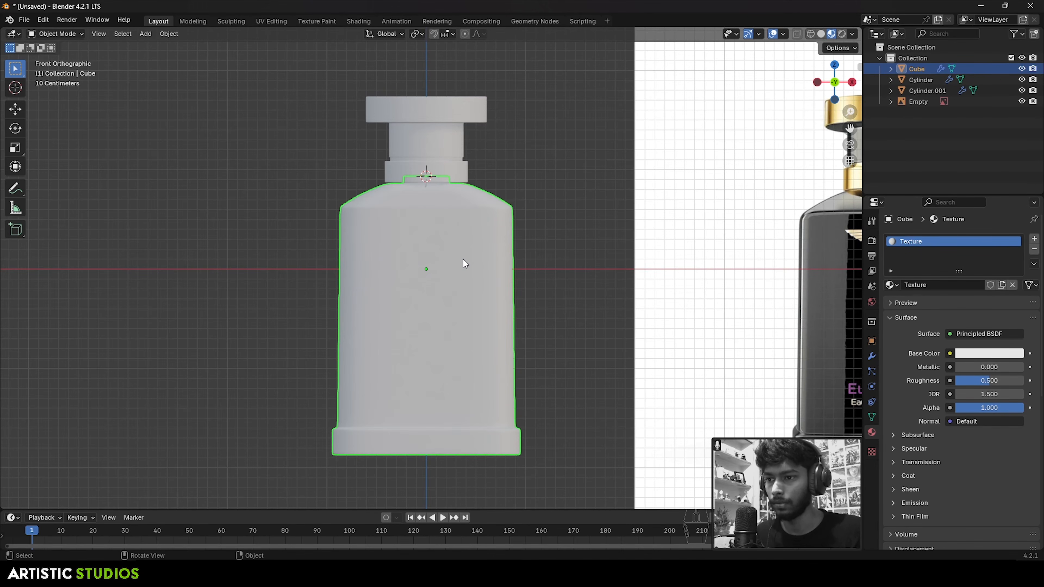
pyautogui.moveTo(471, 254); pyautogui.dragTo(400, 264, button='middle')
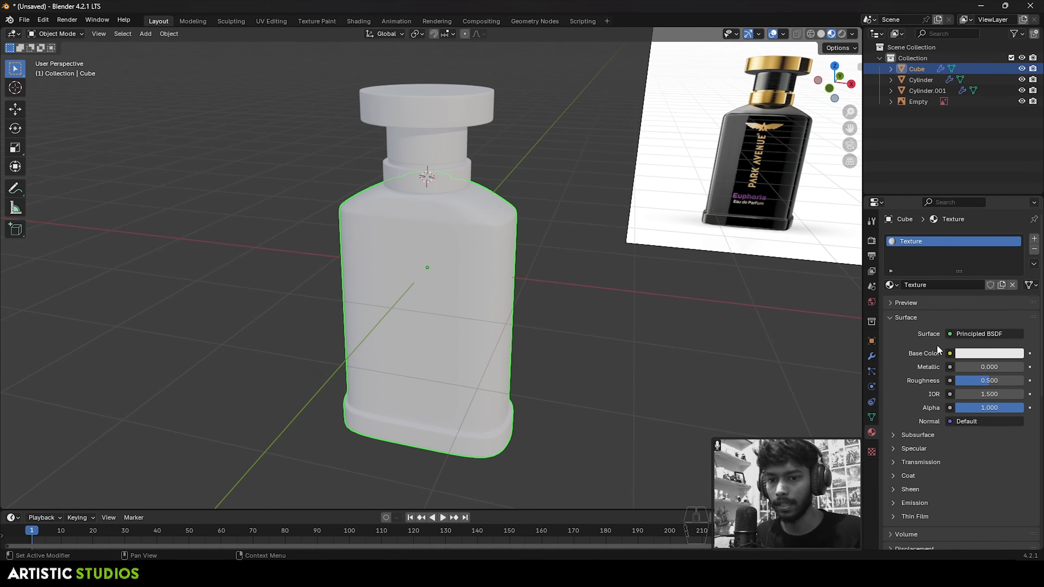
pyautogui.click(987, 353)
pyautogui.moveTo(1014, 209); pyautogui.dragTo(1014, 260)
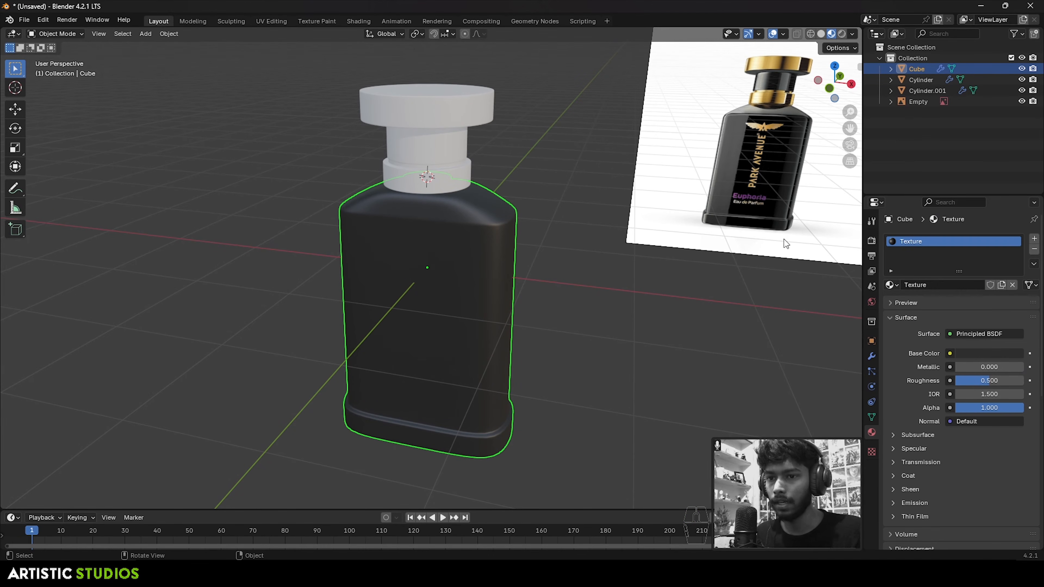
# - Link an Image Texture to the Texture material's base color and load Texture_PNG.png into it
pyautogui.click(950, 353)
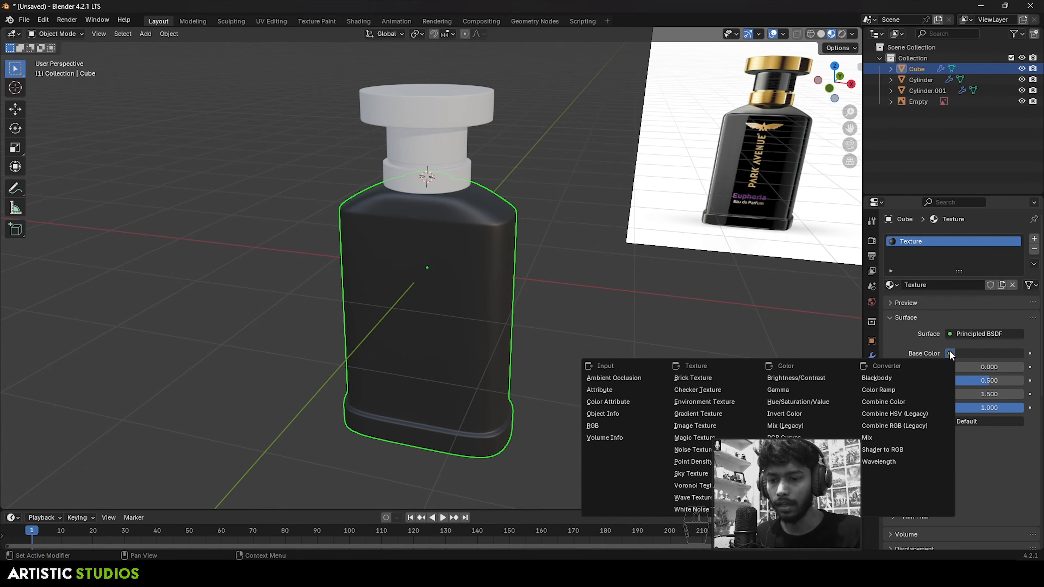
pyautogui.click(727, 425)
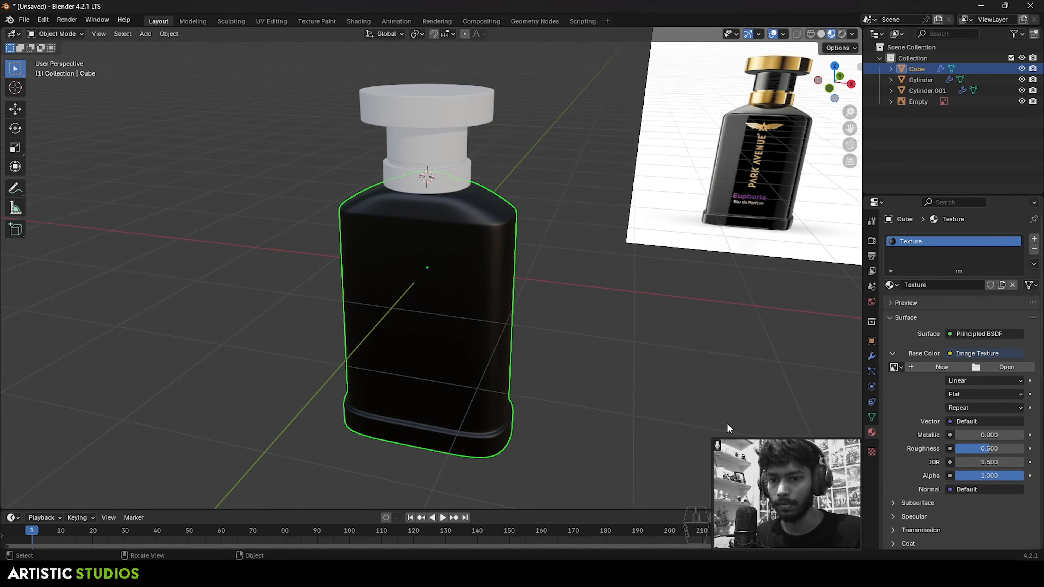
pyautogui.click(985, 367)
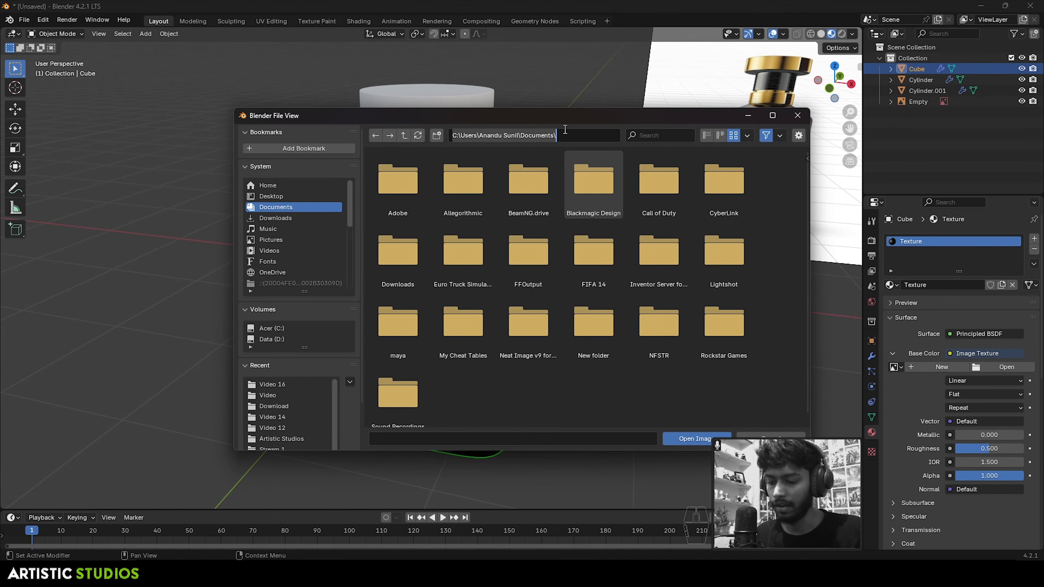
pyautogui.hotkey('ctrl', 'a')
pyautogui.hotkey('ctrl', 'v')
pyautogui.press('Return')
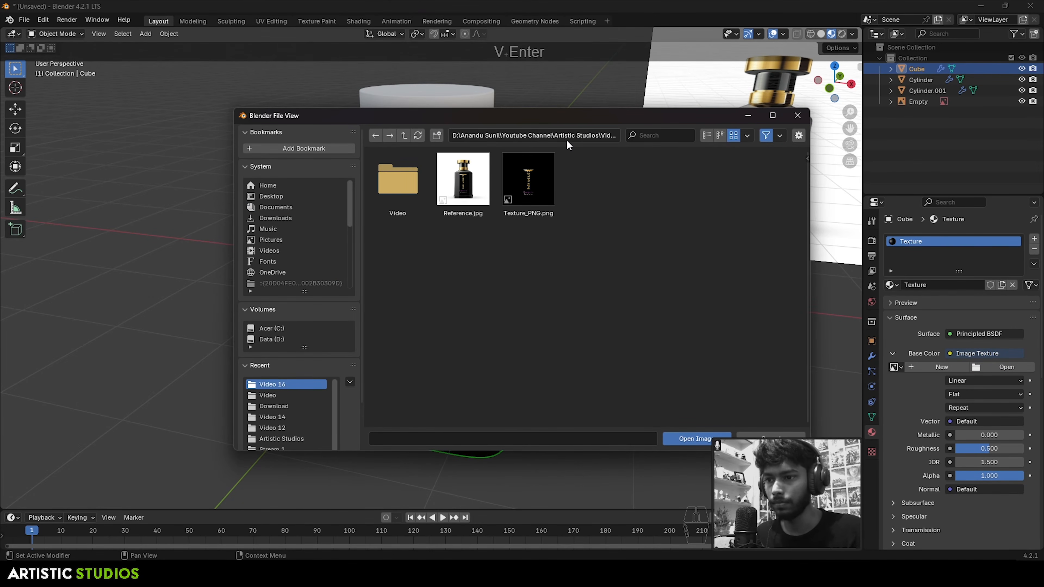
pyautogui.click(544, 189)
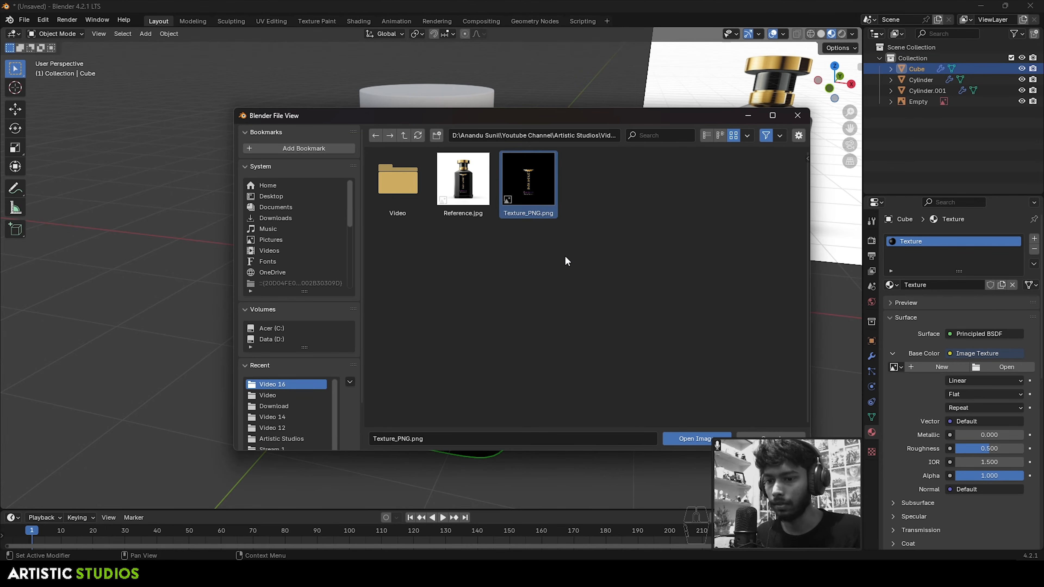
pyautogui.click(691, 439)
pyautogui.moveTo(593, 347); pyautogui.dragTo(466, 311, button='middle')
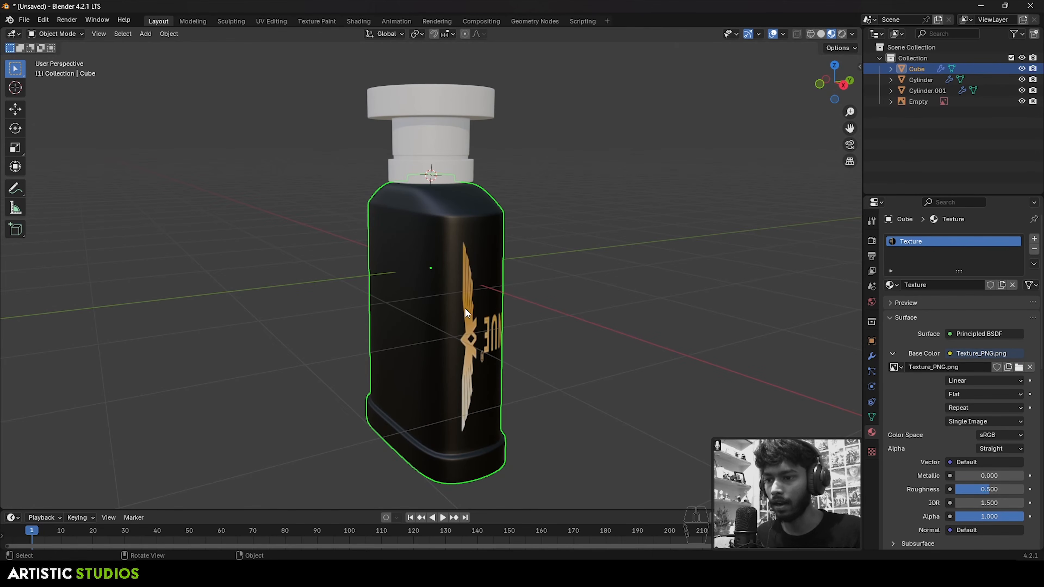
# - Switch to the UV Editing workspace and show the bottle body from the front in Material Preview with its material settings
pyautogui.click(271, 21)
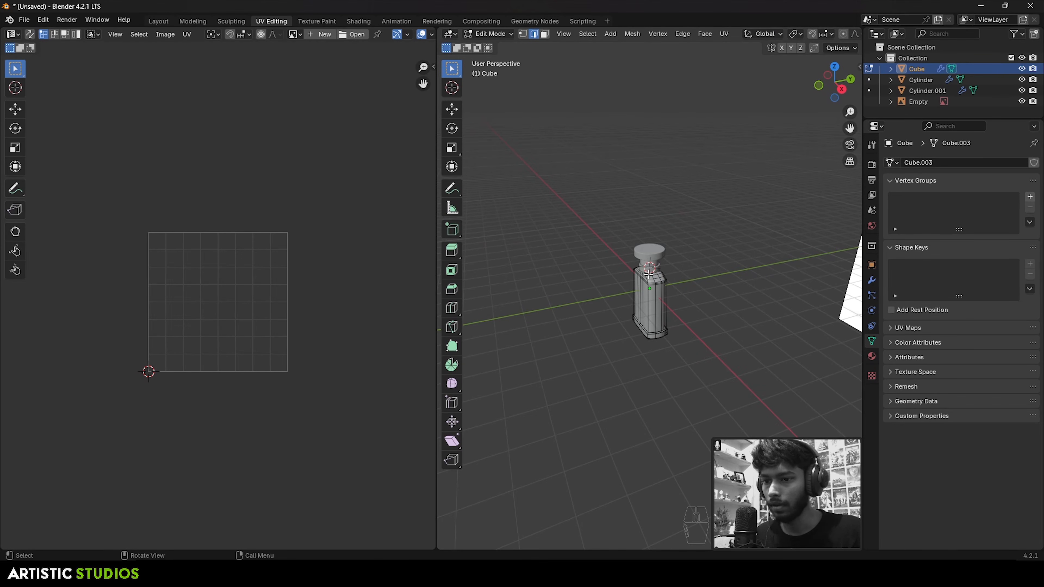
pyautogui.press('Tab')
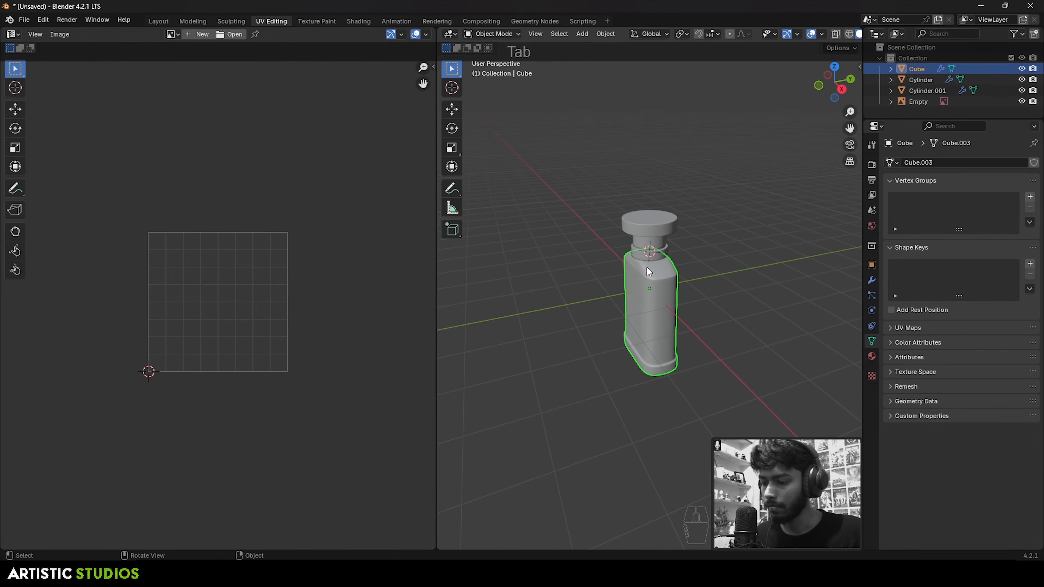
pyautogui.press('`')
pyautogui.click(548, 203)
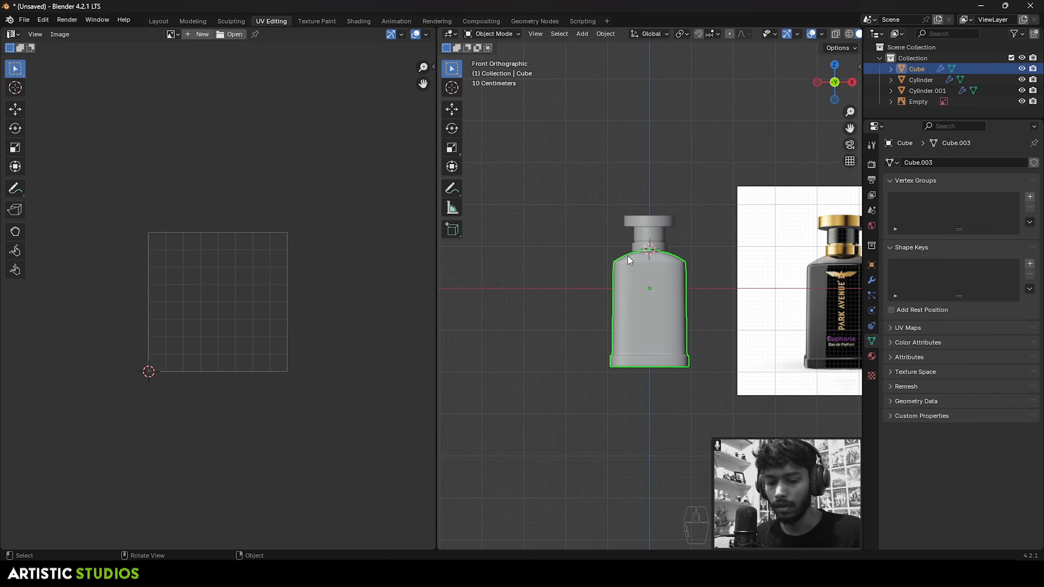
pyautogui.press('KP_1')
pyautogui.press('KP_Decimal')
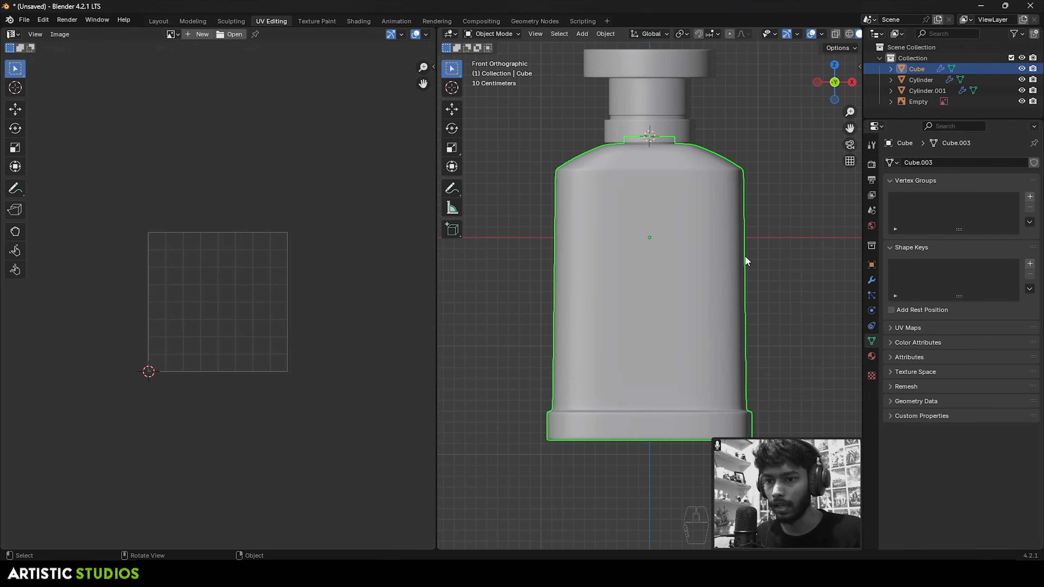
pyautogui.press('z')
pyautogui.click(737, 304)
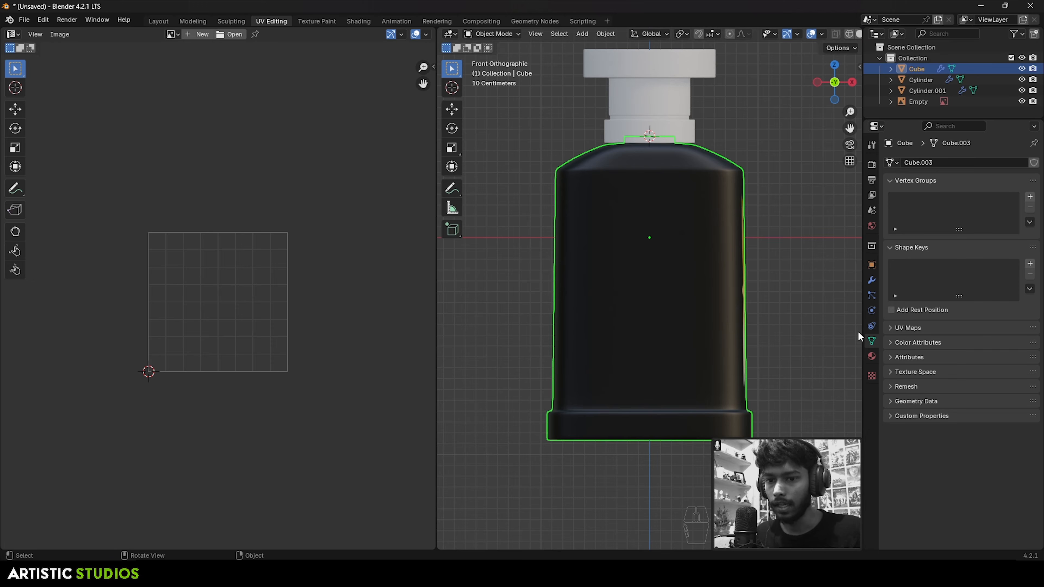
pyautogui.click(872, 356)
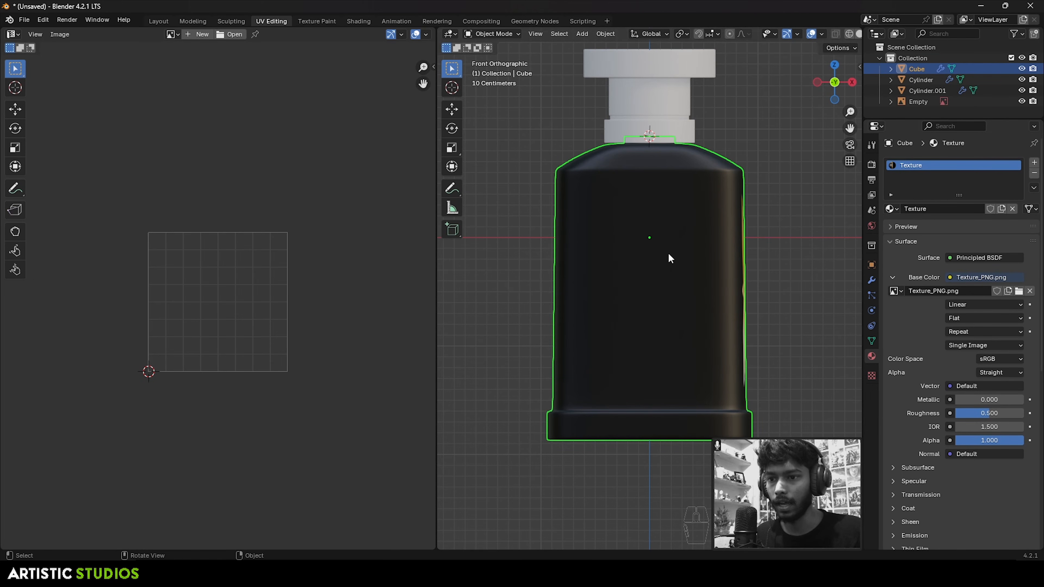
# - Display Texture_PNG.png as the background image in the UV editor
pyautogui.scroll(4, 209, 188)
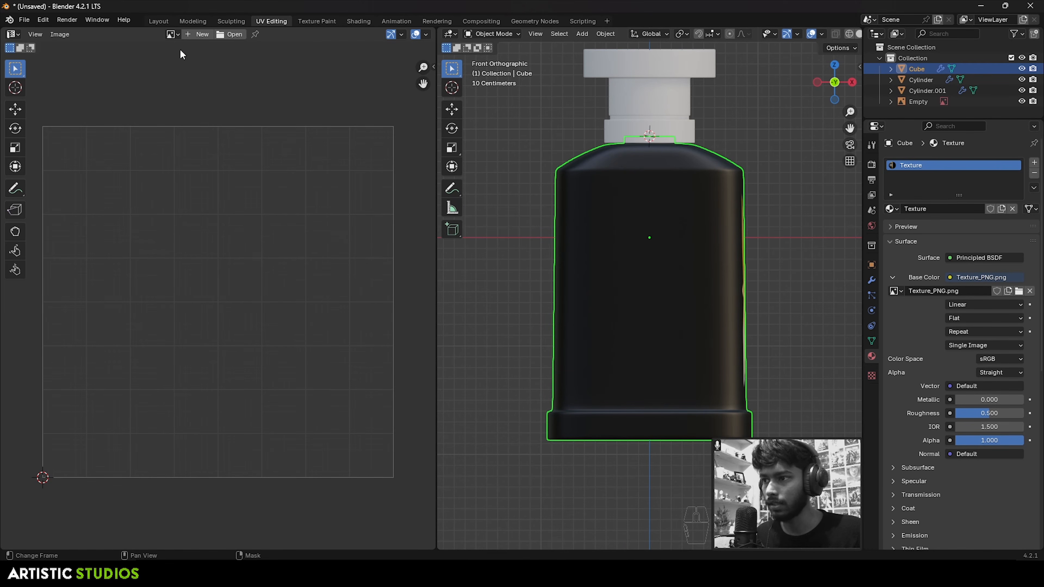
pyautogui.click(176, 32)
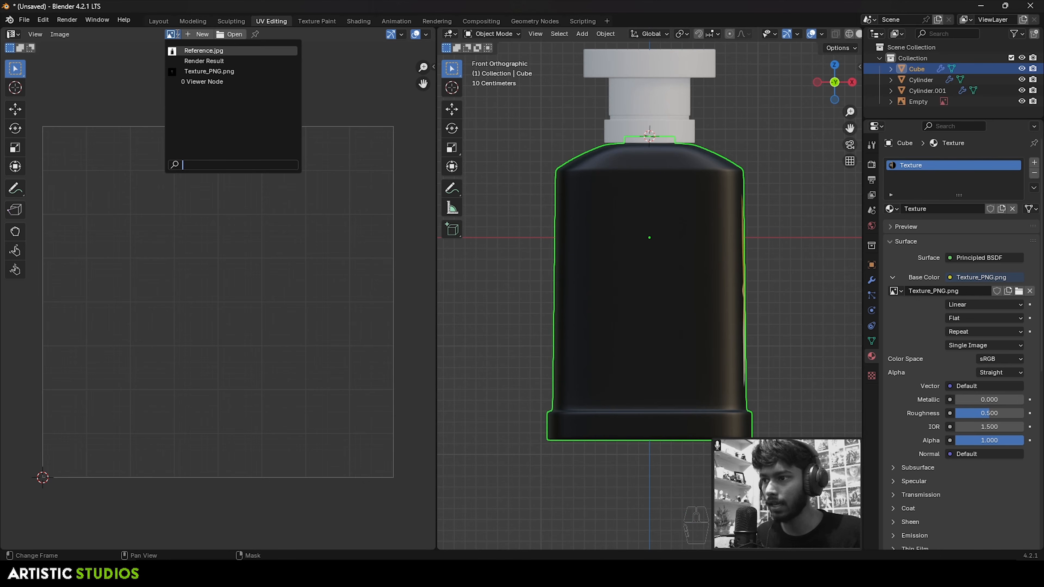
pyautogui.click(210, 72)
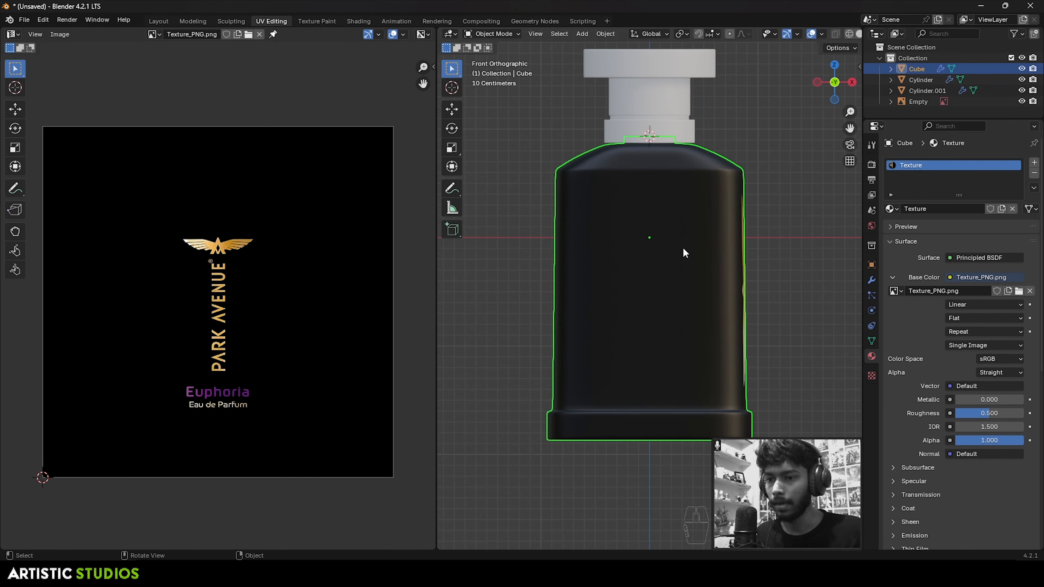
# - Unwrap the whole bottle body with Project from View in the front view
pyautogui.press('Tab')
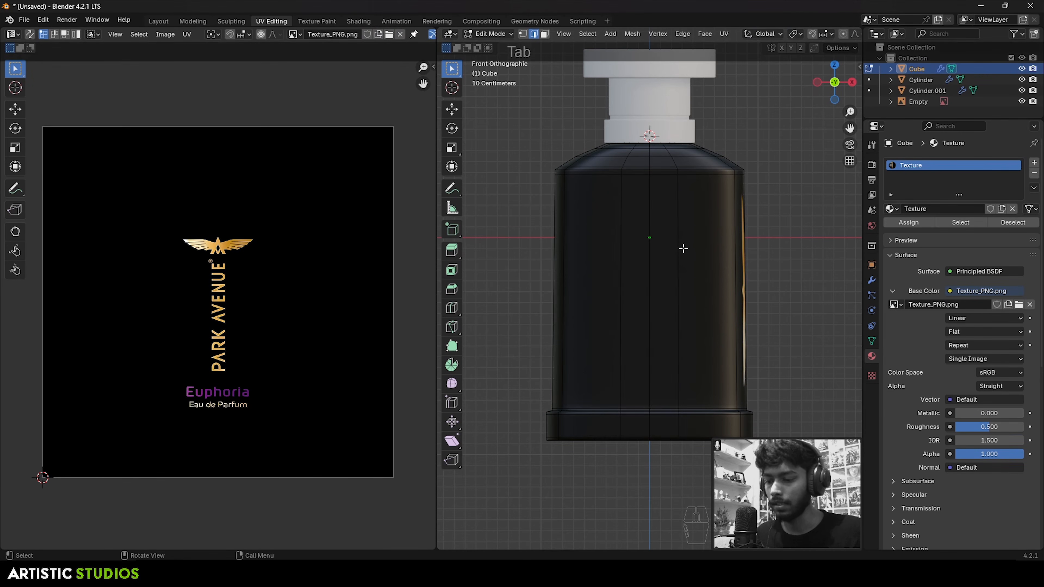
pyautogui.press('a')
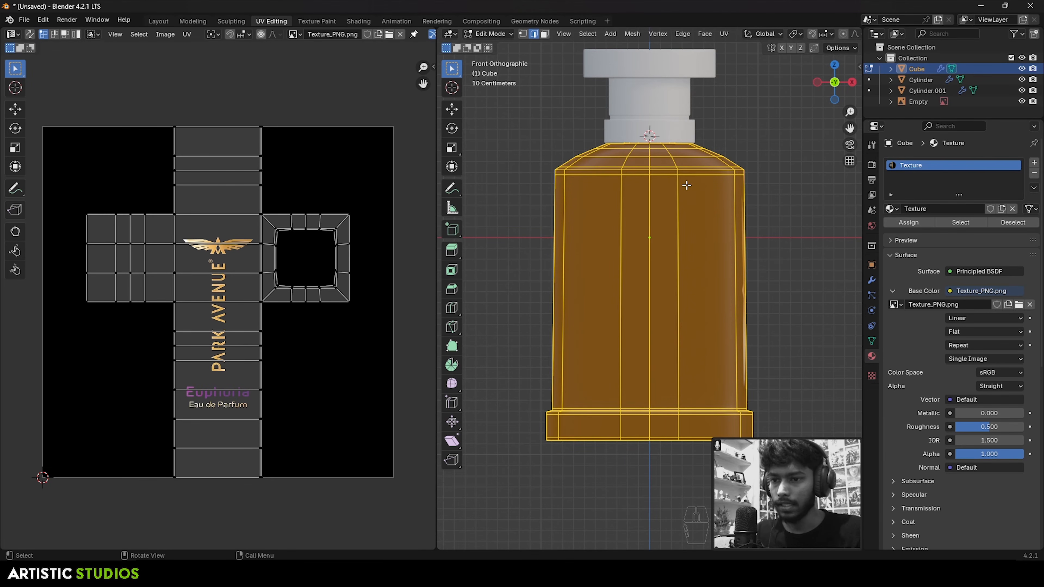
pyautogui.press('u')
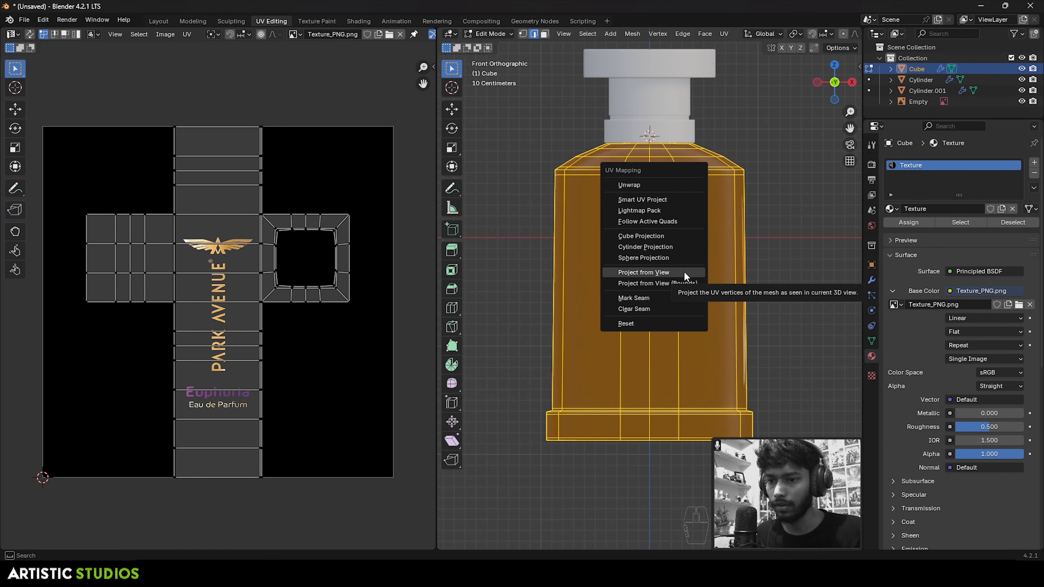
pyautogui.click(668, 272)
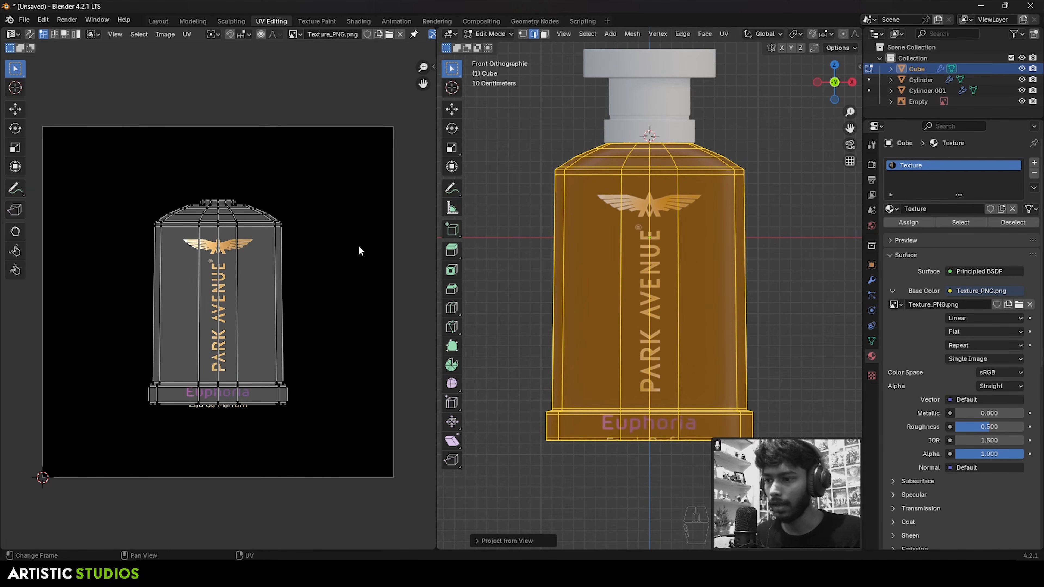
pyautogui.press('Tab')
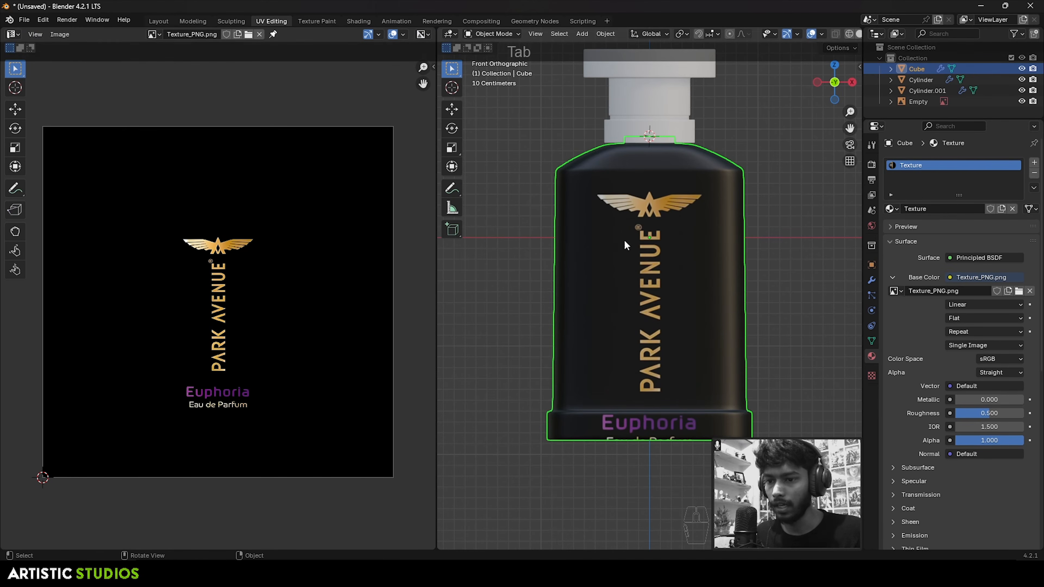
# - Compare the label with the reference image and scale all of the body's UVs by about 1.25
pyautogui.scroll(-5, 678, 300)
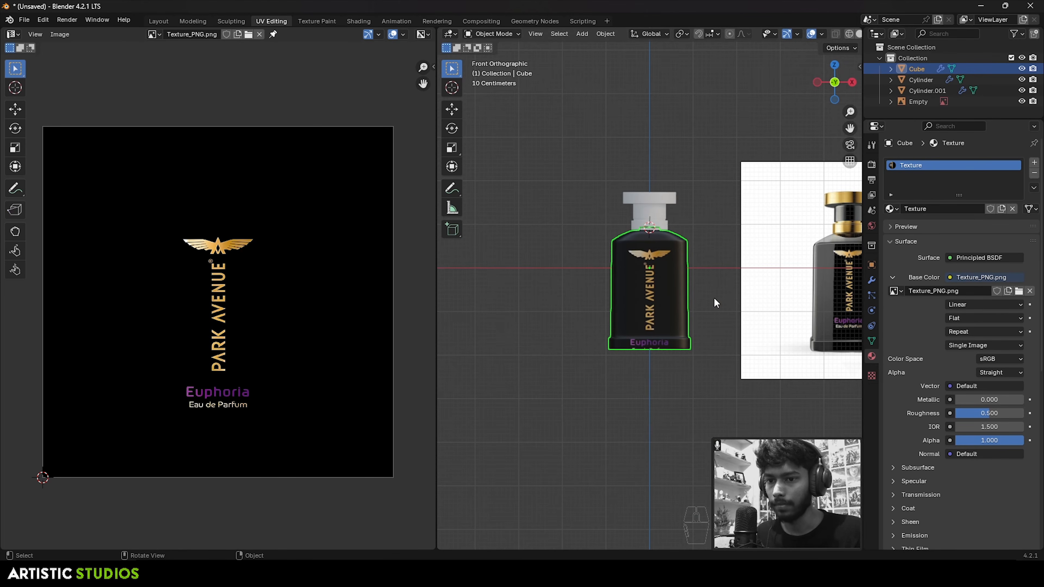
pyautogui.keyDown('shift'); pyautogui.moveTo(766, 303); pyautogui.dragTo(695, 303, button='middle'); pyautogui.keyUp('shift')
pyautogui.scroll(2, 695, 304)
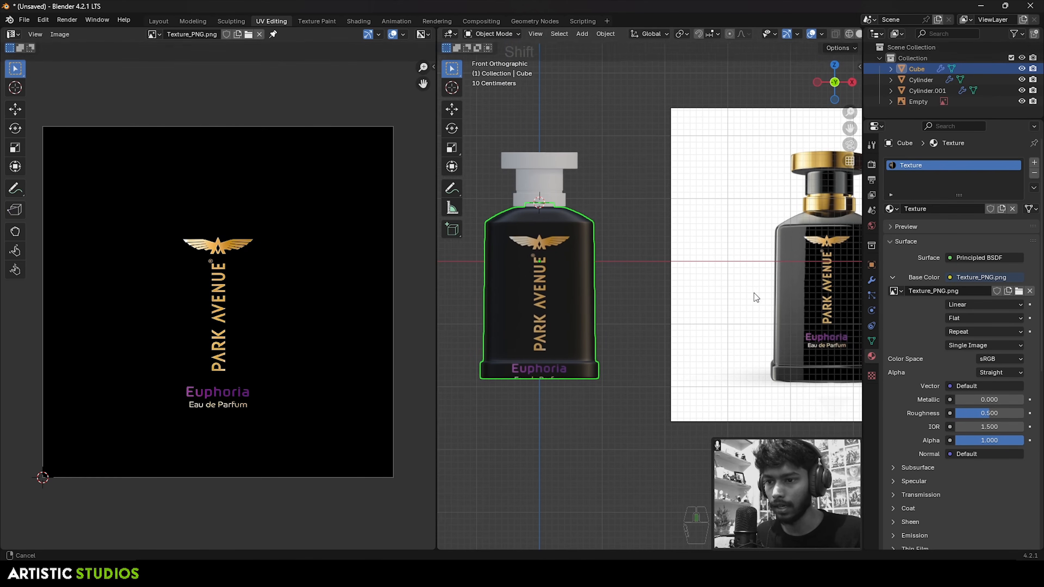
pyautogui.keyDown('shift'); pyautogui.moveTo(528, 284); pyautogui.dragTo(485, 284, button='middle'); pyautogui.keyUp('shift')
pyautogui.press('Tab')
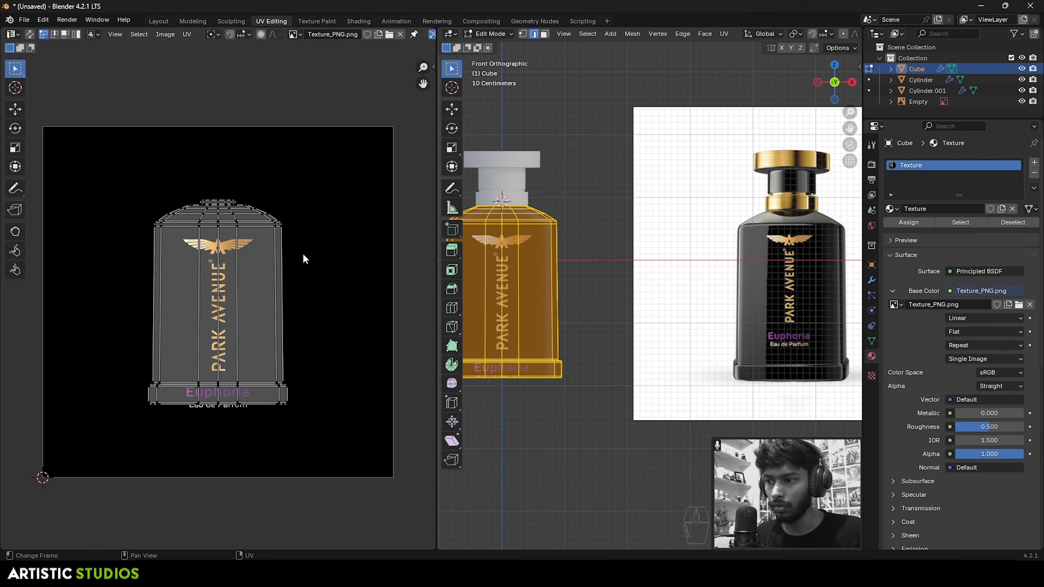
pyautogui.moveTo(105, 117); pyautogui.dragTo(354, 446)
pyautogui.press('s')
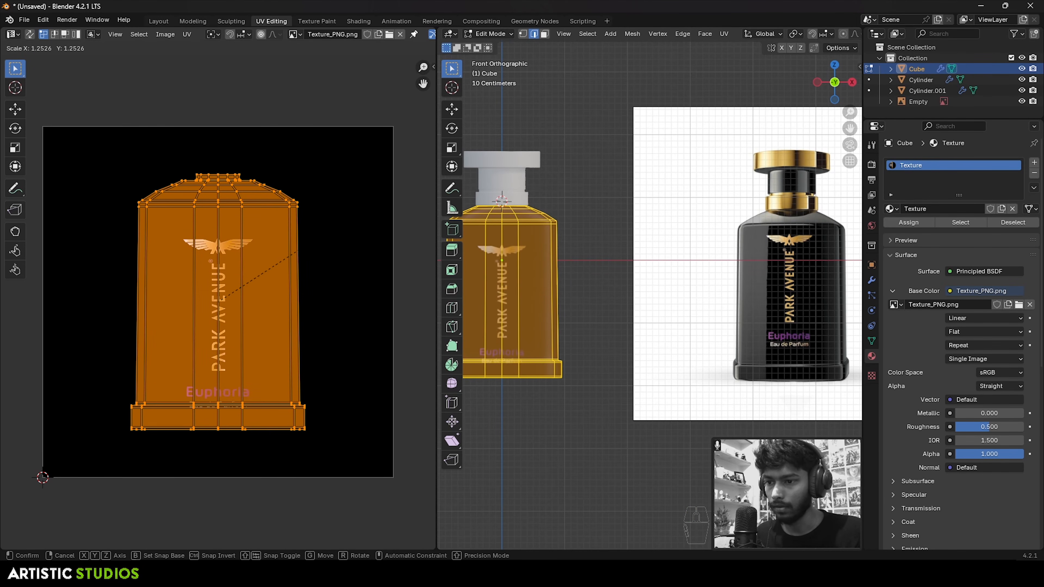
pyautogui.click(347, 223)
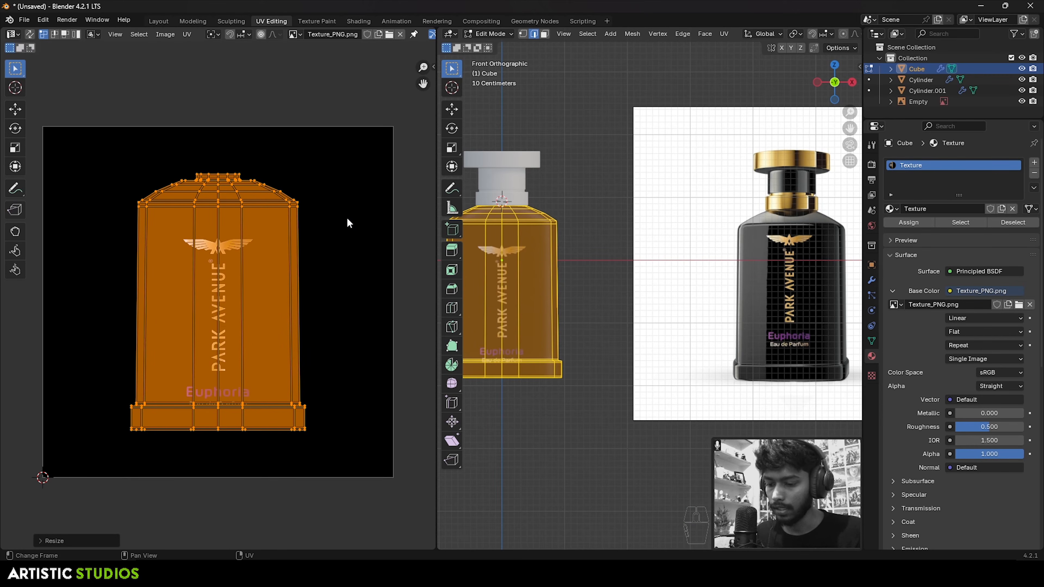
# - Move the body's UVs down about 0.026 along Y and check the label placement on the bottle
pyautogui.press('g')
pyautogui.press('y')
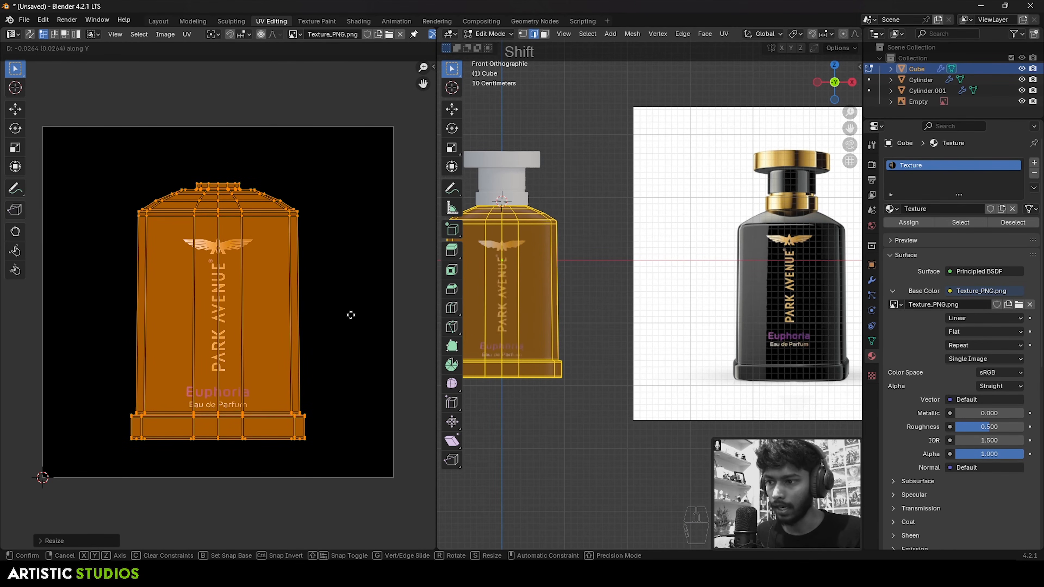
pyautogui.click(350, 315)
pyautogui.press('Tab')
pyautogui.keyDown('shift'); pyautogui.moveTo(505, 312); pyautogui.dragTo(647, 303, button='middle'); pyautogui.keyUp('shift')
pyautogui.scroll(2, 657, 288)
pyautogui.moveTo(699, 217); pyautogui.dragTo(627, 247, button='middle')
pyautogui.scroll(1, 685, 232)
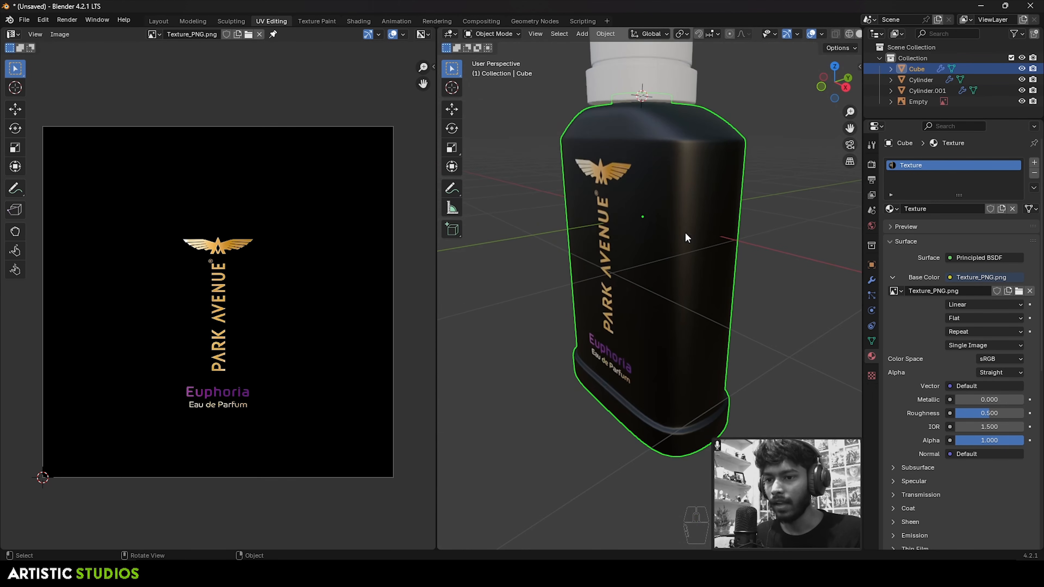
# - Examine how the label is projected onto the back of the bottle body
pyautogui.moveTo(691, 151); pyautogui.dragTo(569, 193, button='middle')
pyautogui.press('Tab')
pyautogui.moveTo(713, 230); pyautogui.dragTo(575, 304, button='middle')
pyautogui.click(791, 292)
pyautogui.keyDown('alt'); pyautogui.keyDown('shift'); pyautogui.click(715, 239); pyautogui.keyUp('shift'); pyautogui.keyUp('alt')
pyautogui.press('Tab')
pyautogui.press('KP_1')
pyautogui.moveTo(670, 198)
pyautogui.mouseDown(button='middle')
pyautogui.moveTo(650, 259)
pyautogui.moveTo(732, 240)
pyautogui.moveTo(692, 231)
pyautogui.moveTo(627, 237)
pyautogui.moveTo(675, 188)
pyautogui.mouseUp(button='middle')
# - Select the bottle's back faces, shrink their UVs and move them onto the blank black upper-left area of the texture
pyautogui.press('Tab')
pyautogui.click(871, 280)
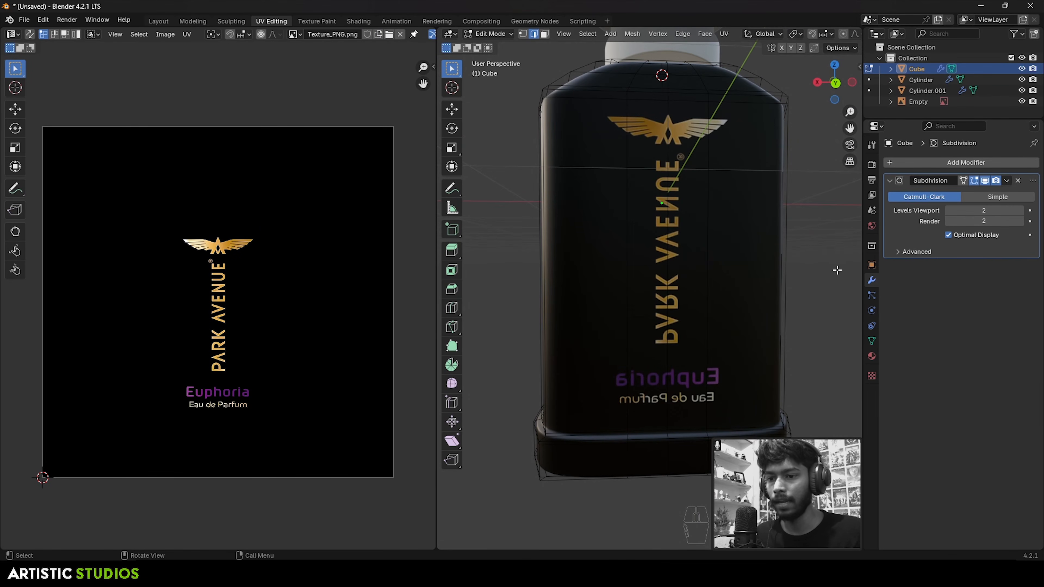
pyautogui.press('3')
pyautogui.moveTo(581, 117); pyautogui.dragTo(747, 398)
pyautogui.moveTo(112, 185); pyautogui.dragTo(300, 429)
pyautogui.press('s')
pyautogui.click(287, 390)
pyautogui.press('g')
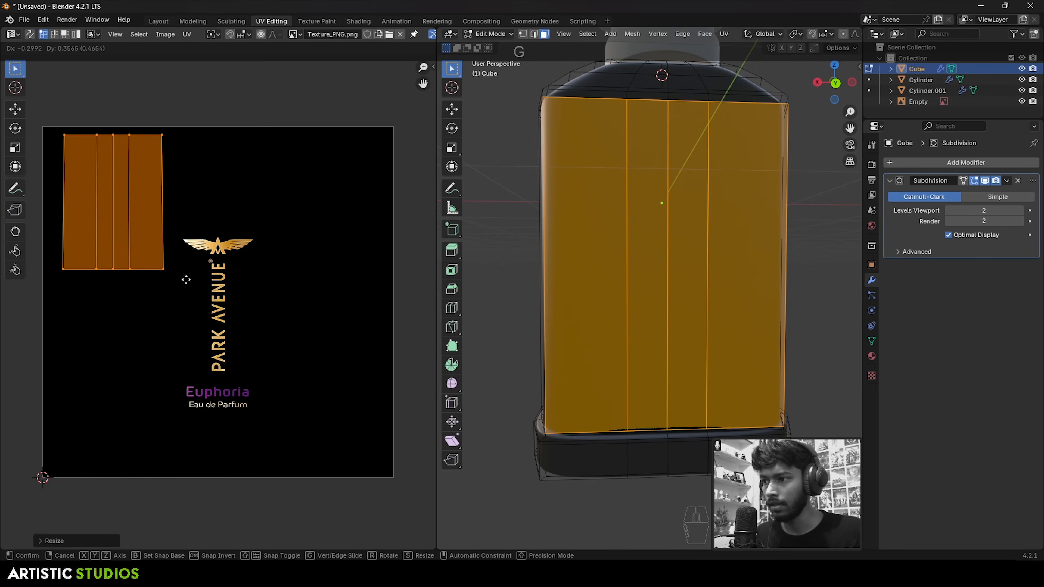
pyautogui.click(240, 285)
pyautogui.press('Tab')
pyautogui.moveTo(645, 268); pyautogui.dragTo(812, 231, button='middle')
# - Return to the front view, select the lower neck ring and switch to the Layout workspace with the reference image in view
pyautogui.press('`')
pyautogui.click(612, 148)
pyautogui.keyDown('shift'); pyautogui.moveTo(589, 161); pyautogui.dragTo(638, 238, button='middle'); pyautogui.keyUp('shift')
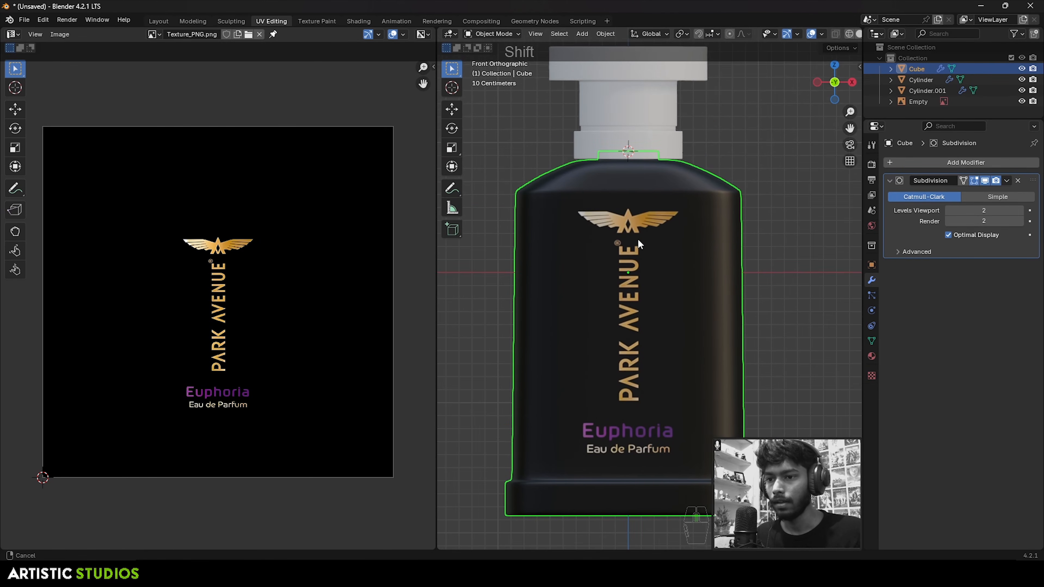
pyautogui.scroll(-2, 646, 236)
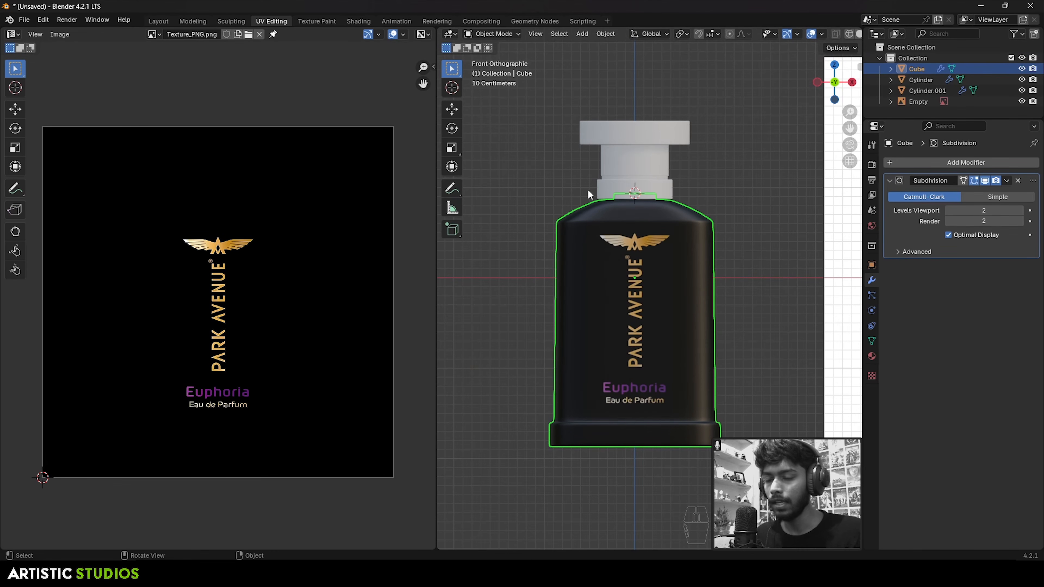
pyautogui.click(664, 165)
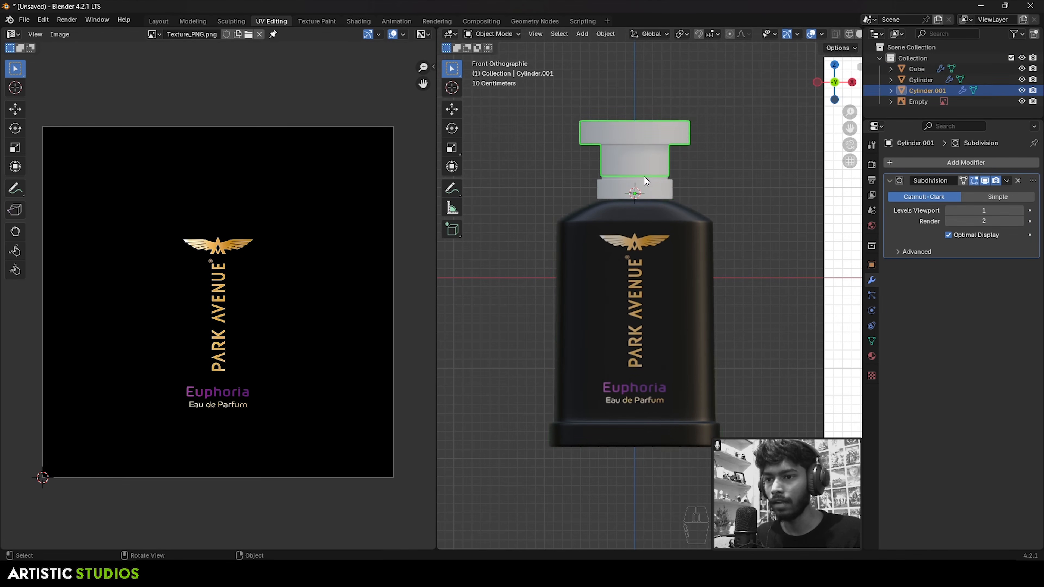
pyautogui.click(640, 192)
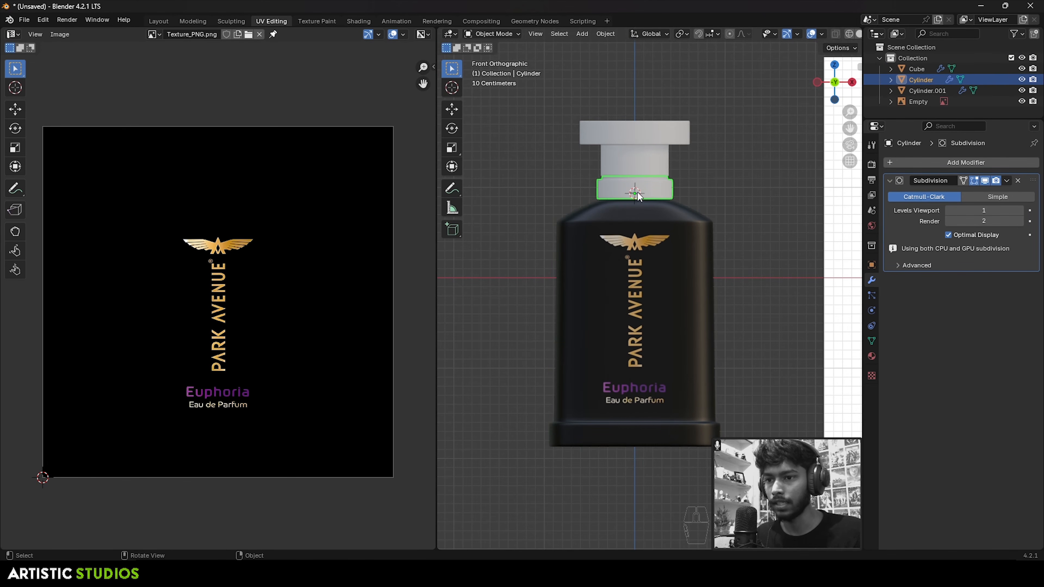
pyautogui.click(158, 21)
pyautogui.scroll(-1, 478, 170)
pyautogui.keyDown('shift'); pyautogui.moveTo(478, 171); pyautogui.dragTo(414, 217, button='middle'); pyautogui.keyUp('shift')
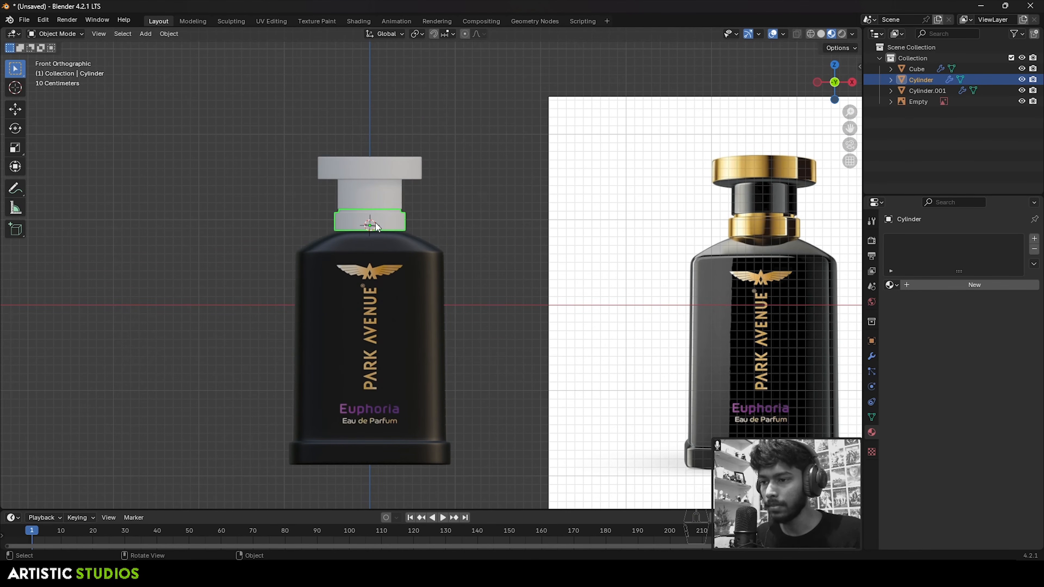
# - Give the lower neck ring a new material named Gold
pyautogui.click(963, 286)
pyautogui.doubleClick(945, 286)
pyautogui.write('Gold')
pyautogui.press('Return')
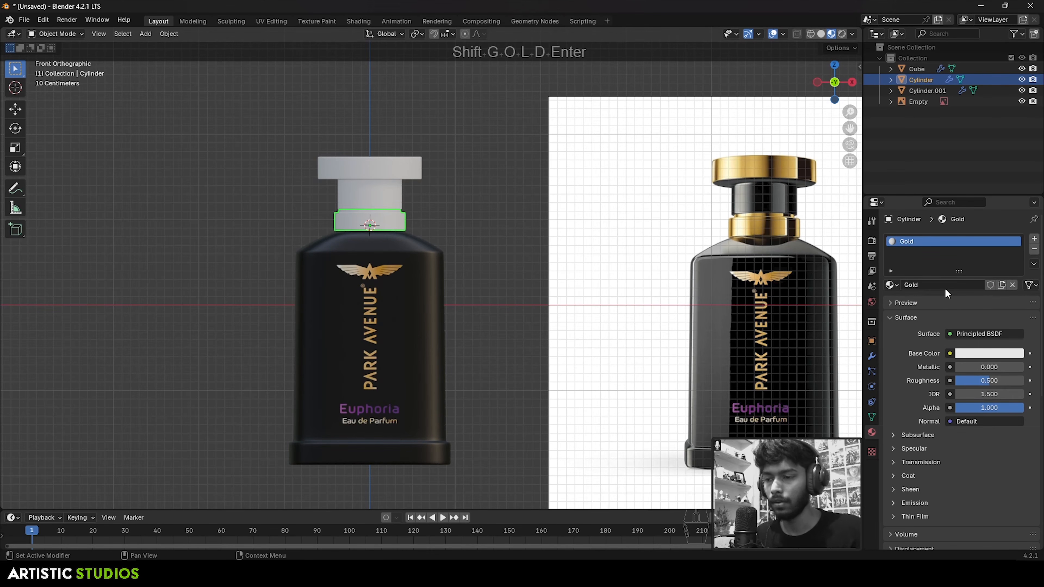
# - Set the Gold material's metallic to 0.95 and its base color to orange-gold, about hue 0.08 and saturation 0.836
pyautogui.click(978, 365)
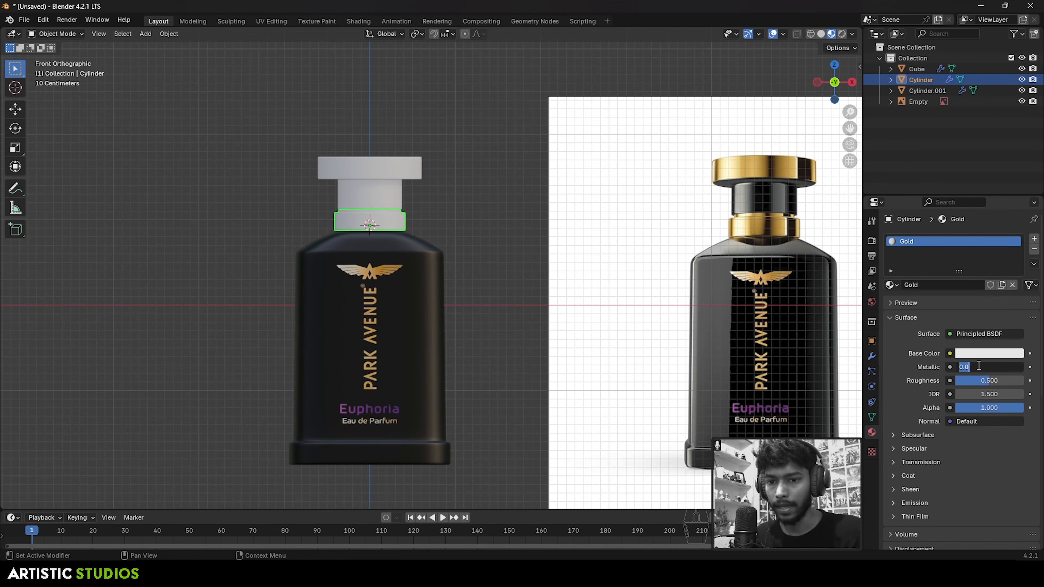
pyautogui.write('.95')
pyautogui.press('Return')
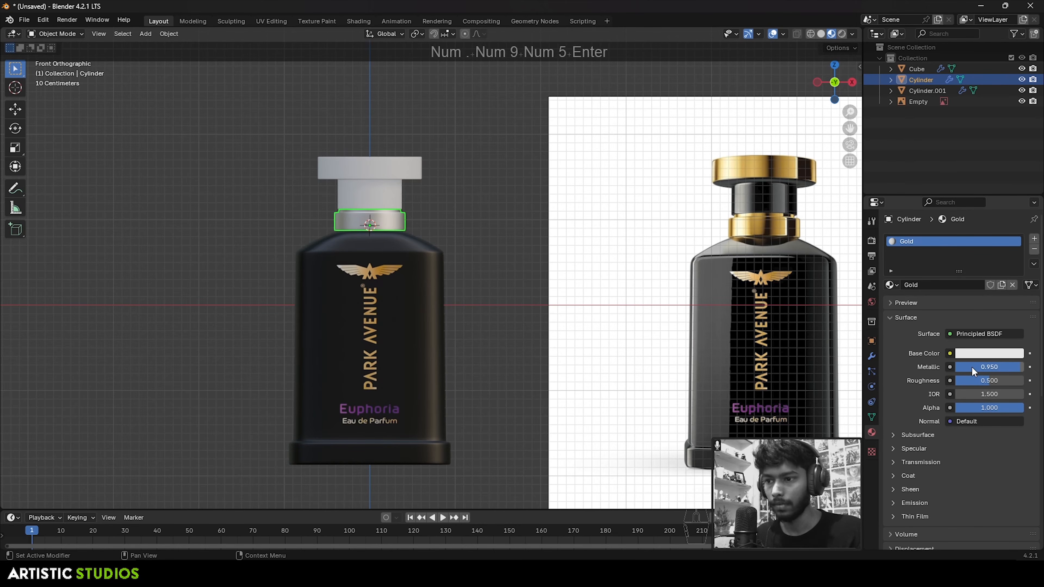
pyautogui.scroll(5, 280, 249)
pyautogui.keyDown('shift'); pyautogui.moveTo(538, 184); pyautogui.dragTo(626, 282, button='middle'); pyautogui.keyUp('shift')
pyautogui.scroll(4, 776, 302)
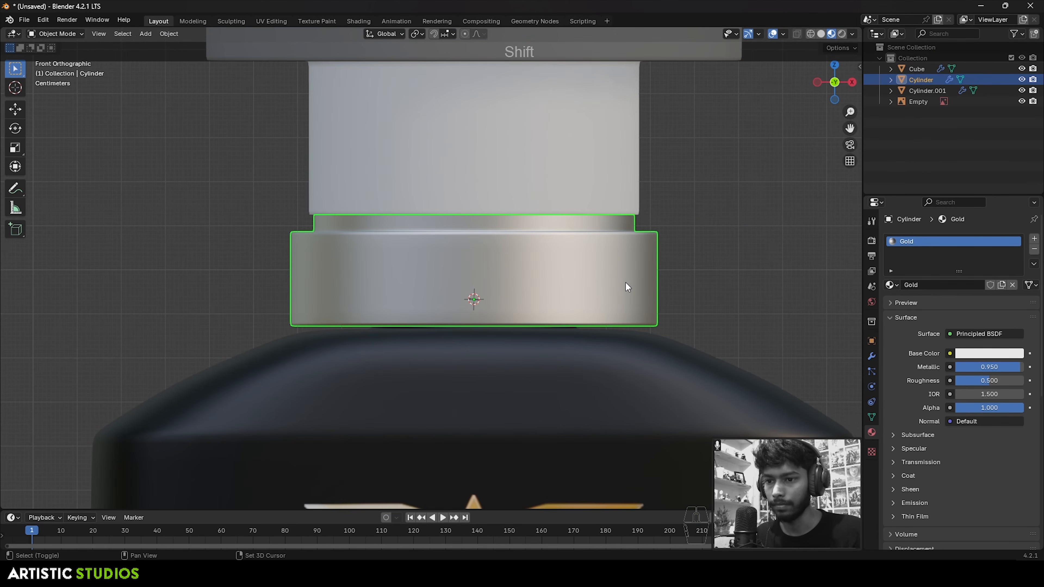
pyautogui.click(979, 354)
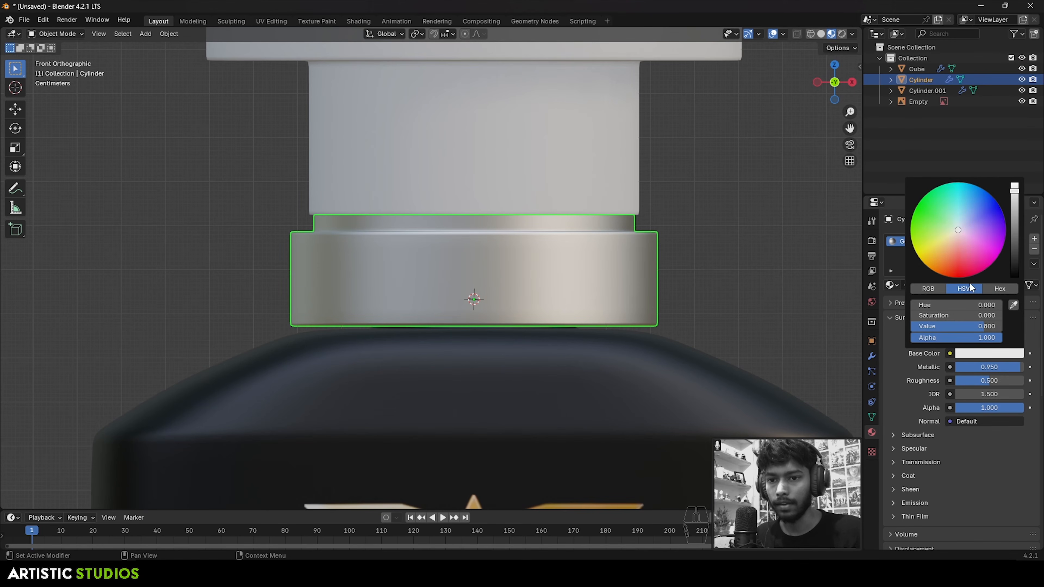
pyautogui.moveTo(960, 230); pyautogui.dragTo(941, 251)
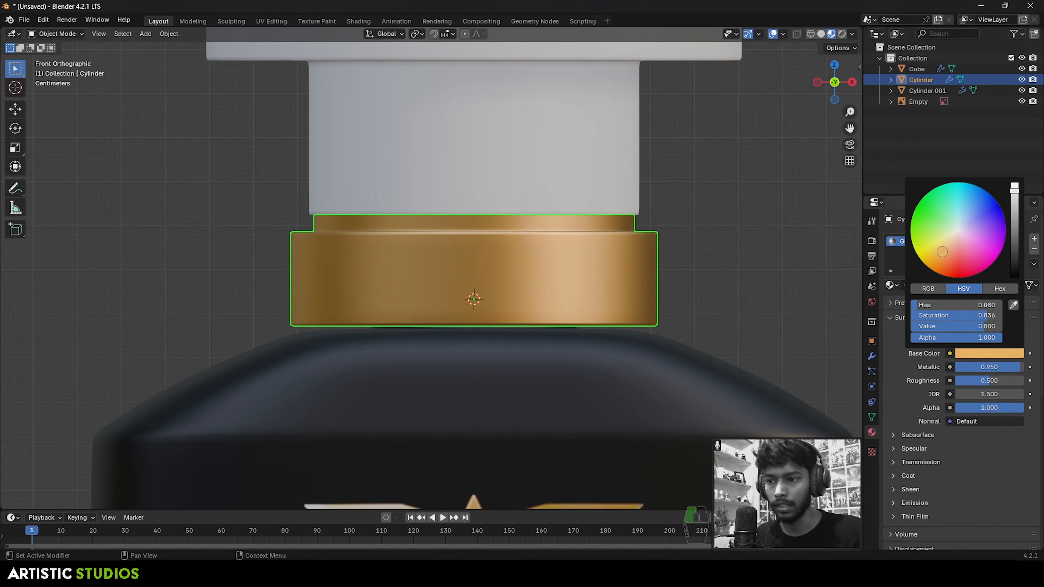
# - Set the roughness of the lower neck ring's Gold material to 0.2
pyautogui.scroll(-8, 502, 241)
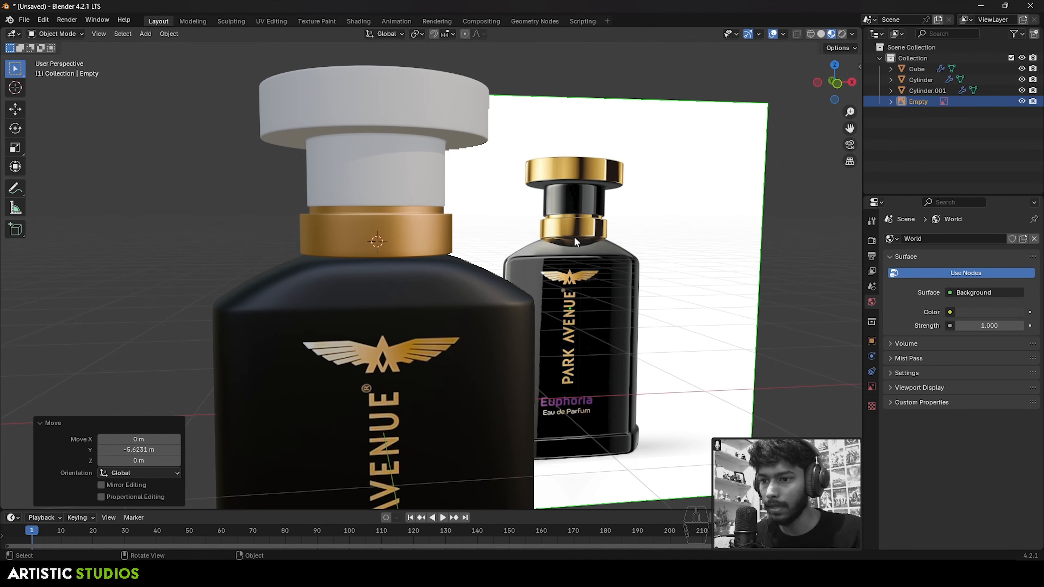
pyautogui.click(426, 231)
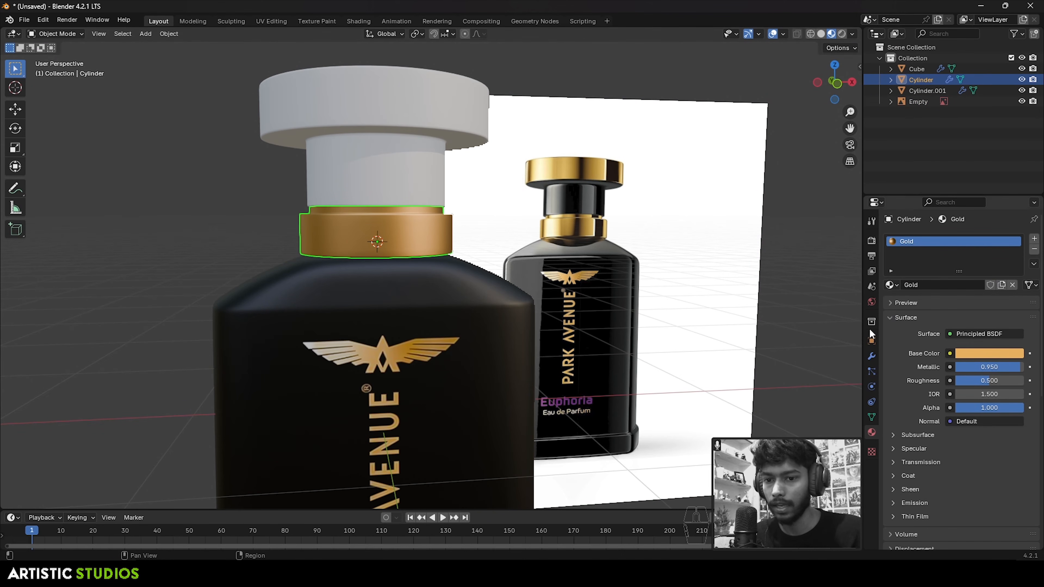
pyautogui.doubleClick(995, 380)
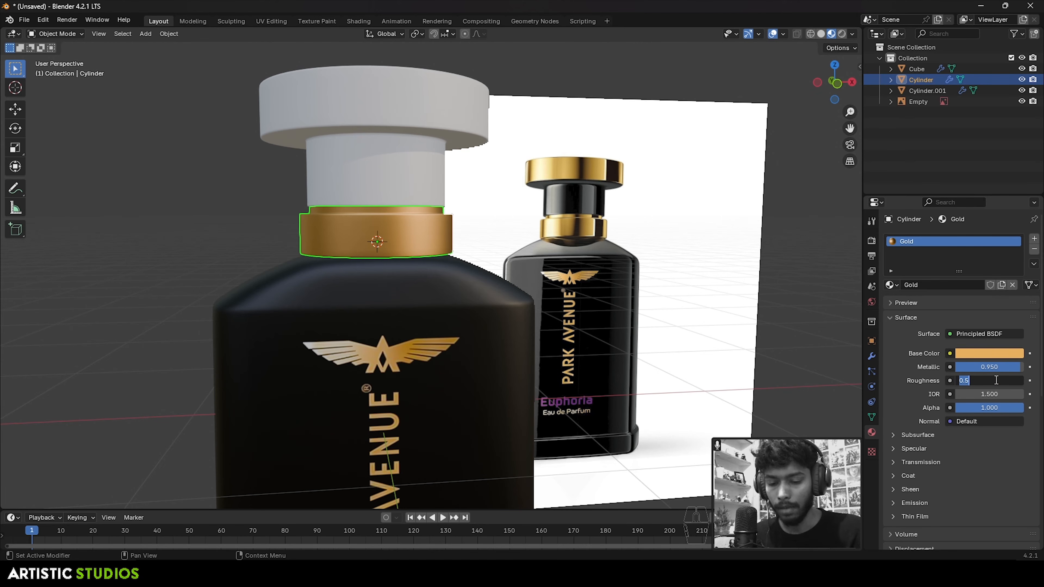
pyautogui.write('0.2')
pyautogui.press('Return')
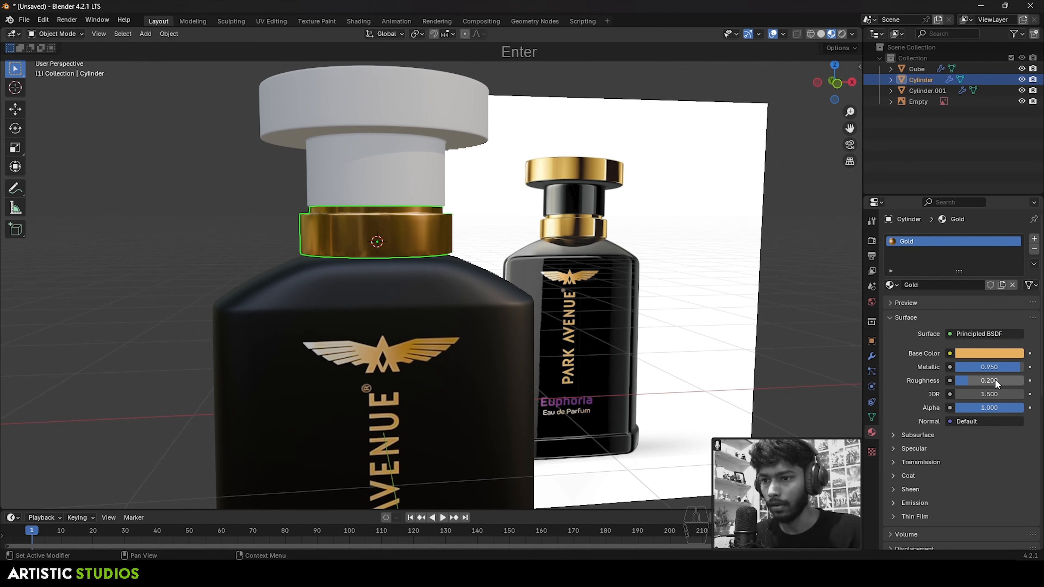
# - Add two loop cuts around the lower neck ring's side wall, one near its bottom edge and one near its top edge
pyautogui.moveTo(594, 234); pyautogui.dragTo(434, 219, button='middle')
pyautogui.scroll(6, 433, 218)
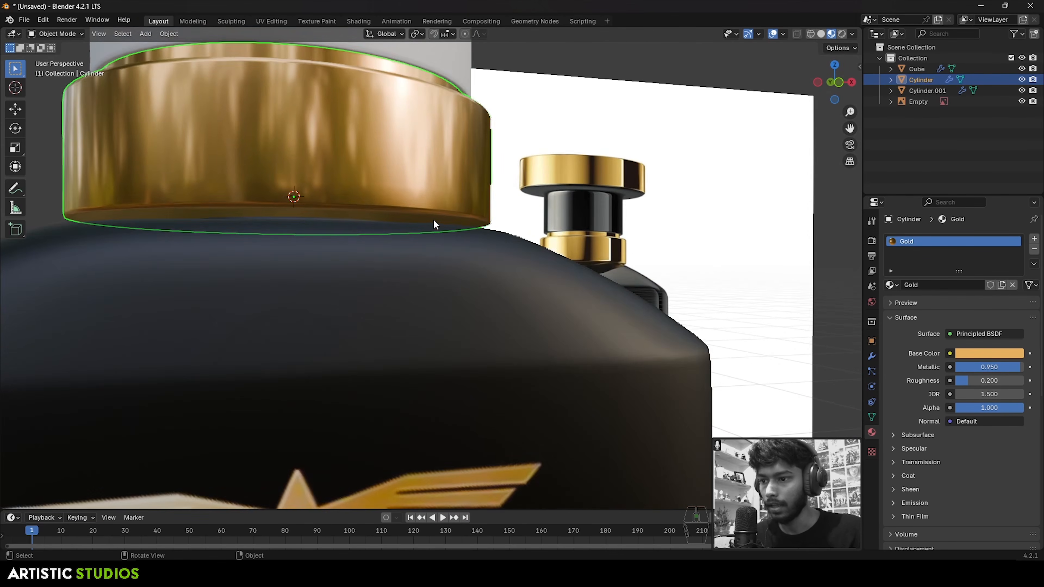
pyautogui.press('Tab')
pyautogui.press('Tab')
pyautogui.press('Tab')
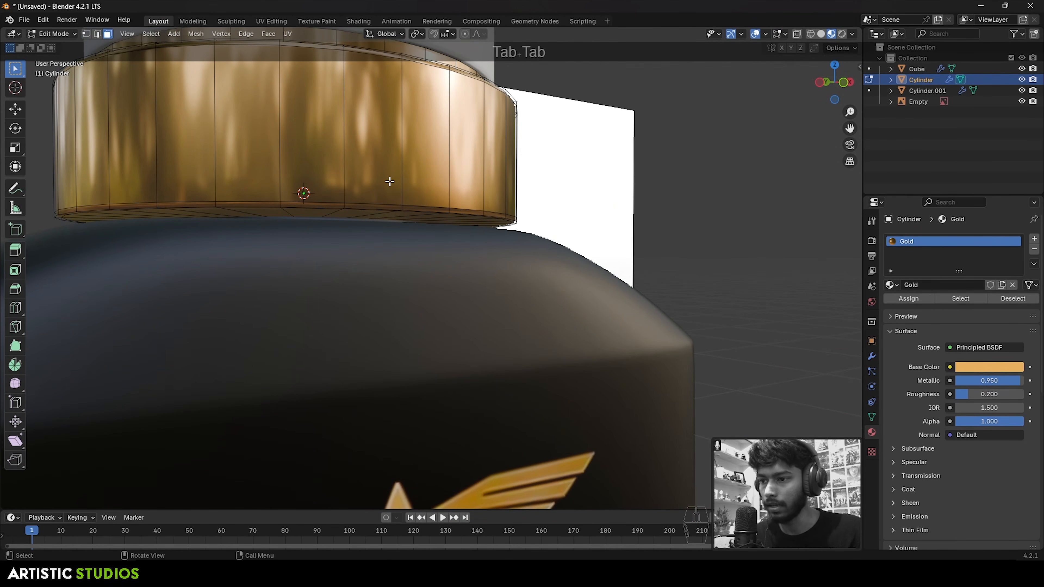
pyautogui.hotkey('ctrl', 'r')
pyautogui.click(407, 188)
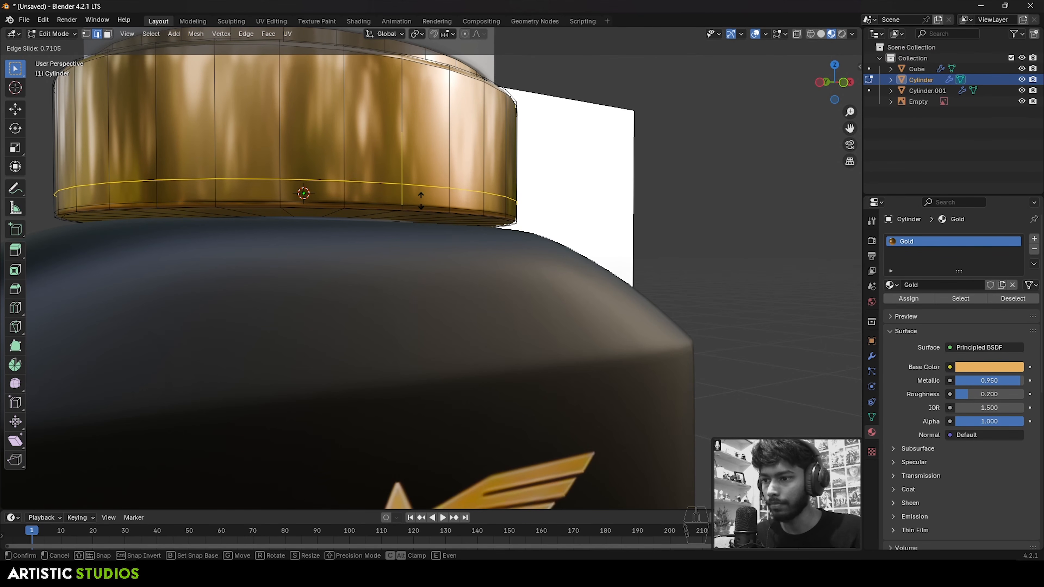
pyautogui.click(411, 164)
pyautogui.hotkey('ctrl', 'r')
pyautogui.click(411, 163)
pyautogui.click(408, 87)
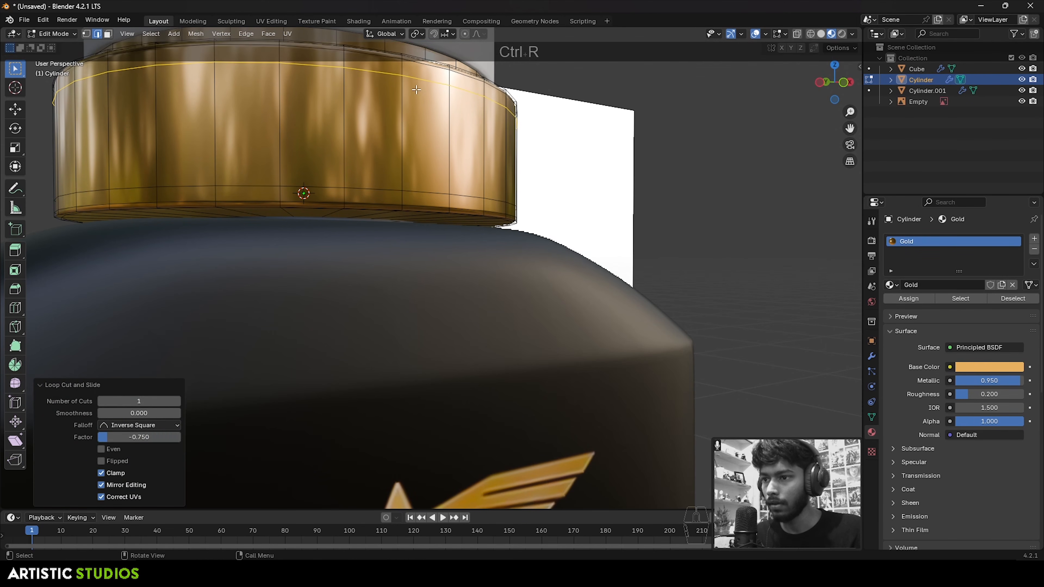
pyautogui.press('Tab')
# - Select the cap with its upper neck and apply the existing Gold material to it
pyautogui.scroll(-5, 424, 188)
pyautogui.moveTo(424, 192); pyautogui.dragTo(422, 158, button='middle')
pyautogui.click(420, 156)
pyautogui.moveTo(545, 289); pyautogui.dragTo(540, 293, button='middle')
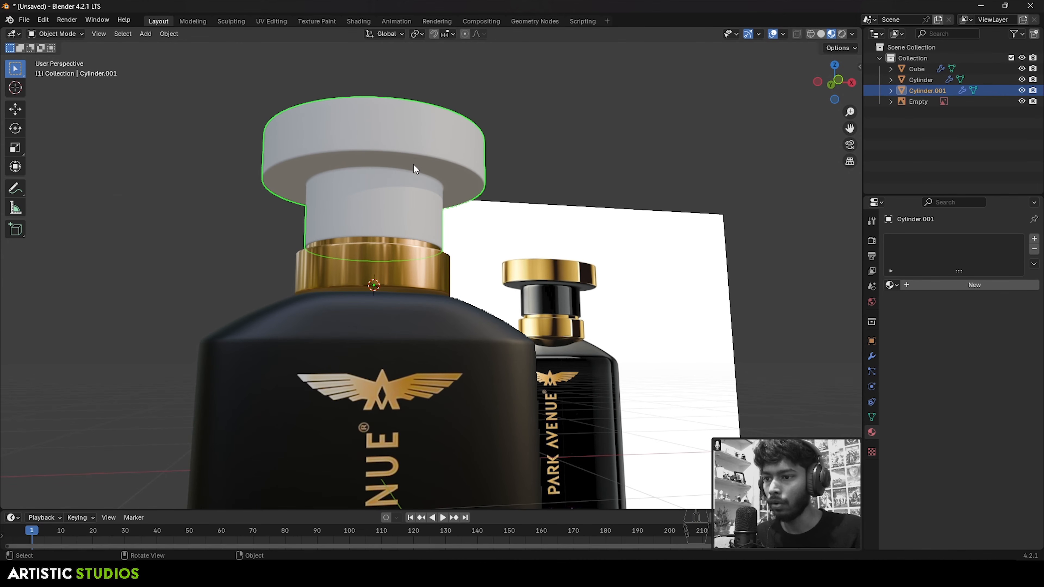
pyautogui.scroll(3, 400, 182)
pyautogui.press('Tab')
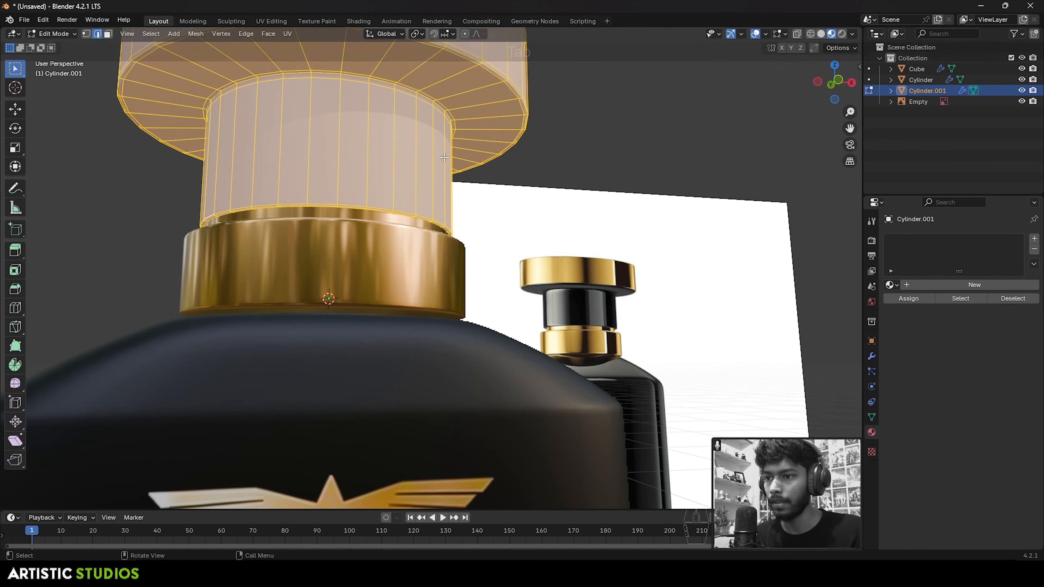
pyautogui.keyDown('shift'); pyautogui.moveTo(403, 98); pyautogui.dragTo(425, 194, button='middle'); pyautogui.keyUp('shift')
pyautogui.scroll(-2, 428, 191)
pyautogui.scroll(1, 425, 194)
pyautogui.press('Tab')
pyautogui.click(891, 285)
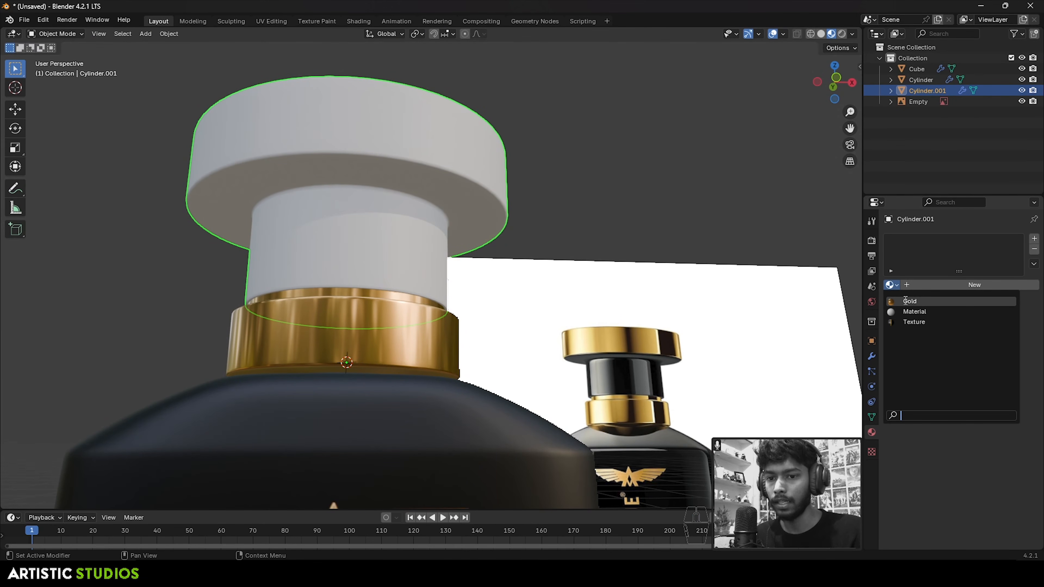
pyautogui.click(919, 300)
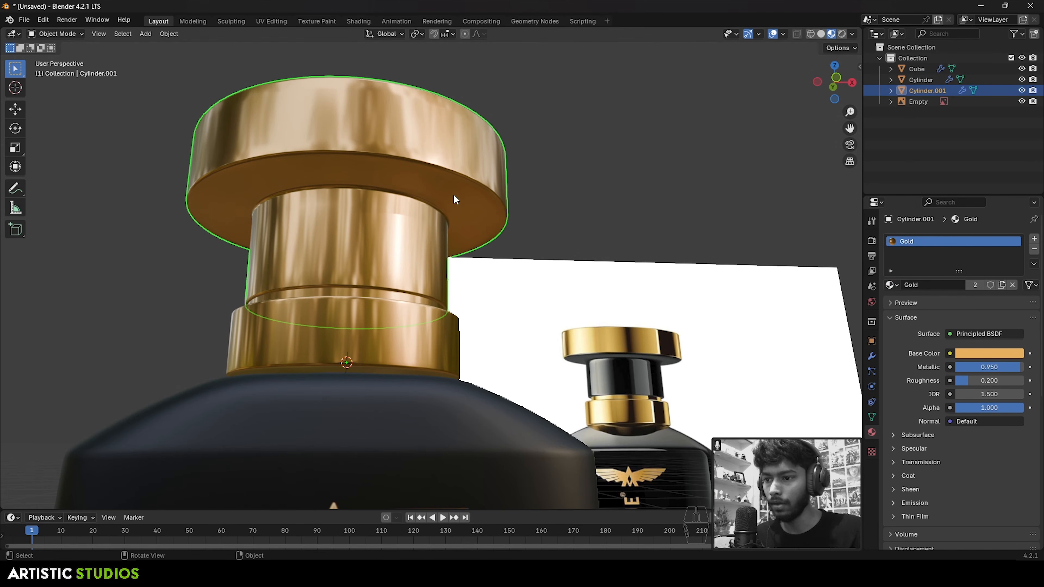
# - Select the edge loop around the cap's lower outer rim and mark it as a seam
pyautogui.scroll(2, 417, 238)
pyautogui.press('Tab')
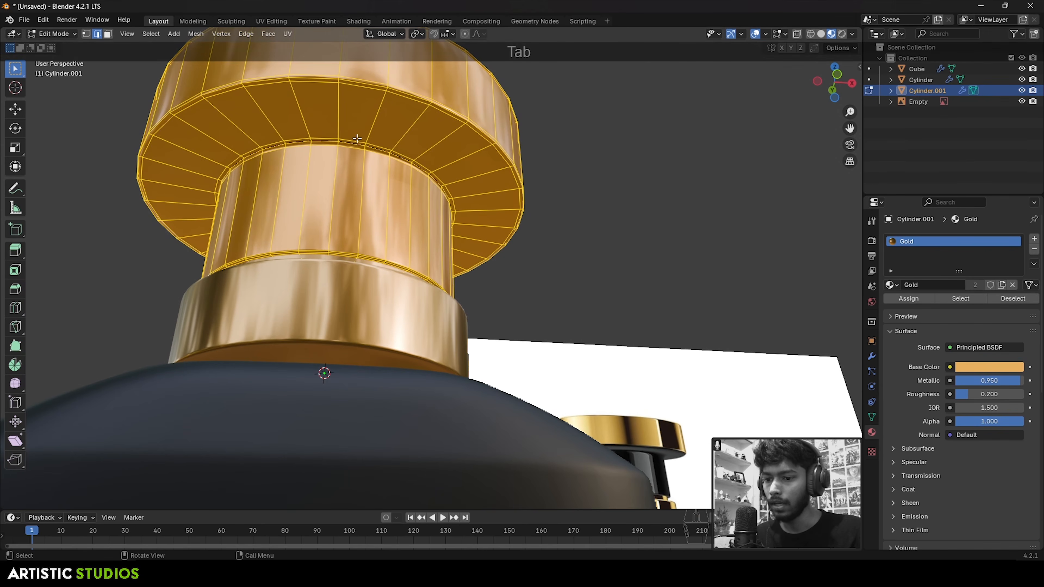
pyautogui.press('Tab')
pyautogui.press('Tab')
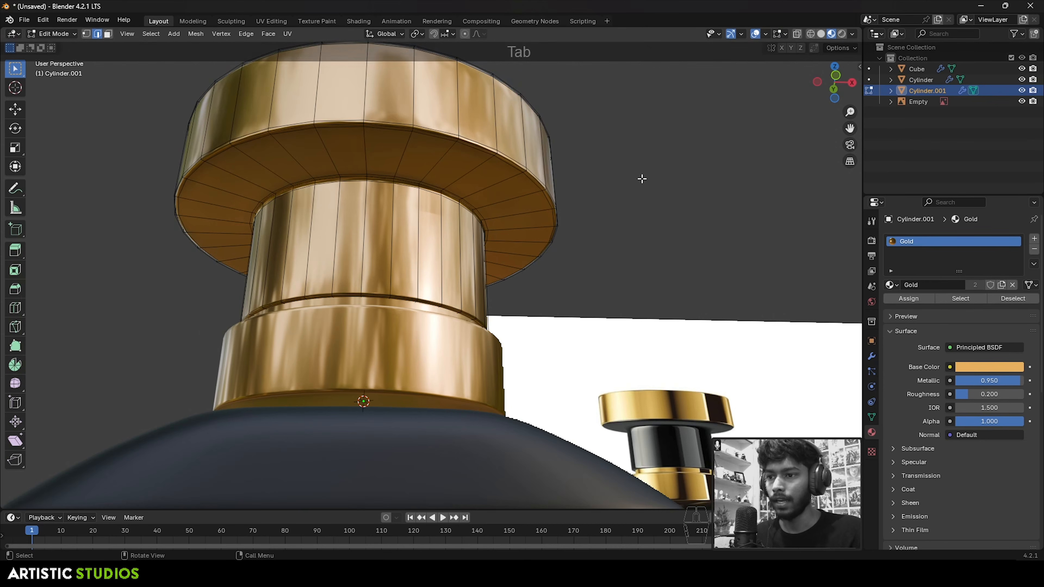
pyautogui.scroll(3, 641, 179)
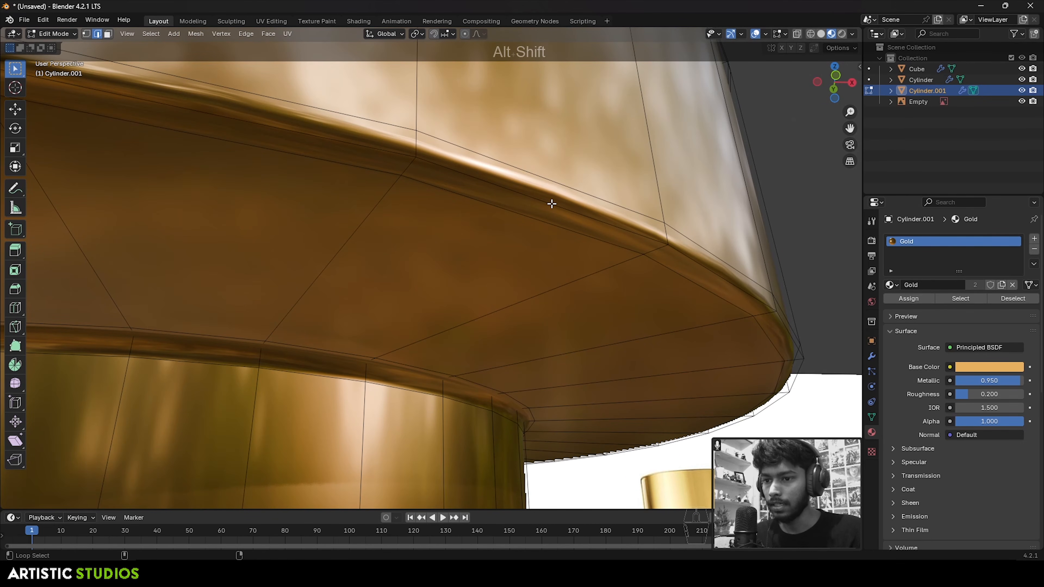
pyautogui.keyDown('alt'); pyautogui.keyDown('shift'); pyautogui.click(551, 203); pyautogui.keyUp('shift'); pyautogui.keyUp('alt')
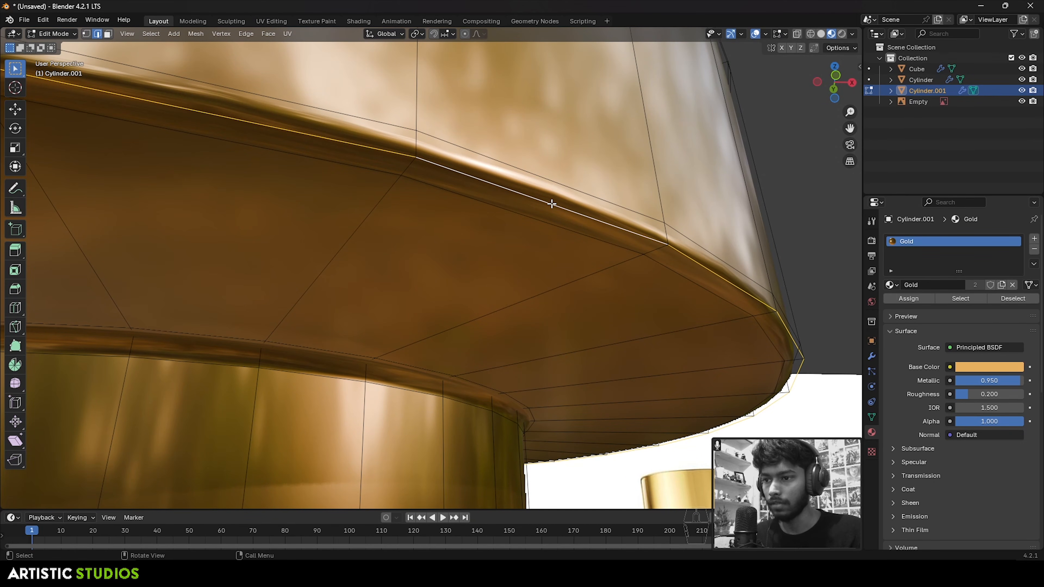
pyautogui.scroll(-6, 551, 204)
pyautogui.rightClick(519, 224)
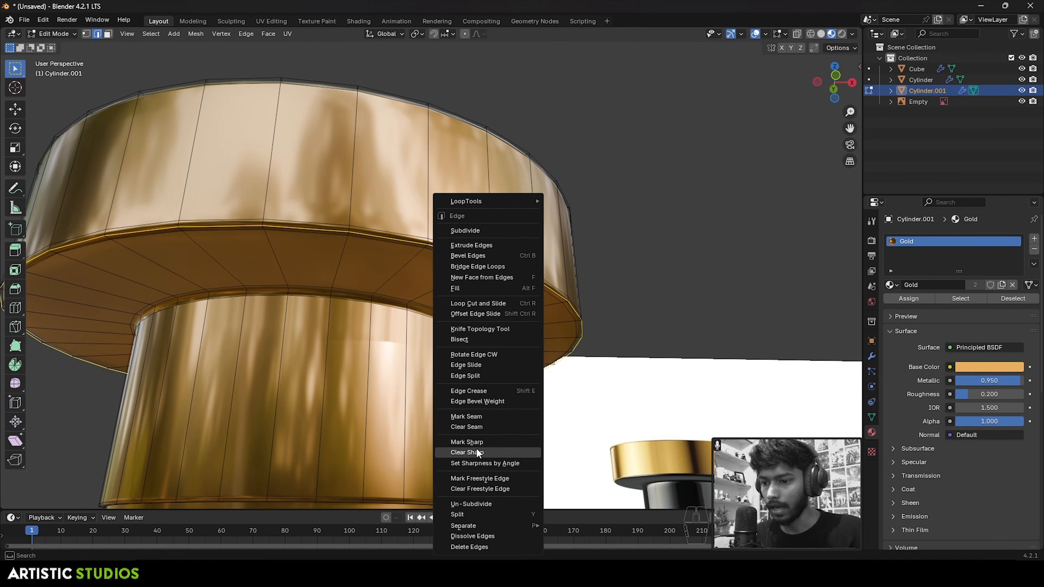
pyautogui.click(485, 417)
# - Select the linked faces of the cap's underside and neck below the seam and assign them the Texture material in a second slot
pyautogui.keyDown('shift'); pyautogui.moveTo(484, 416); pyautogui.dragTo(545, 337, button='middle'); pyautogui.keyUp('shift')
pyautogui.scroll(-2, 539, 214)
pyautogui.moveTo(537, 212); pyautogui.dragTo(535, 195, button='middle')
pyautogui.moveTo(568, 257); pyautogui.dragTo(531, 264, button='middle')
pyautogui.press('3')
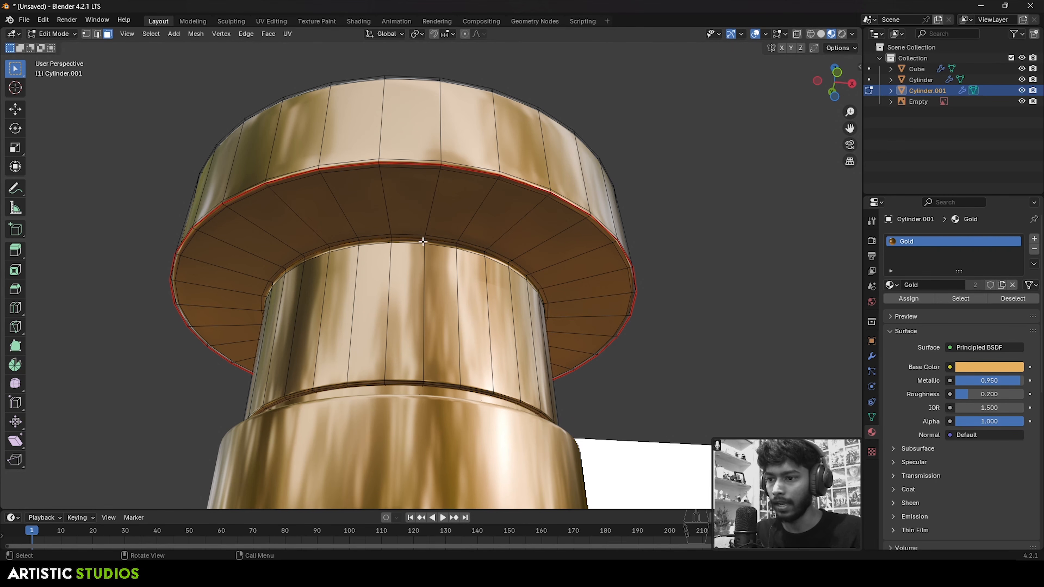
pyautogui.press('l')
pyautogui.scroll(-4, 426, 251)
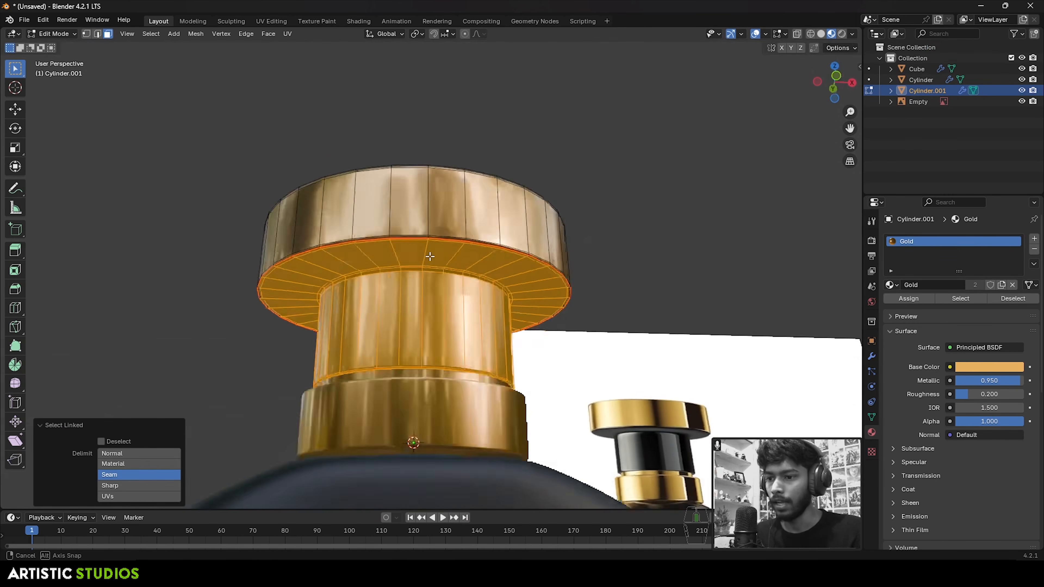
pyautogui.moveTo(428, 260); pyautogui.dragTo(470, 178, button='middle')
pyautogui.scroll(2, 471, 178)
pyautogui.scroll(-2, 535, 196)
pyautogui.moveTo(475, 236); pyautogui.dragTo(557, 303, button='middle')
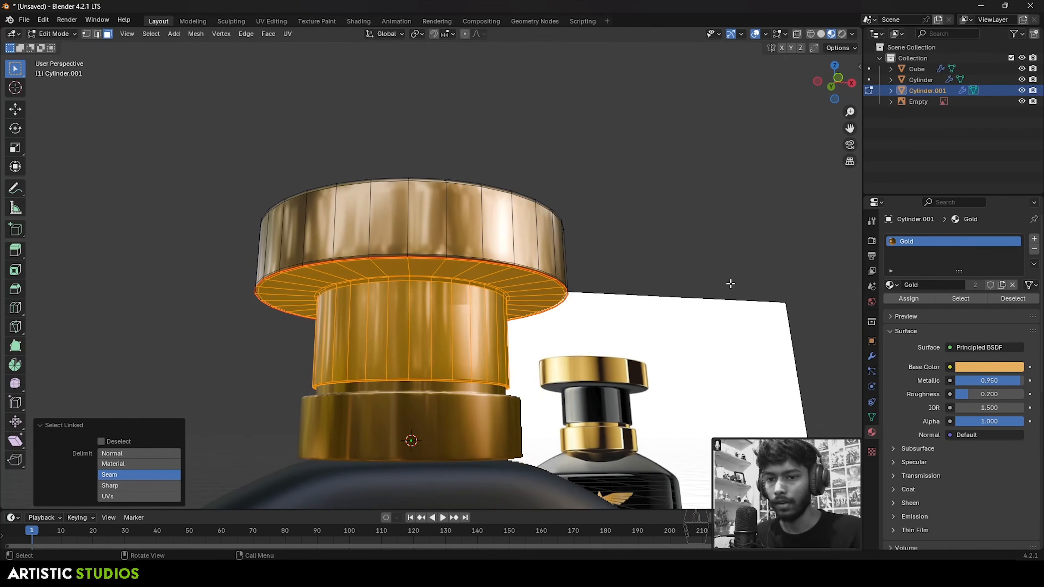
pyautogui.click(1034, 240)
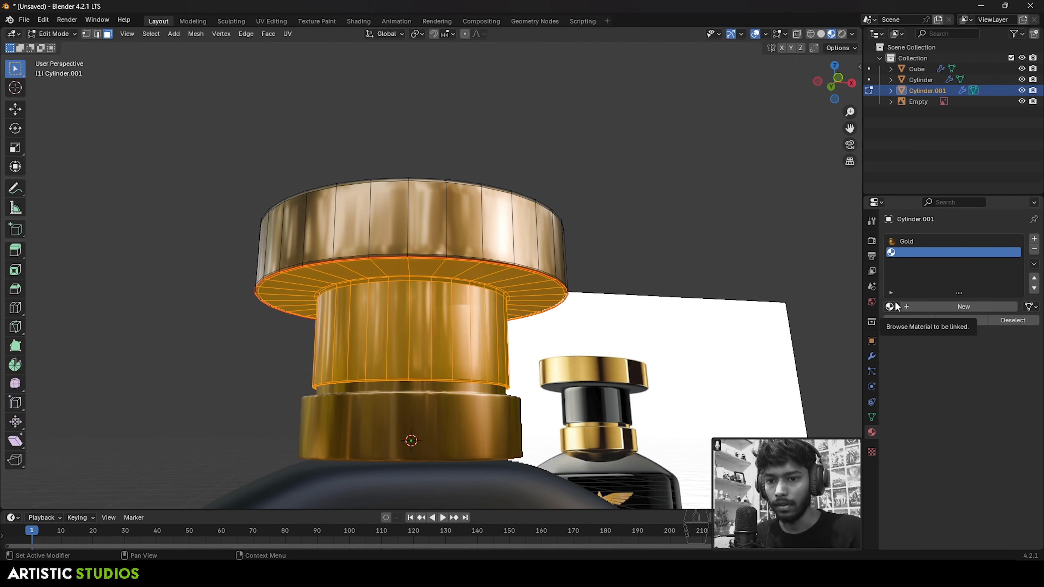
pyautogui.click(906, 319)
pyautogui.click(894, 306)
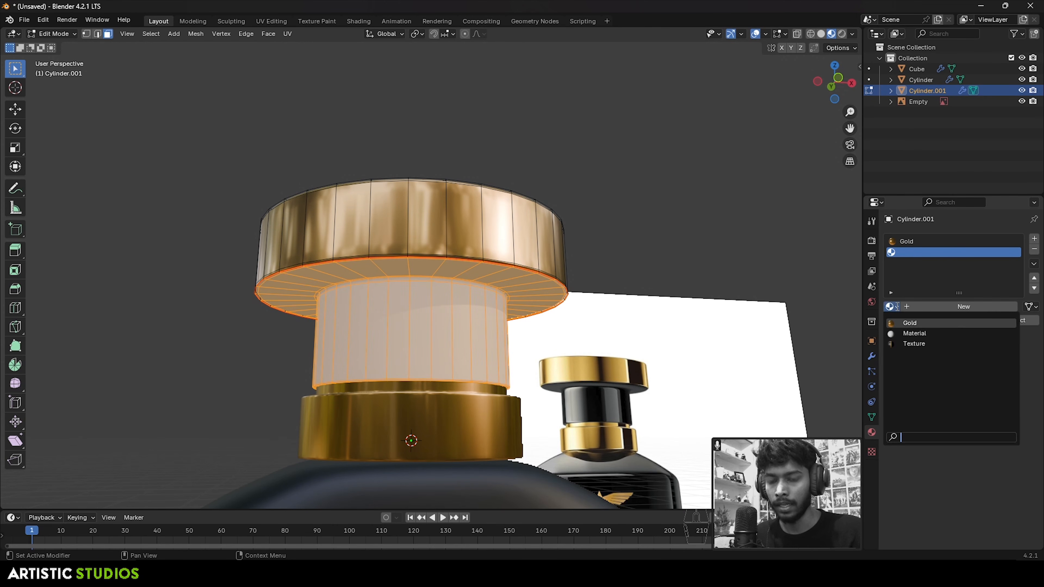
pyautogui.click(901, 341)
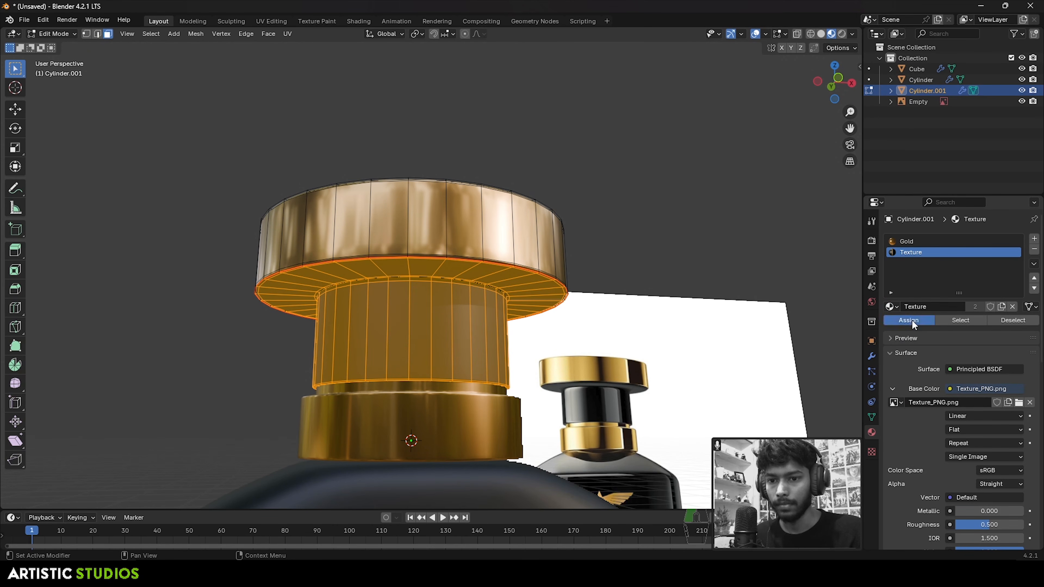
# - Unwrap the selected underside and neck faces of the cap
pyautogui.press('Tab')
pyautogui.moveTo(584, 293); pyautogui.dragTo(493, 267, button='middle')
pyautogui.press('Tab')
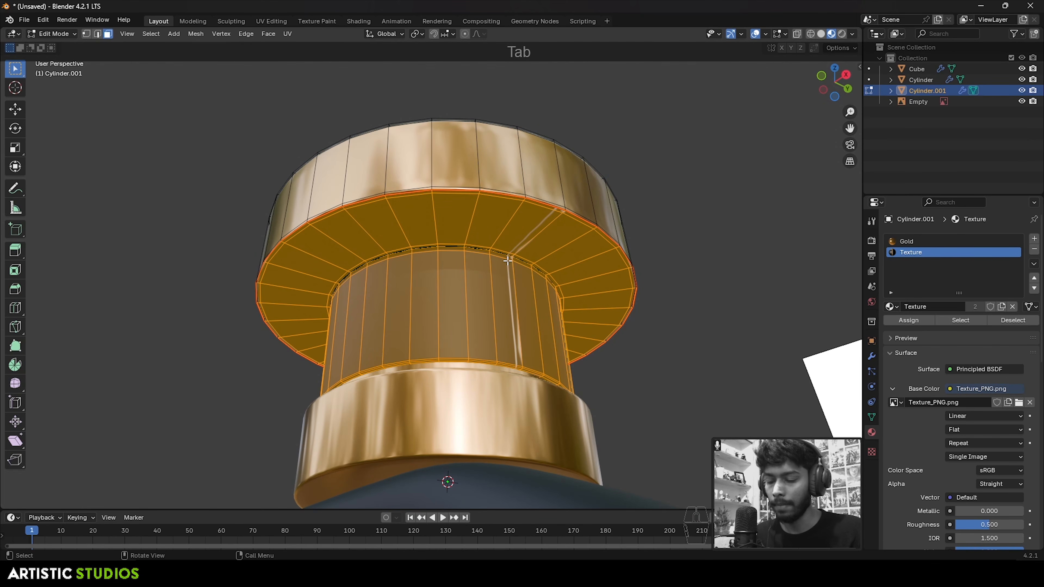
pyautogui.press('u')
pyautogui.click(483, 174)
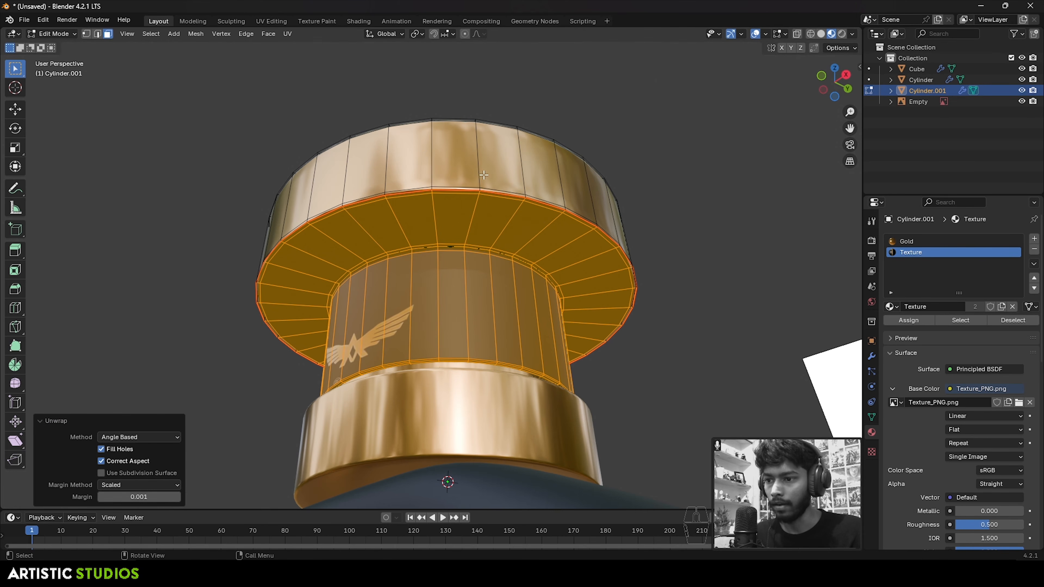
# - In the UV Editing workspace, shrink the cap faces' UVs and move them onto the blank black upper-left area of the texture
pyautogui.click(271, 21)
pyautogui.scroll(-4, 218, 300)
pyautogui.press('a')
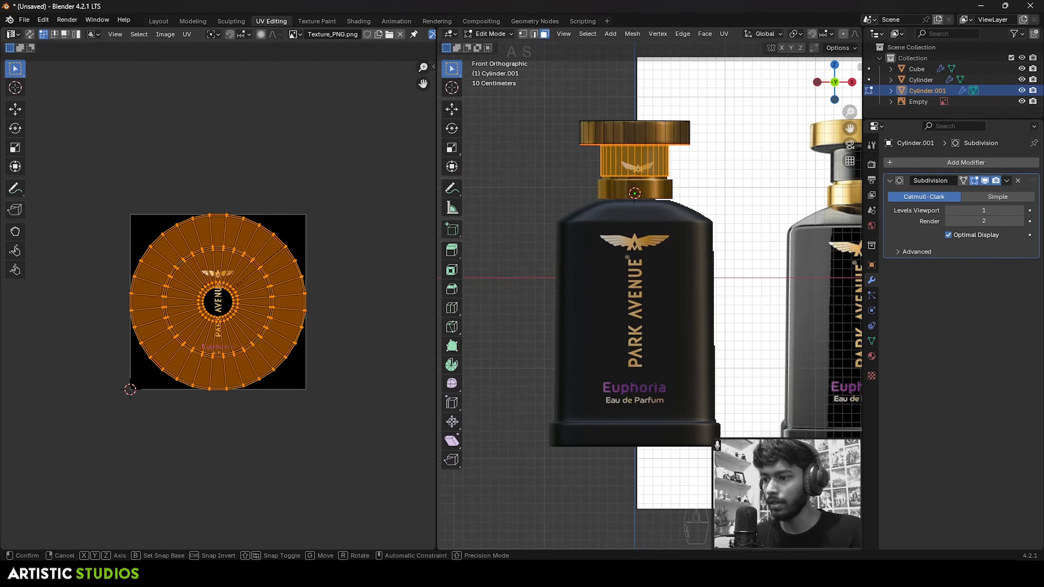
pyautogui.press('s')
pyautogui.click(260, 288)
pyautogui.press('g')
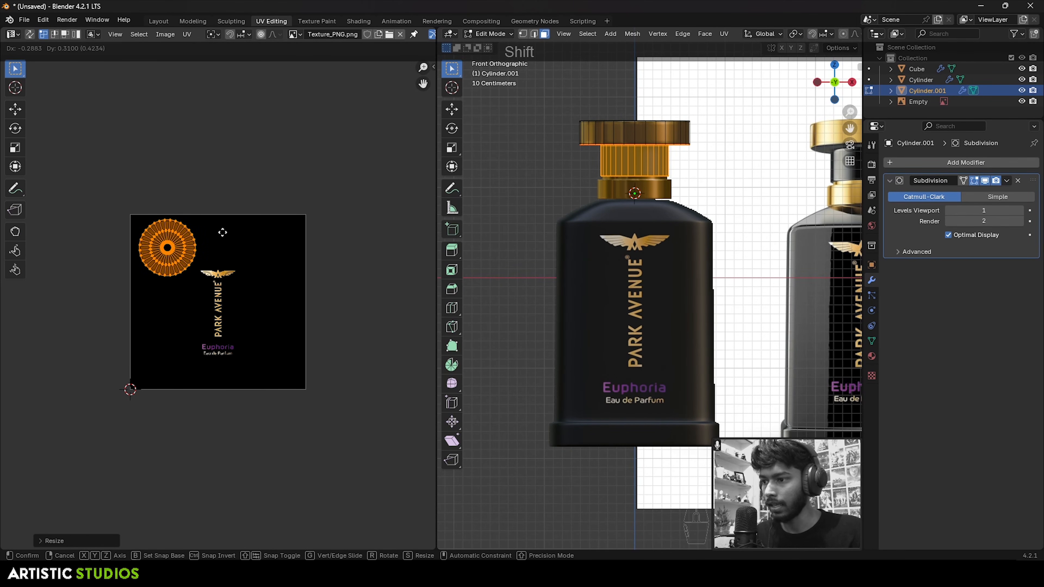
pyautogui.click(222, 233)
# - Return to the Layout workspace, compare the bottle with the reference from the front view and select the reference image
pyautogui.click(150, 23)
pyautogui.scroll(-4, 496, 265)
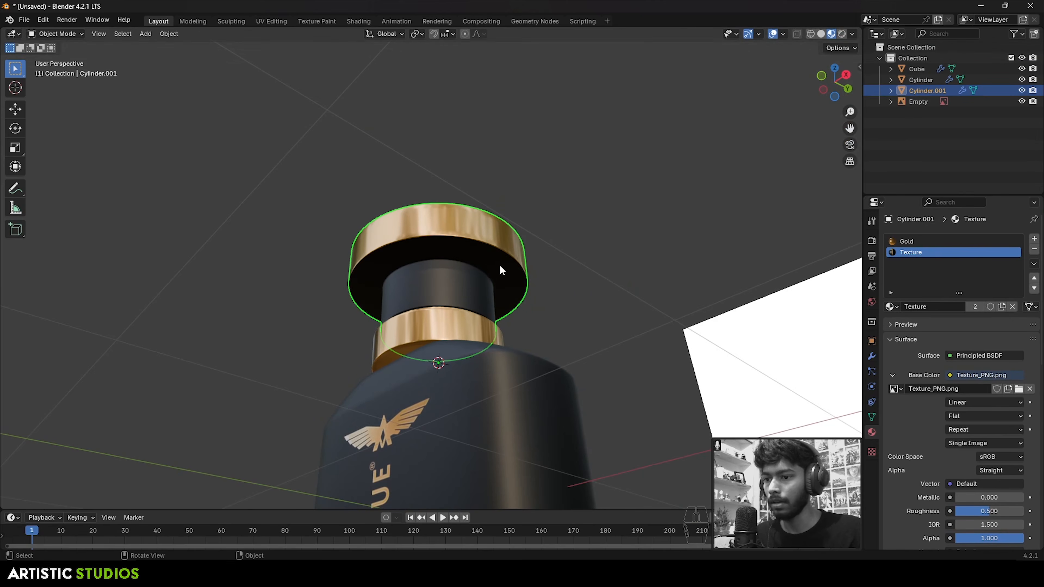
pyautogui.press('KP_1')
pyautogui.scroll(-3, 473, 235)
pyautogui.keyDown('shift'); pyautogui.moveTo(509, 273); pyautogui.dragTo(472, 118, button='middle'); pyautogui.keyUp('shift')
pyautogui.keyDown('shift'); pyautogui.moveTo(535, 207); pyautogui.dragTo(556, 243, button='middle'); pyautogui.keyUp('shift')
pyautogui.scroll(1, 554, 235)
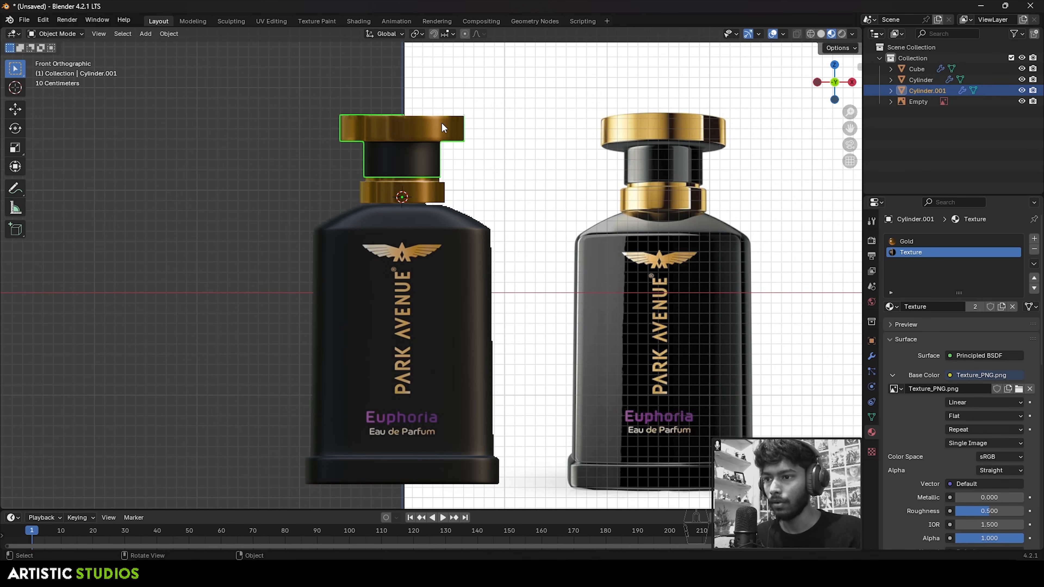
pyautogui.click(653, 185)
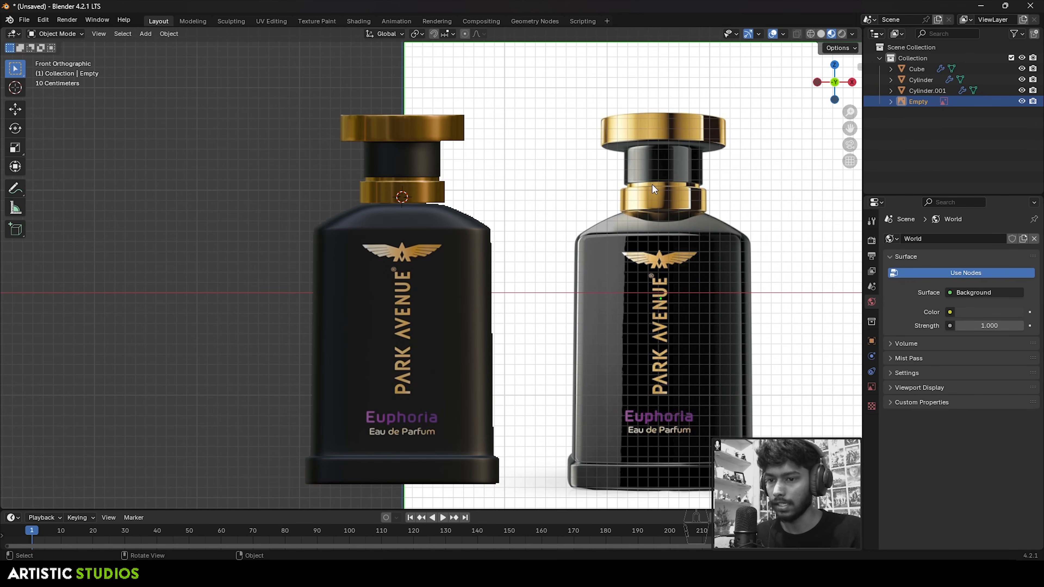
# - Hide the reference image and select the cap object with its Gold and Texture materials
pyautogui.press('h')
pyautogui.scroll(9, 439, 219)
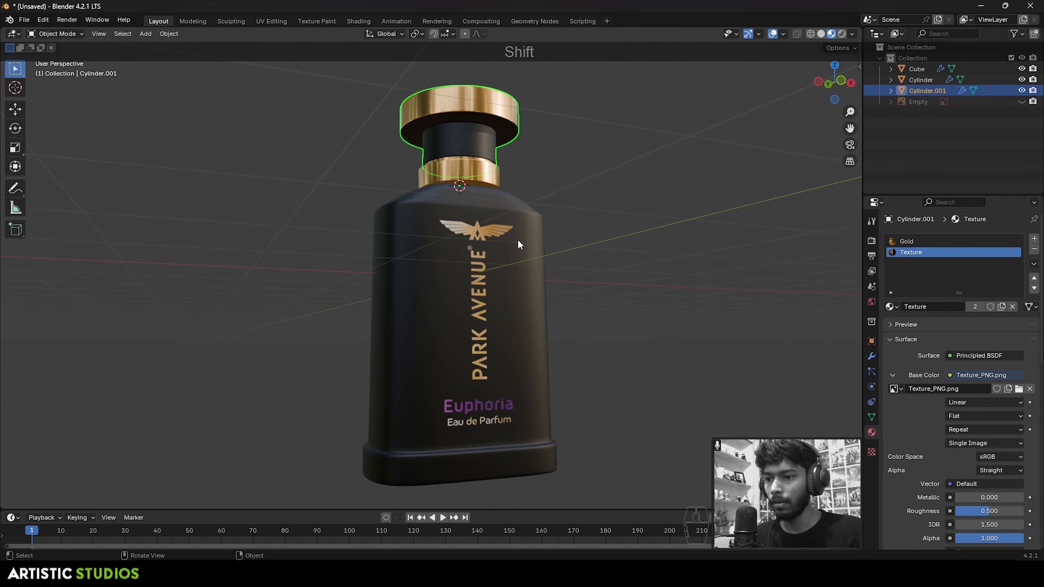
pyautogui.scroll(1, 513, 265)
pyautogui.scroll(-1, 496, 259)
pyautogui.keyDown('shift'); pyautogui.moveTo(516, 252); pyautogui.dragTo(492, 234, button='middle'); pyautogui.keyUp('shift')
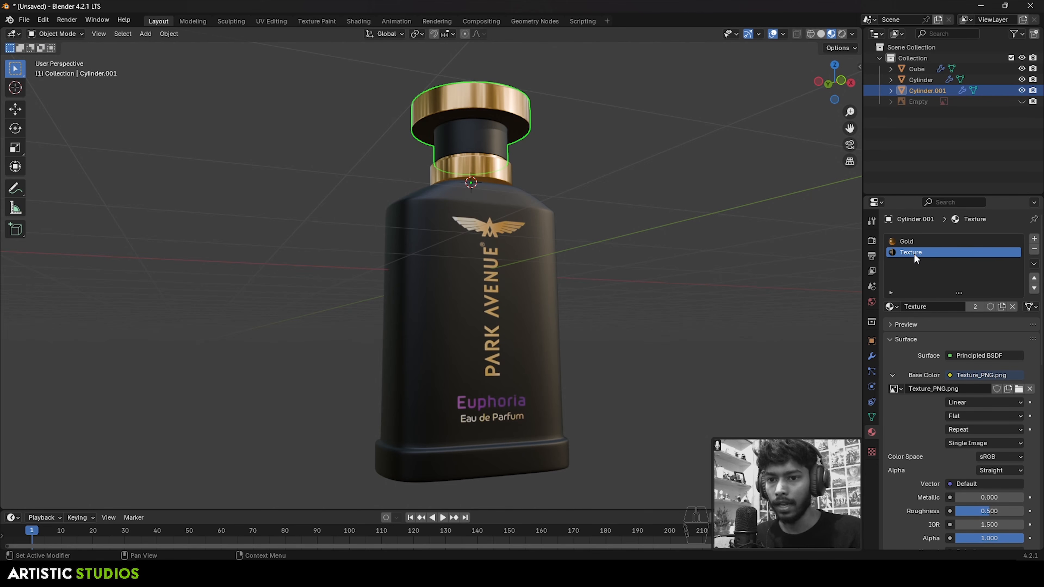
# - Set the Texture material's roughness to 0.2 and check the reflections on the bottle
pyautogui.scroll(-8, 919, 388)
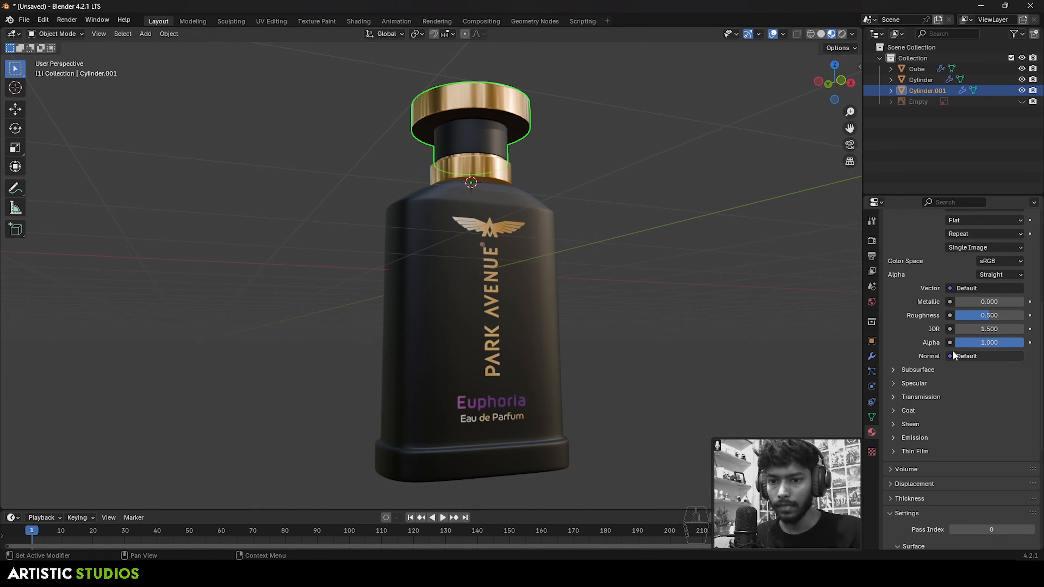
pyautogui.write('.2')
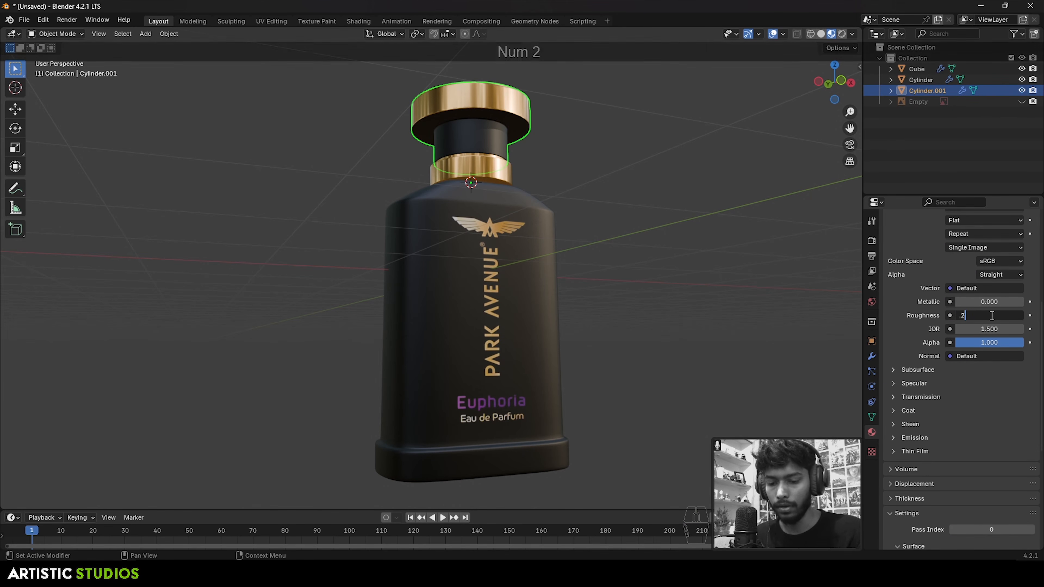
pyautogui.press('Return')
pyautogui.moveTo(801, 267); pyautogui.dragTo(548, 243, button='middle')
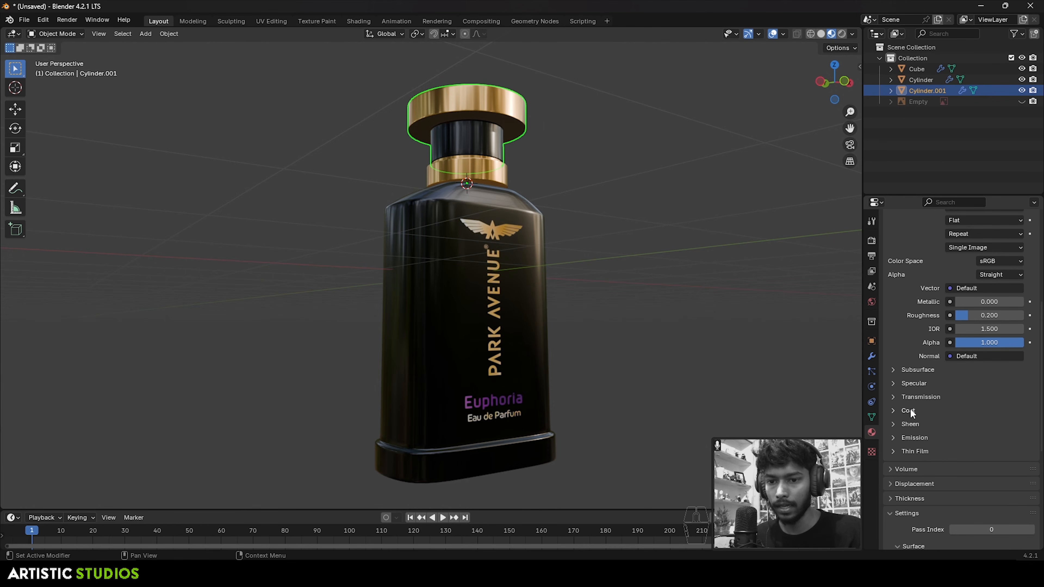
# - Give the Texture material a coat weight of 0.2 and check the shine on the bottle
pyautogui.scroll(-3, 910, 413)
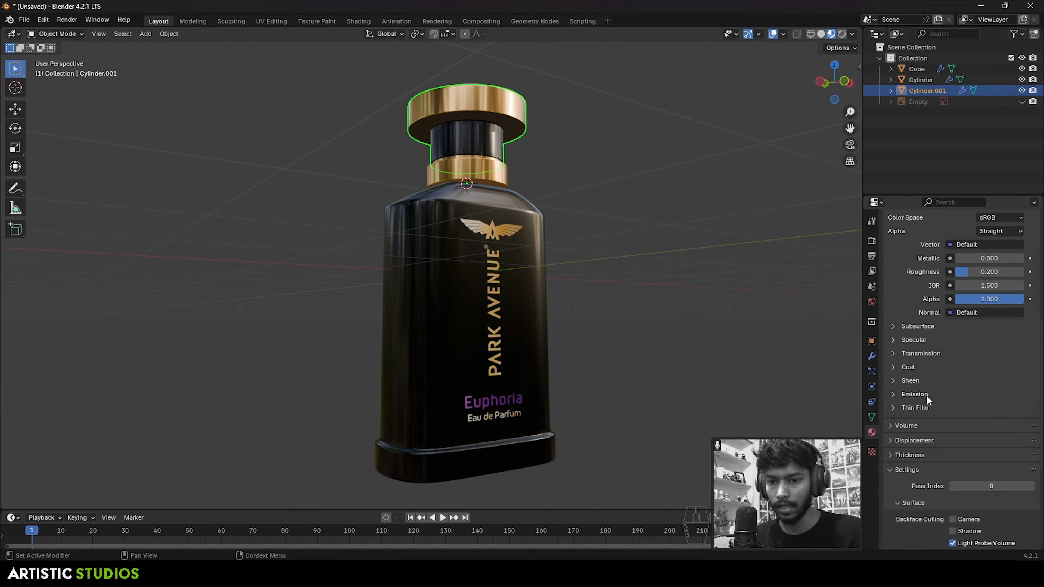
pyautogui.click(905, 366)
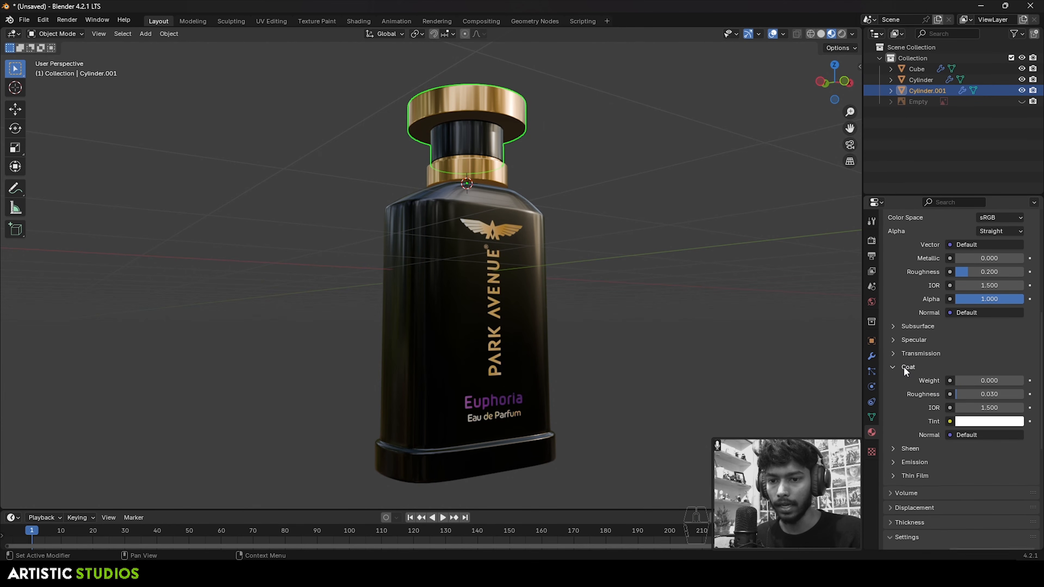
pyautogui.click(980, 382)
pyautogui.write('.2')
pyautogui.press('Return')
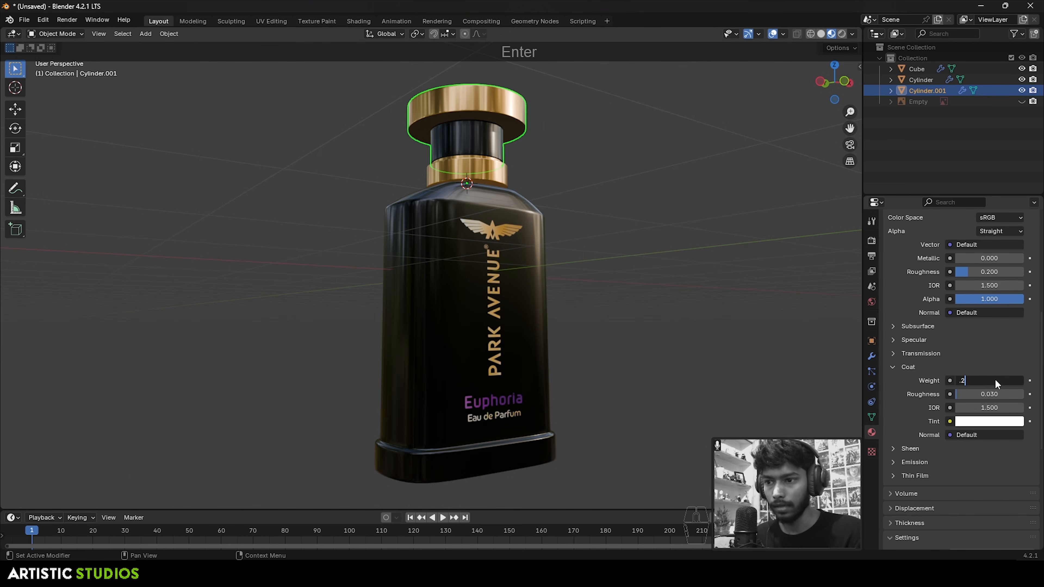
pyautogui.moveTo(682, 303); pyautogui.dragTo(610, 292, button='middle')
pyautogui.scroll(3, 610, 292)
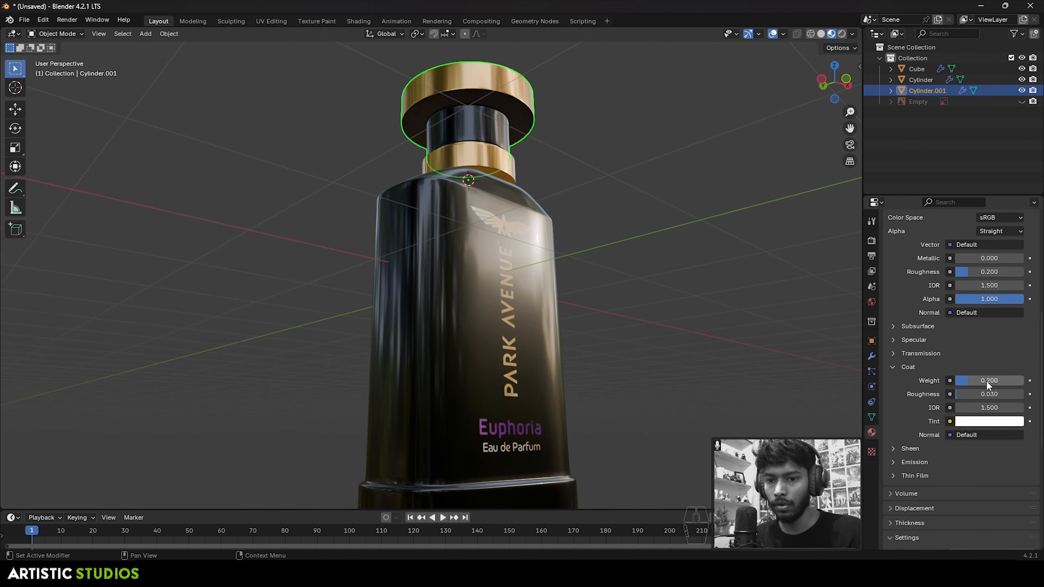
# - Set the Texture material's metallic value to 0.1
pyautogui.moveTo(735, 313); pyautogui.dragTo(665, 311, button='middle')
pyautogui.scroll(8, 1006, 327)
pyautogui.click(983, 410)
pyautogui.write('.1')
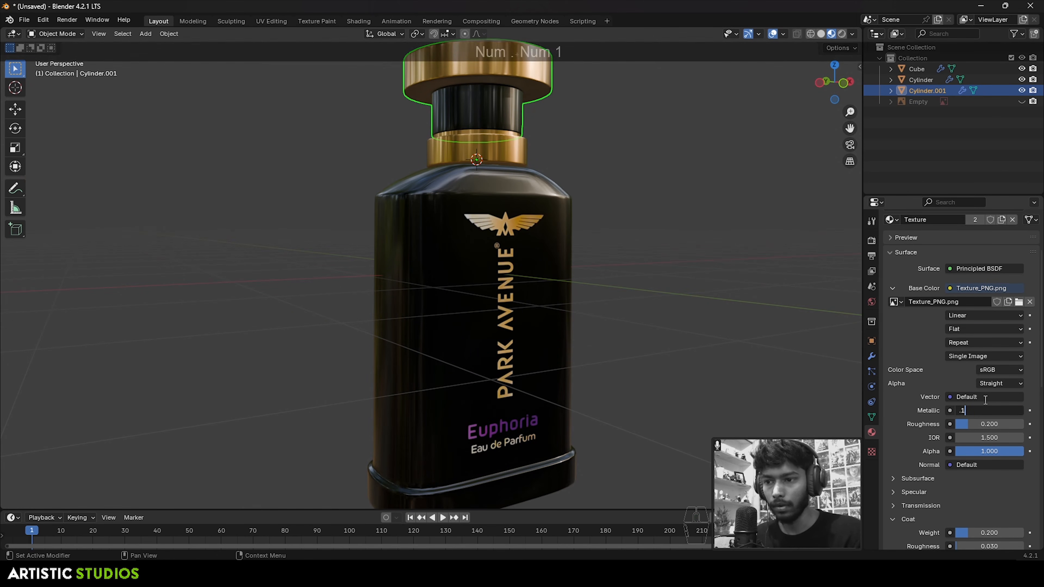
pyautogui.scroll(-2, 666, 294)
# - Deselect everything, hide the viewport overlays and inspect the bottle from the front and a low angle
pyautogui.click(637, 320)
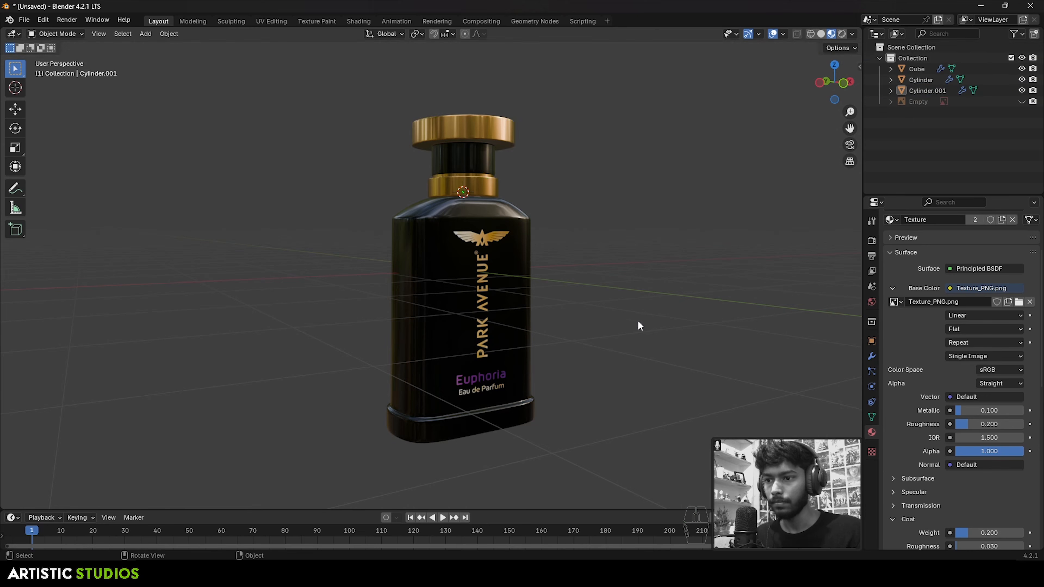
pyautogui.press('KP_1')
pyautogui.moveTo(529, 280); pyautogui.dragTo(549, 294, button='middle')
pyautogui.click(491, 175)
pyautogui.keyDown('shift'); pyautogui.click(495, 234); pyautogui.keyUp('shift')
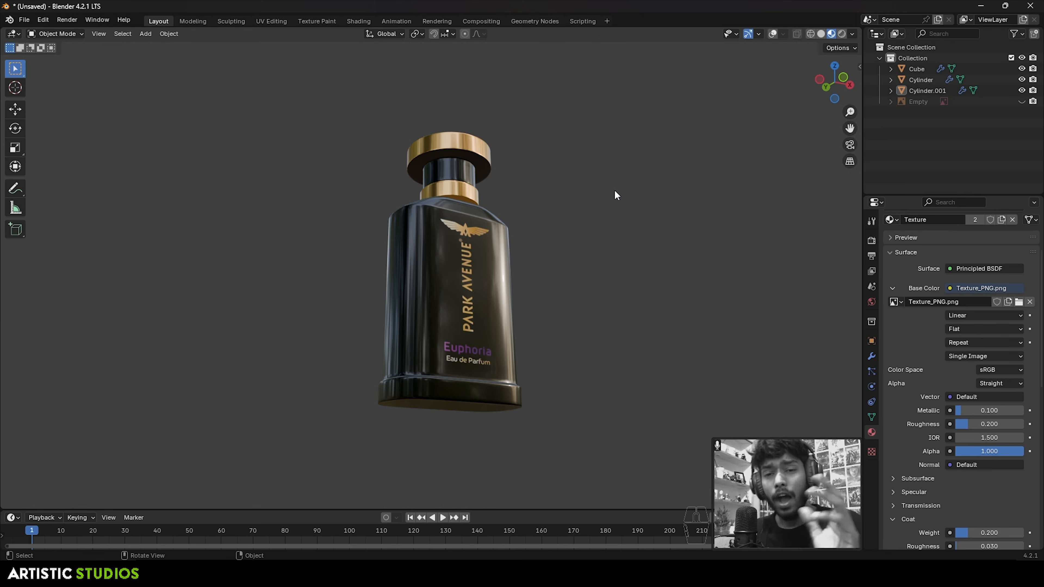